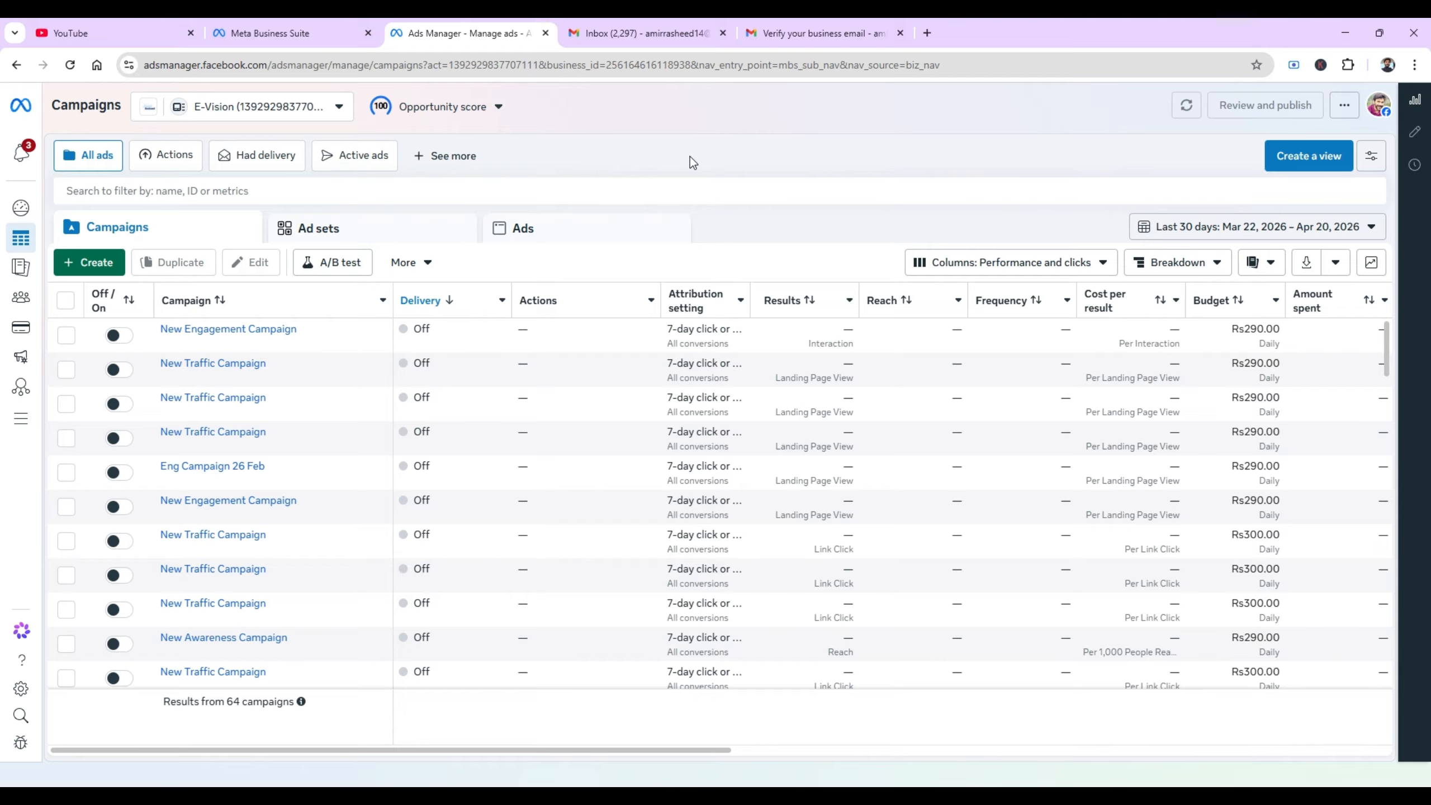
pyautogui.click(1380, 32)
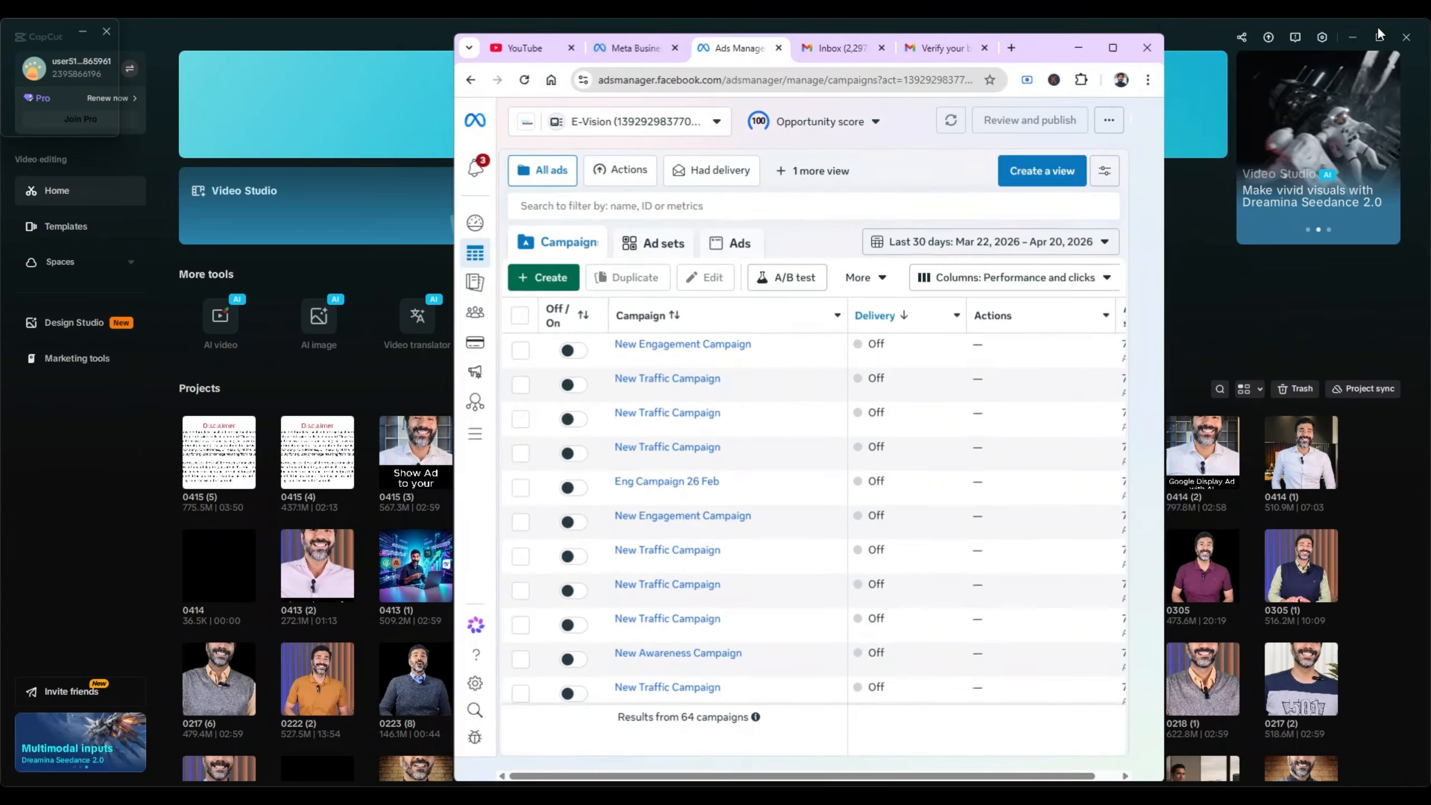
pyautogui.click(1115, 51)
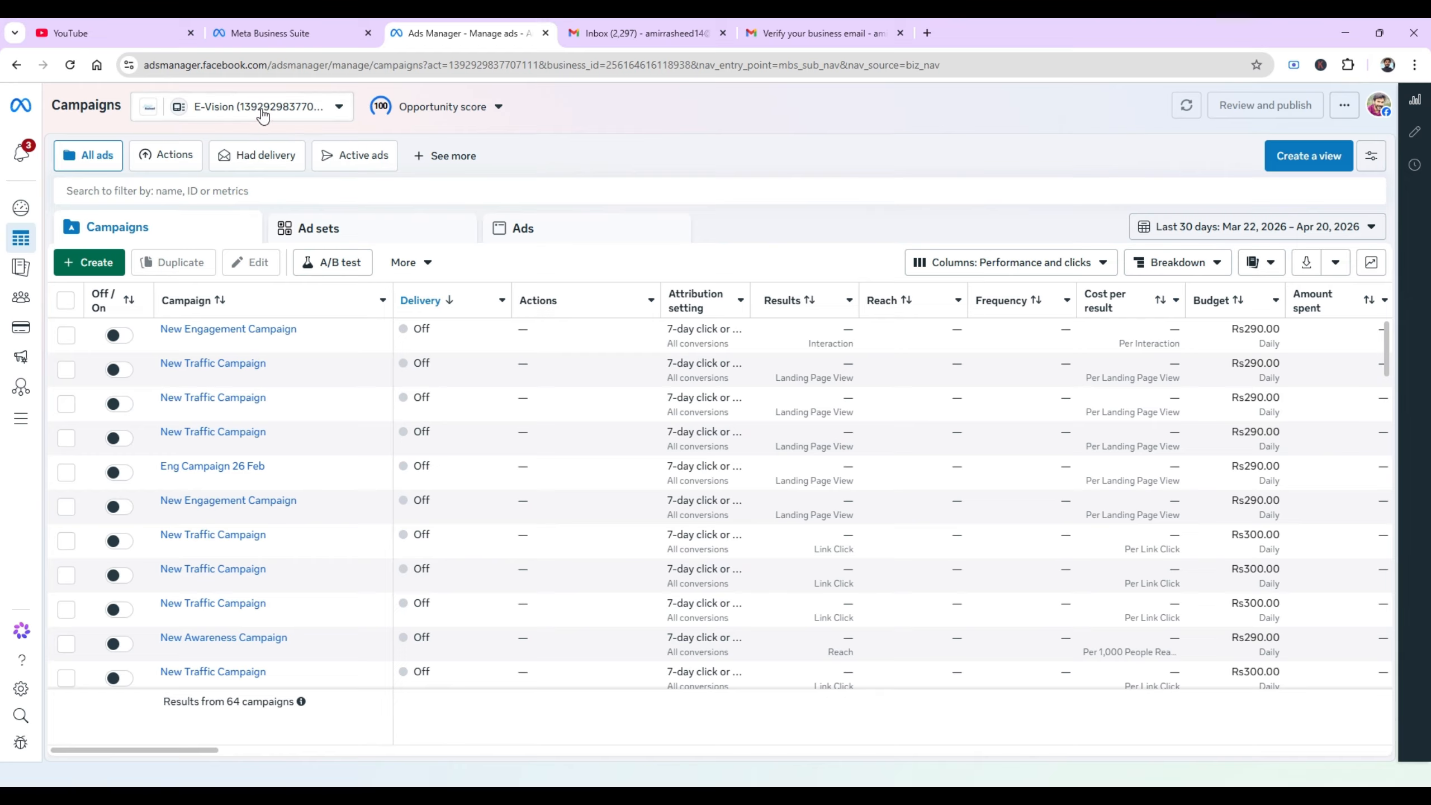
pyautogui.click(338, 109)
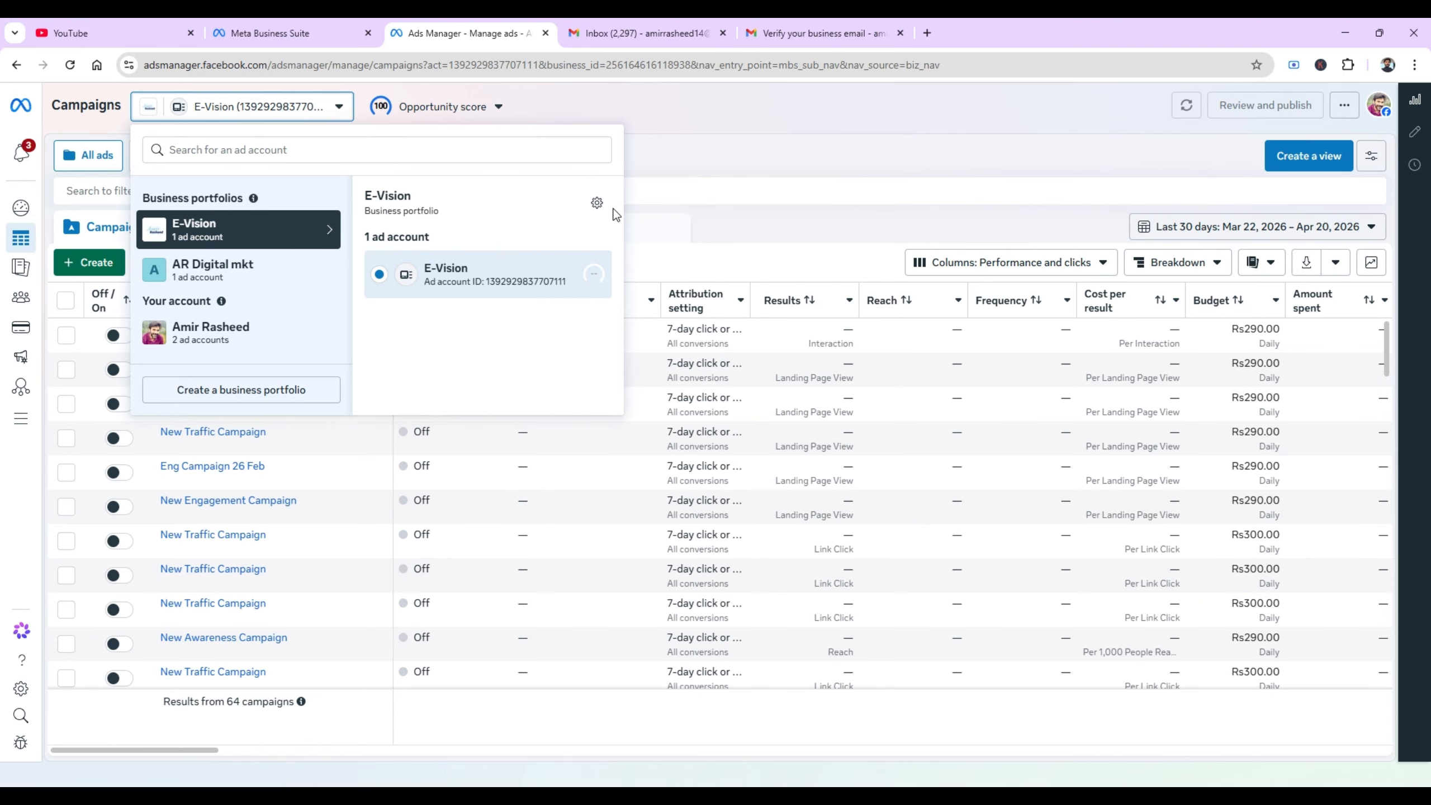
pyautogui.click(712, 153)
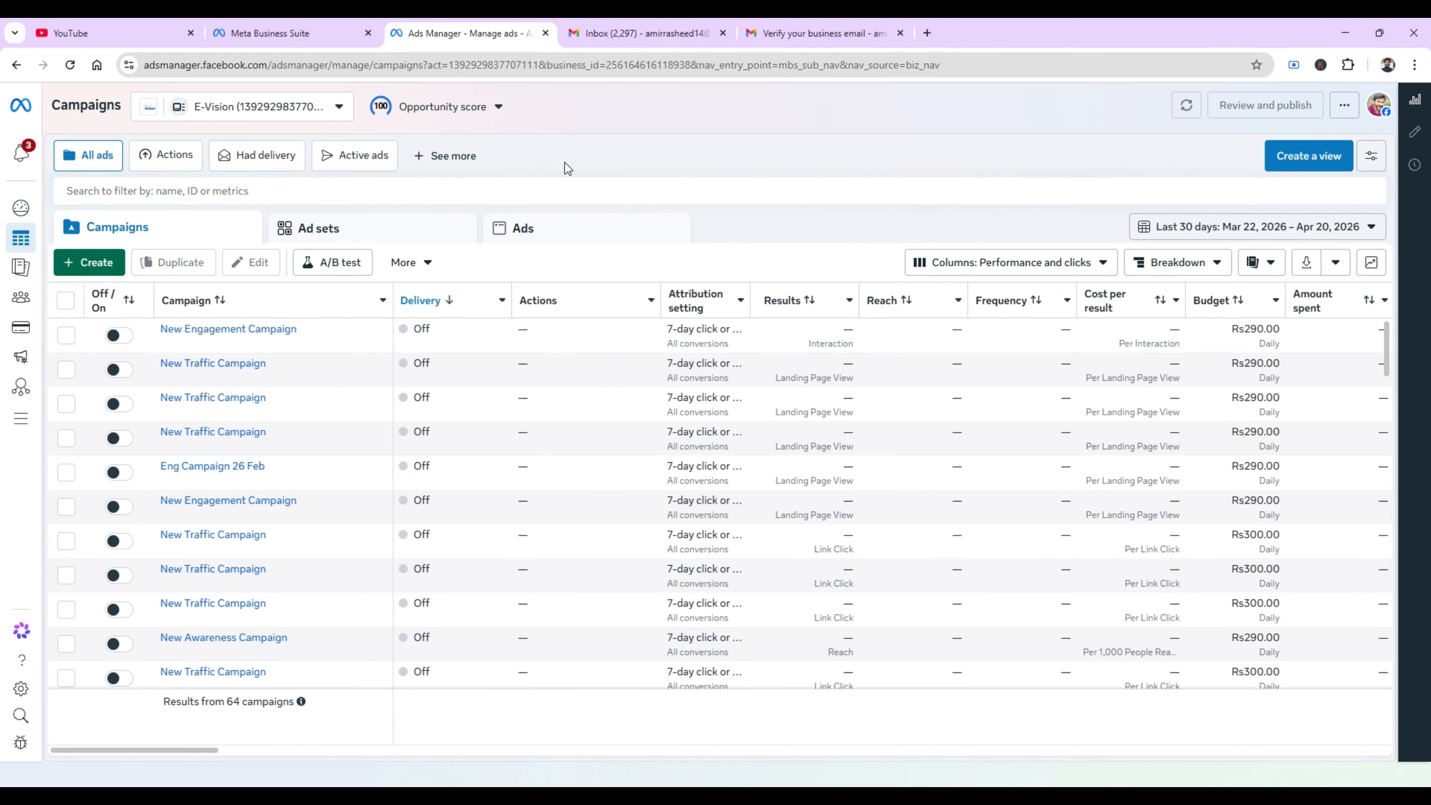
# Create a new Auction campaign with the Traffic objective, using the Manual traffic campaign setup.
pyautogui.click(75, 262)
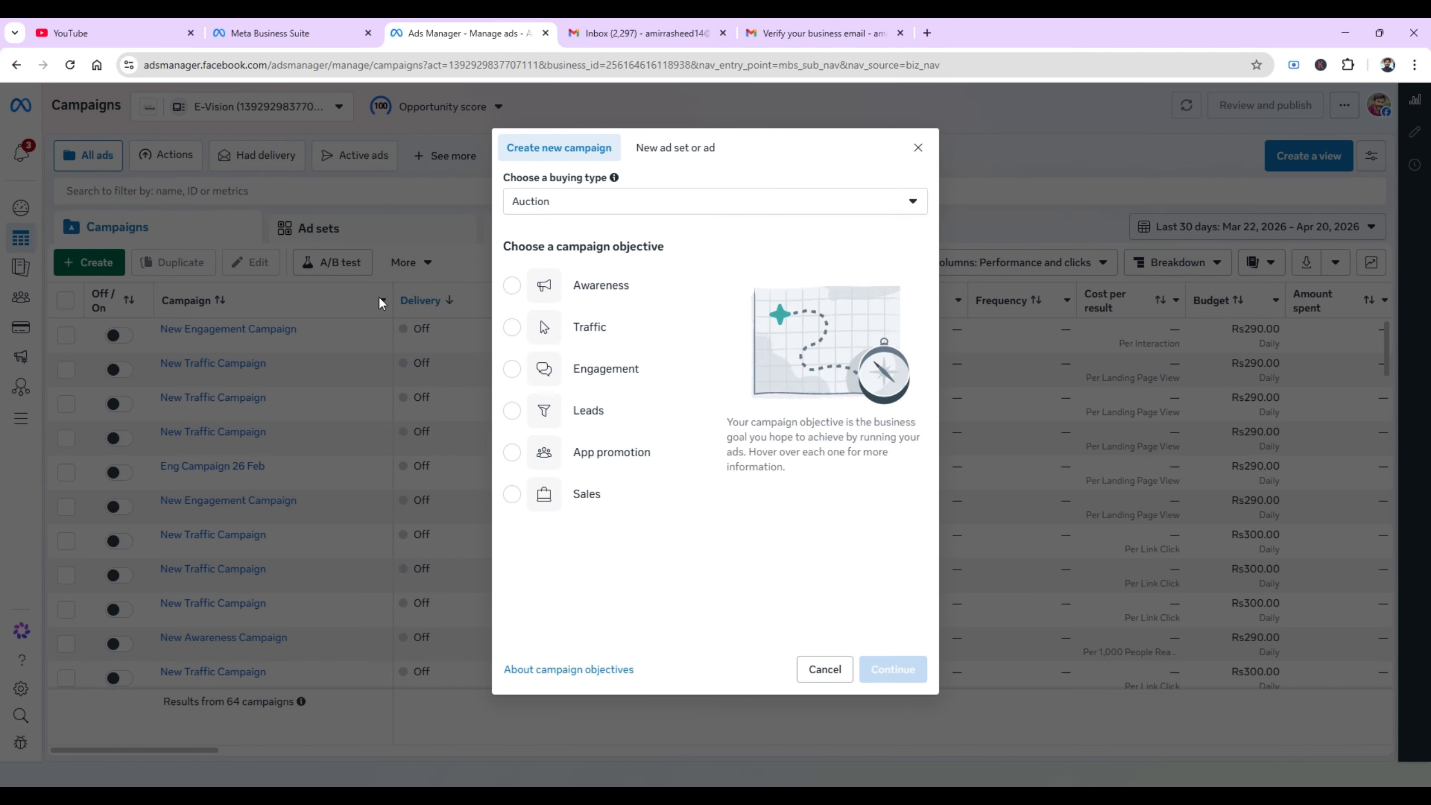
pyautogui.moveTo(544, 305)
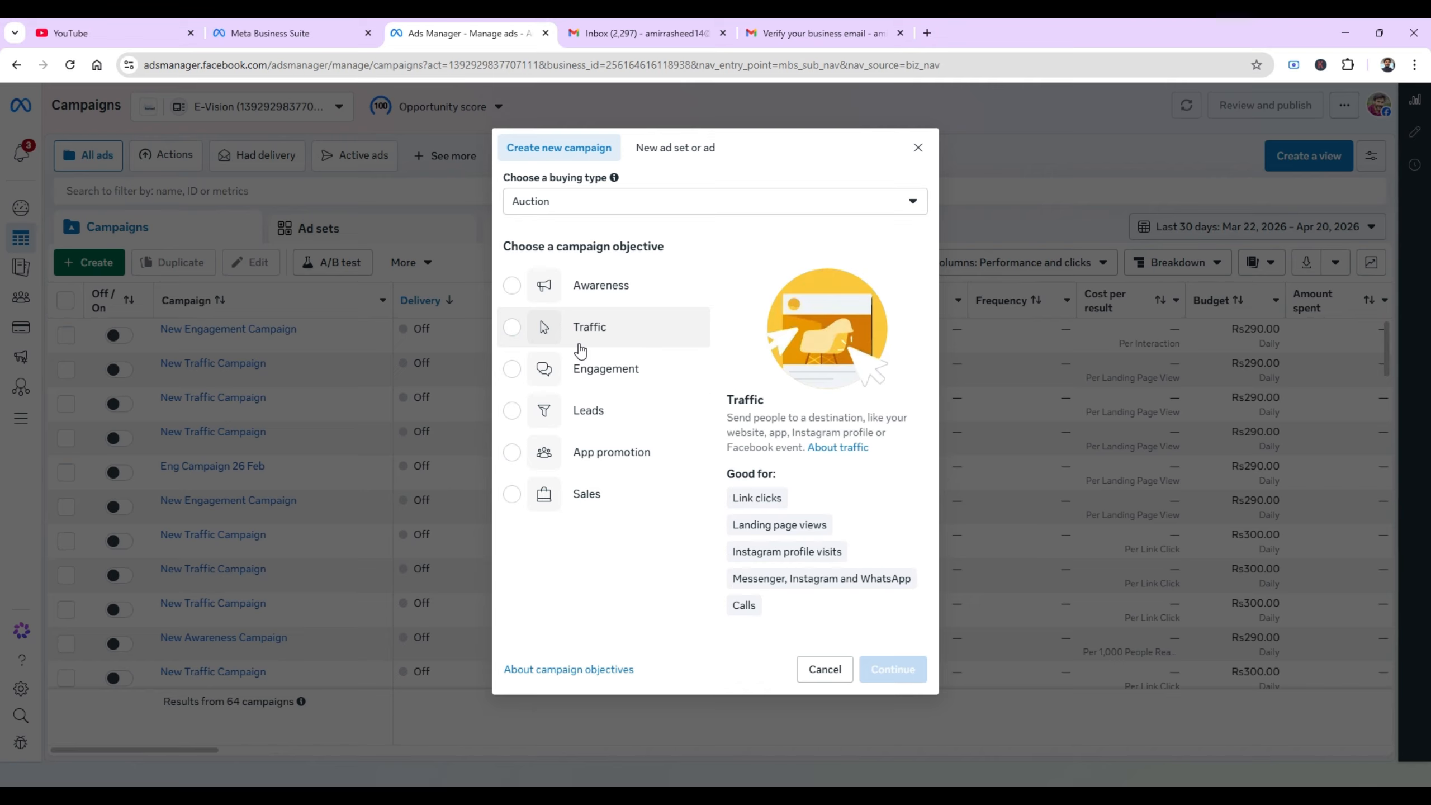
pyautogui.click(571, 342)
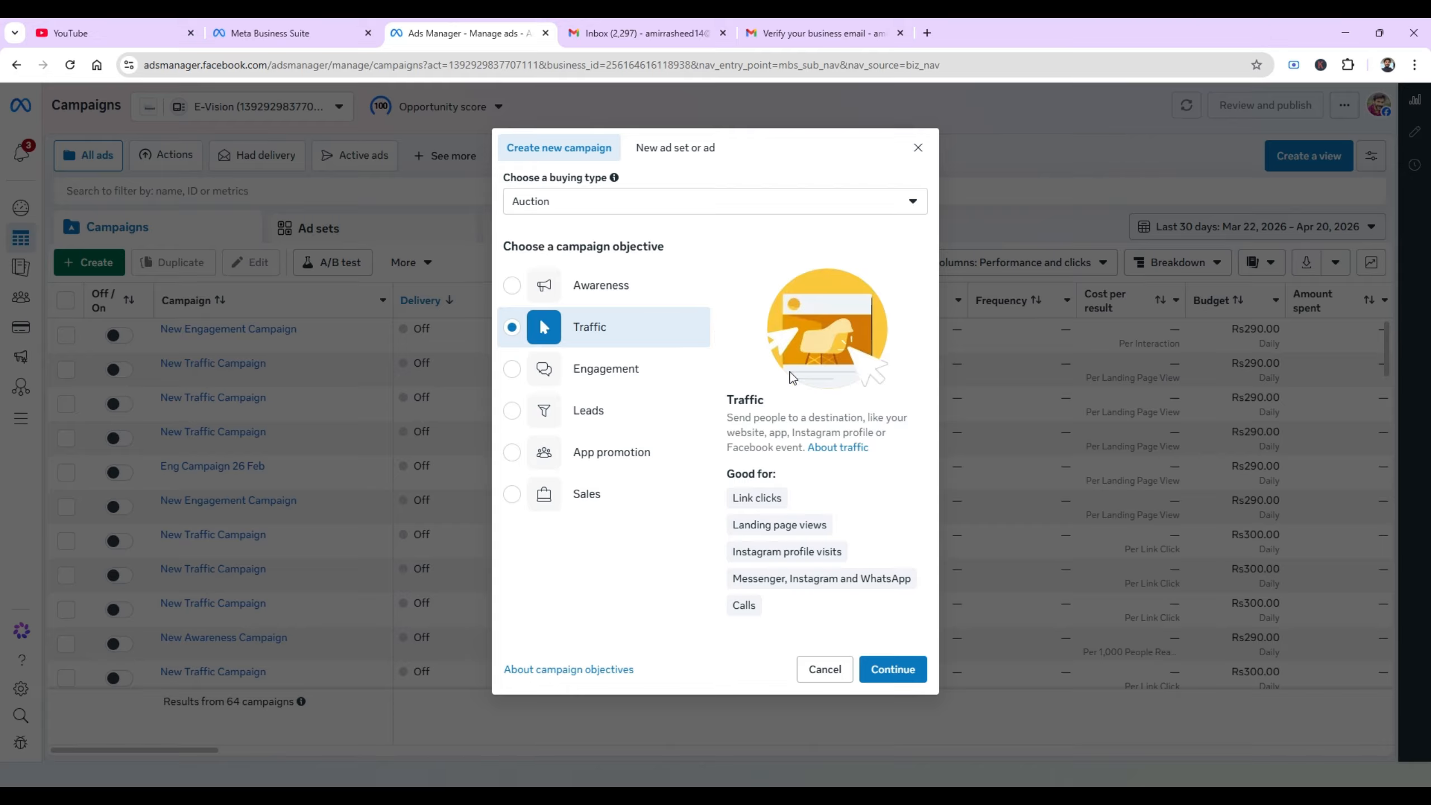
pyautogui.moveTo(766, 500)
pyautogui.moveTo(796, 525)
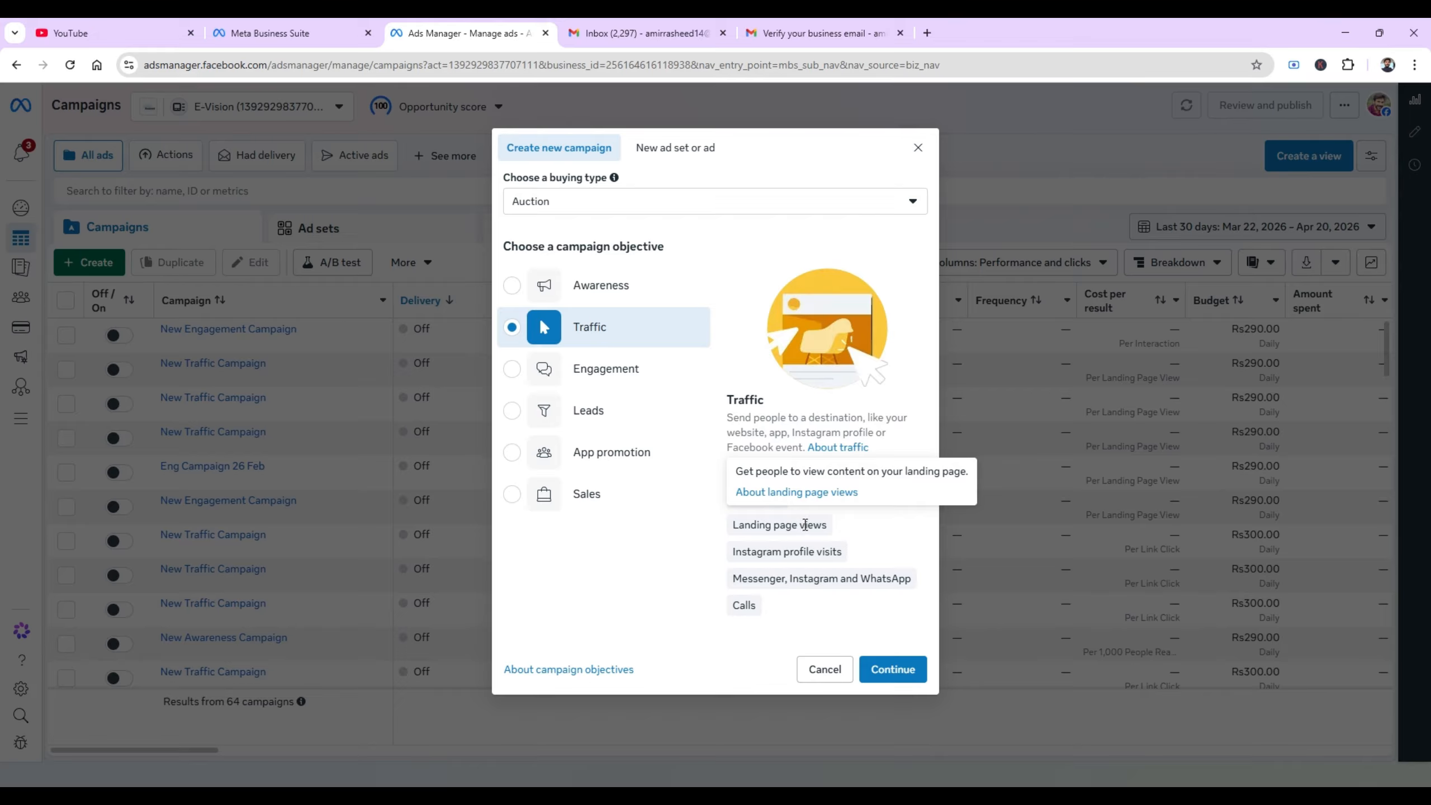
pyautogui.moveTo(776, 564)
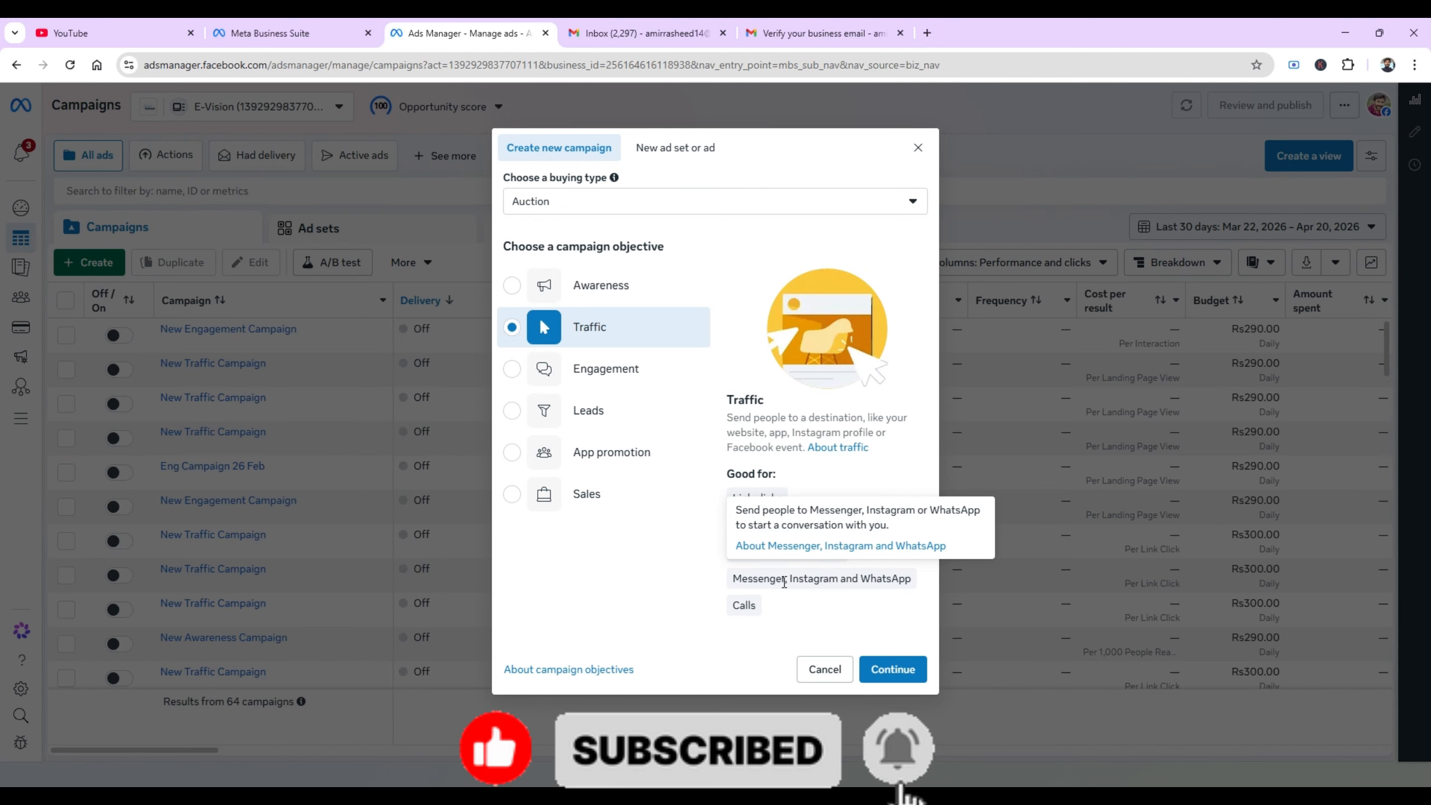
pyautogui.moveTo(742, 604)
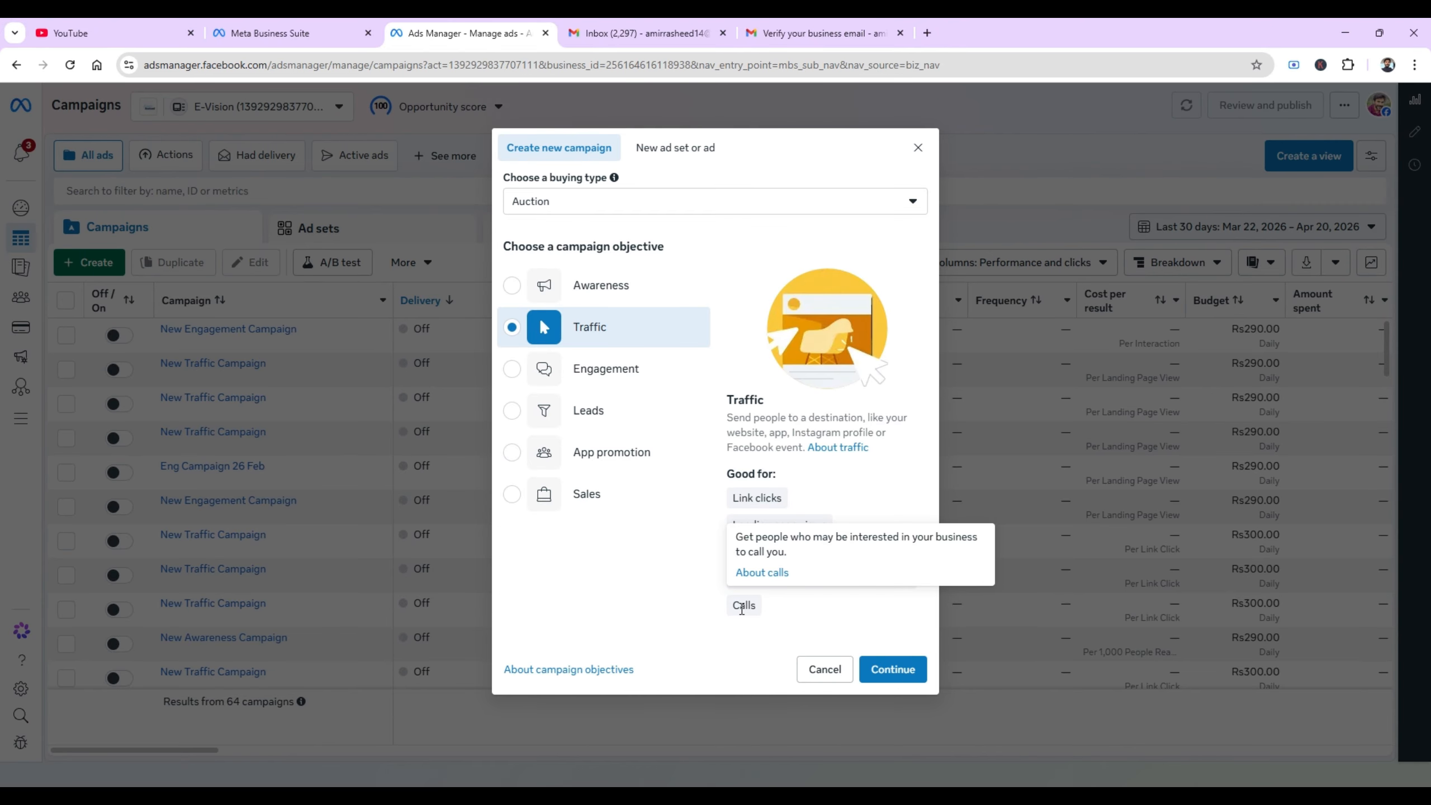
pyautogui.moveTo(815, 456)
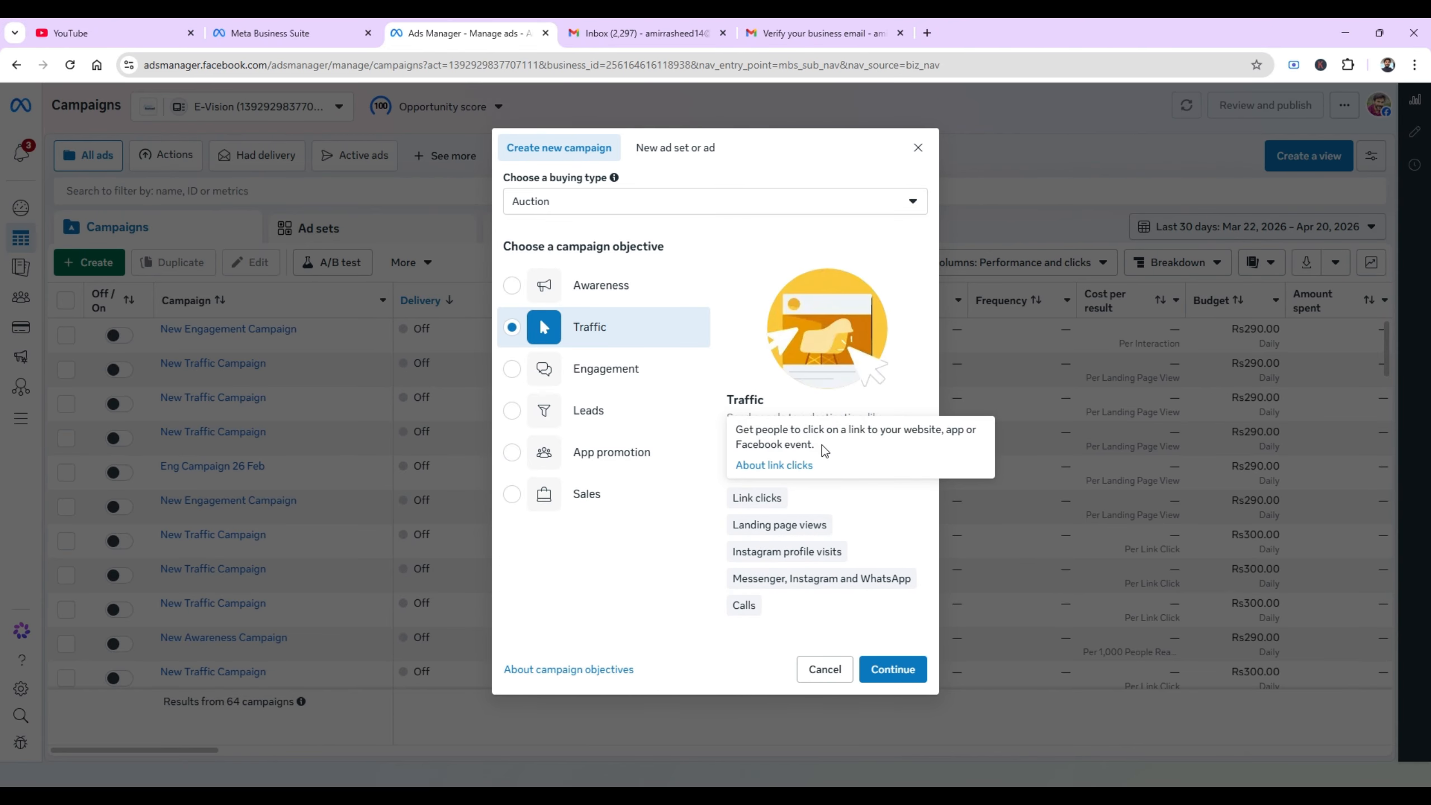
pyautogui.click(888, 670)
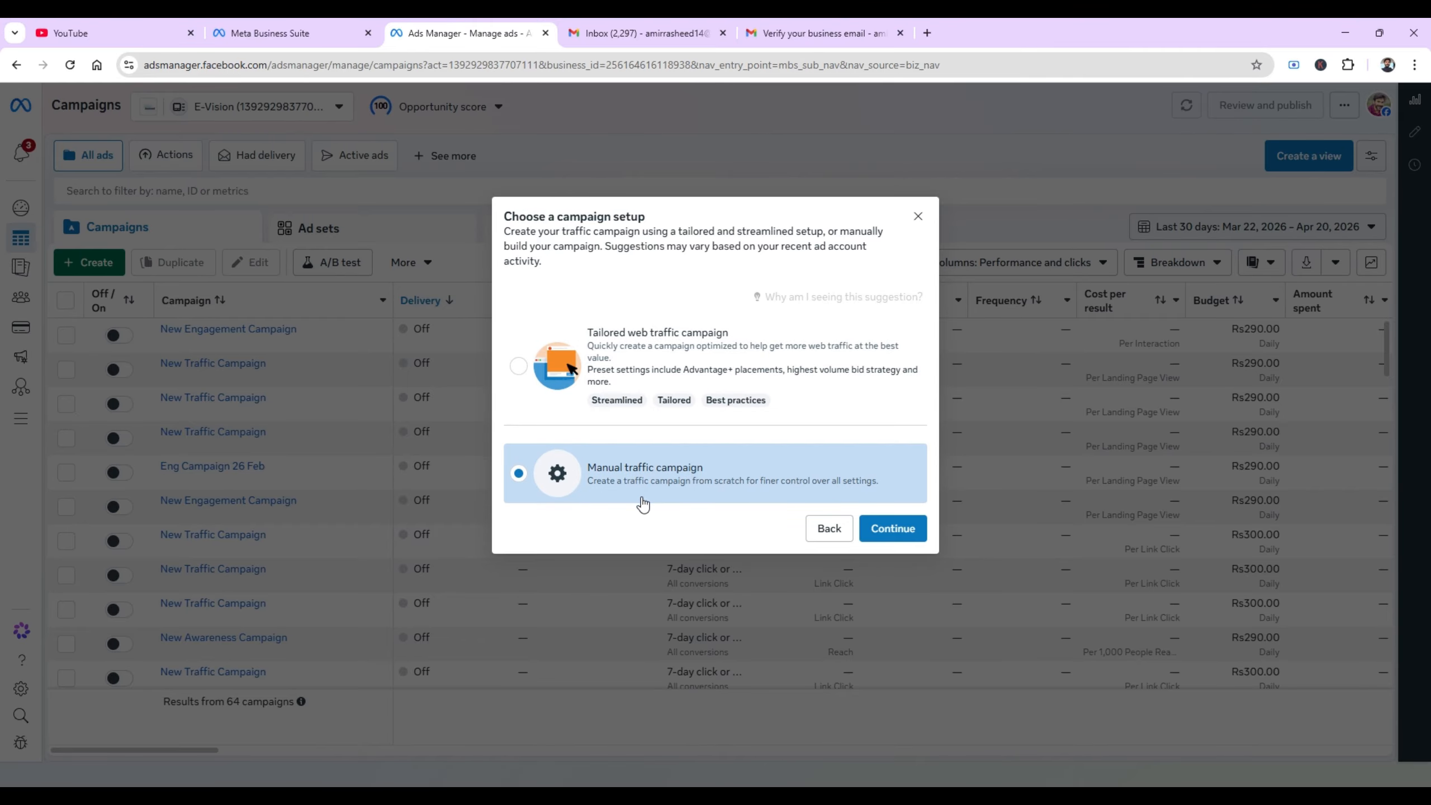
pyautogui.click(902, 537)
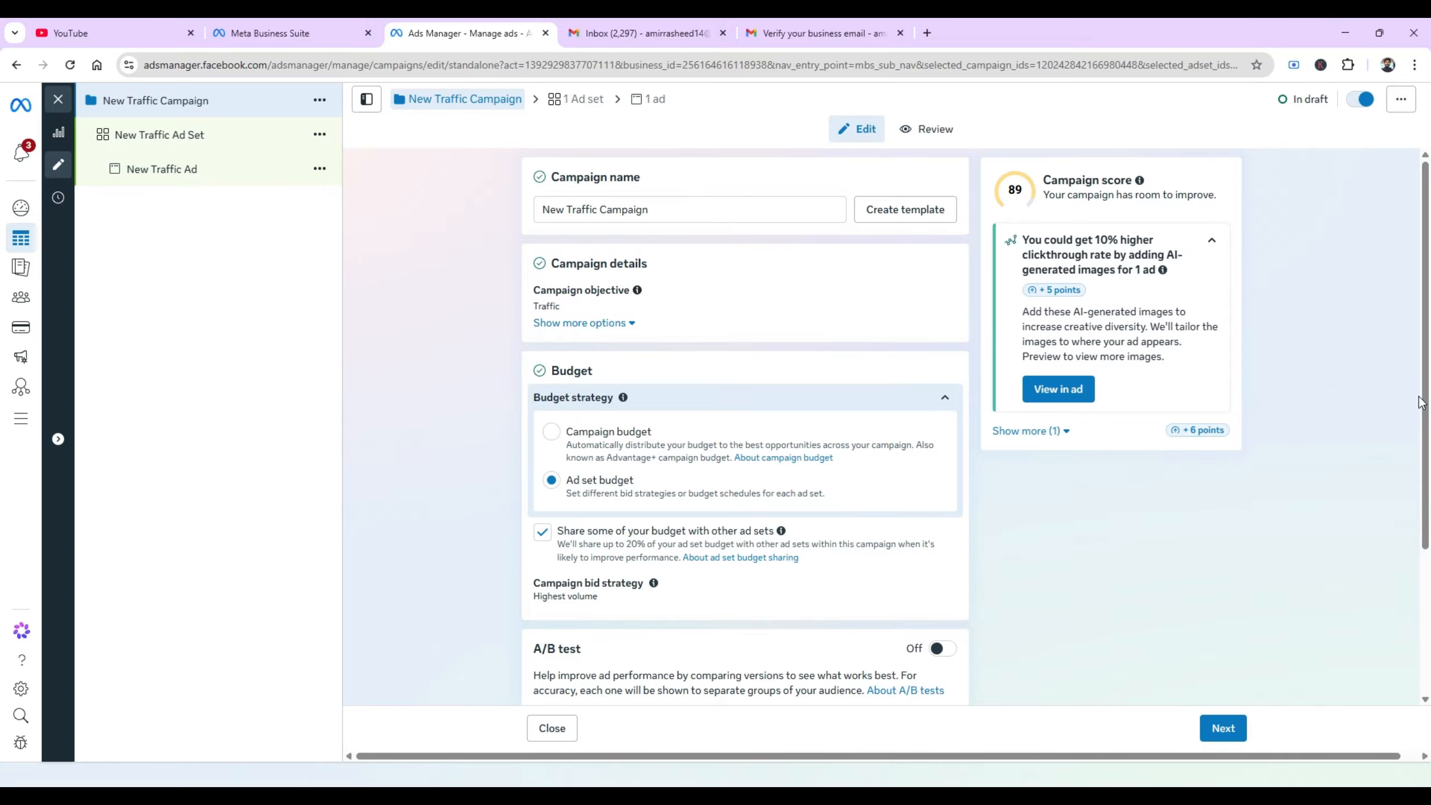
# Rename the campaign as "Web click Insta 21 April 26".
pyautogui.tripleClick(738, 204)
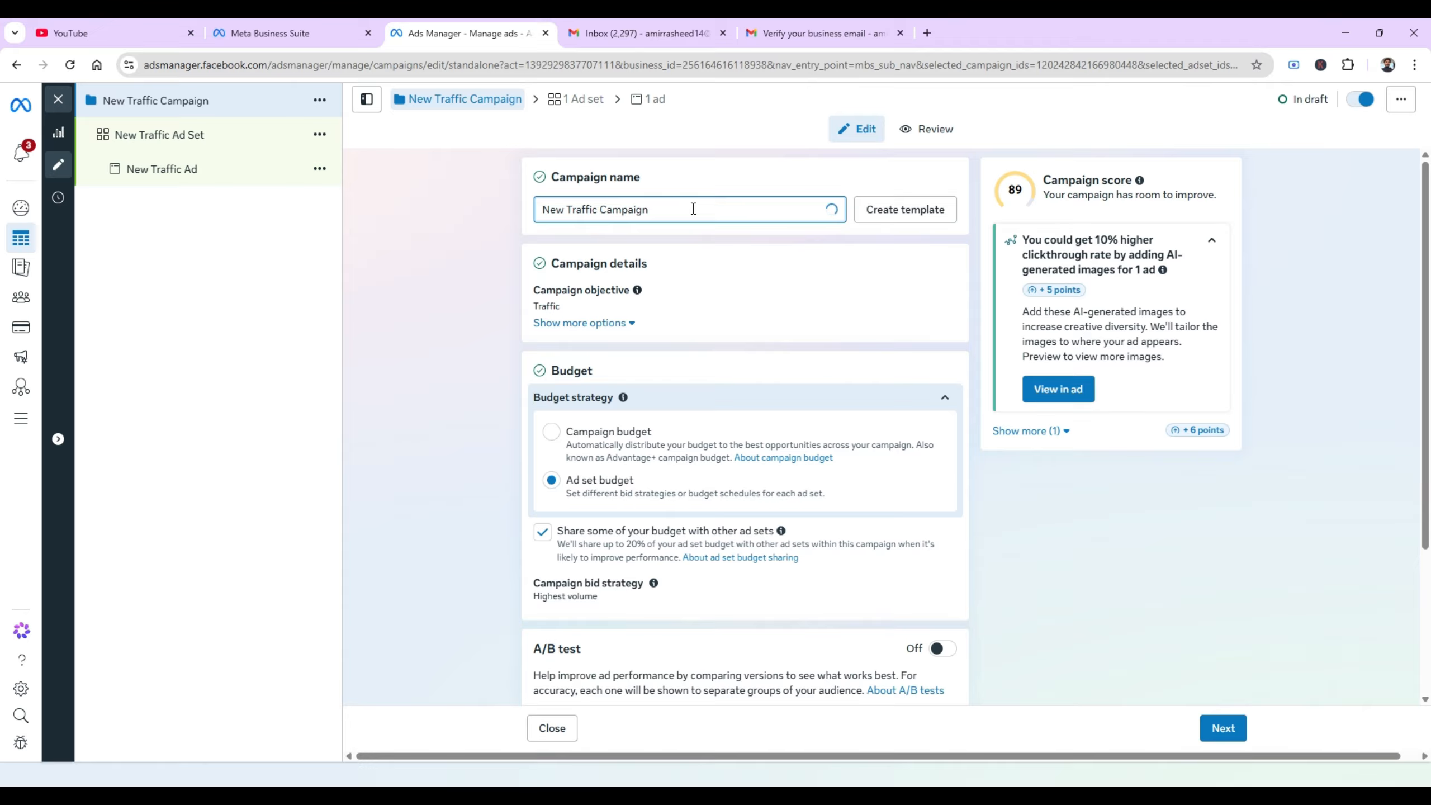
pyautogui.press('BackSpace')
pyautogui.press('BackSpace')
pyautogui.press('BackSpace')
pyautogui.press('BackSpace')
pyautogui.press('BackSpace')
pyautogui.press('BackSpace')
pyautogui.press('BackSpace')
pyautogui.press('BackSpace')
pyautogui.press('BackSpace')
pyautogui.press('BackSpace')
pyautogui.press('BackSpace')
pyautogui.press('BackSpace')
pyautogui.press('BackSpace')
pyautogui.press('BackSpace')
pyautogui.press('BackSpace')
pyautogui.press('BackSpace')
pyautogui.press('BackSpace')
pyautogui.press('BackSpace')
pyautogui.press('BackSpace')
pyautogui.press('BackSpace')
pyautogui.write('Web click l')
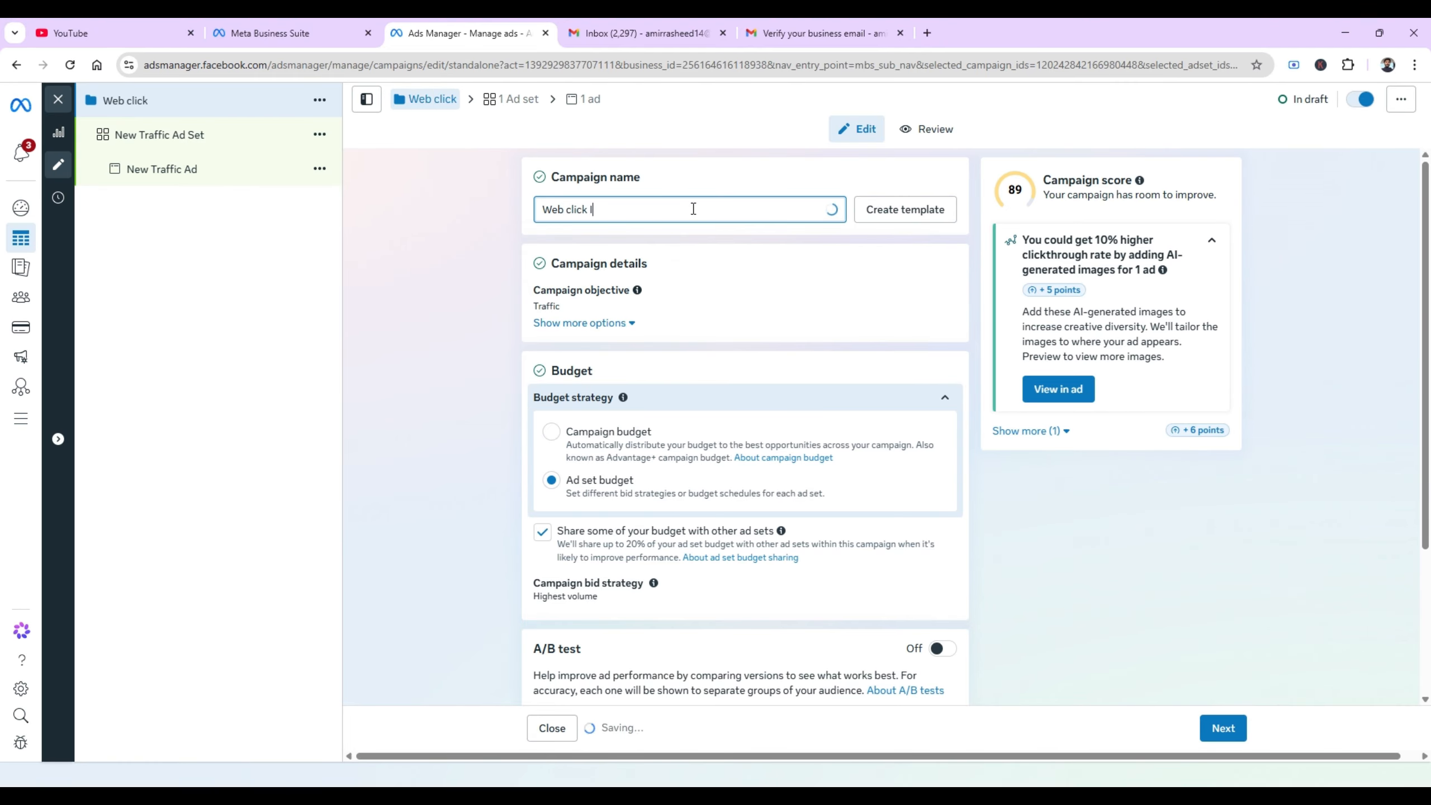
pyautogui.write('nsta')
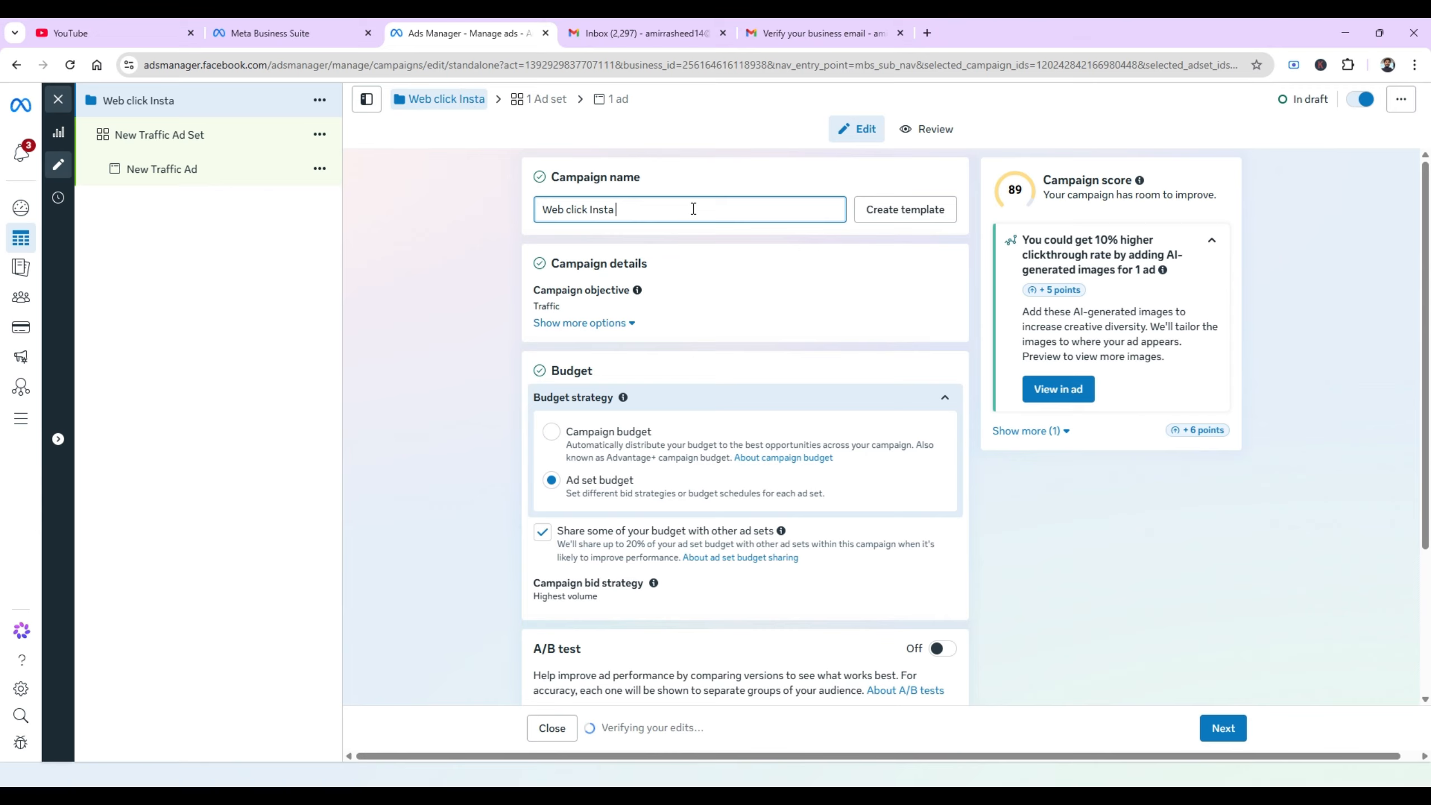
pyautogui.write(' 21 April 26')
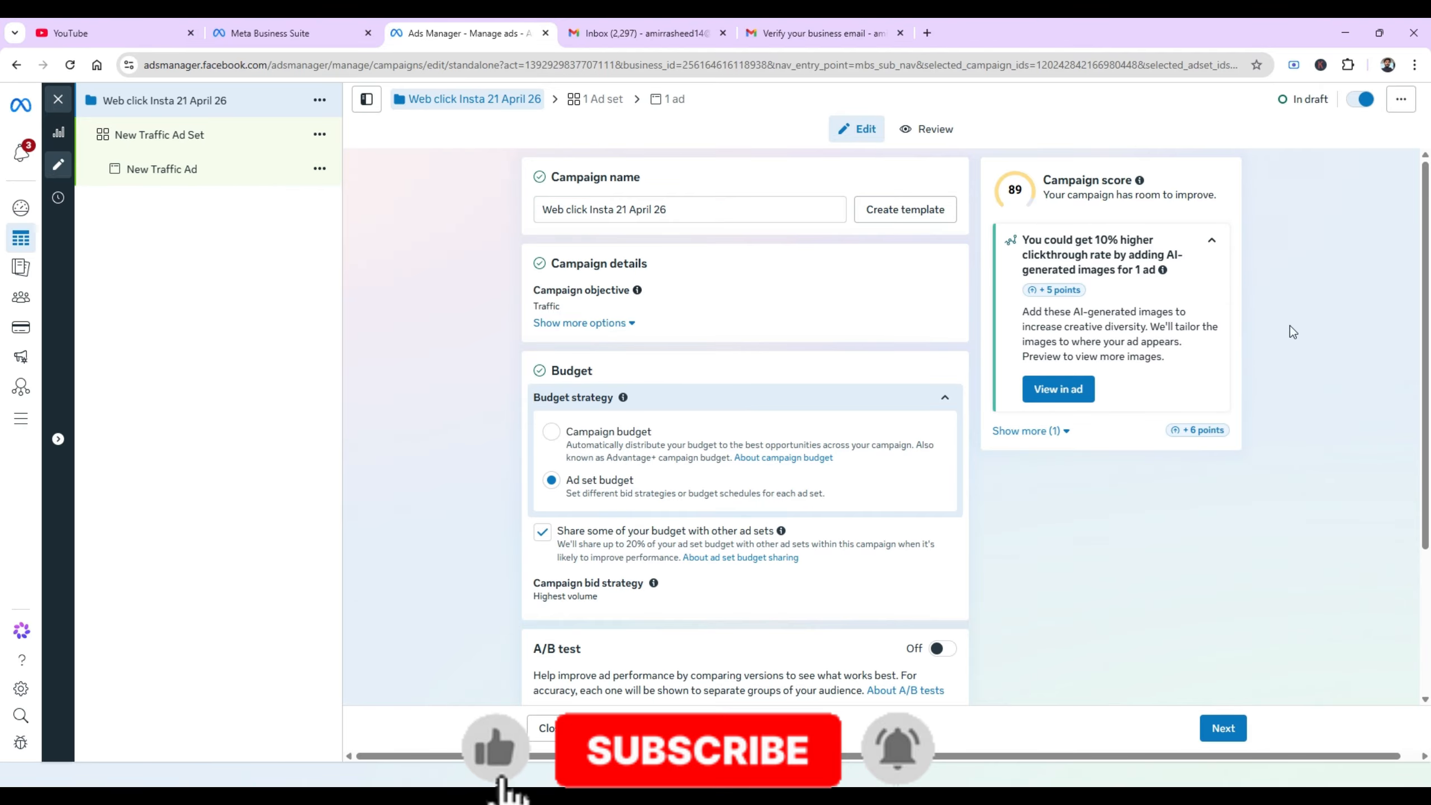
# Change the campaign's budget strategy from ad set level to Campaign budget.
pyautogui.moveTo(1421, 290); pyautogui.dragTo(1420, 397)
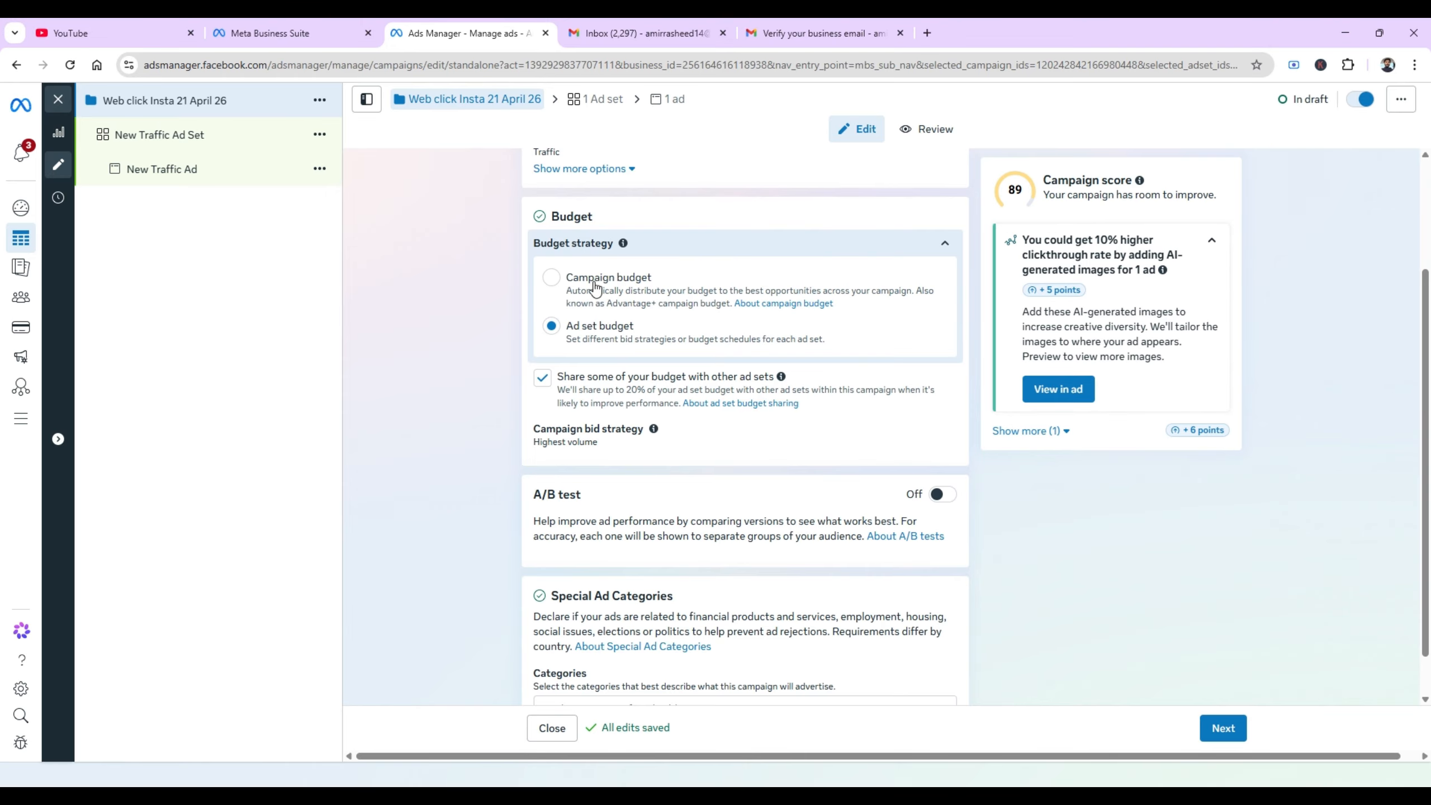
pyautogui.click(553, 281)
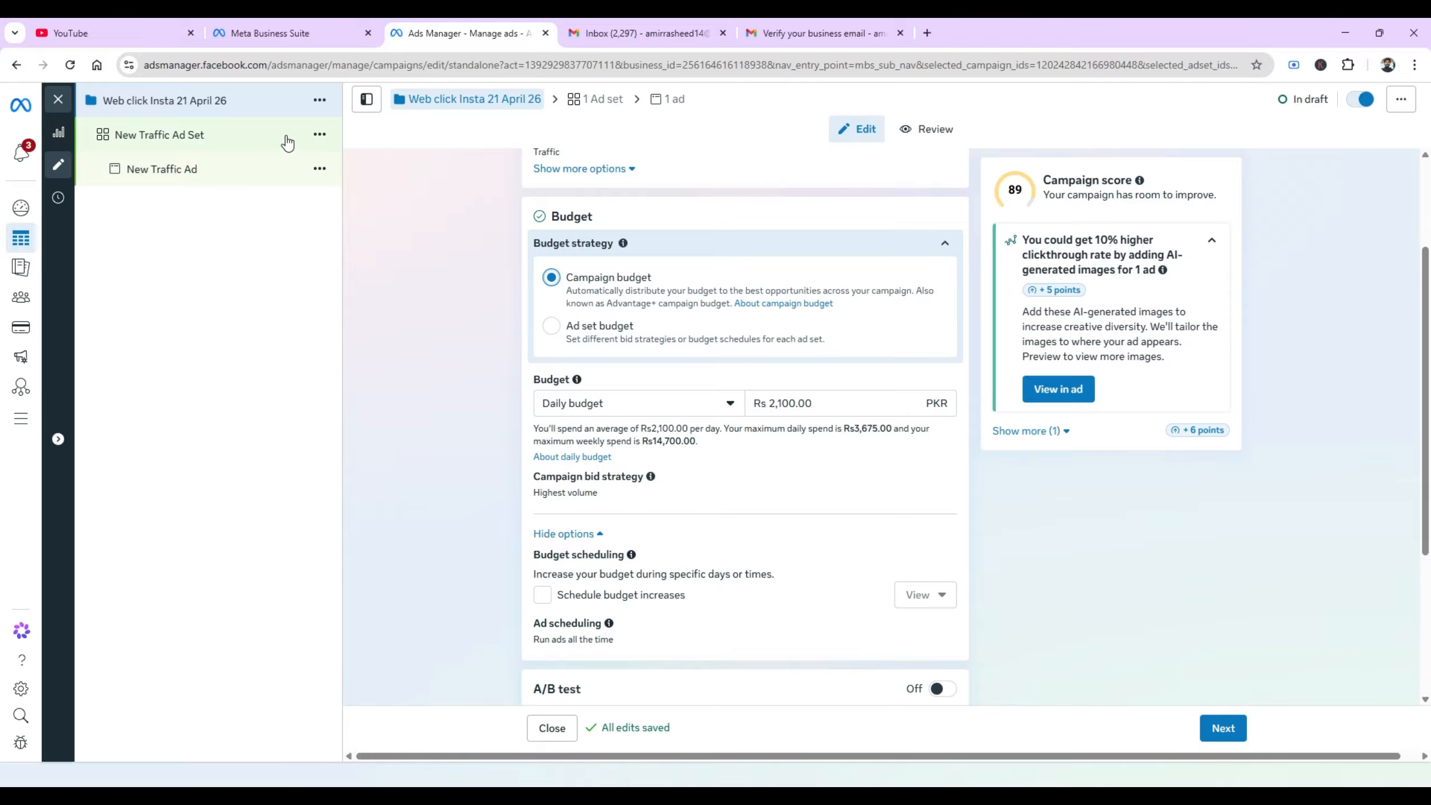
# Duplicate the New Traffic Ad Set, keeping the recommendation to add a video selected.
pyautogui.click(318, 136)
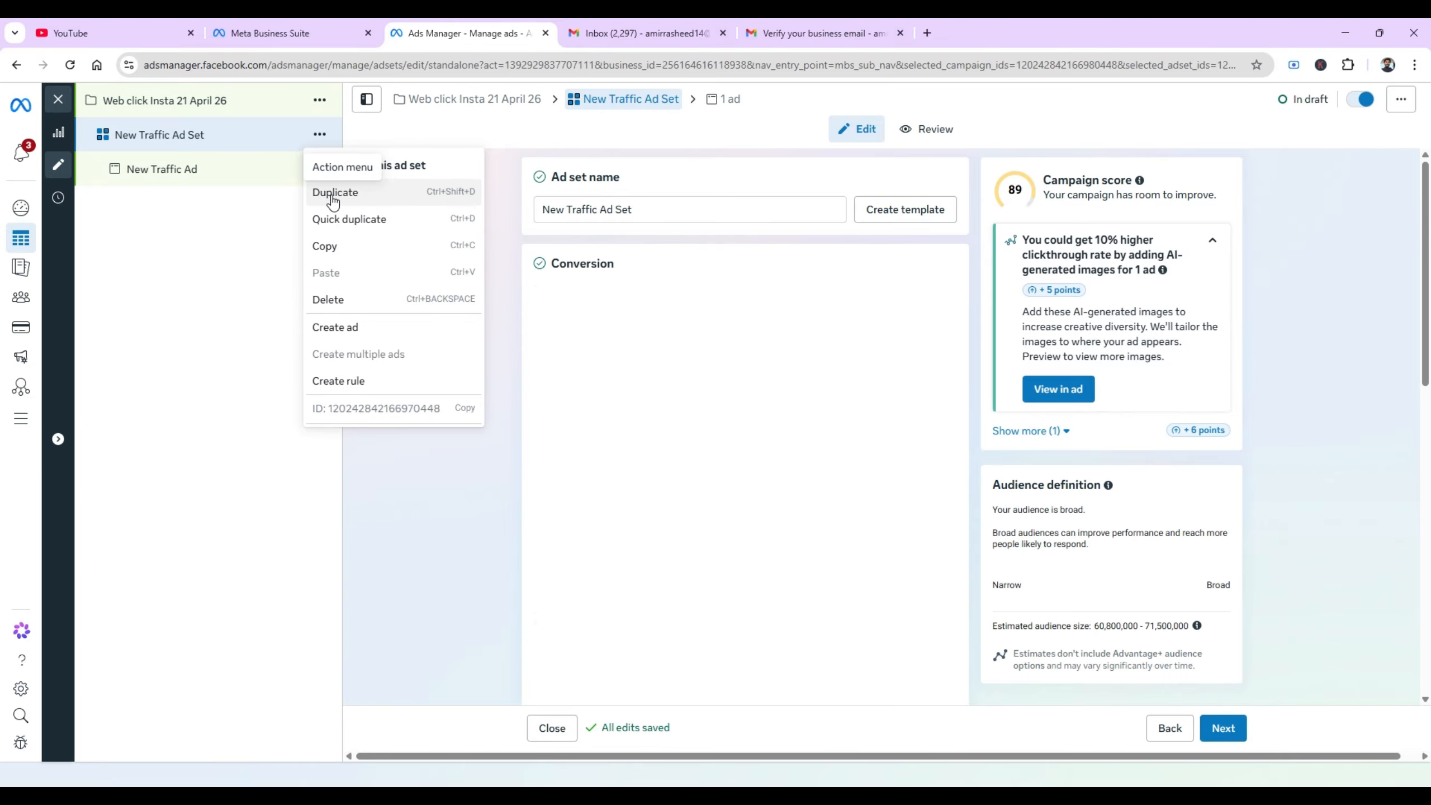
pyautogui.click(334, 194)
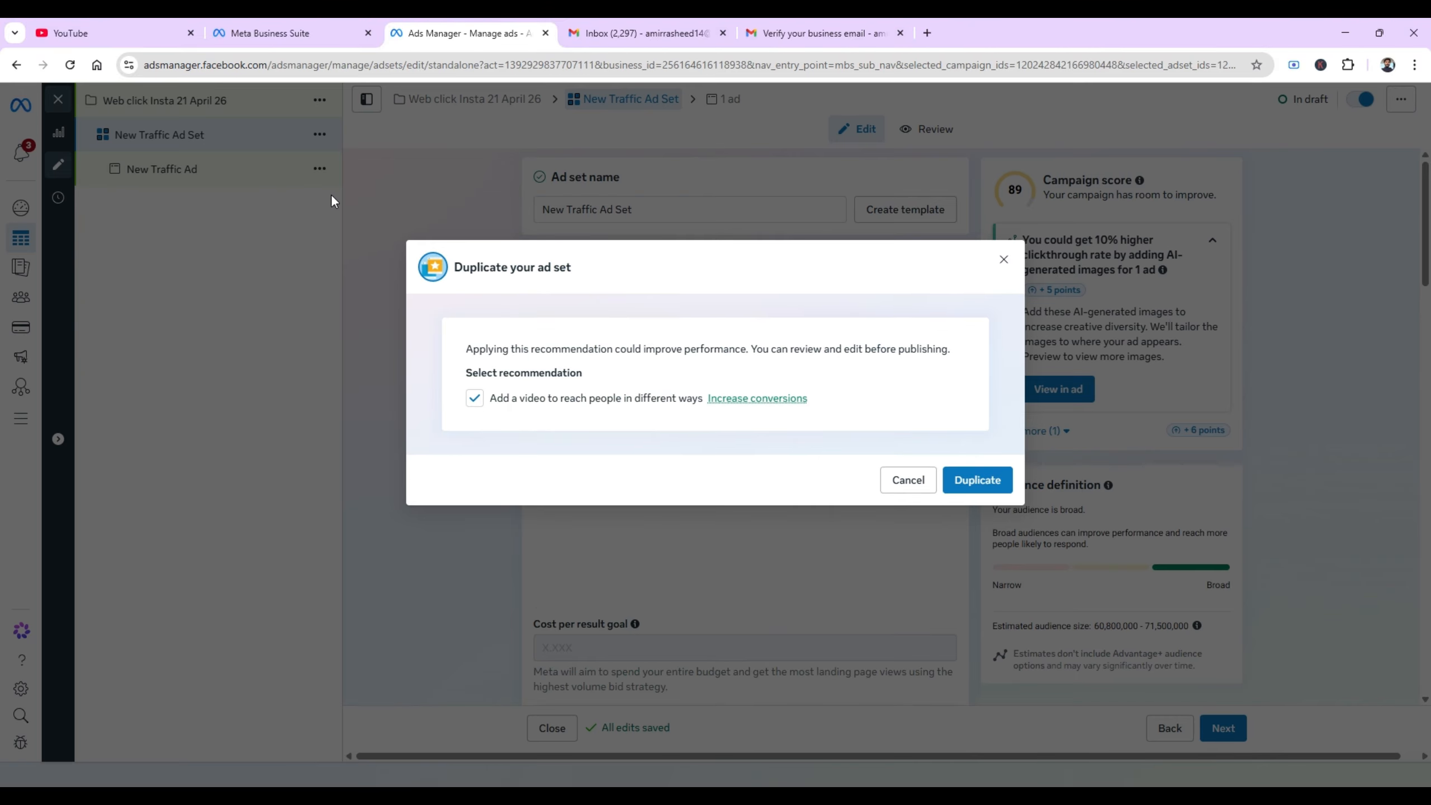
pyautogui.click(988, 478)
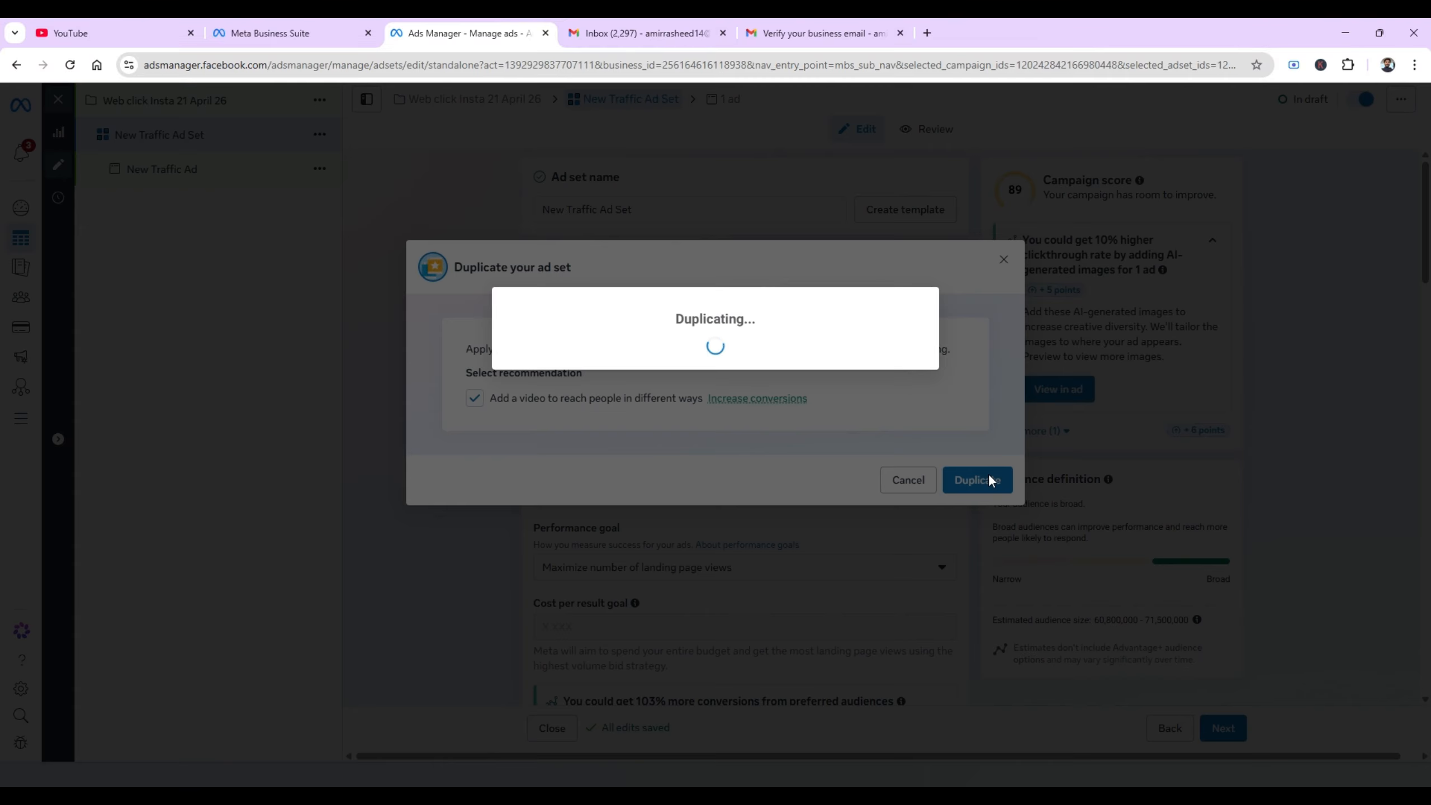
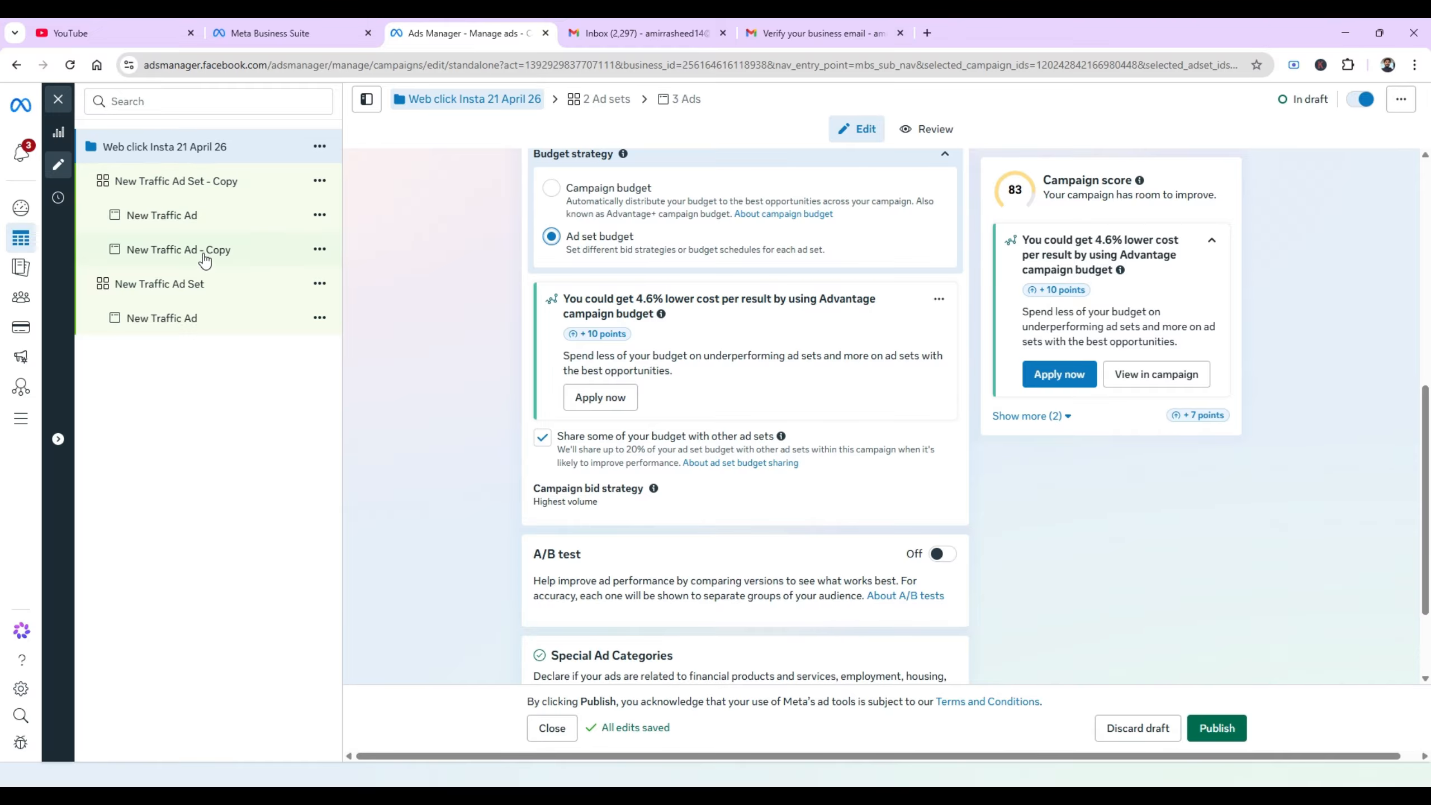
# Select Campaign budget as the budget strategy and set the daily budget to Rs 5,000.
pyautogui.click(554, 192)
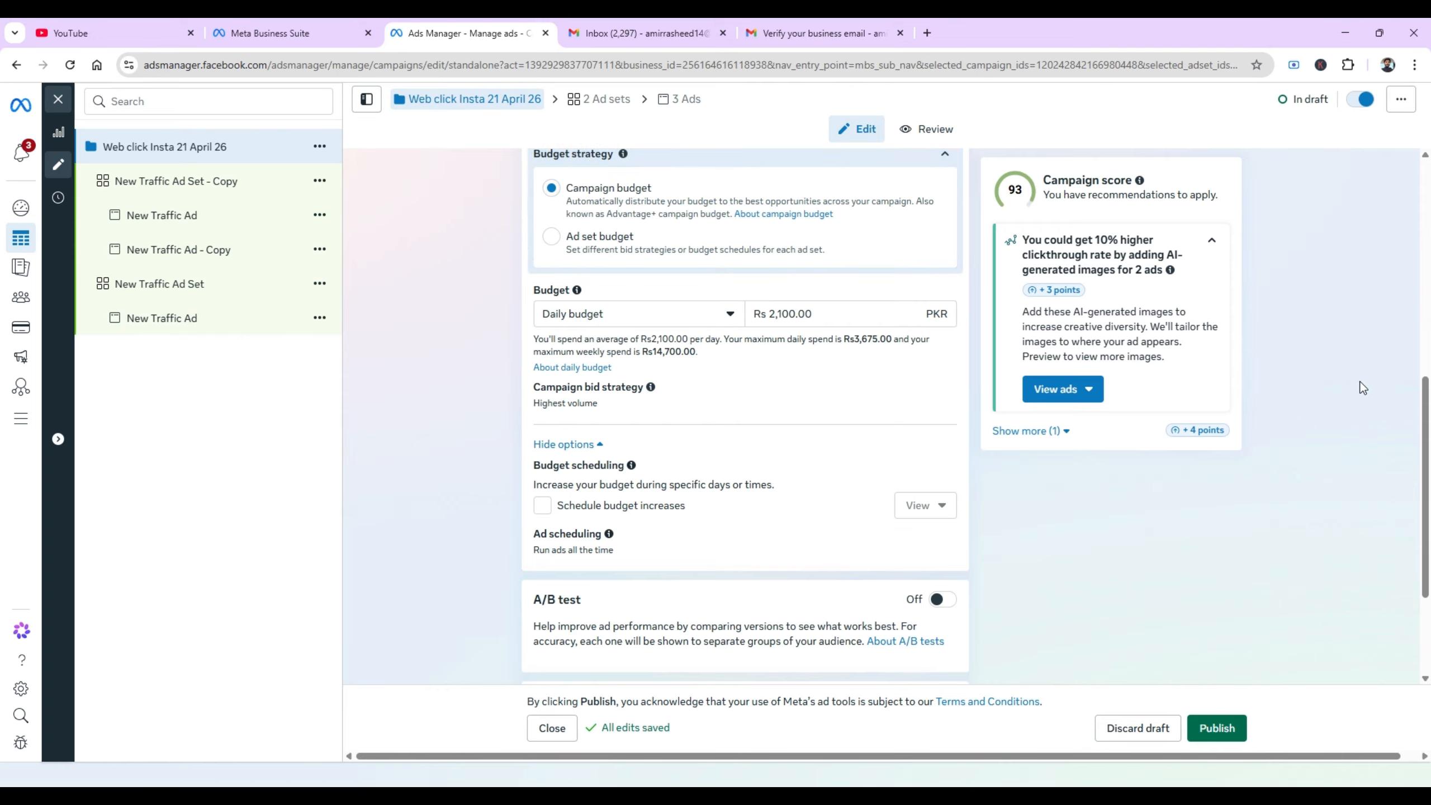
pyautogui.click(614, 315)
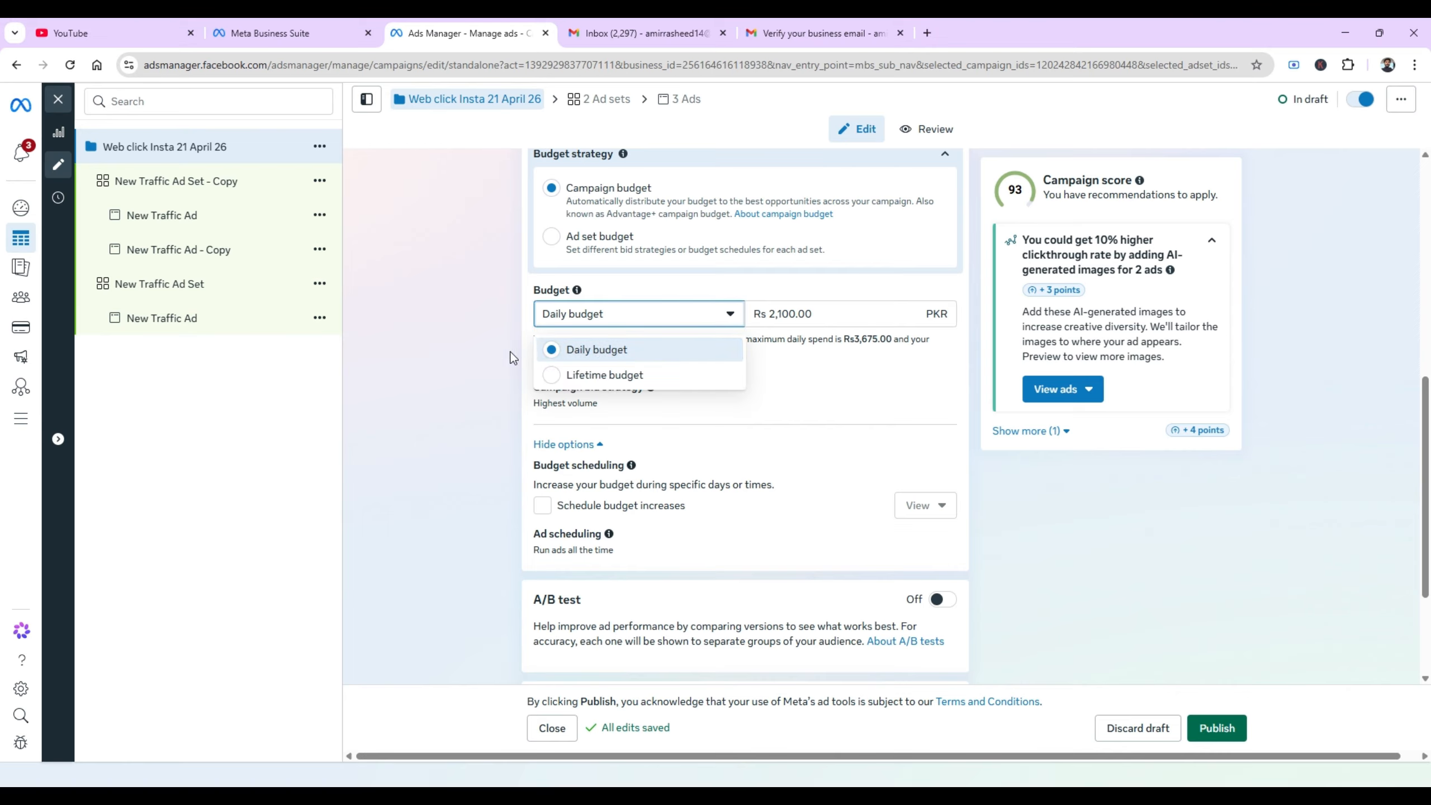
pyautogui.click(482, 361)
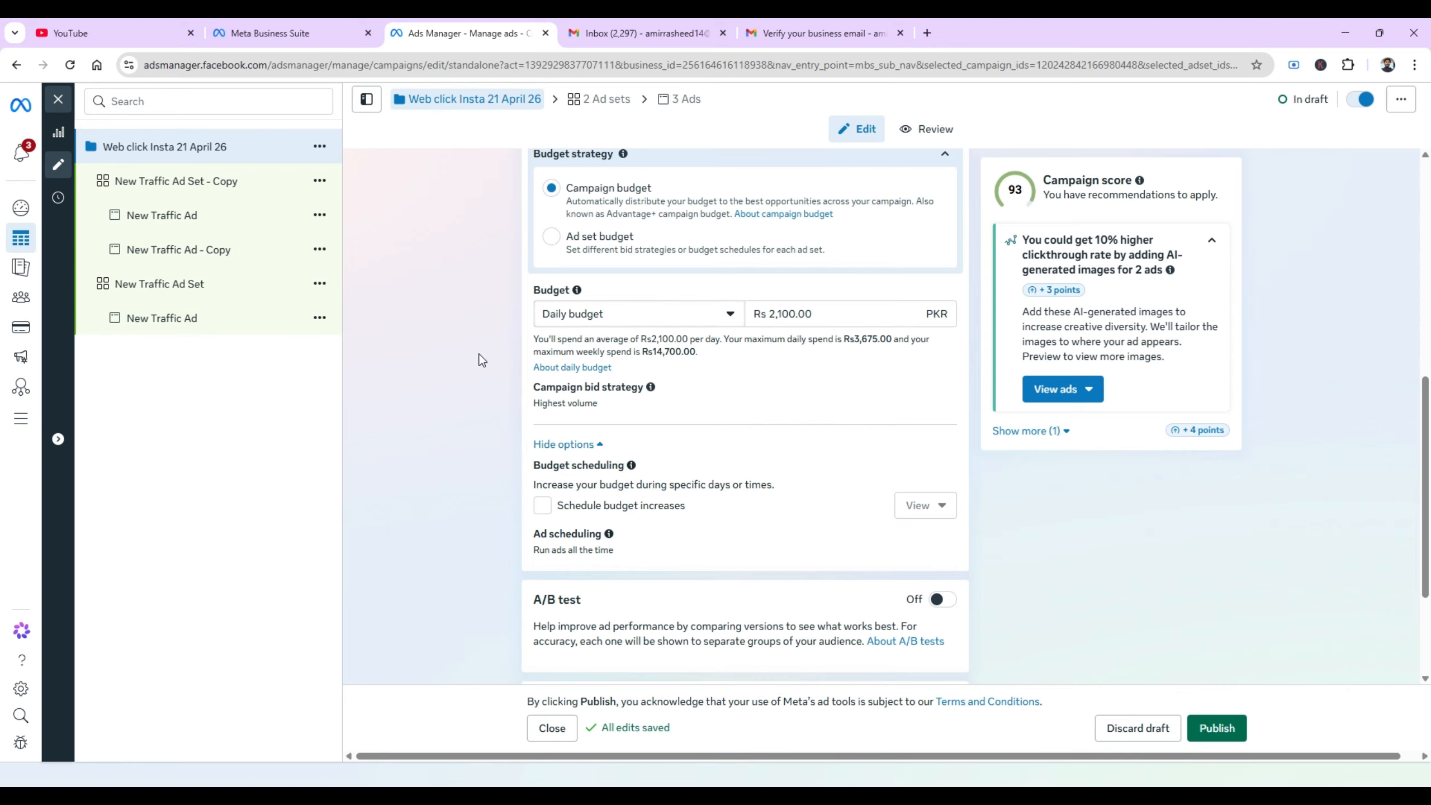
pyautogui.click(787, 313)
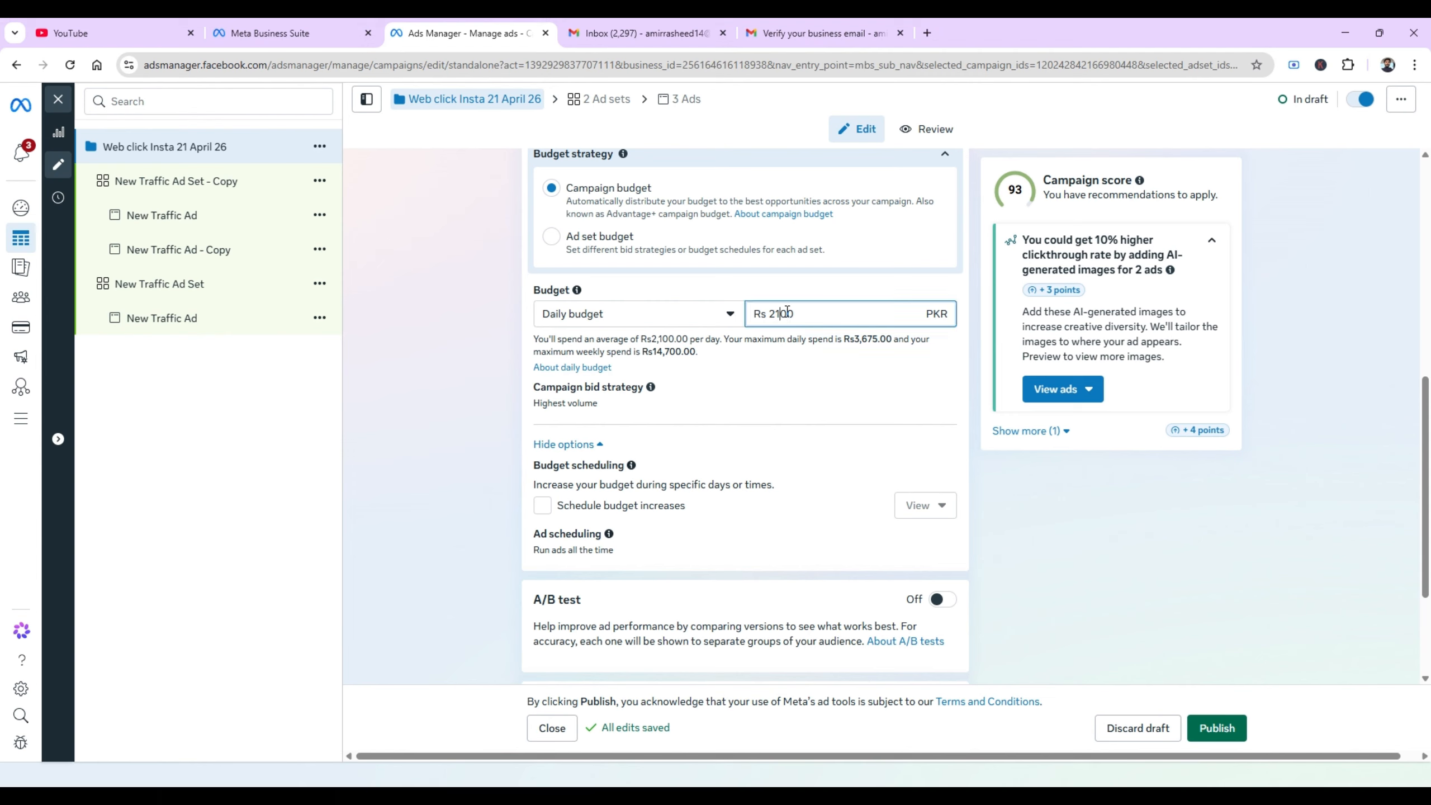
pyautogui.press('BackSpace')
pyautogui.press('BackSpace')
pyautogui.write('50')
pyautogui.click(486, 336)
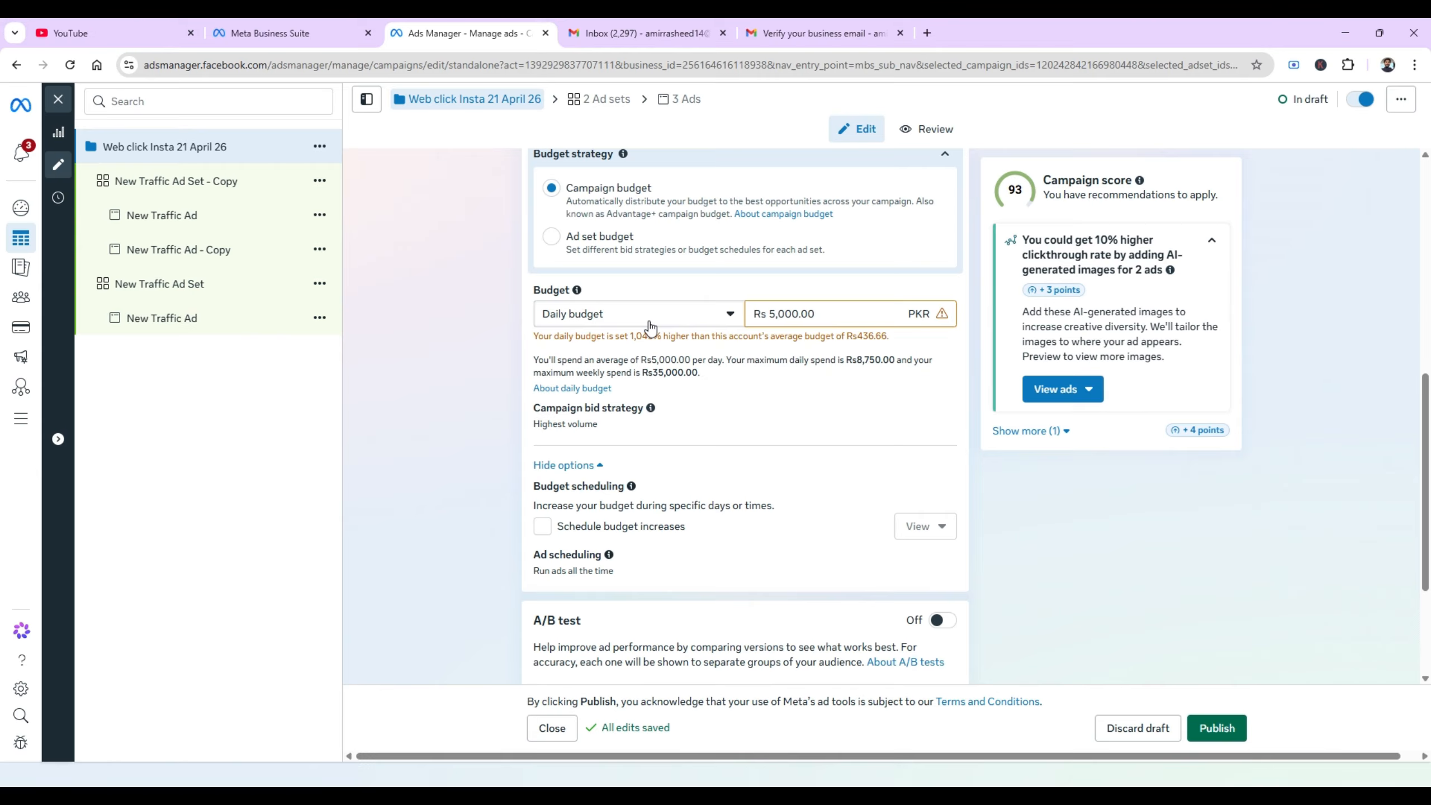
# Switch the campaign to a lifetime budget and set its amount to Rs 150,000.
pyautogui.click(782, 318)
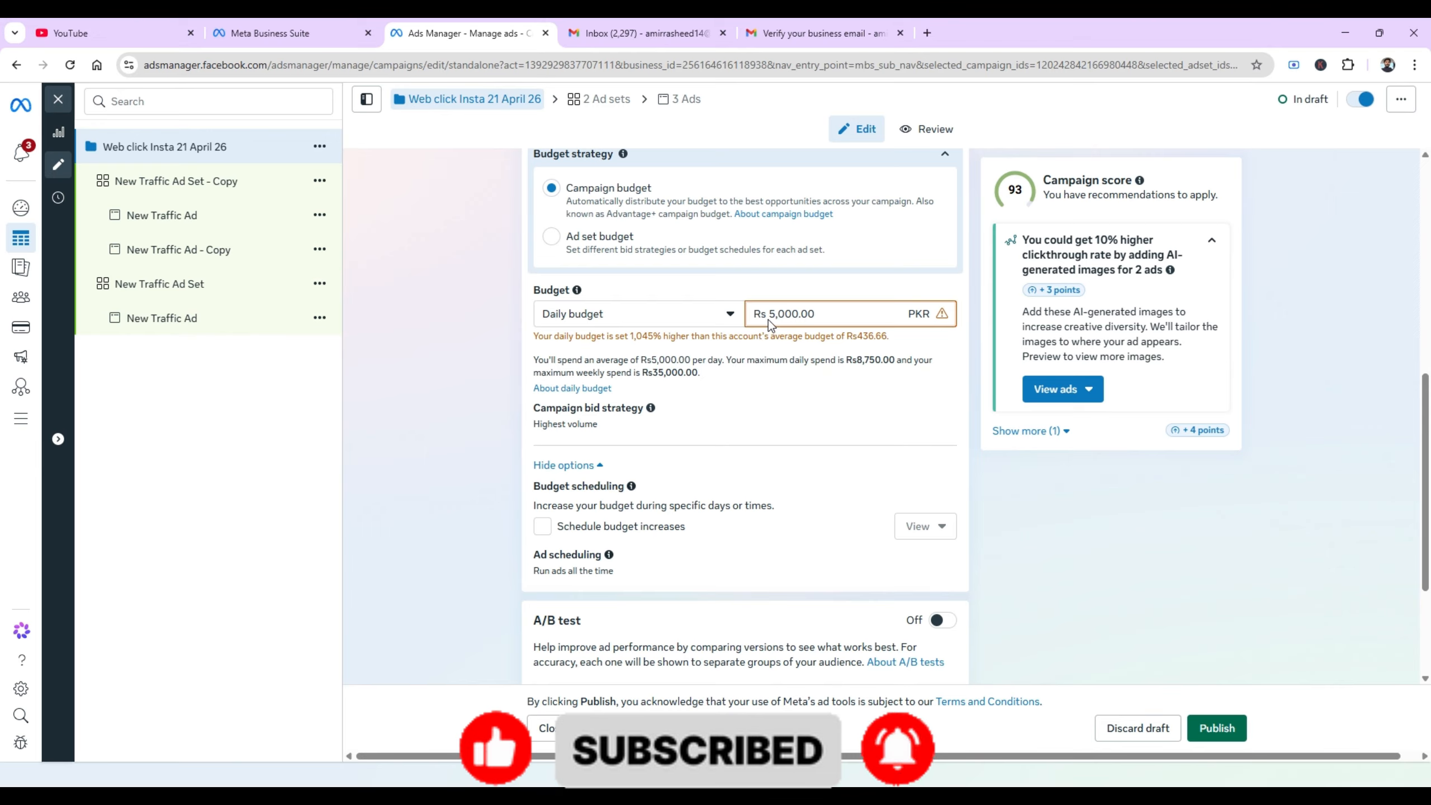
pyautogui.click(723, 315)
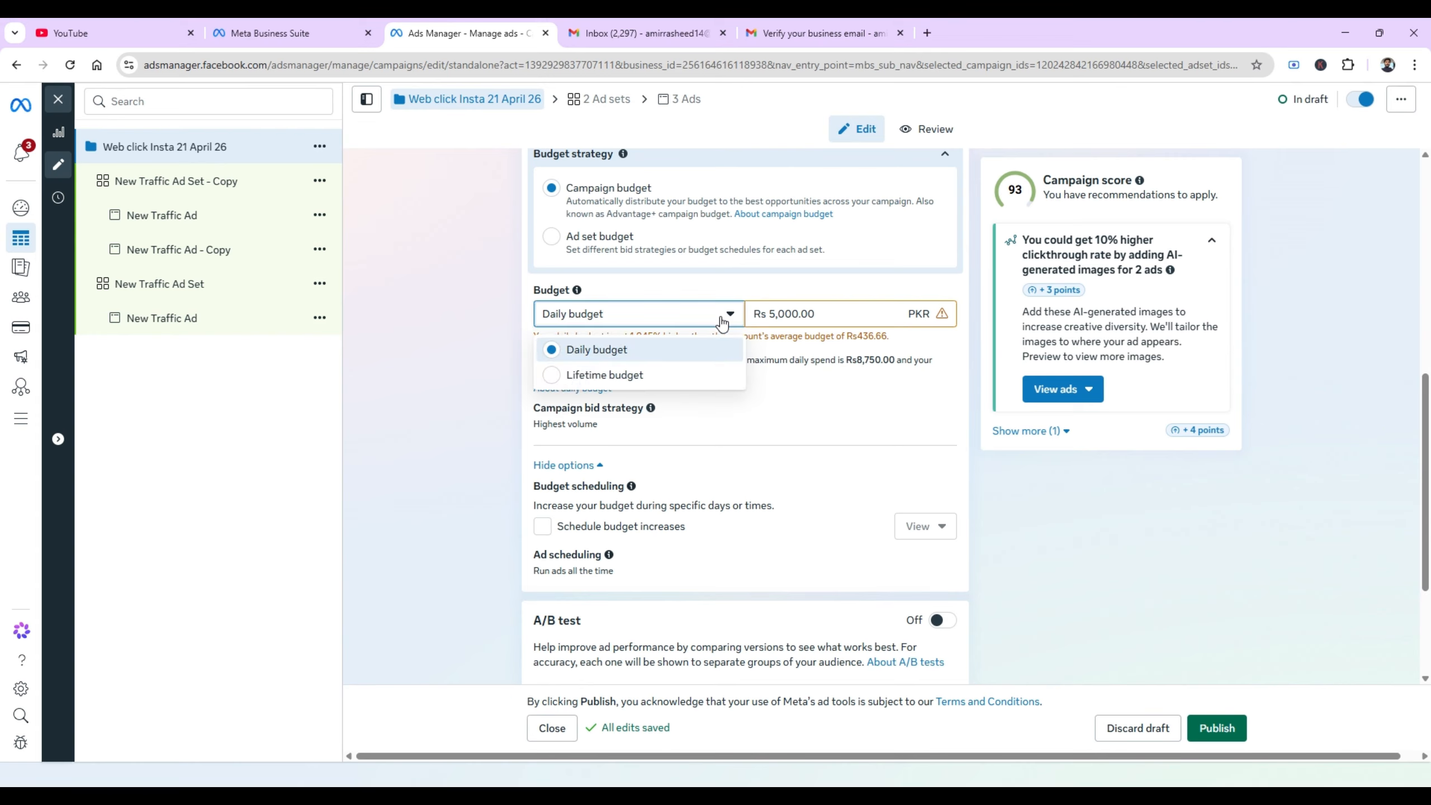
pyautogui.click(660, 374)
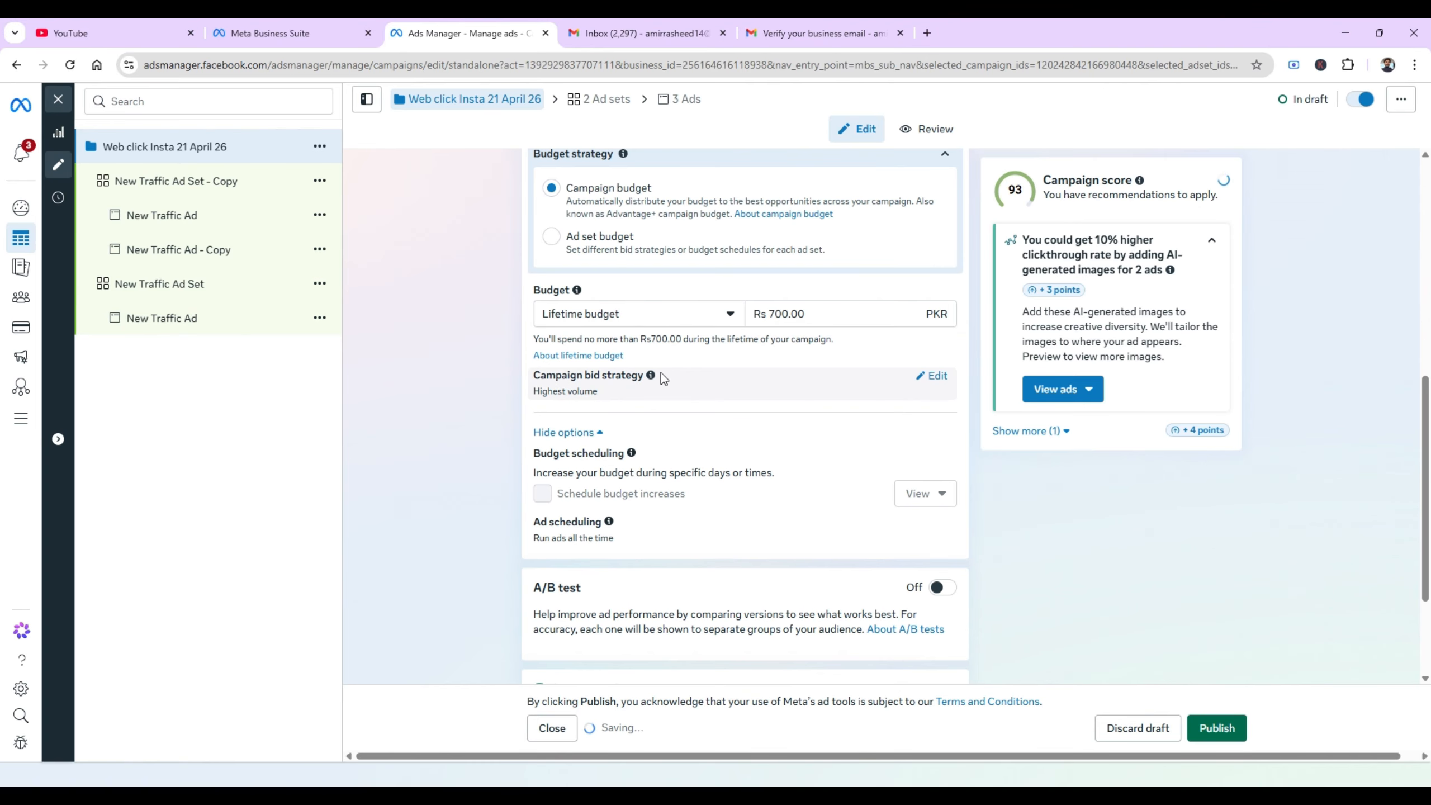
pyautogui.click(772, 313)
pyautogui.write('1')
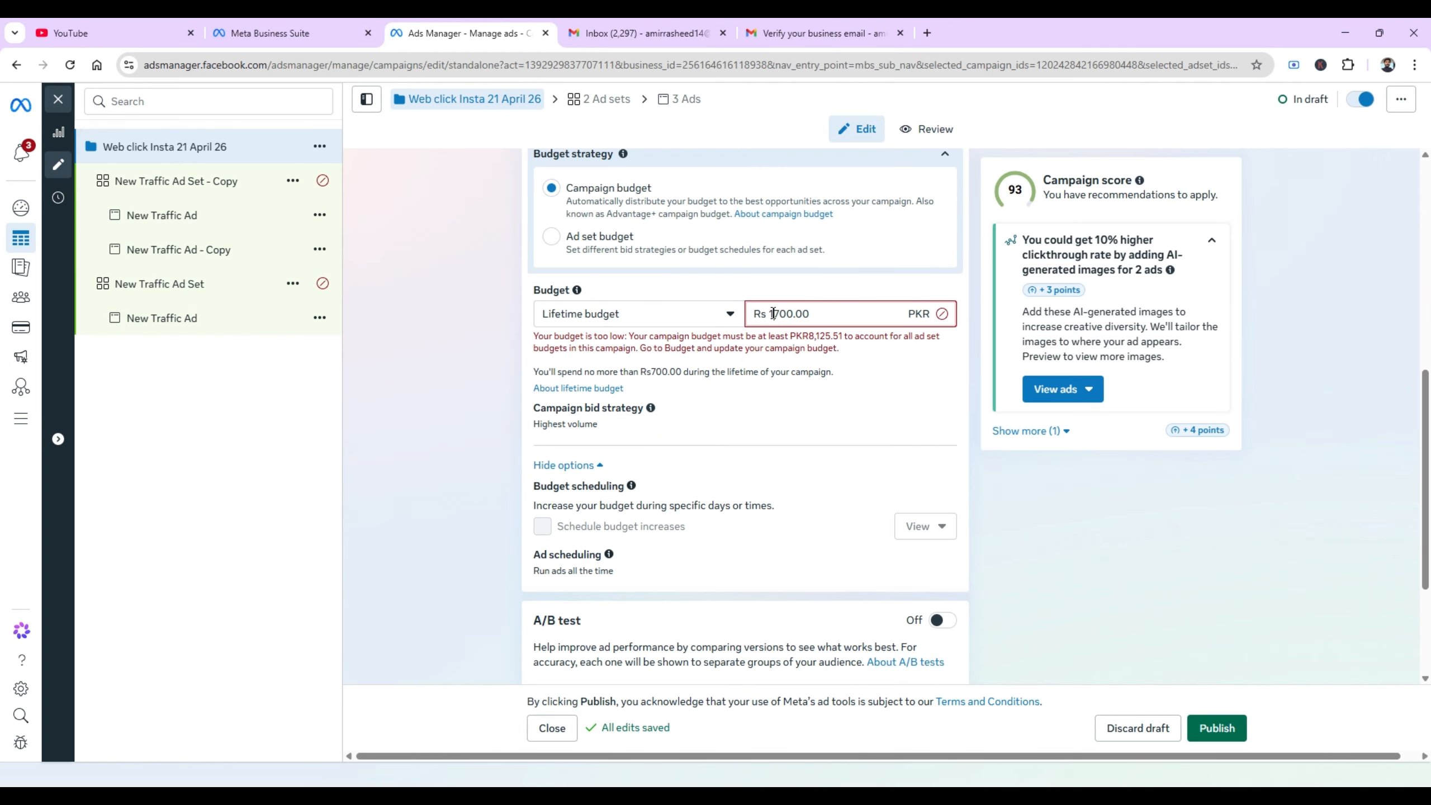
pyautogui.write('5')
pyautogui.press('Delete')
pyautogui.write('0')
pyautogui.click(455, 412)
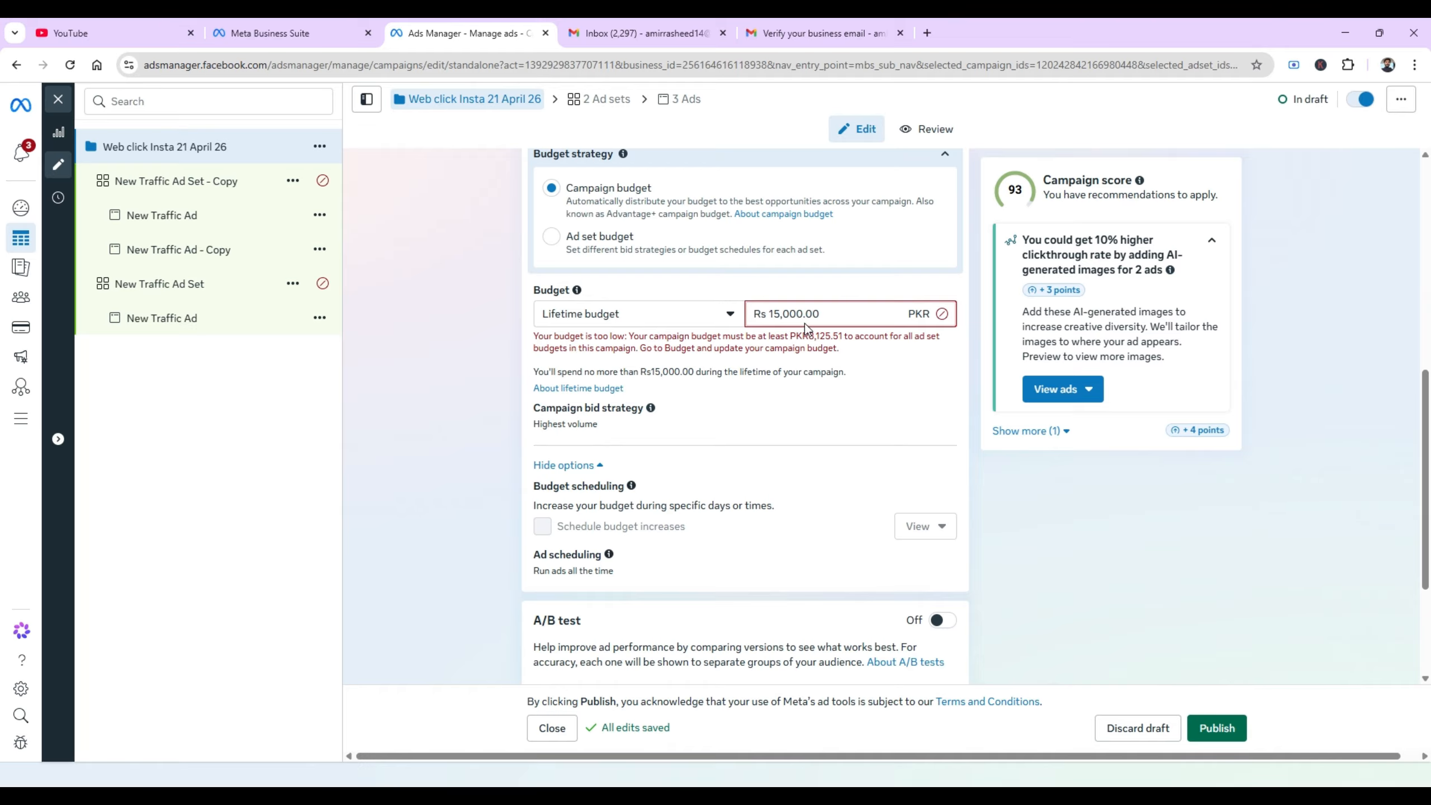
pyautogui.click(793, 315)
pyautogui.write('0')
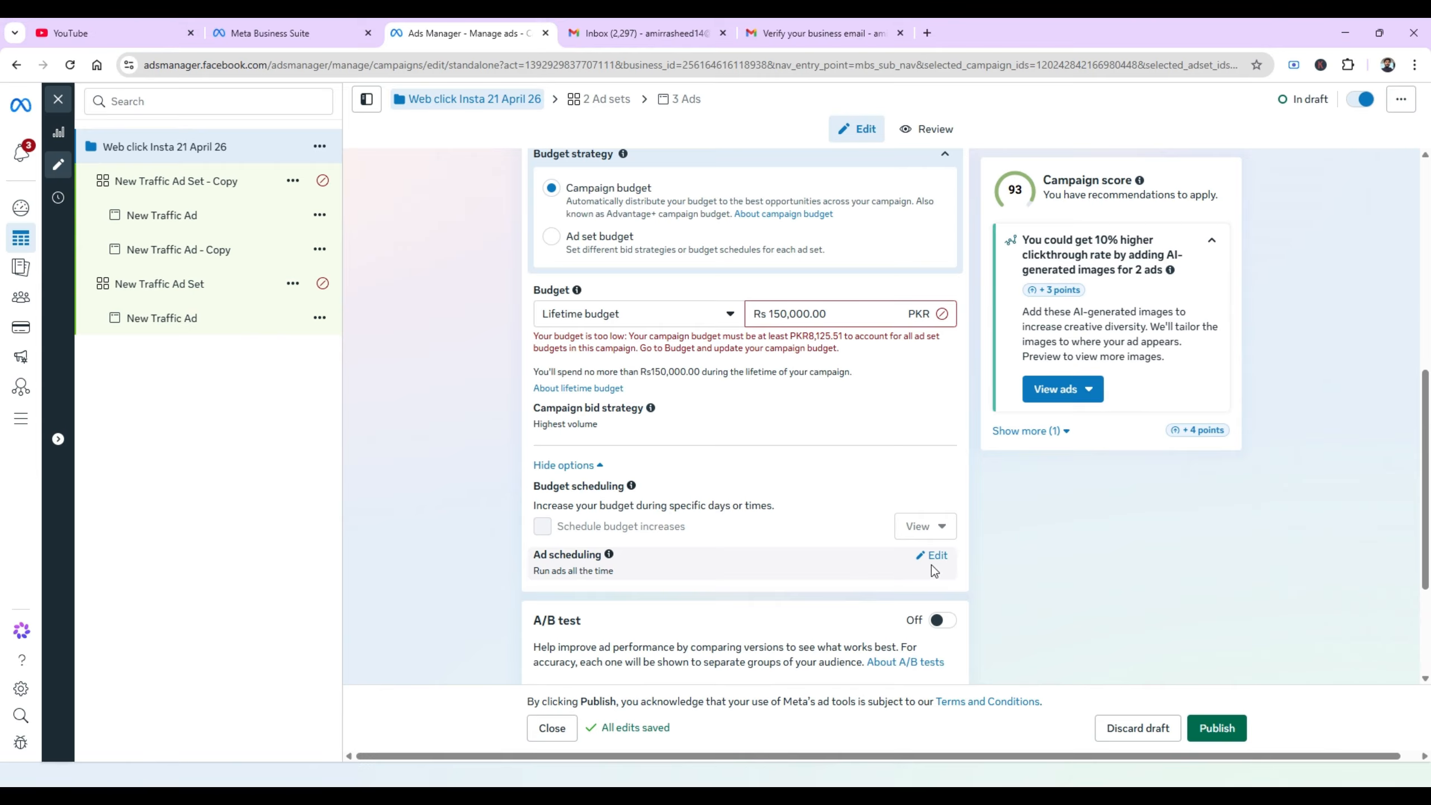
# Switch the campaign from a lifetime budget to a daily budget and enable scheduled budget increases.
pyautogui.click(936, 556)
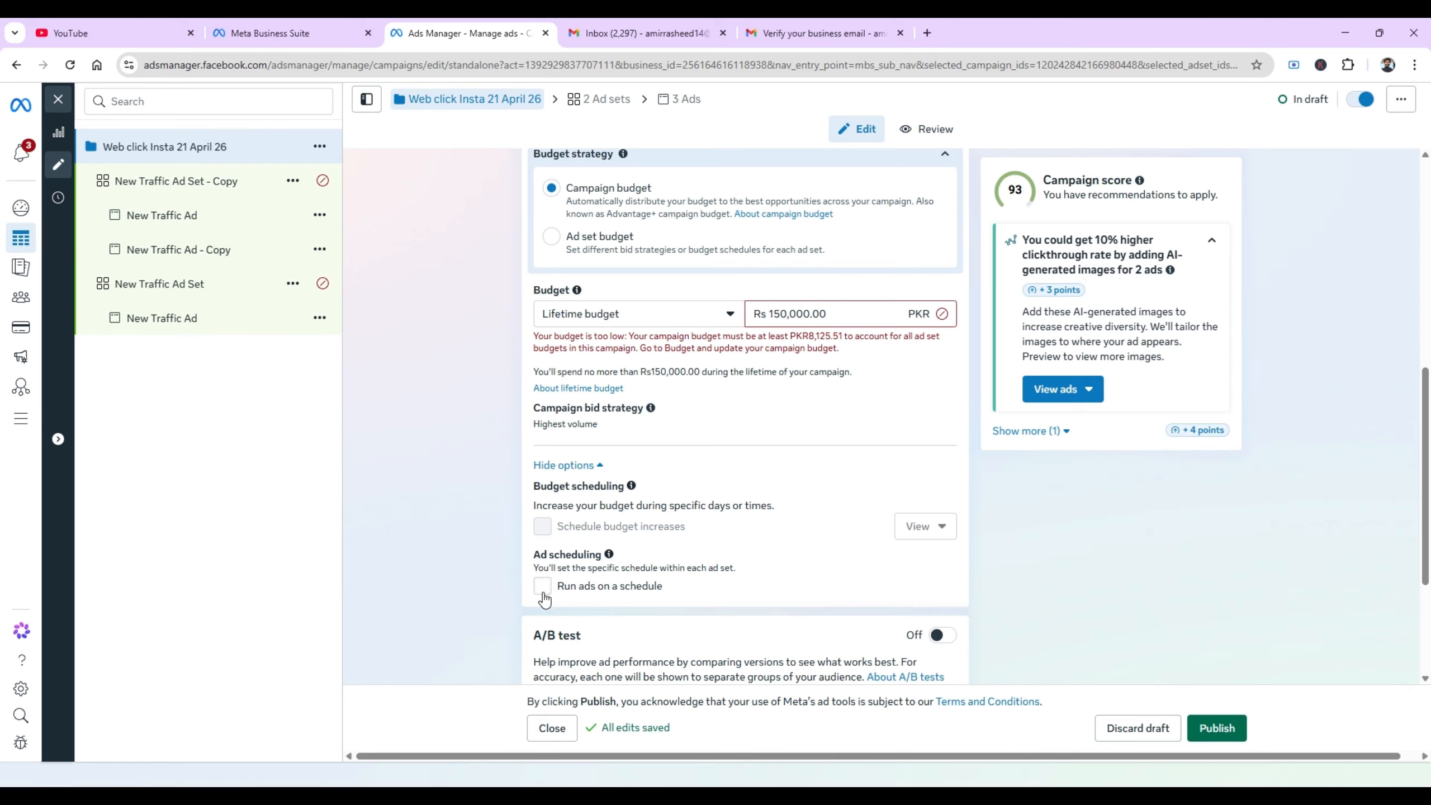
pyautogui.click(685, 319)
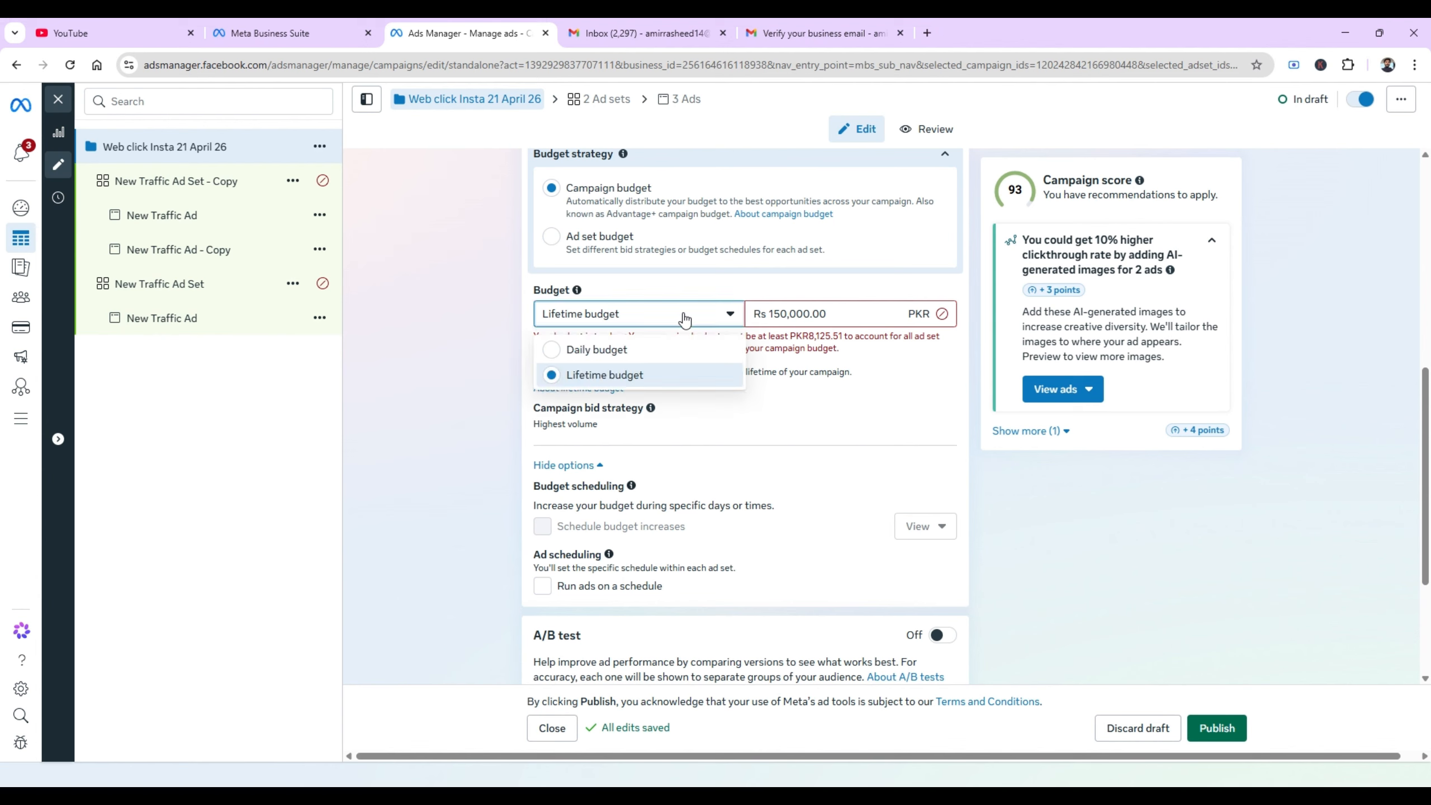
pyautogui.click(578, 349)
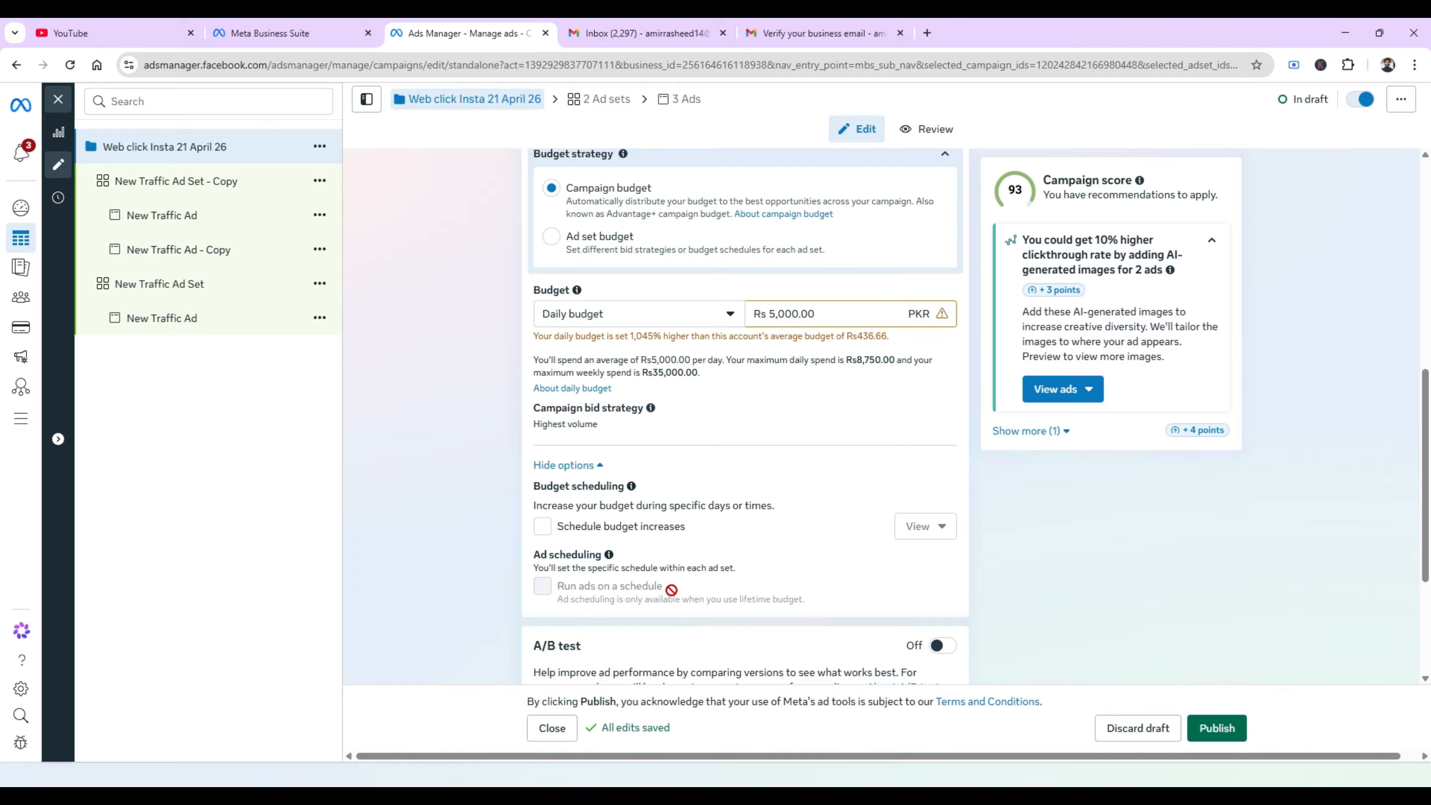
pyautogui.click(544, 527)
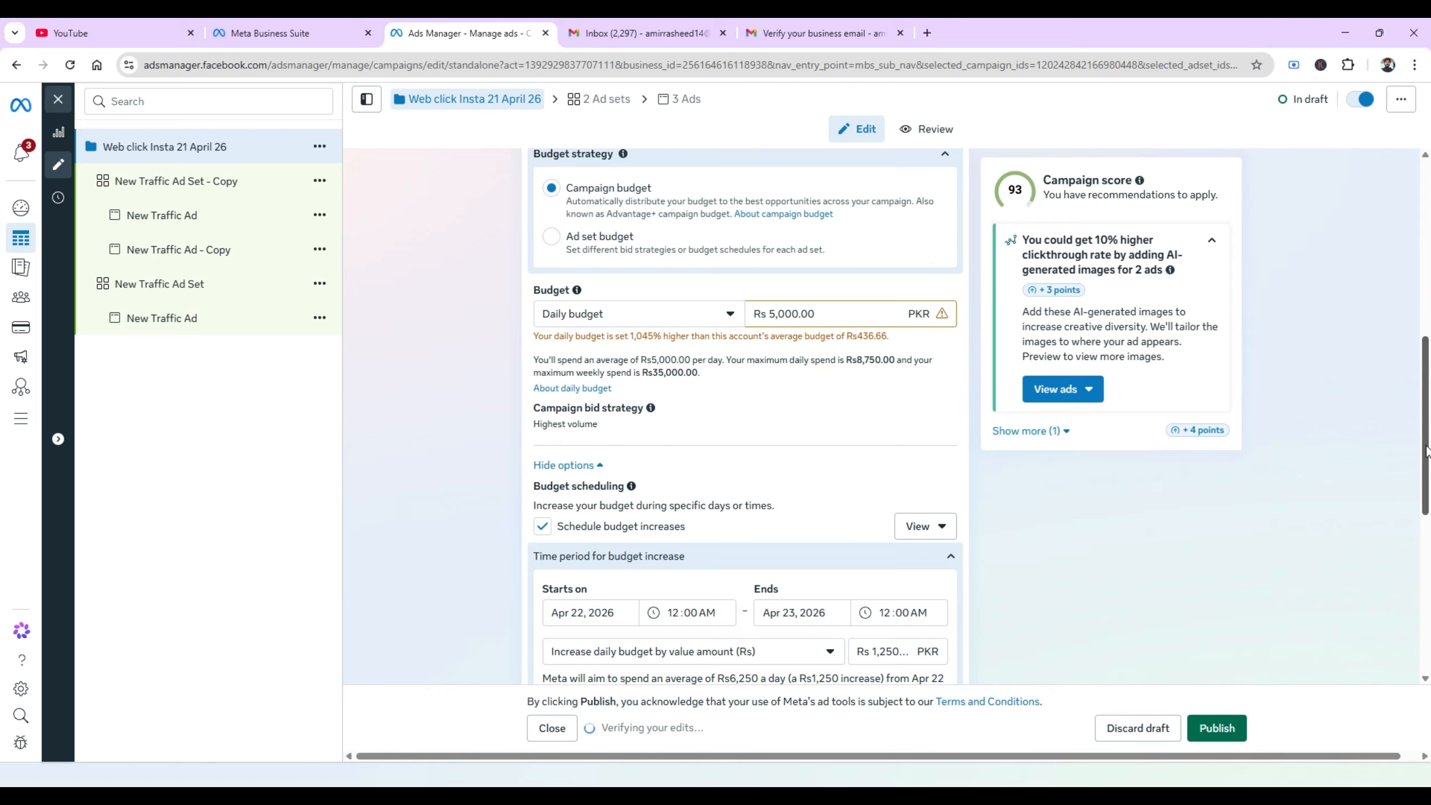
# Set the budget increase period to Apr 24 through Apr 26, 2026, increasing the daily budget by a percentage.
pyautogui.moveTo(1427, 448); pyautogui.dragTo(1425, 474)
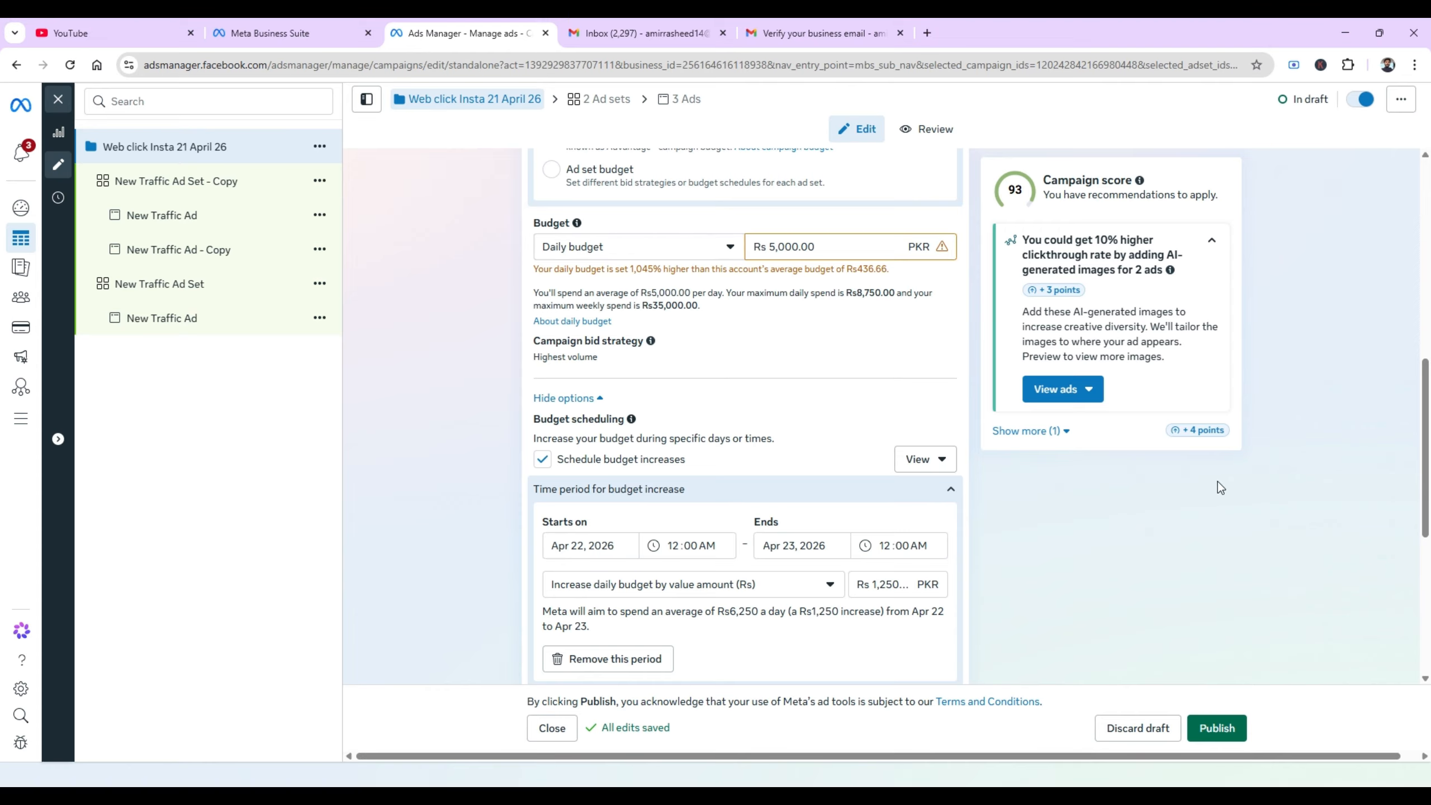
pyautogui.scroll(-1, 1427, 487)
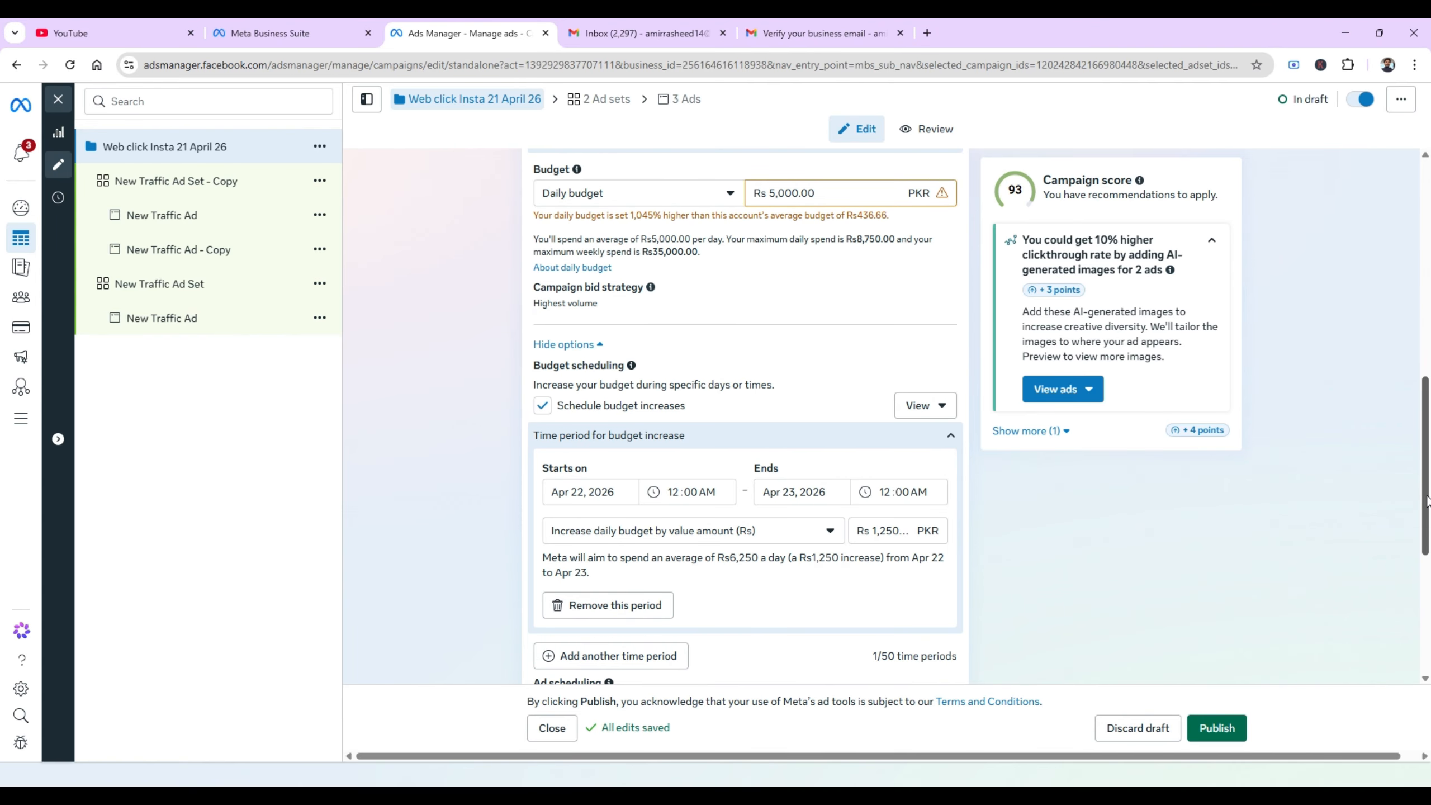
pyautogui.click(626, 492)
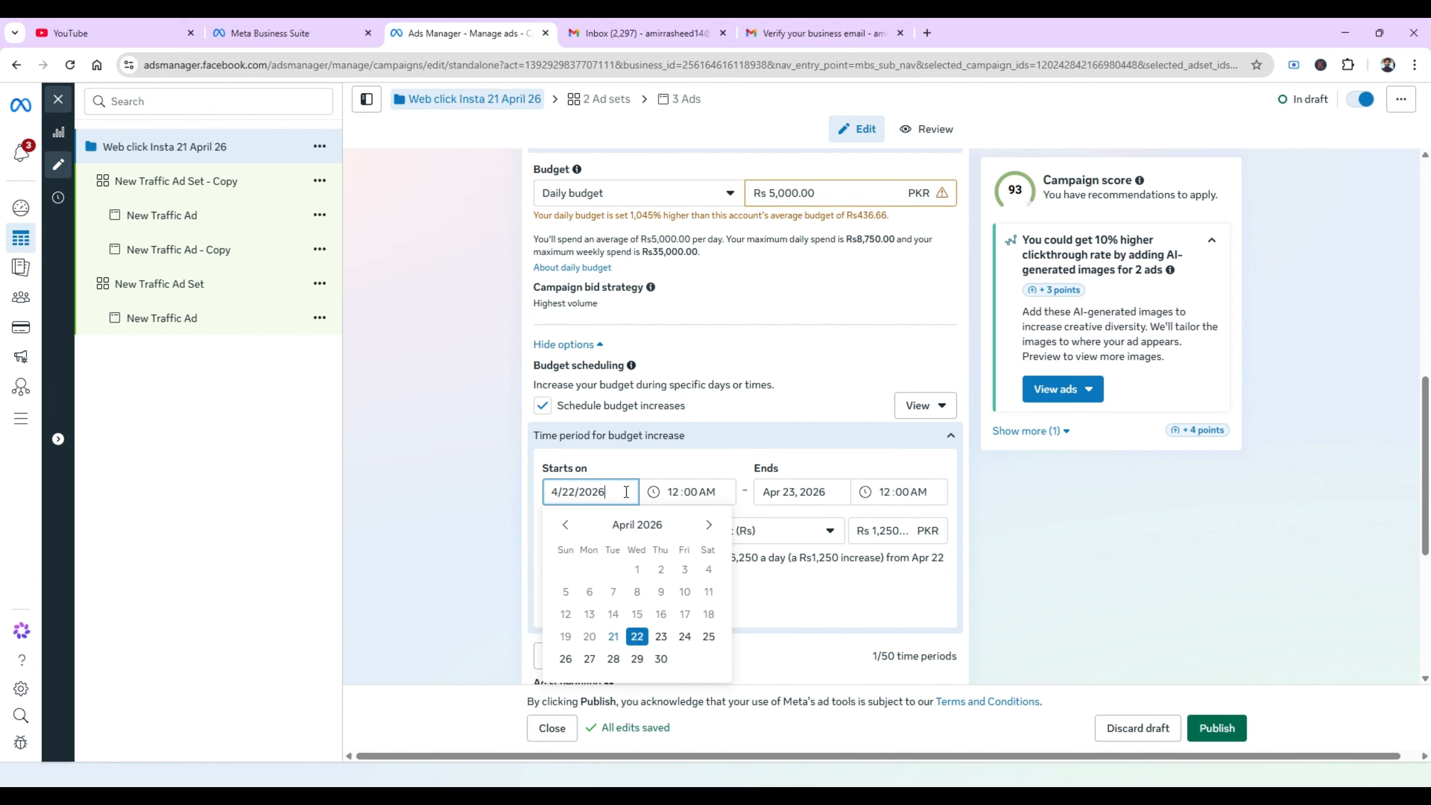
pyautogui.click(684, 637)
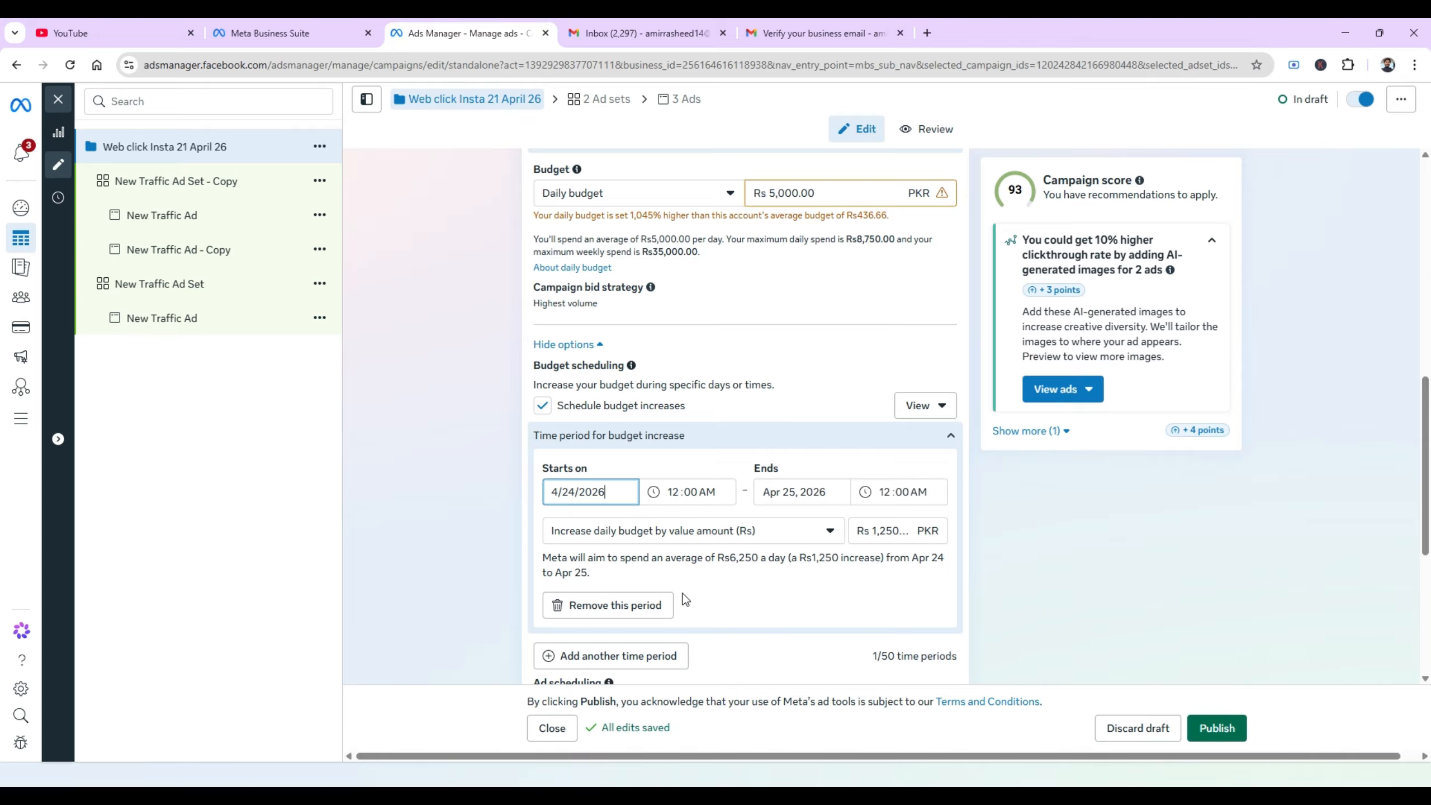
pyautogui.click(765, 491)
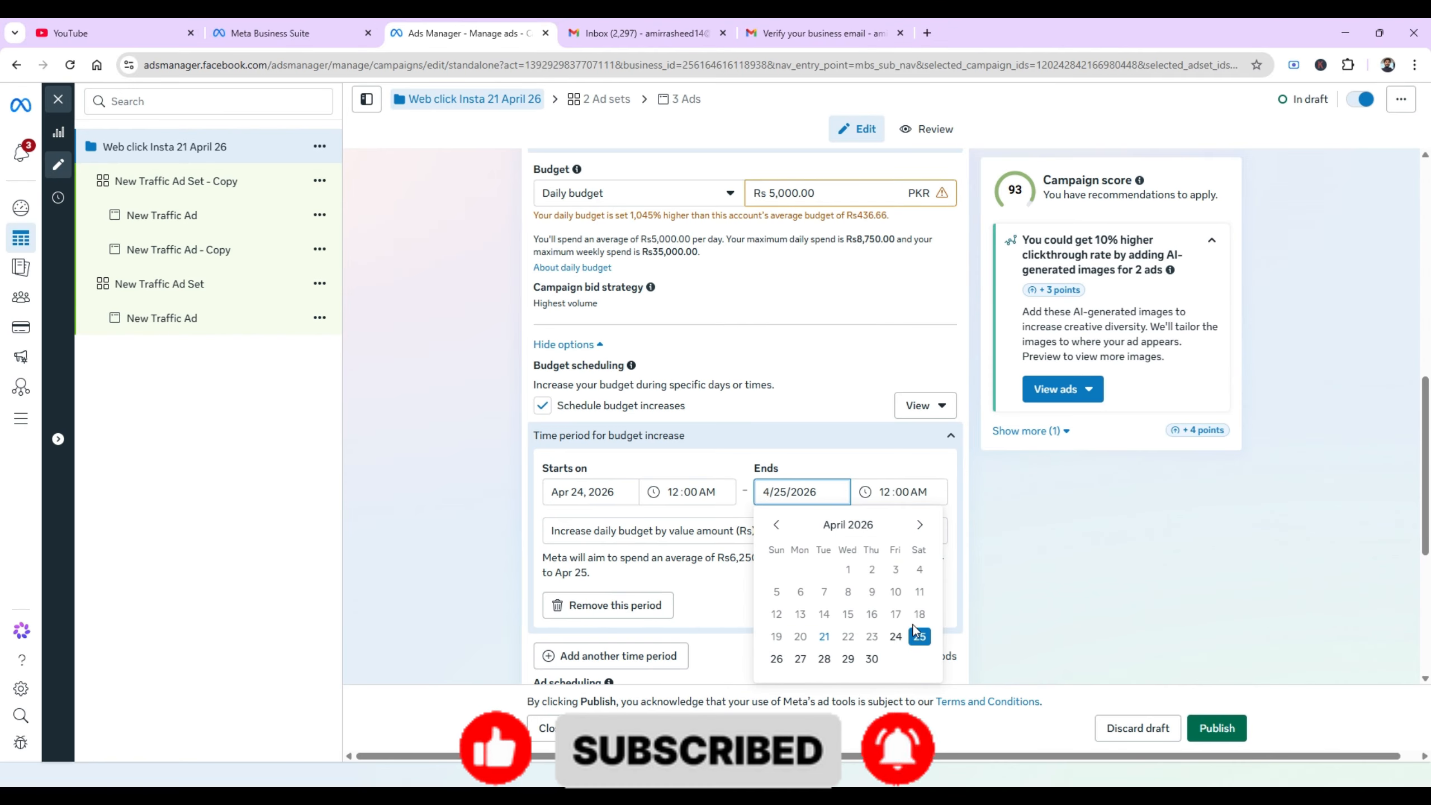
pyautogui.click(776, 660)
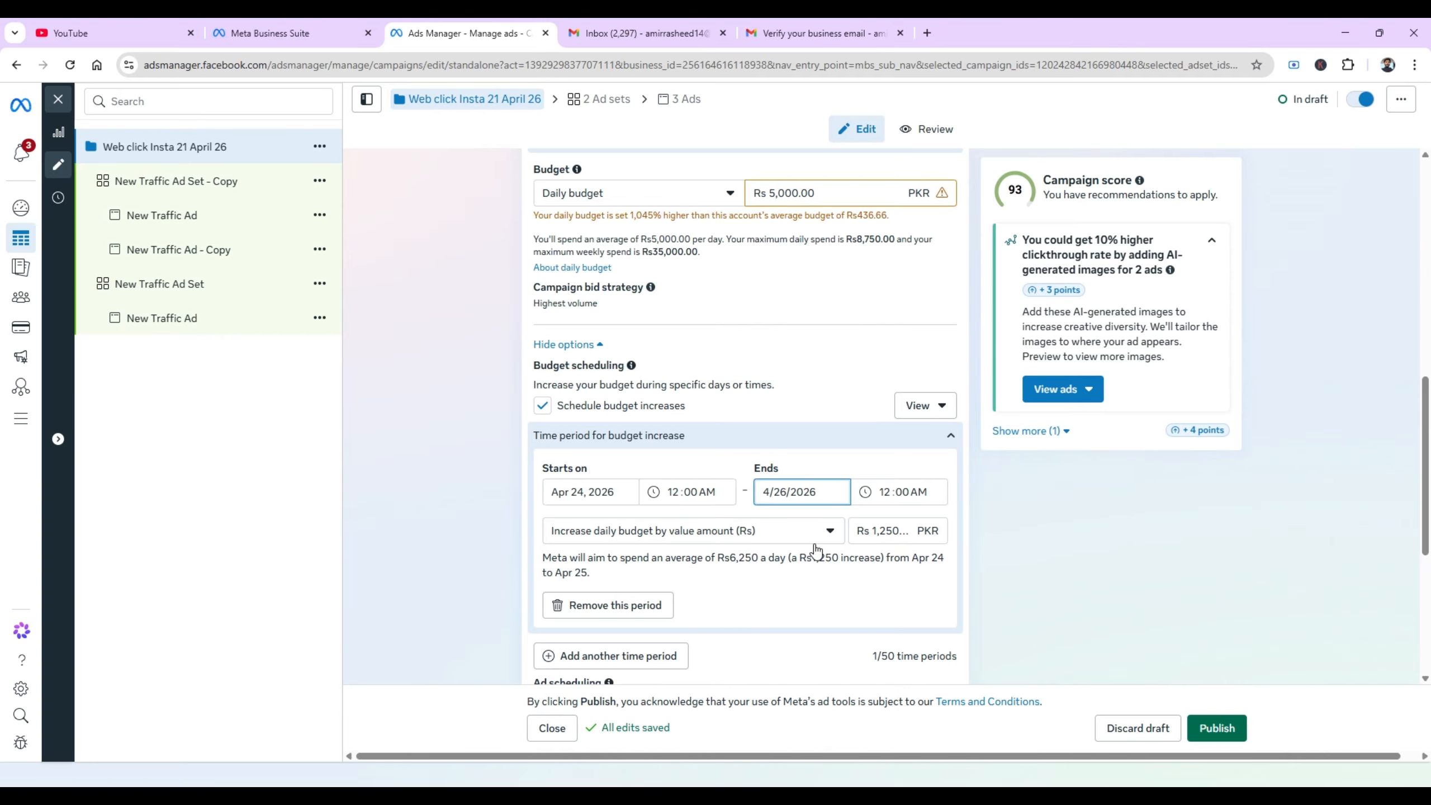
pyautogui.click(641, 542)
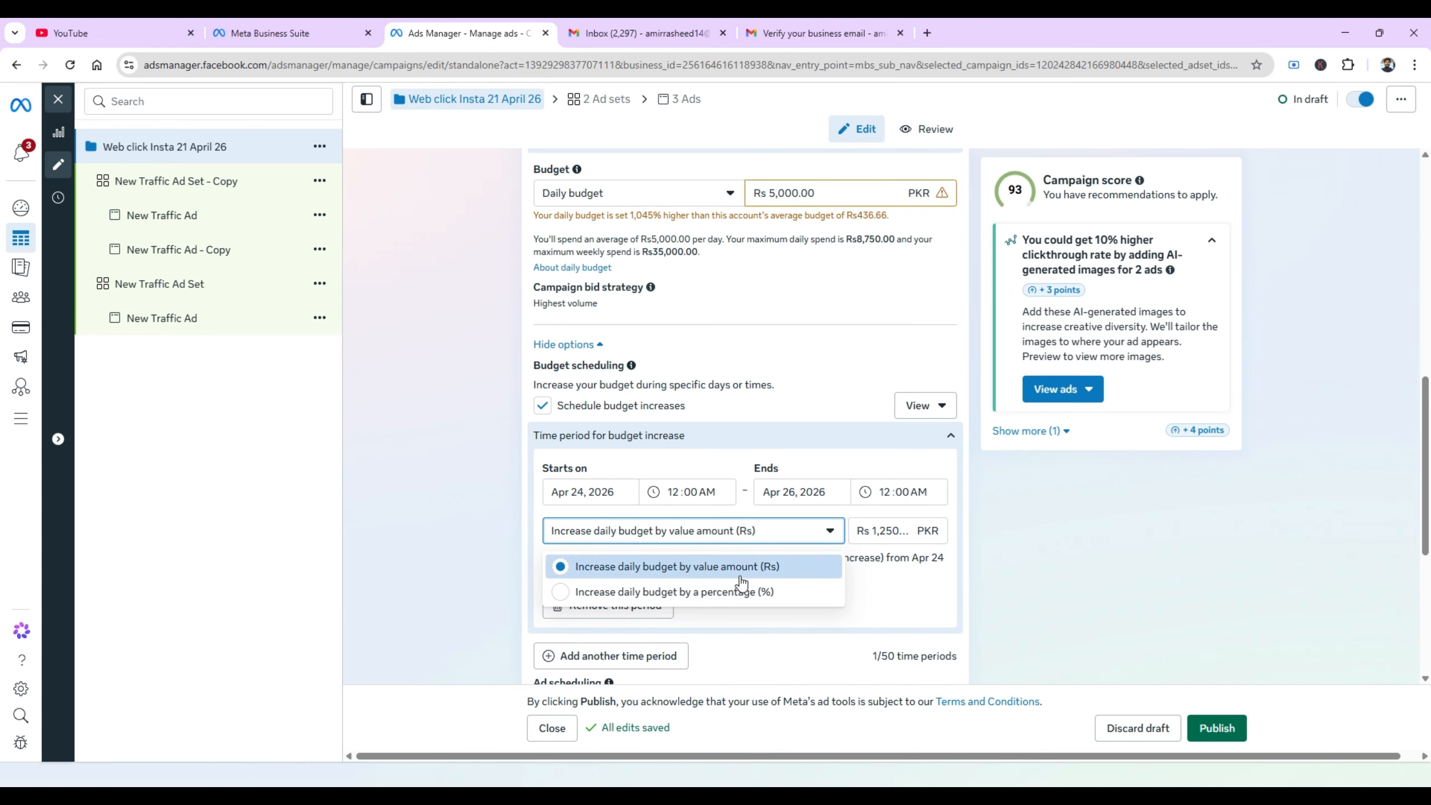
pyautogui.click(705, 593)
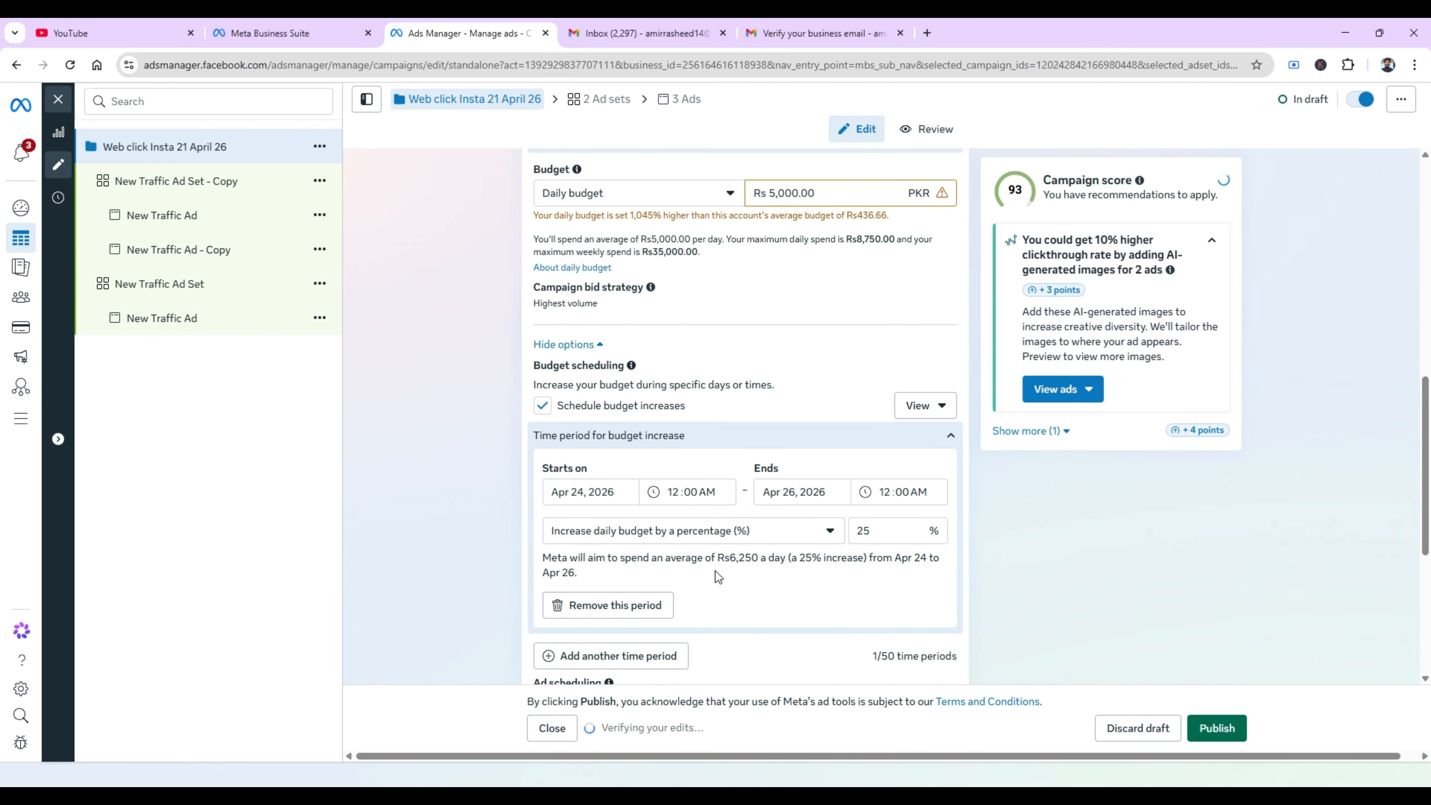
# Set the campaign's daily budget to Rs 4,000.
pyautogui.click(773, 195)
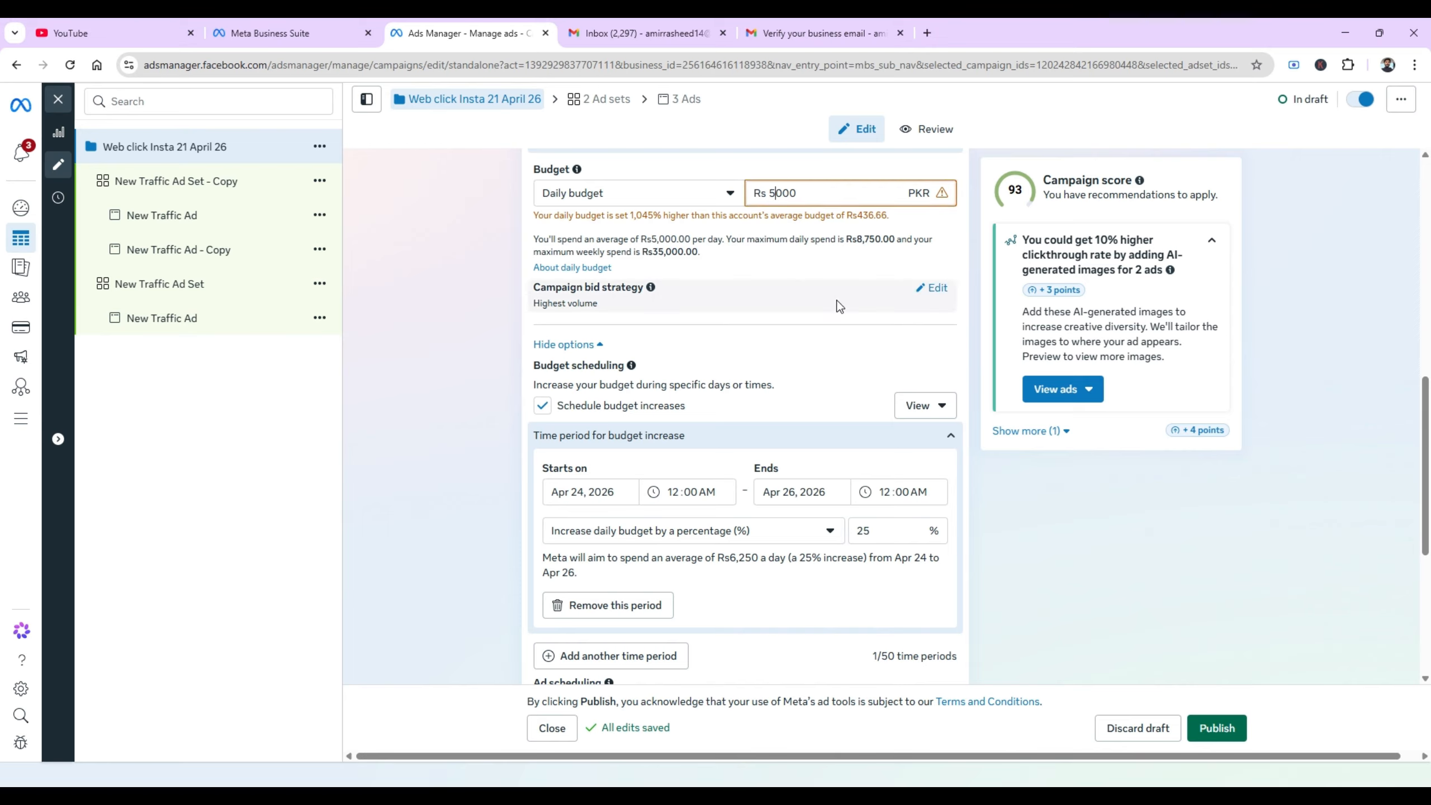
pyautogui.press('BackSpace')
pyautogui.write('4')
pyautogui.click(413, 449)
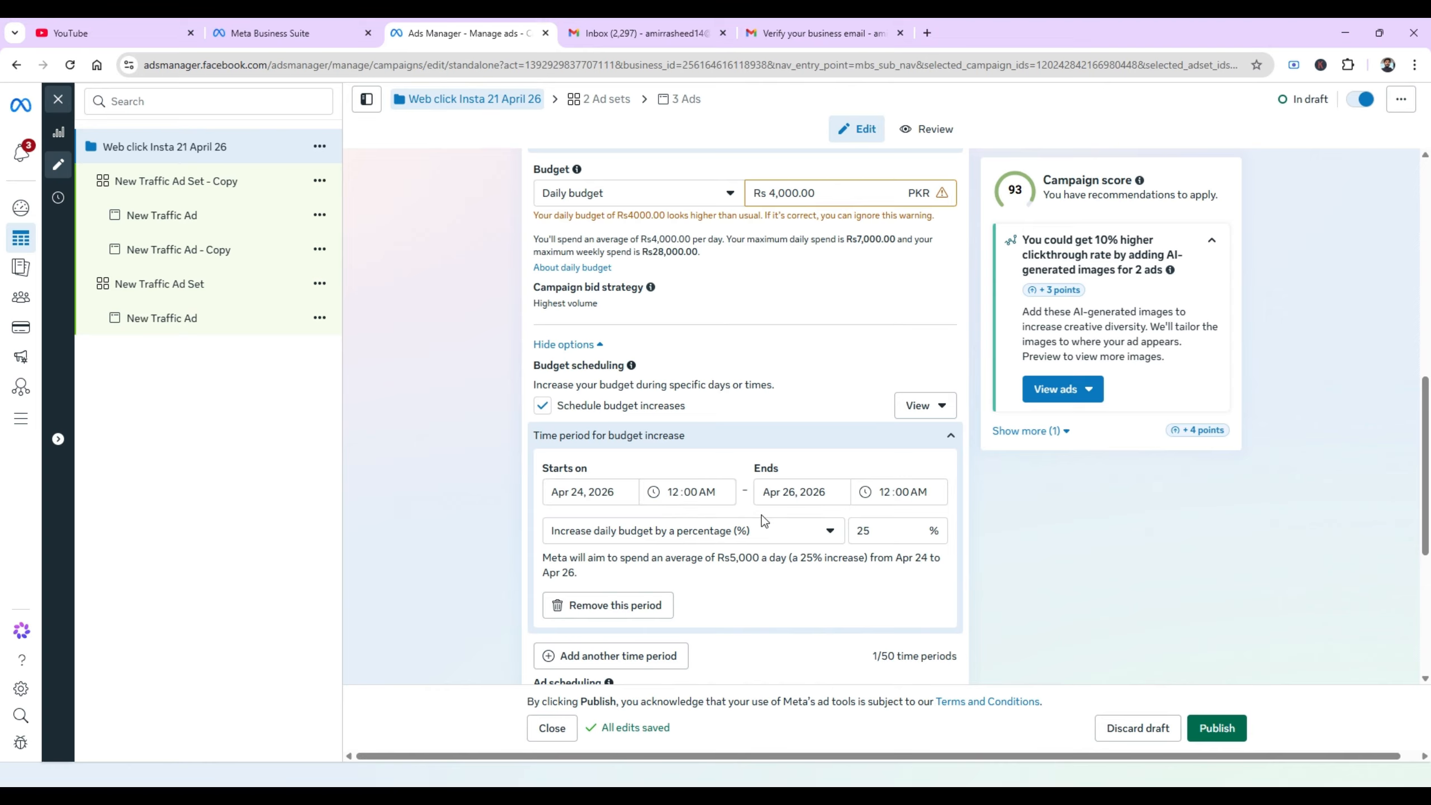
# Change the scheduled budget increase to a value amount and set it to Rs 1,000.
pyautogui.click(804, 541)
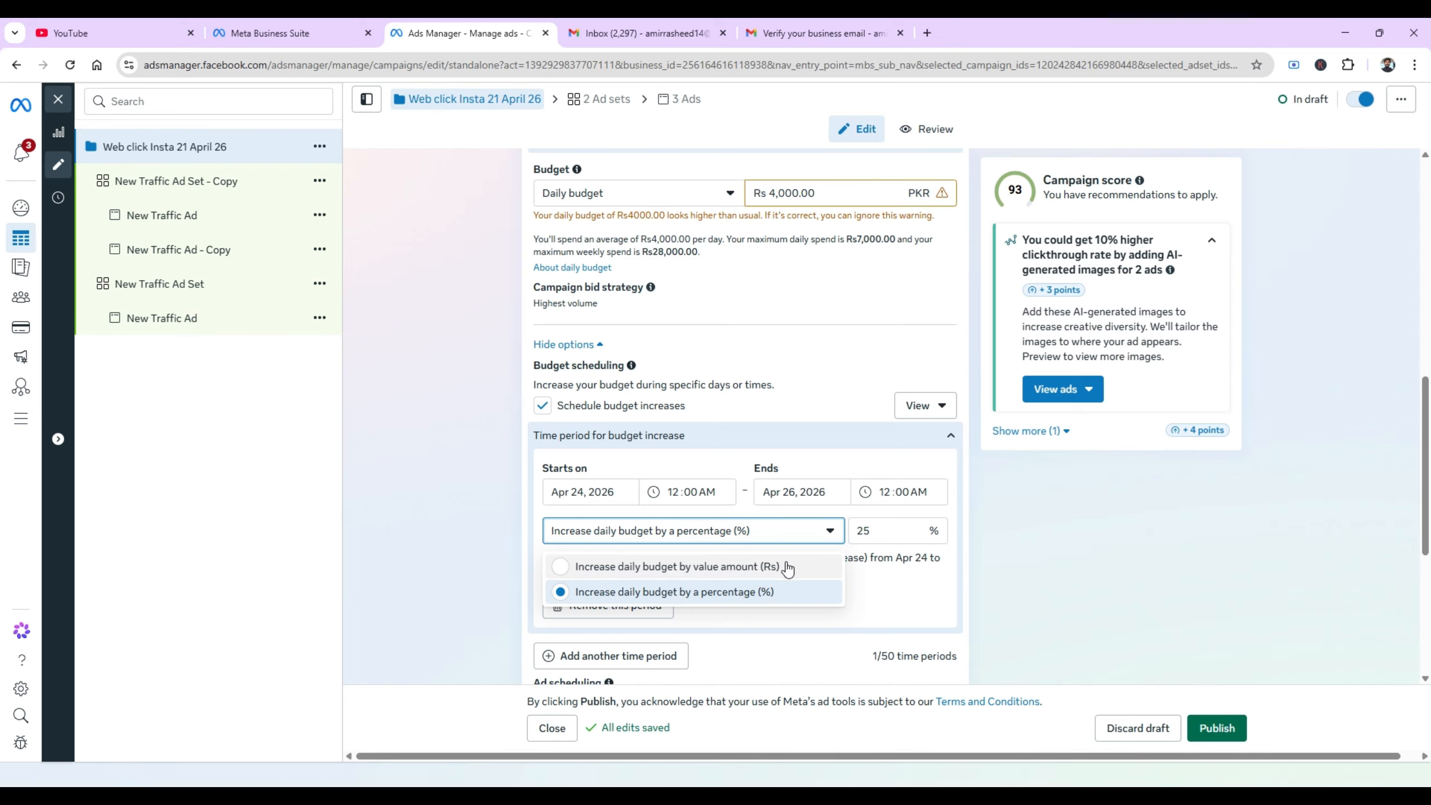
pyautogui.click(787, 567)
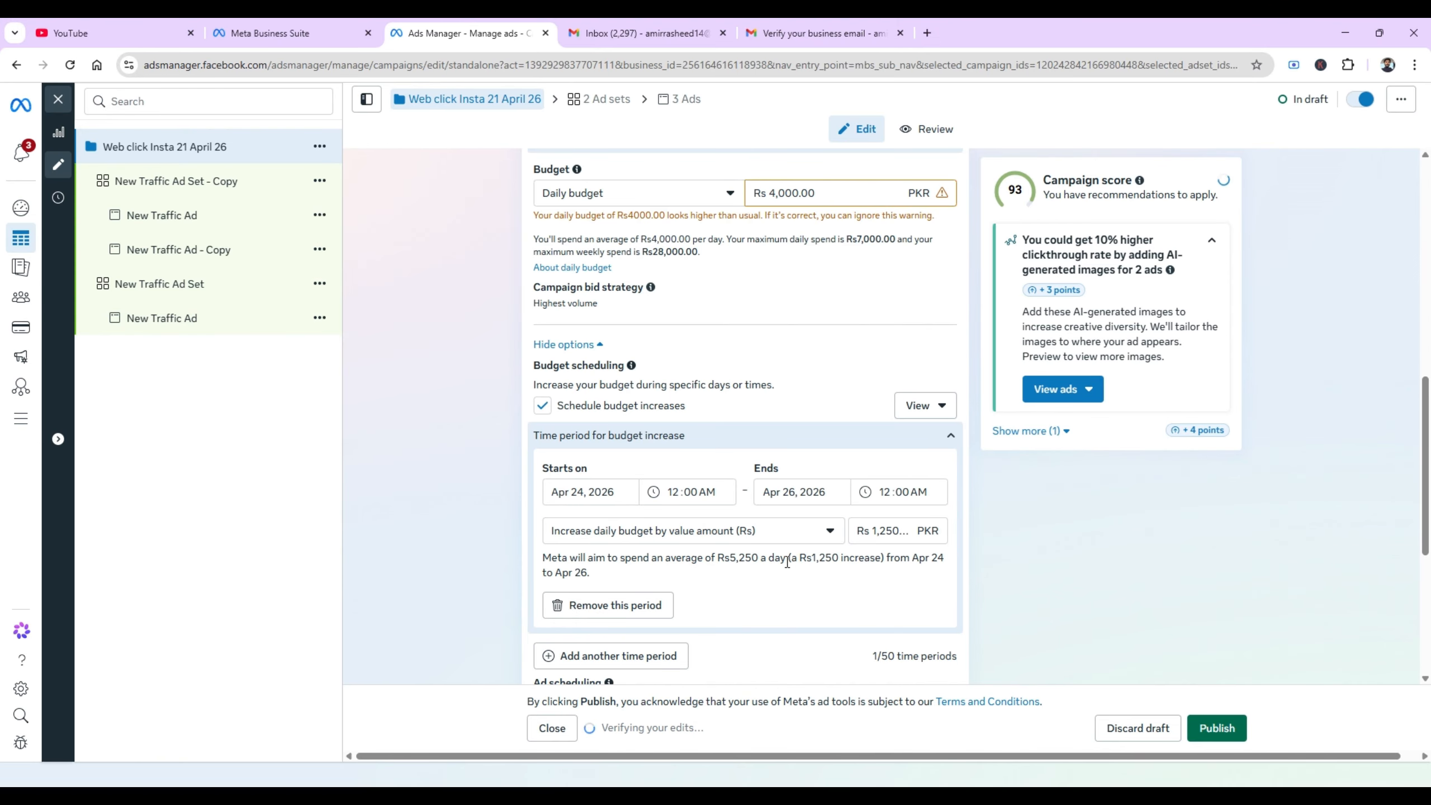
pyautogui.click(875, 530)
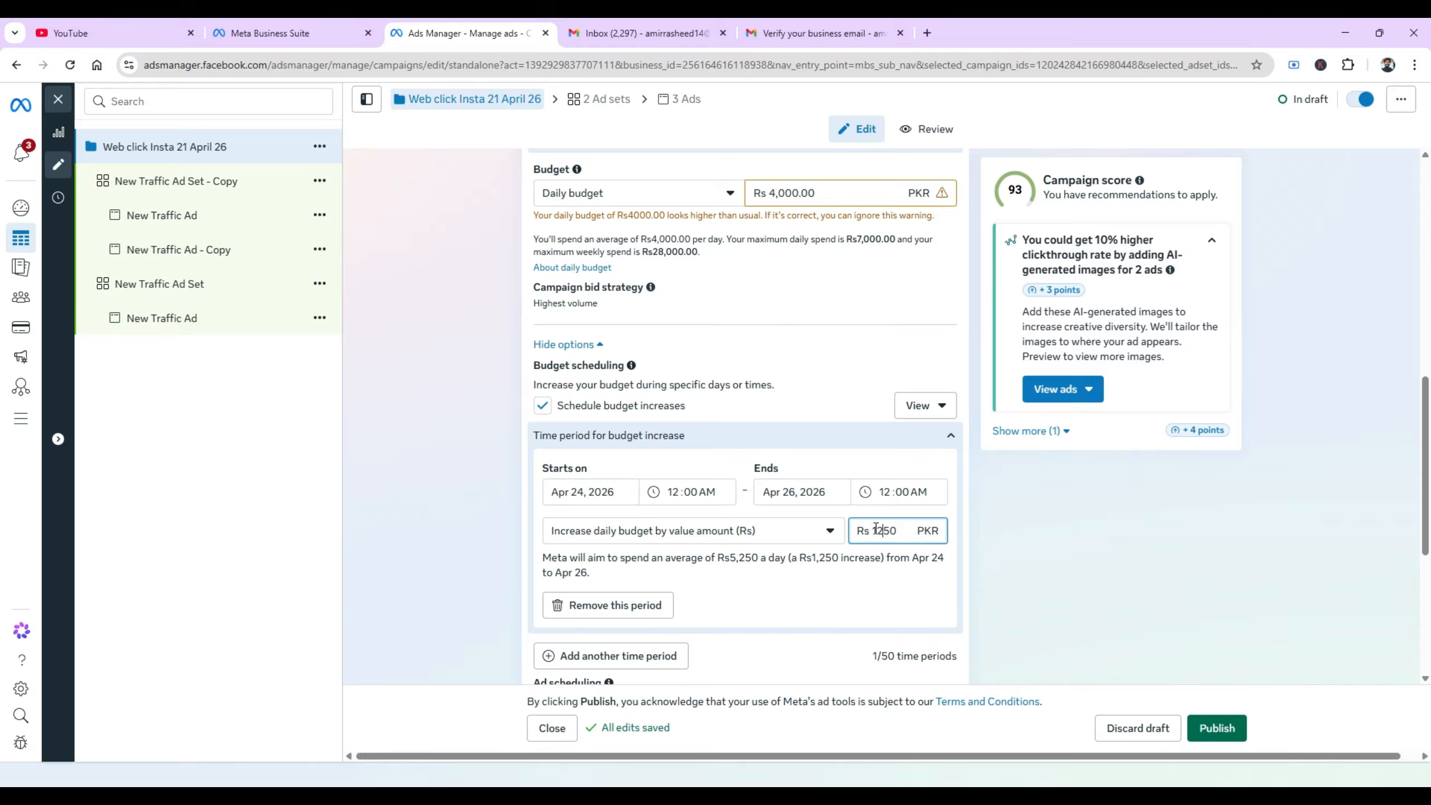
pyautogui.press('BackSpace')
pyautogui.press('BackSpace')
pyautogui.press('BackSpace')
pyautogui.write('000')
pyautogui.click(445, 565)
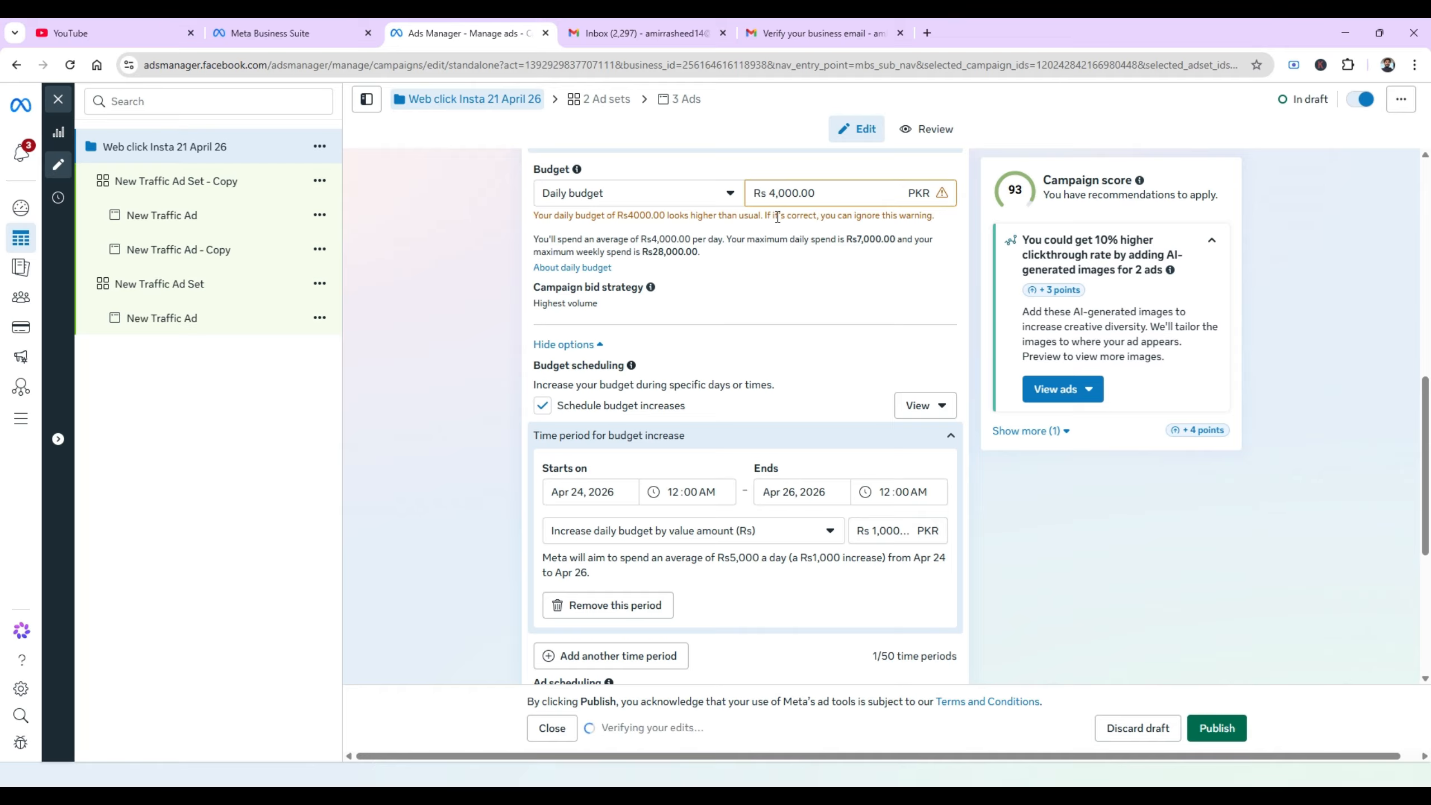
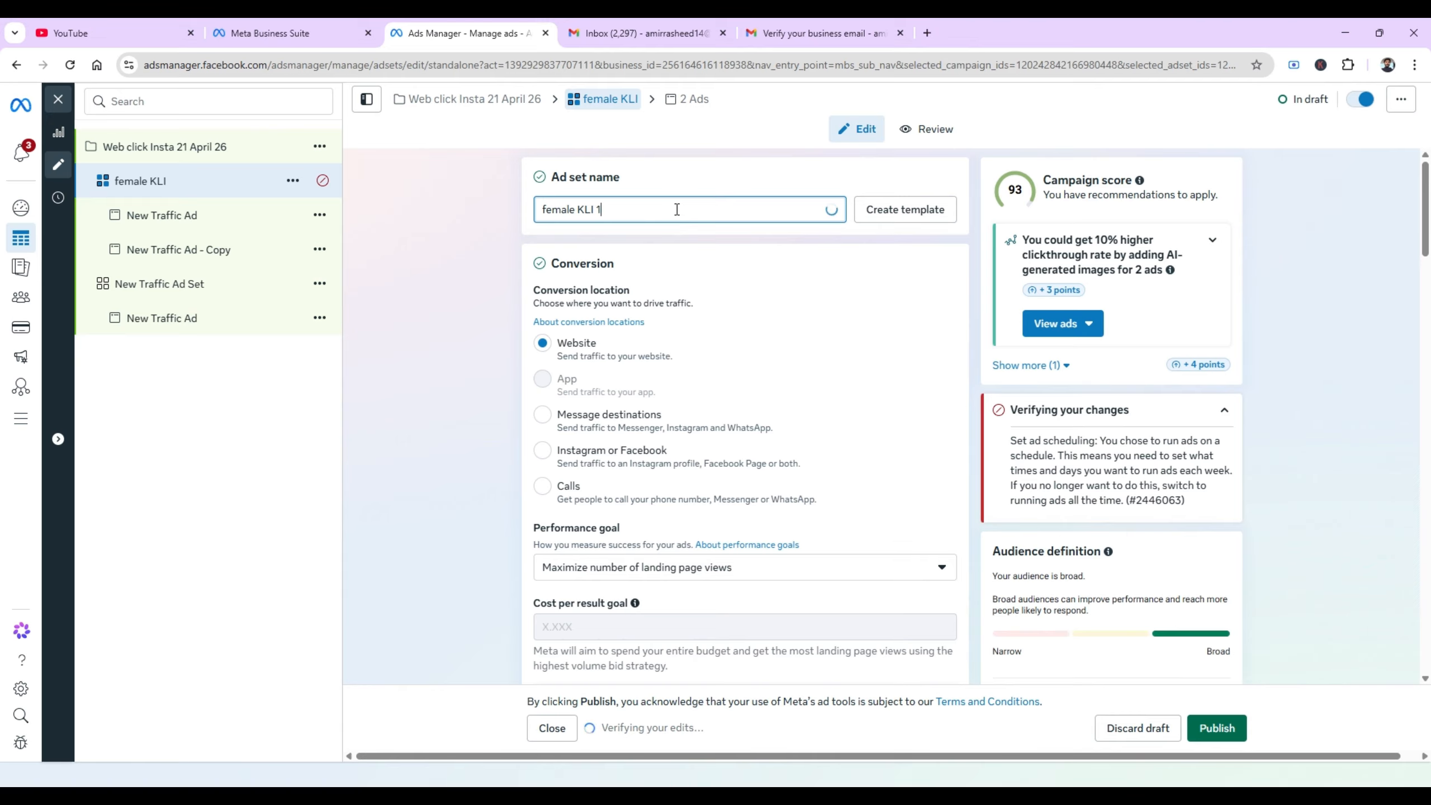
# Finish naming the copied ad set "female KLI 18-35" and view its performance goal options.
pyautogui.write('-35')
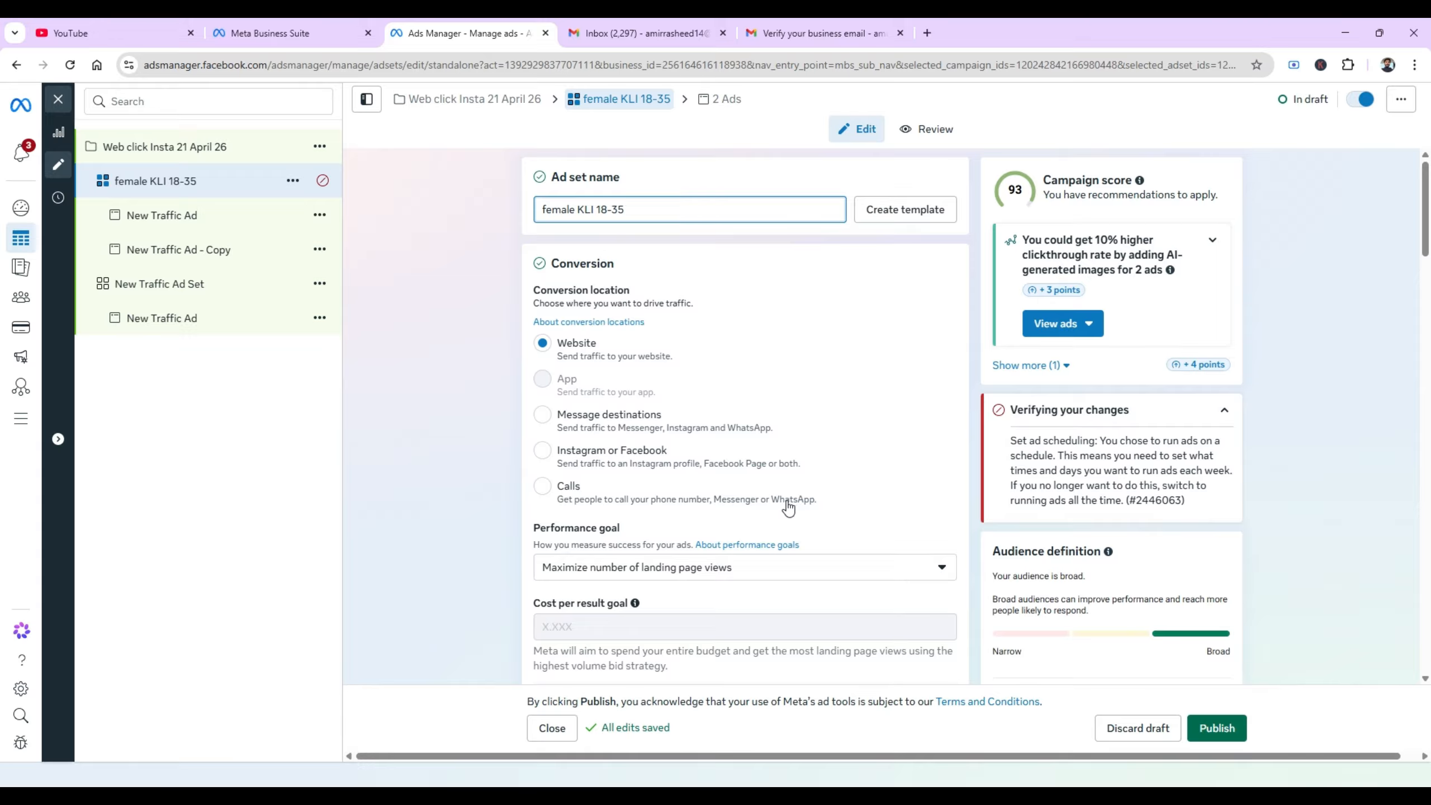
pyautogui.click(456, 516)
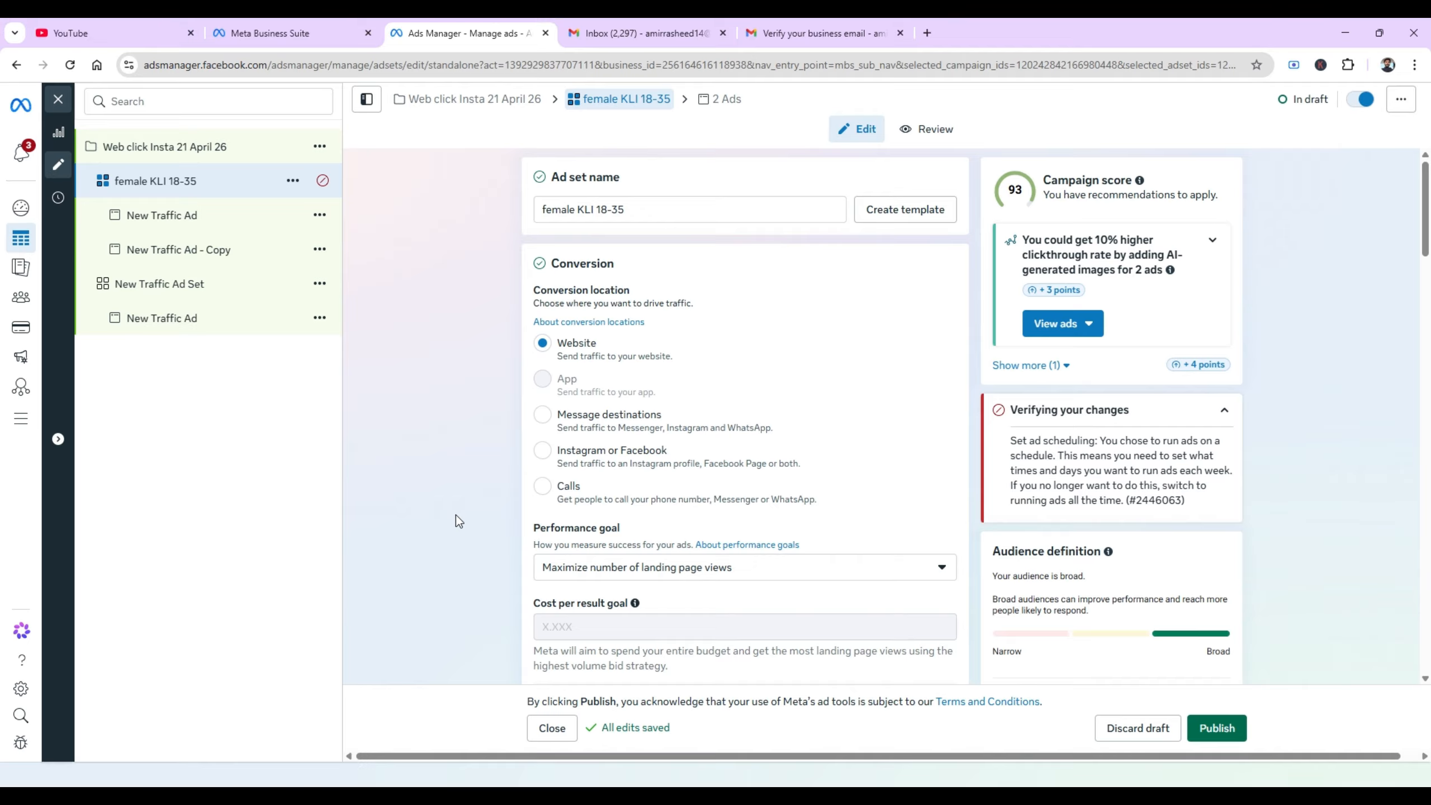
pyautogui.click(692, 571)
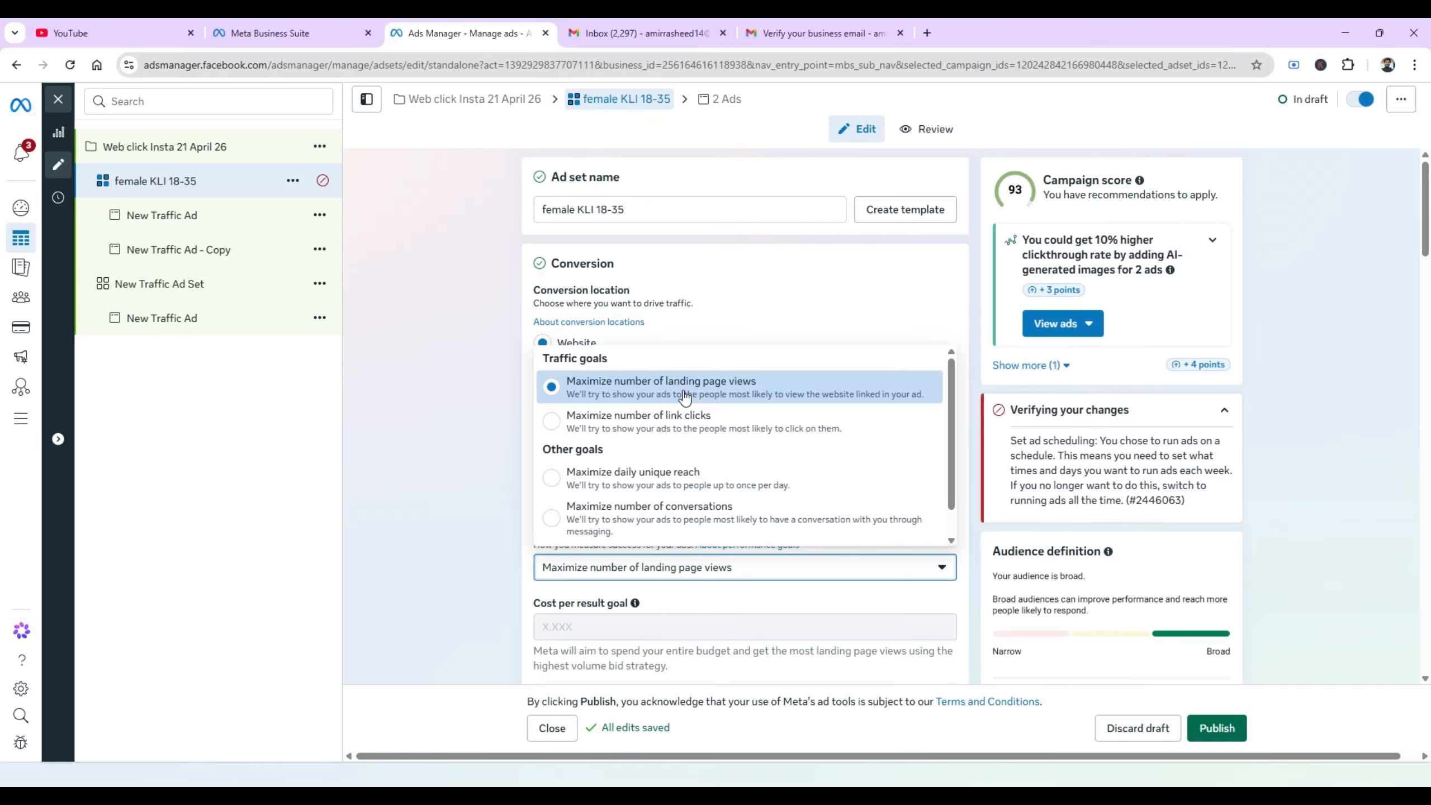
pyautogui.click(448, 420)
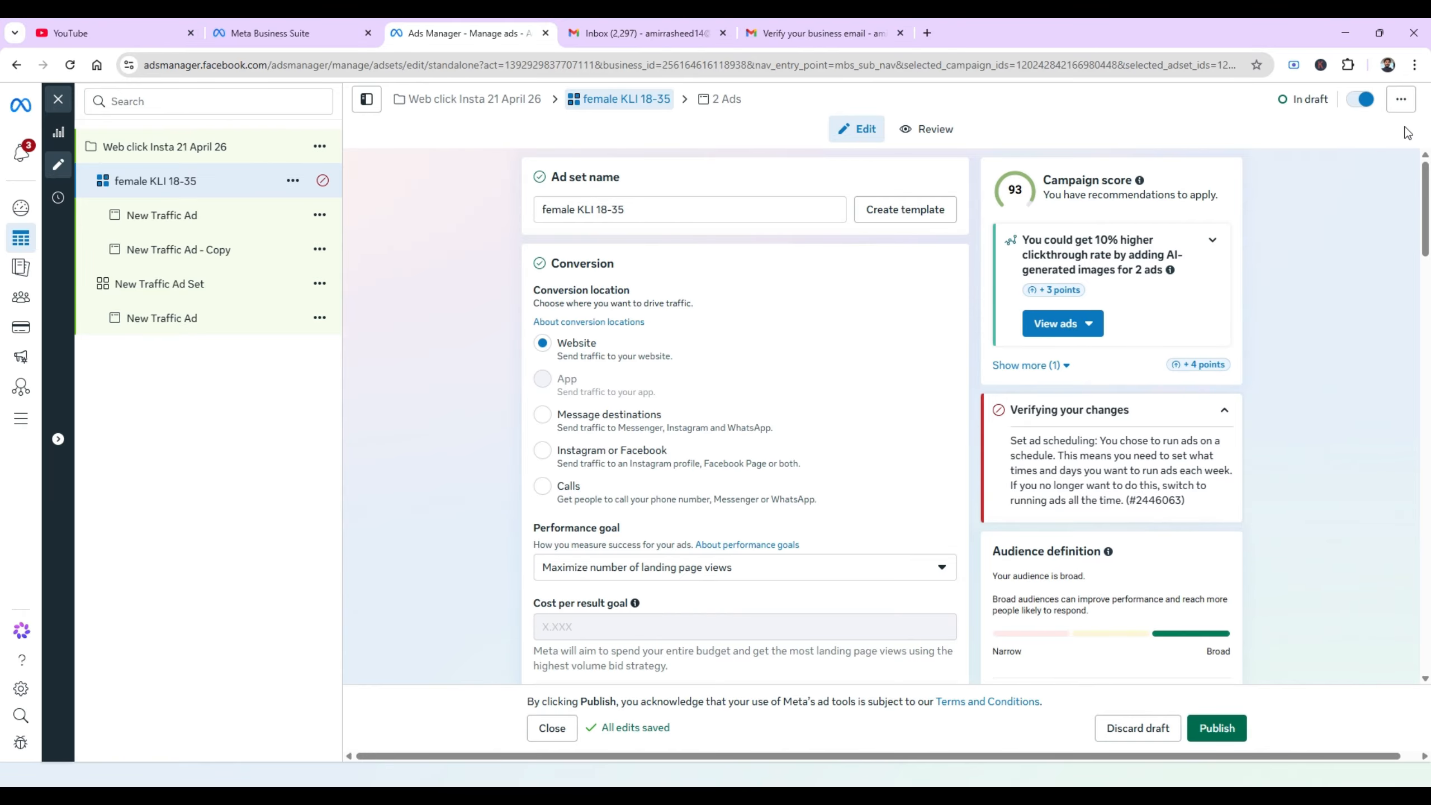
# Schedule the ad set's ads for Monday 1pm to midnight, and Tuesday 12am to 1am and 12pm to midnight.
pyautogui.moveTo(1421, 202); pyautogui.dragTo(1376, 390)
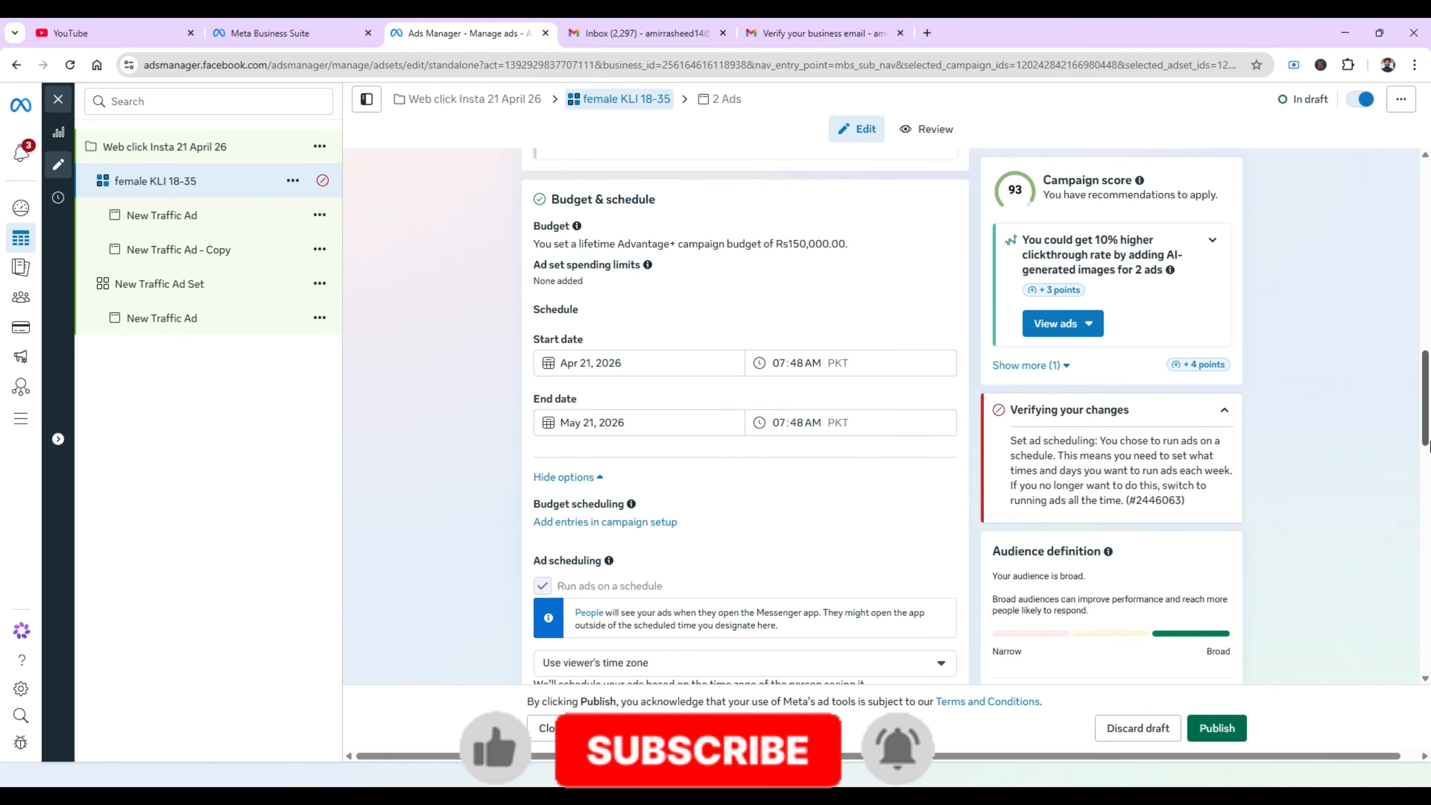
pyautogui.moveTo(1427, 433); pyautogui.dragTo(1420, 504)
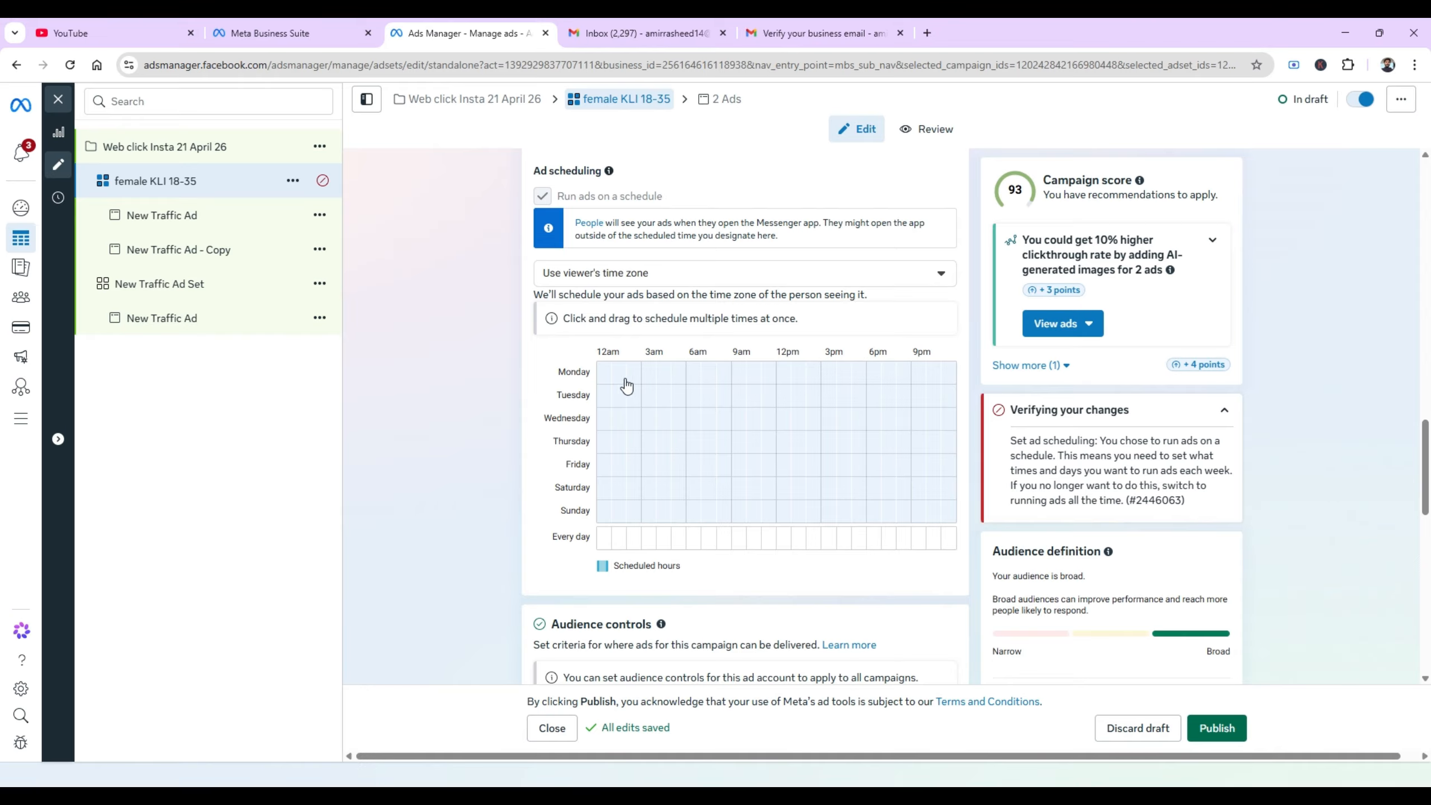
pyautogui.click(800, 384)
pyautogui.moveTo(800, 385); pyautogui.dragTo(945, 380)
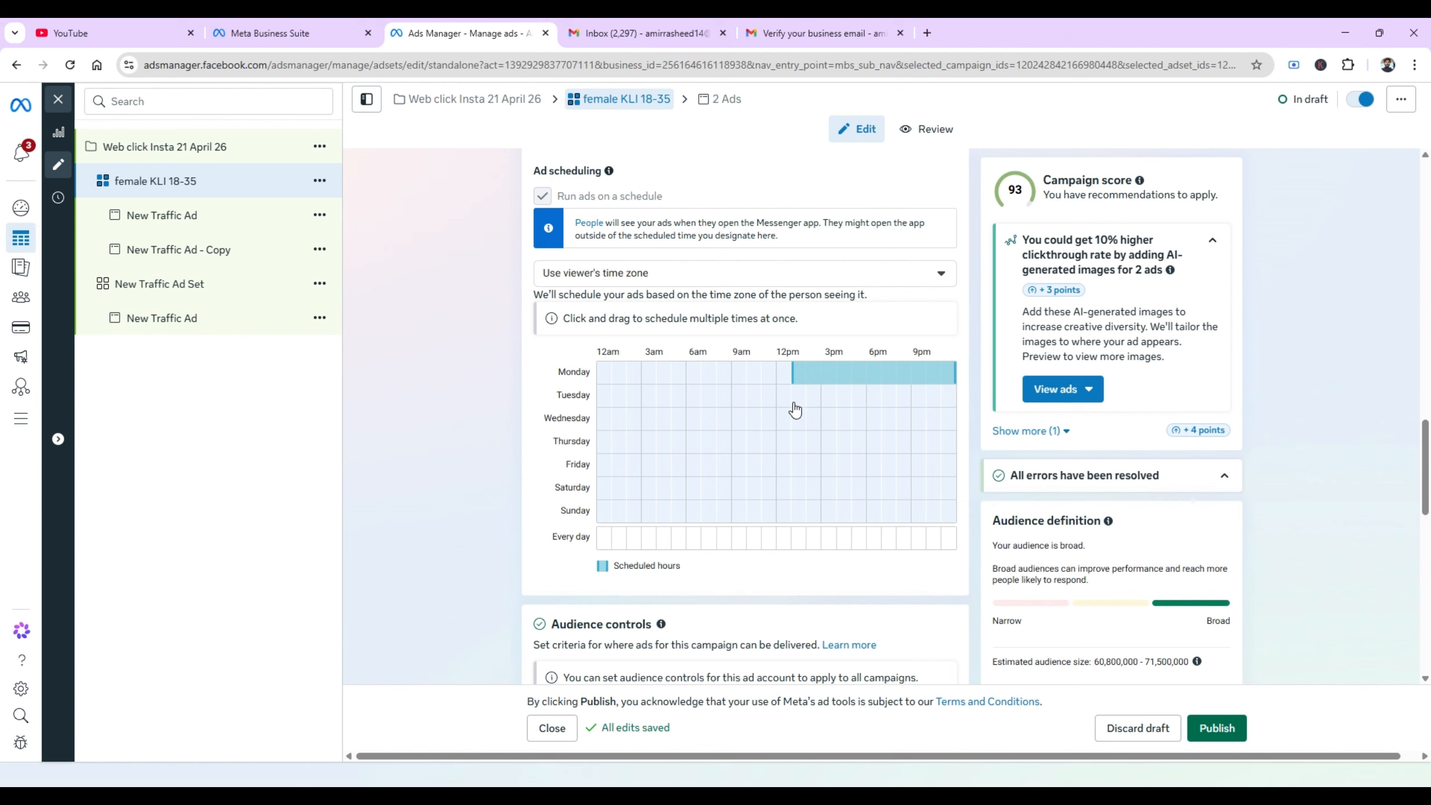
pyautogui.moveTo(786, 400); pyautogui.dragTo(952, 403)
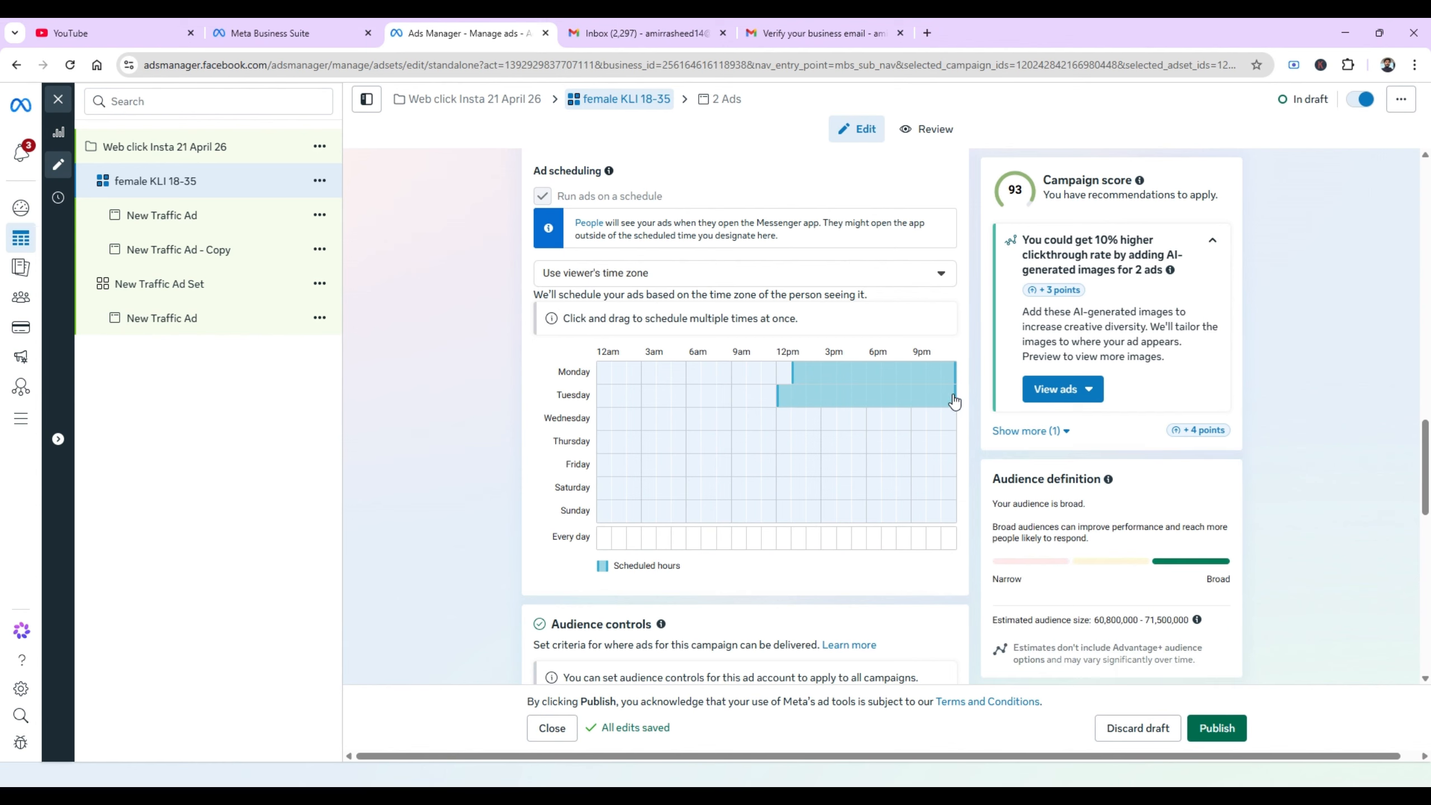
pyautogui.click(605, 397)
# Schedule the ads on Wednesday from 11am to midnight and from 12am to 3am.
pyautogui.moveTo(773, 426); pyautogui.dragTo(949, 428)
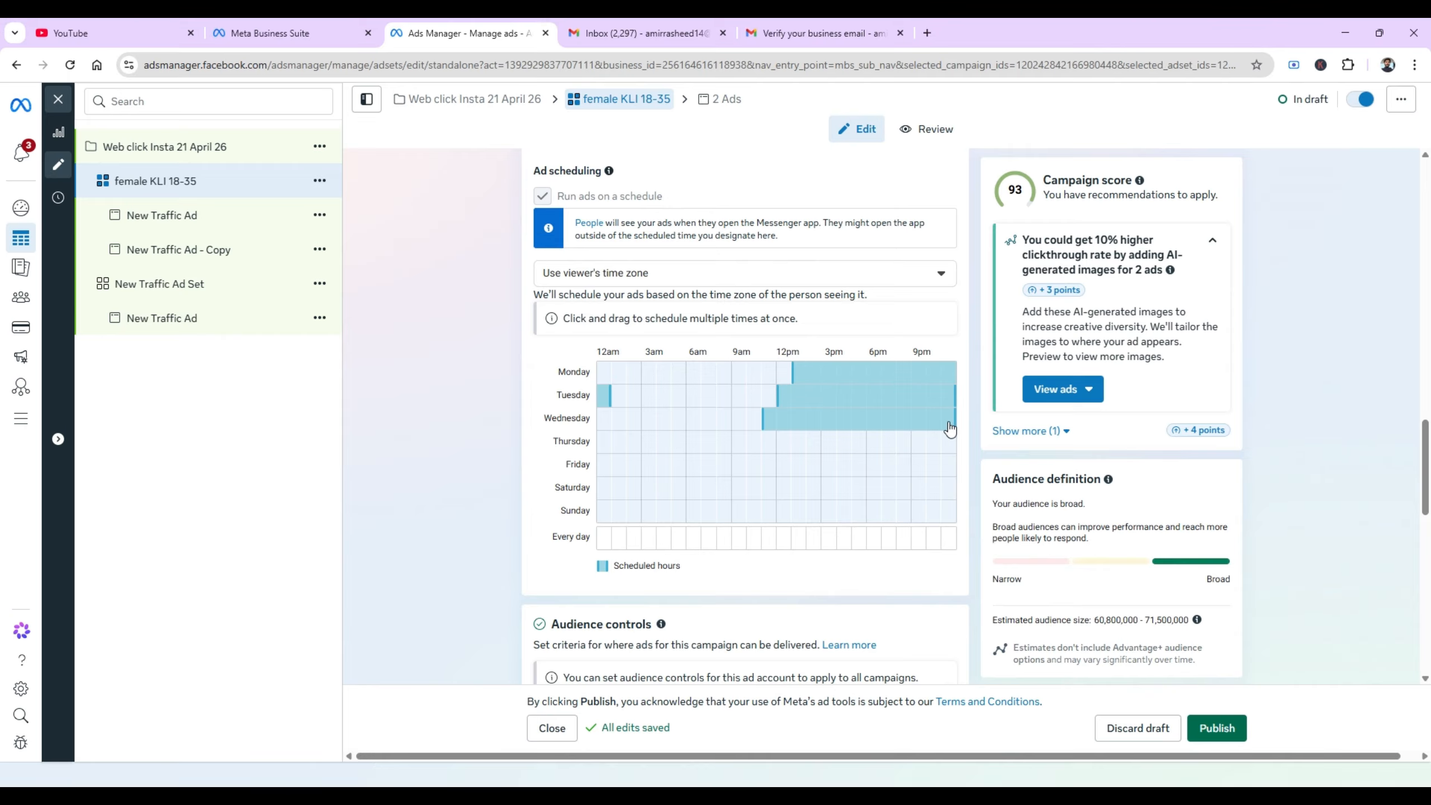
pyautogui.click(606, 418)
pyautogui.click(619, 423)
pyautogui.click(631, 419)
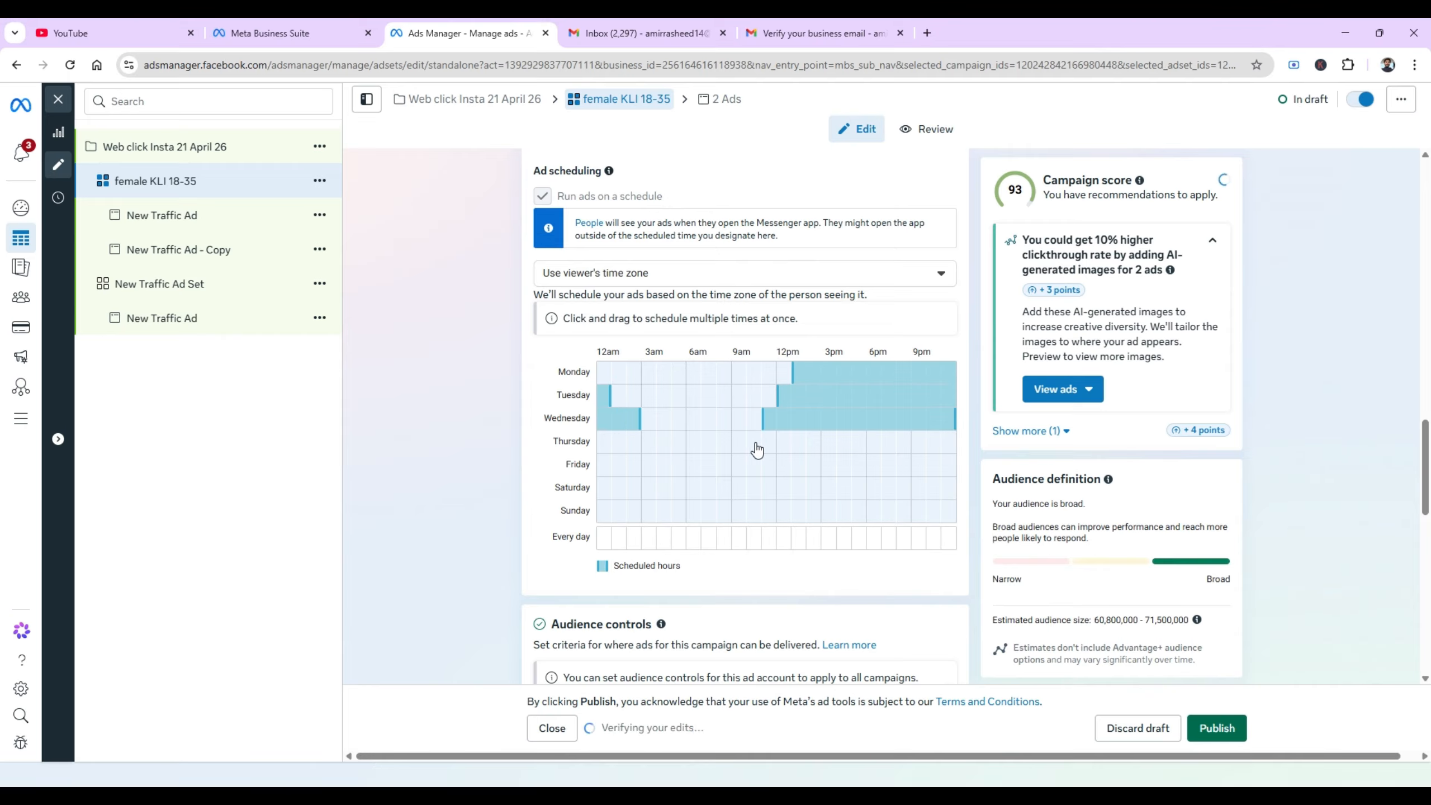
# Schedule the ads on Thursday from 11am to midnight and 12am to 4am, restoring the cleared Wednesday afternoon hours.
pyautogui.moveTo(765, 448); pyautogui.dragTo(850, 420)
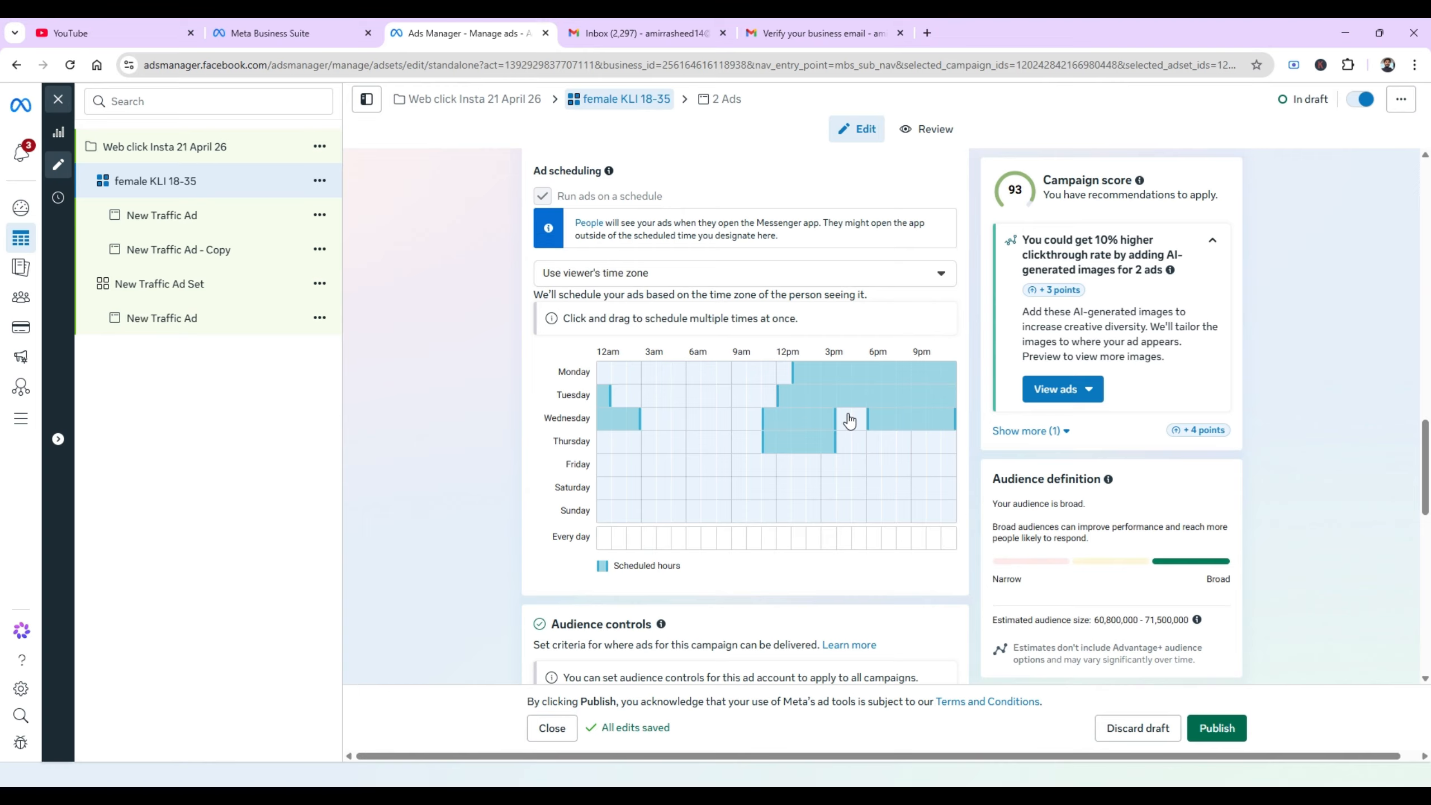
pyautogui.click(849, 419)
pyautogui.click(849, 420)
pyautogui.click(856, 422)
pyautogui.click(845, 418)
pyautogui.moveTo(847, 450); pyautogui.dragTo(949, 453)
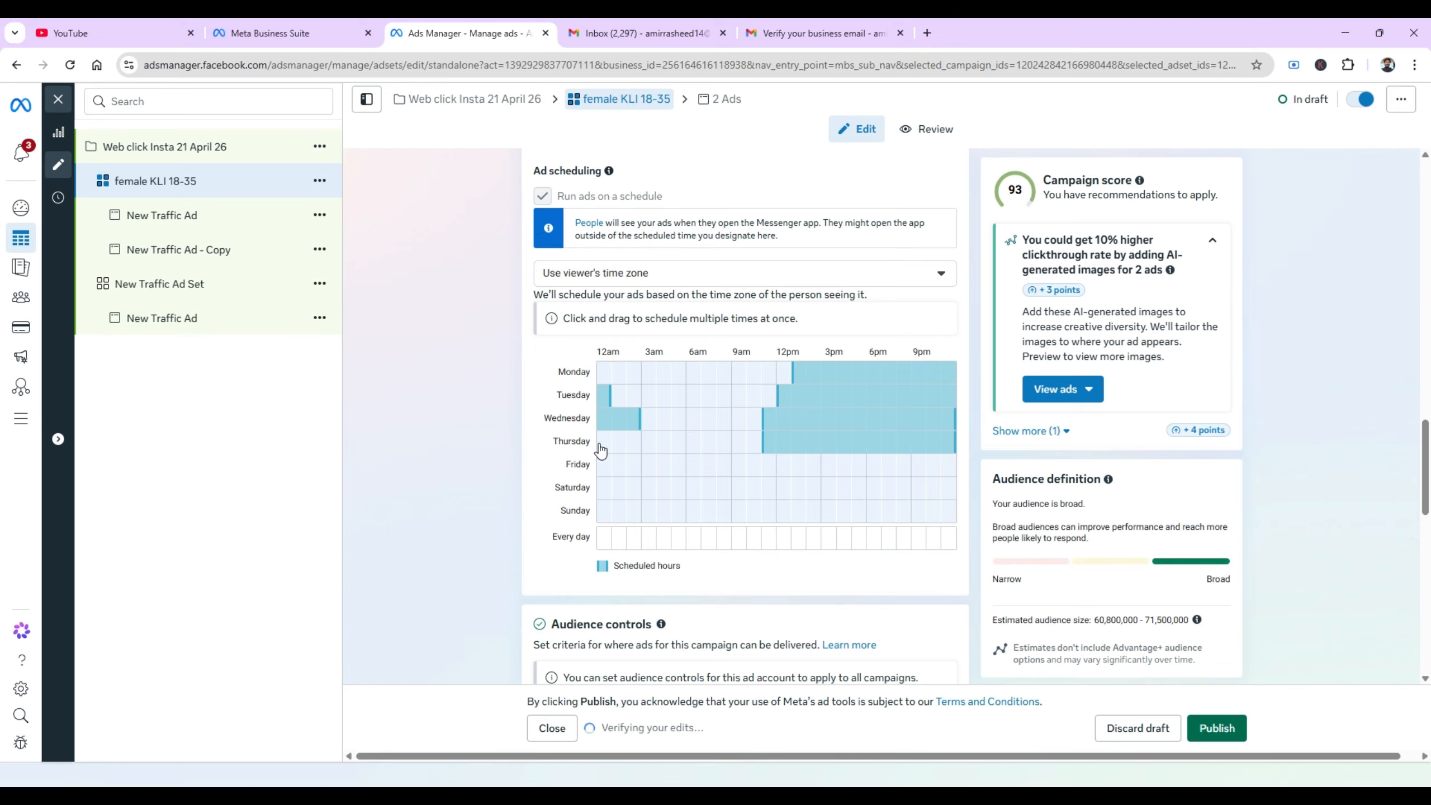
pyautogui.moveTo(600, 449); pyautogui.dragTo(645, 450)
# Schedule the ads on Friday from 12am to 5am and 11am to midnight, and on Saturday from 11am to midnight.
pyautogui.moveTo(770, 474); pyautogui.dragTo(949, 469)
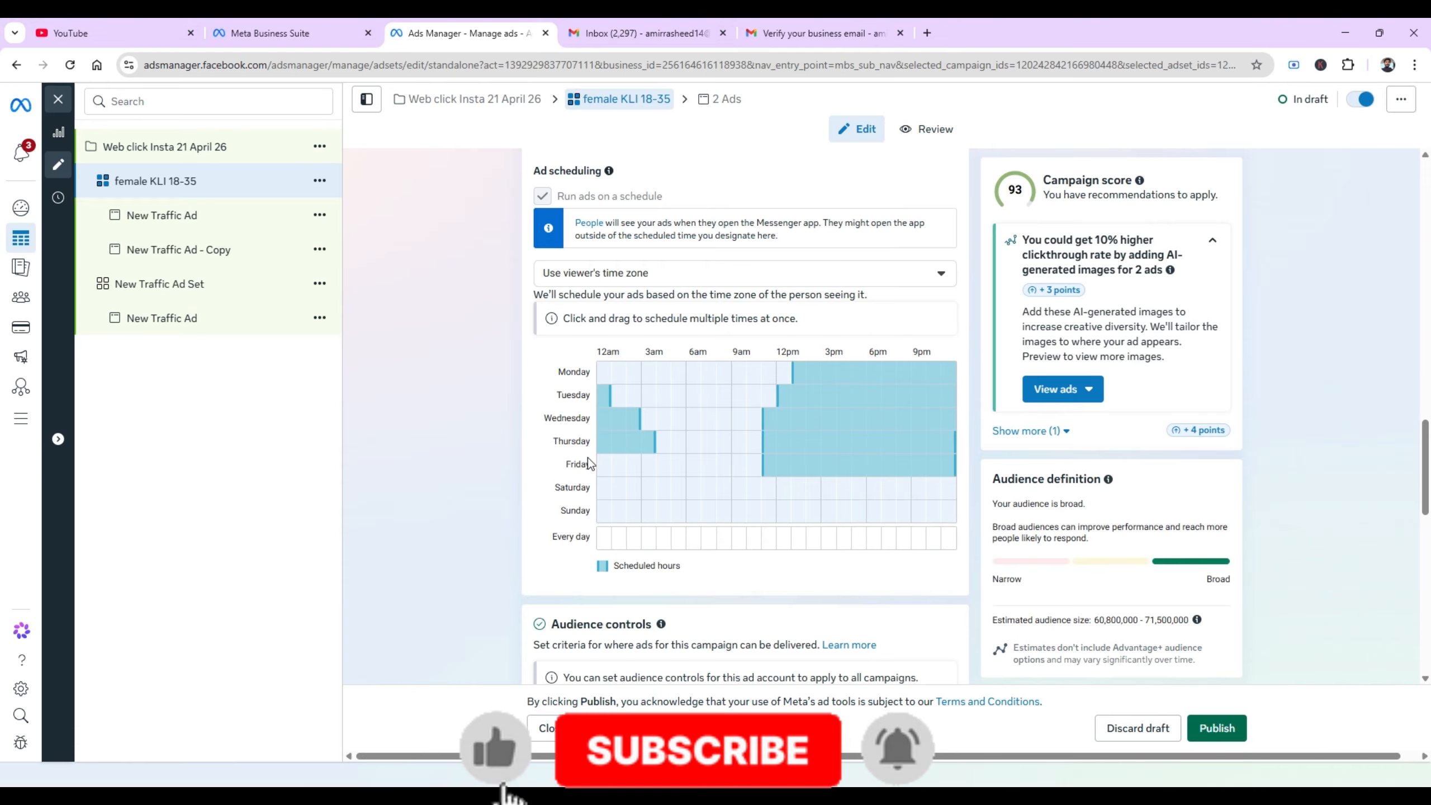
pyautogui.moveTo(598, 464); pyautogui.dragTo(635, 474)
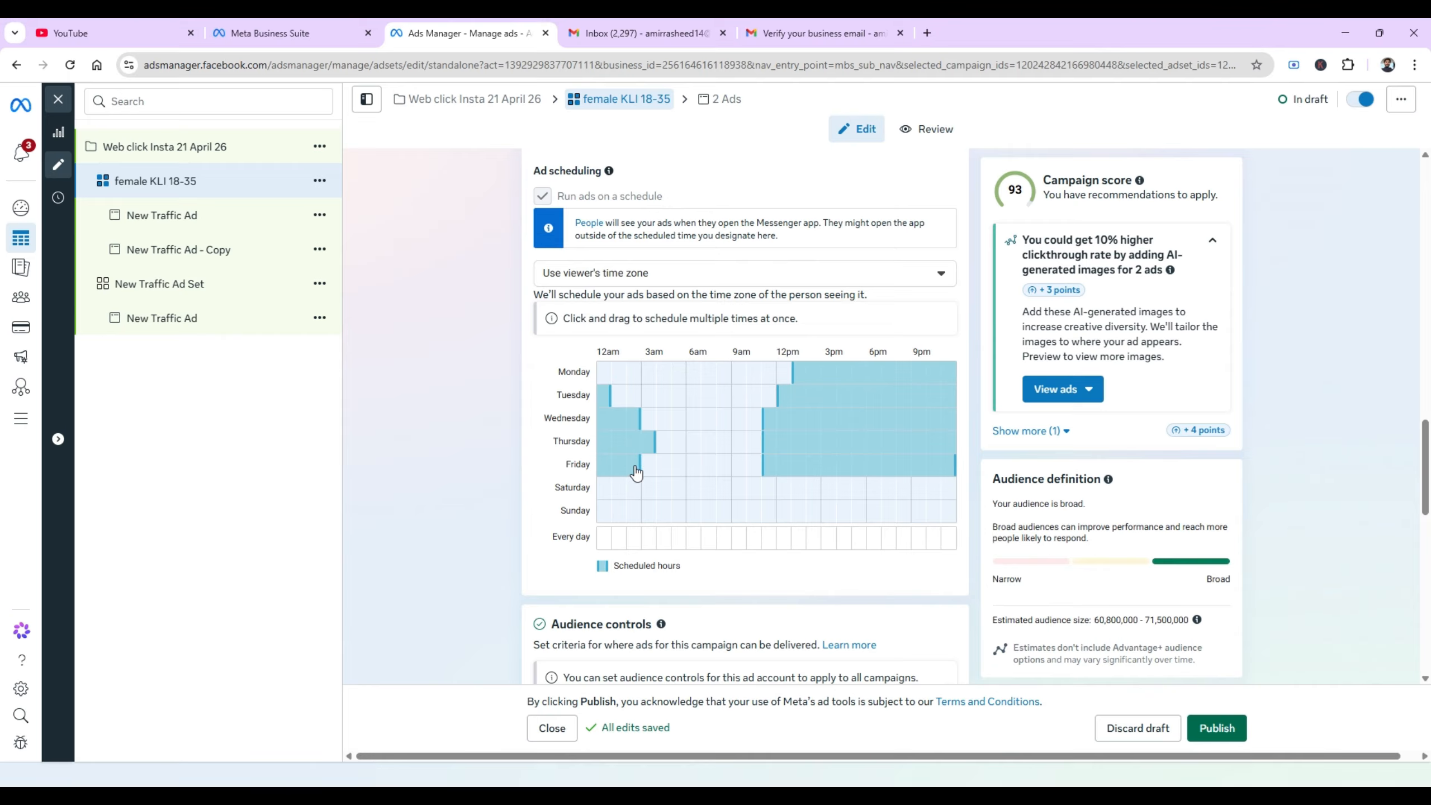
pyautogui.moveTo(637, 472); pyautogui.dragTo(663, 476)
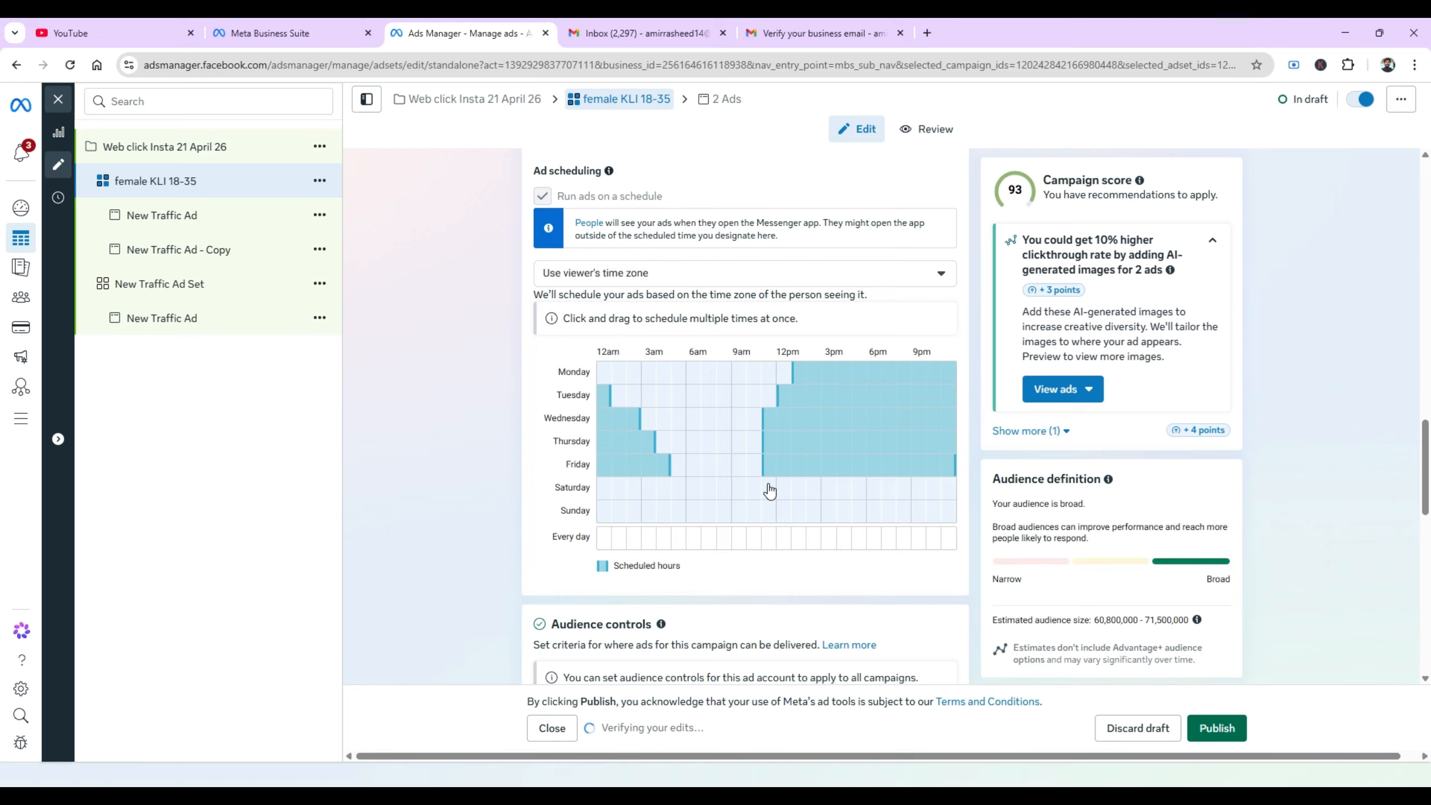
pyautogui.click(770, 489)
pyautogui.moveTo(770, 489); pyautogui.dragTo(946, 495)
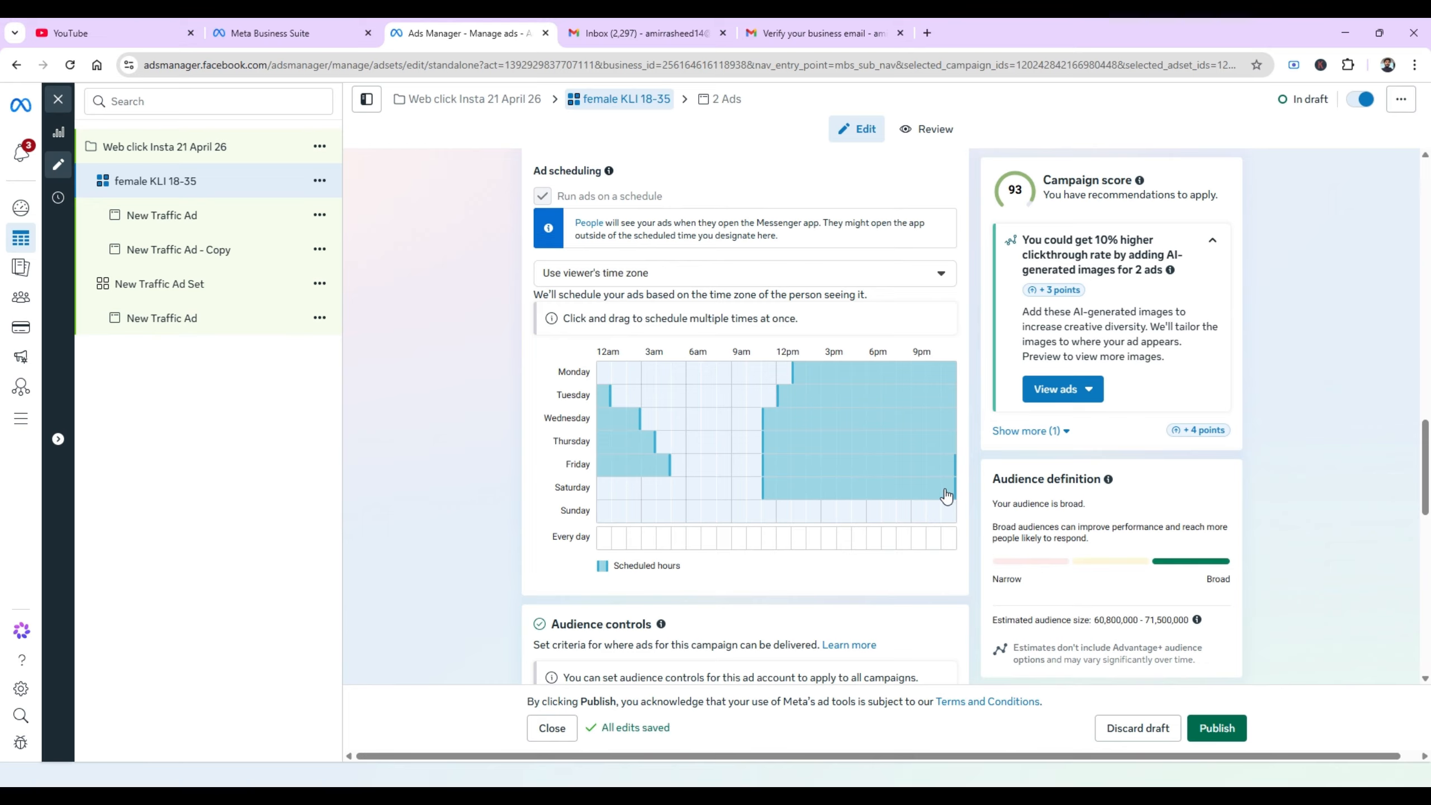
# Start Saturday's daytime ad schedule at 12pm instead of 11am, and schedule Saturday's ads from 12am to 5am as well.
pyautogui.click(769, 495)
pyautogui.click(775, 493)
pyautogui.click(783, 497)
pyautogui.click(770, 495)
pyautogui.click(786, 496)
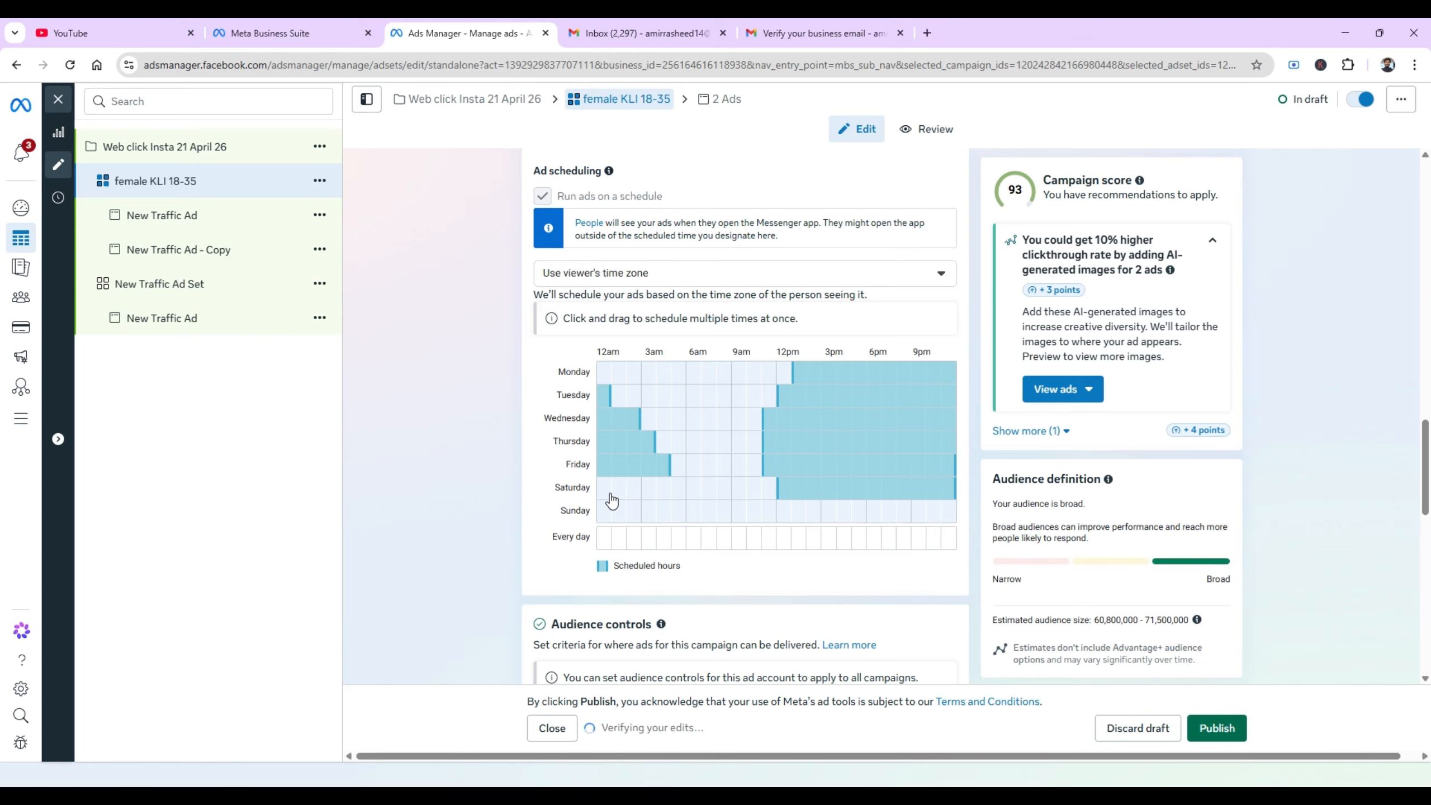
pyautogui.moveTo(599, 494); pyautogui.dragTo(670, 495)
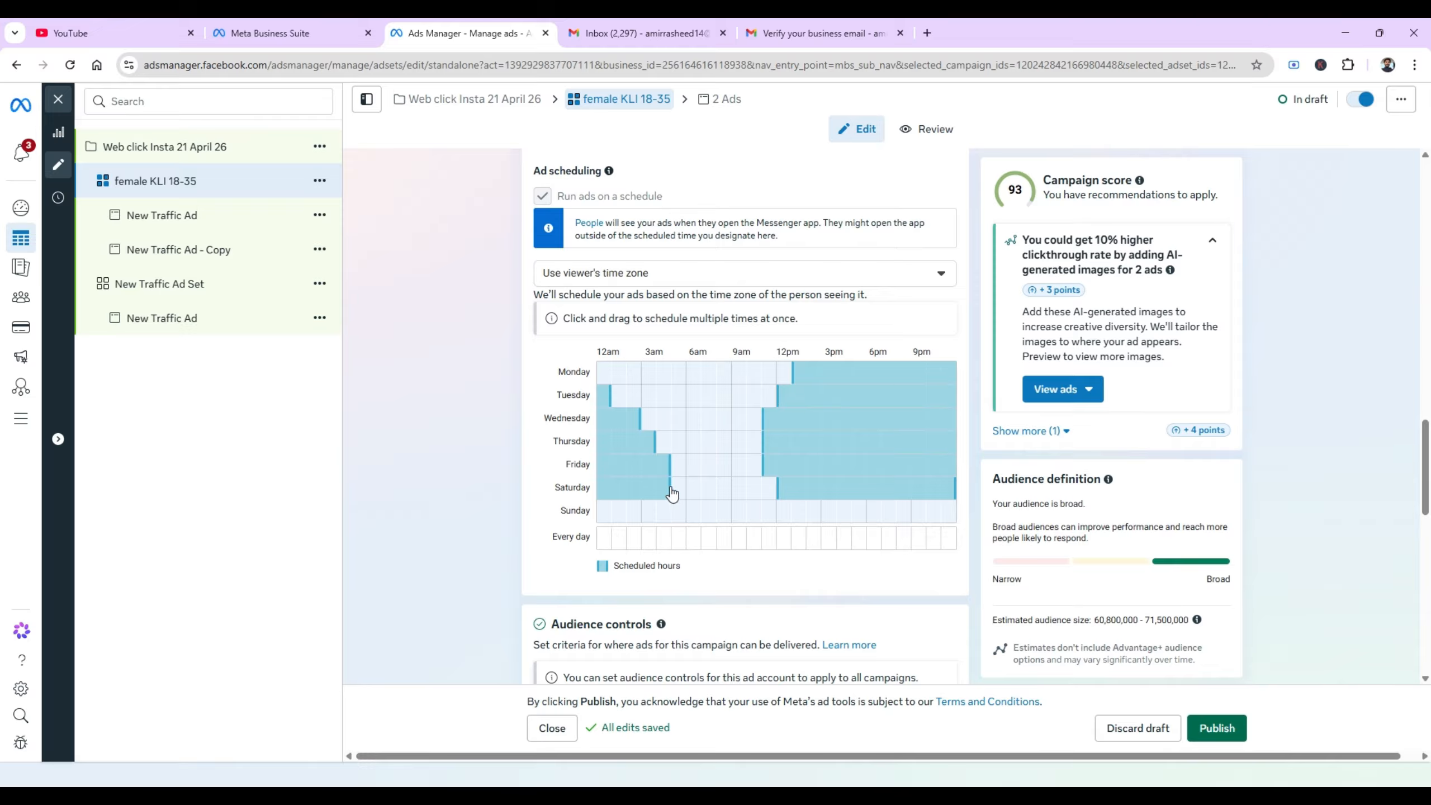
# Schedule the ads on Sunday from 12pm to midnight and from 12am to 4am.
pyautogui.click(781, 512)
pyautogui.moveTo(837, 515); pyautogui.dragTo(951, 512)
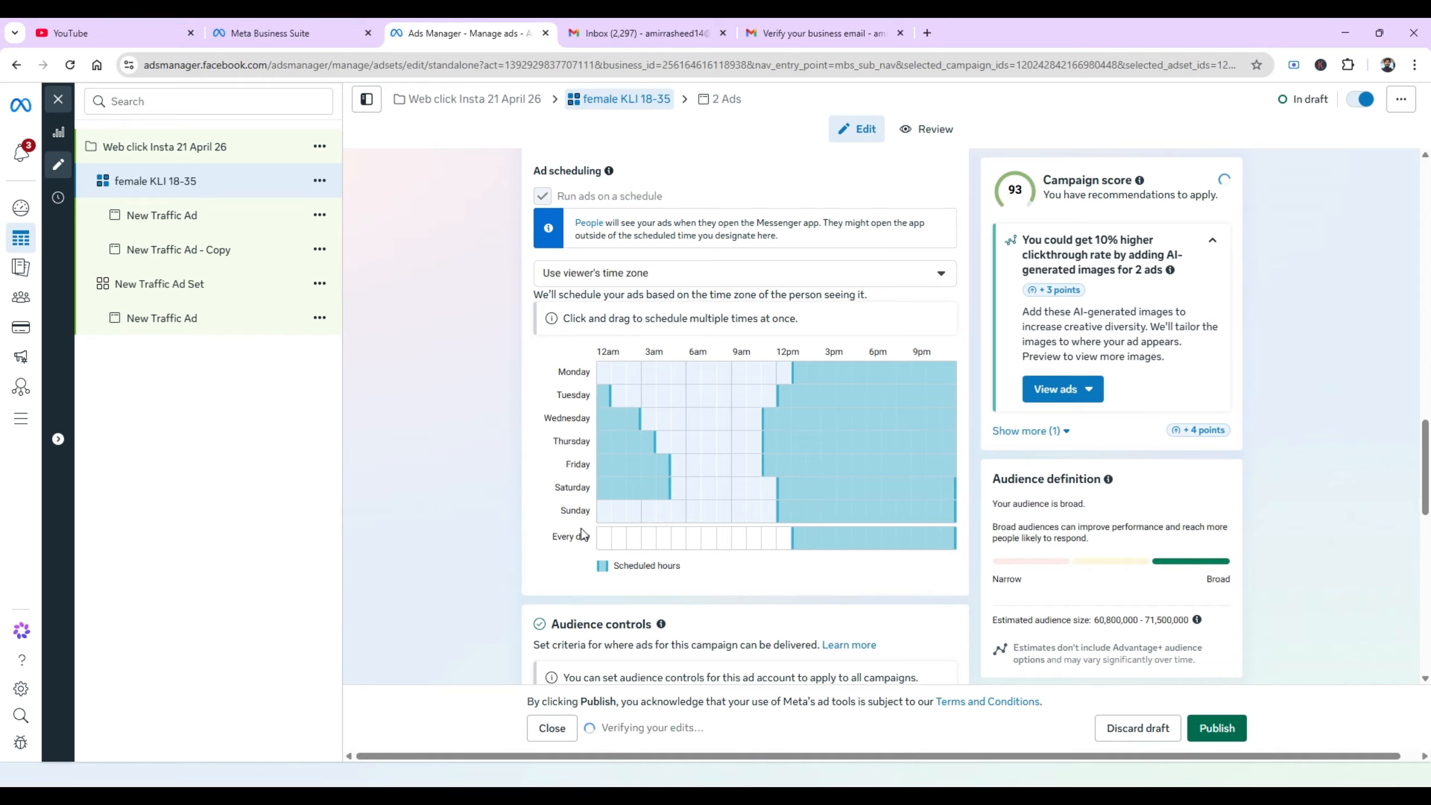
pyautogui.moveTo(598, 513); pyautogui.dragTo(640, 519)
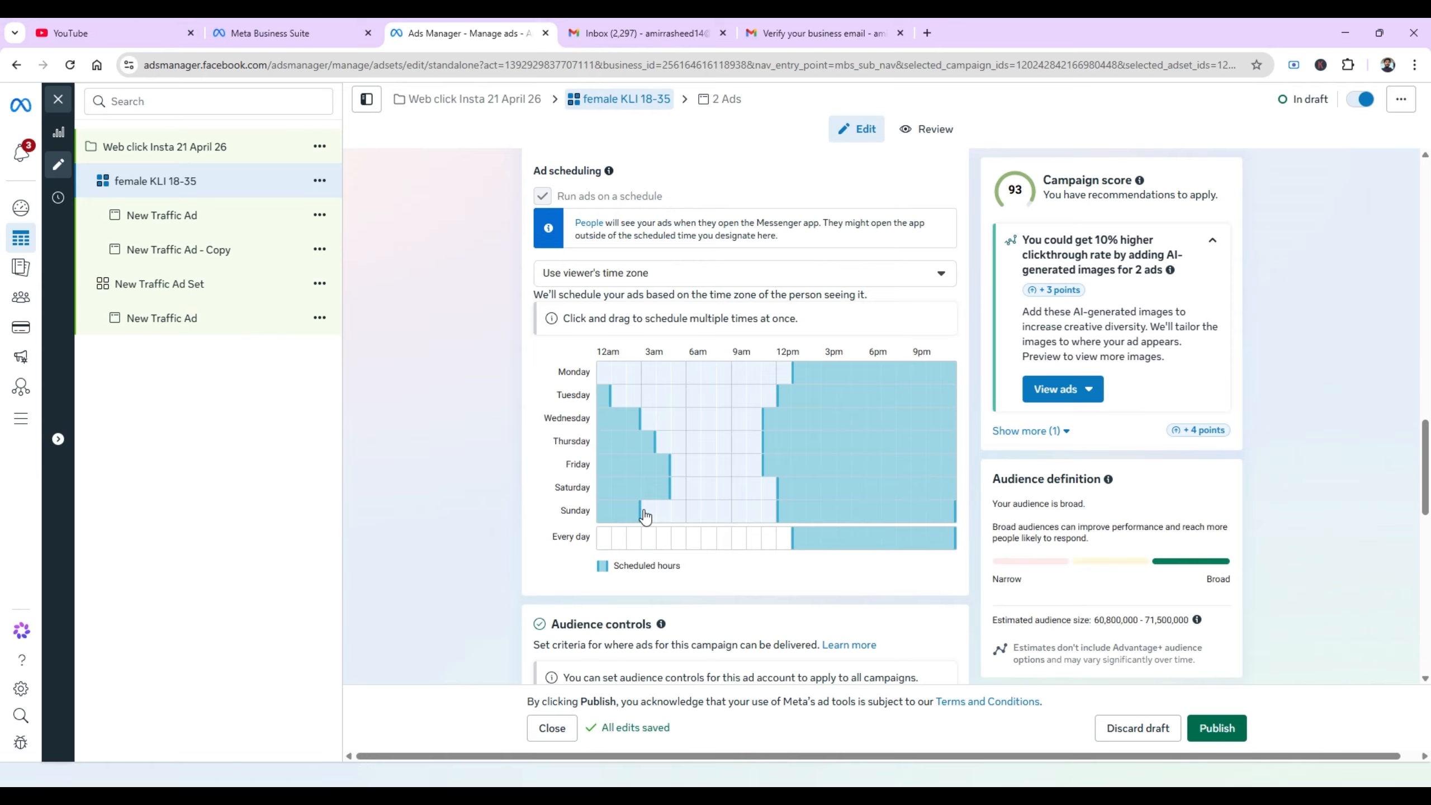
pyautogui.click(645, 518)
# Edit the ad set's locations to target Lahore and Gujranwala in Punjab instead of all of Pakistan.
pyautogui.moveTo(1428, 479); pyautogui.dragTo(1420, 560)
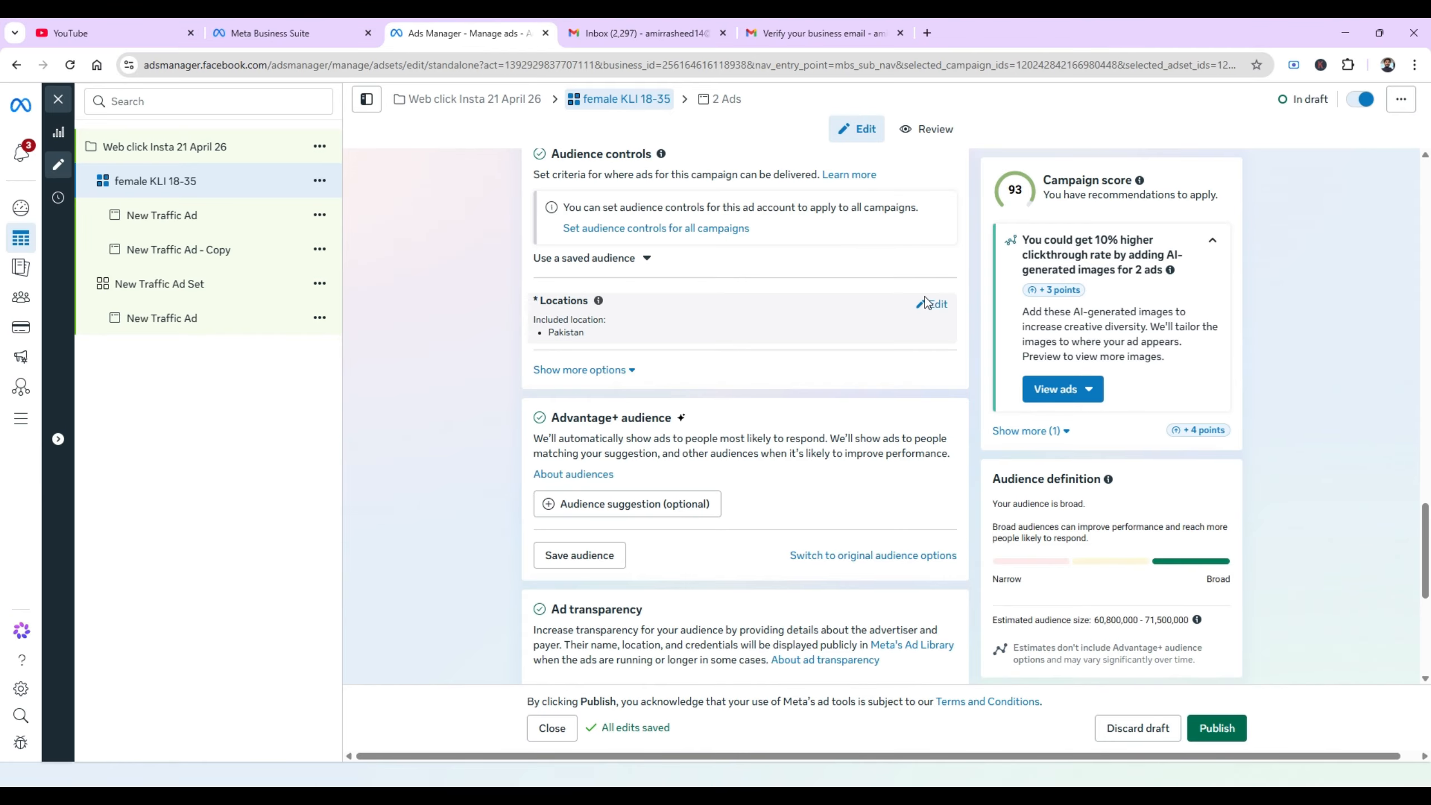
pyautogui.click(933, 305)
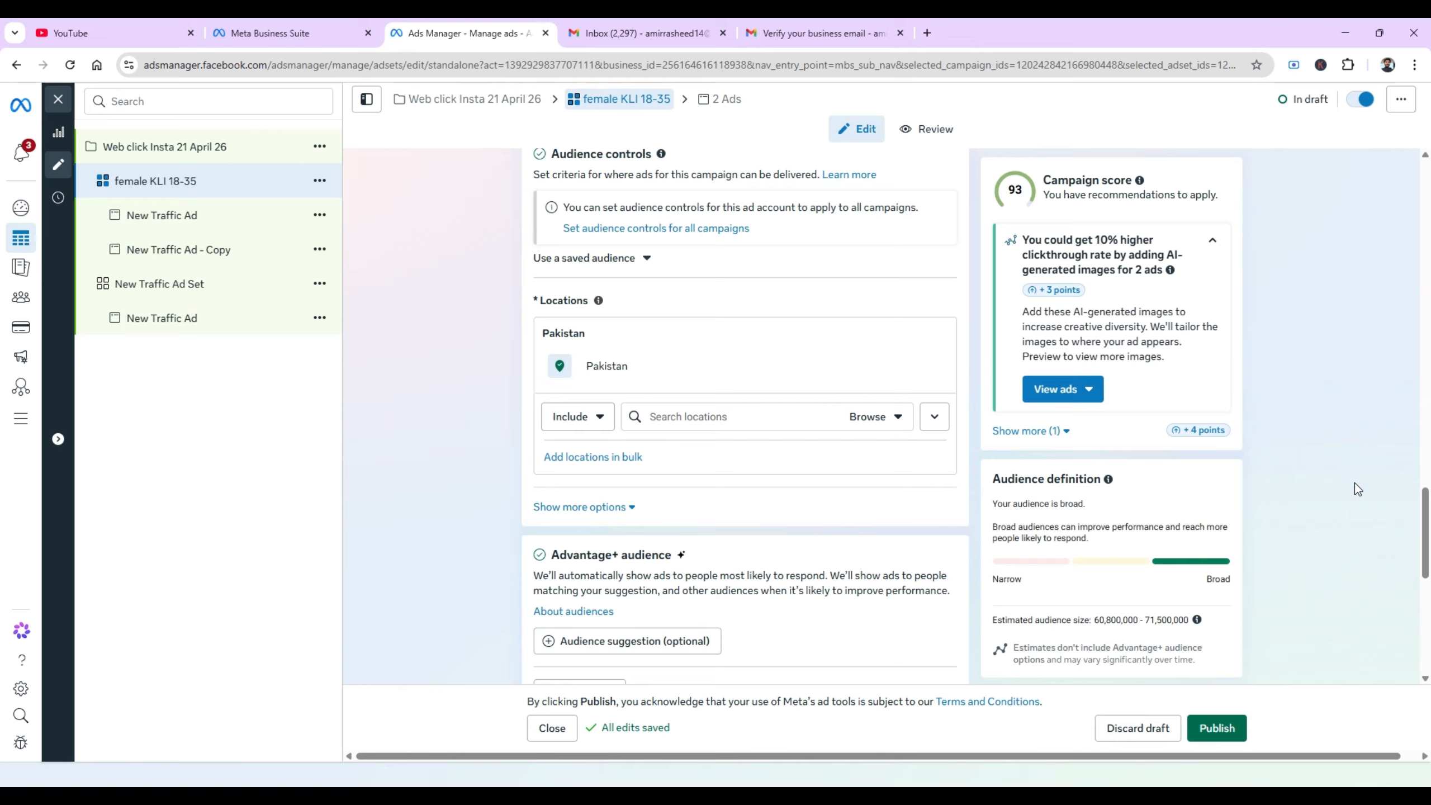
pyautogui.scroll(-1, 1425, 533)
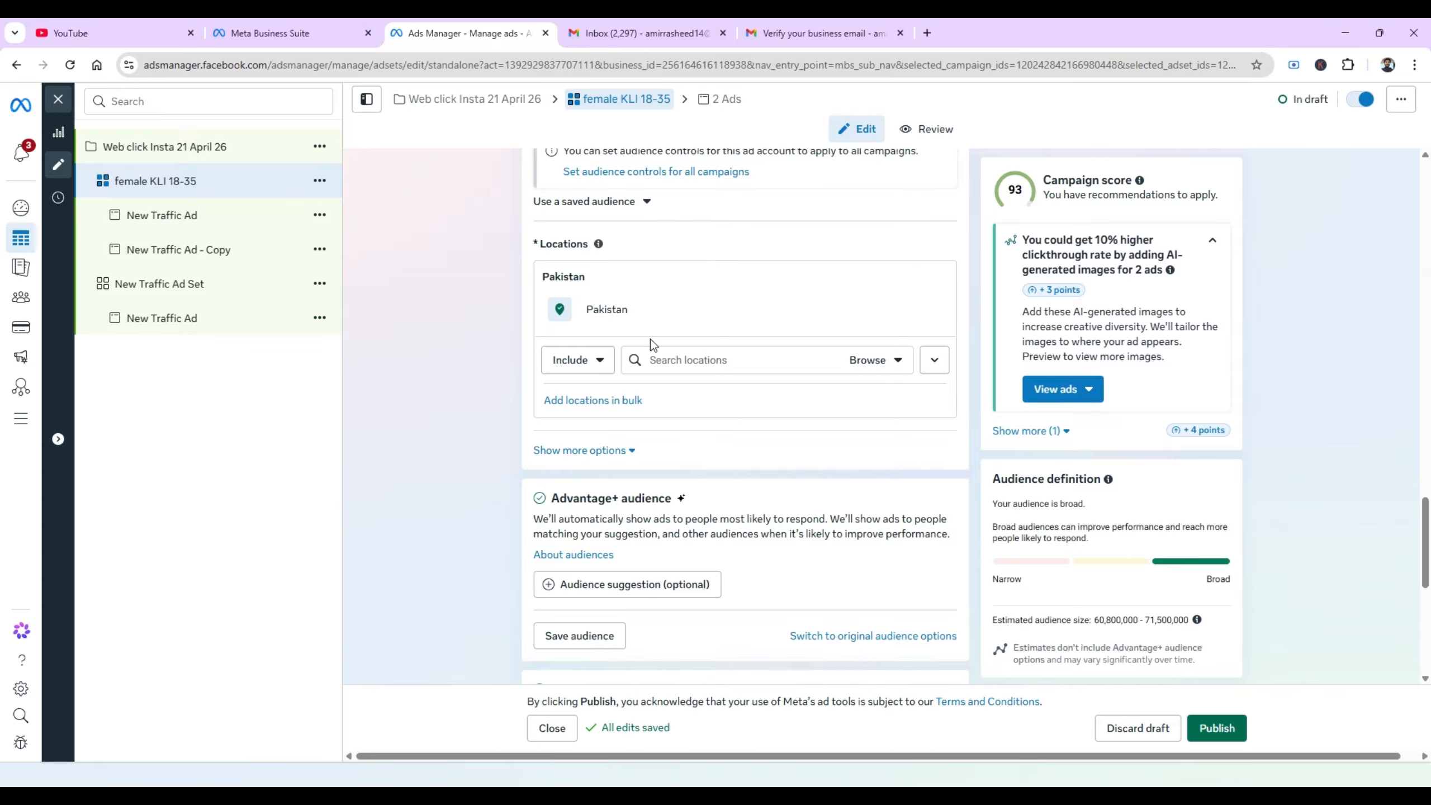
pyautogui.click(792, 361)
pyautogui.write('lahore')
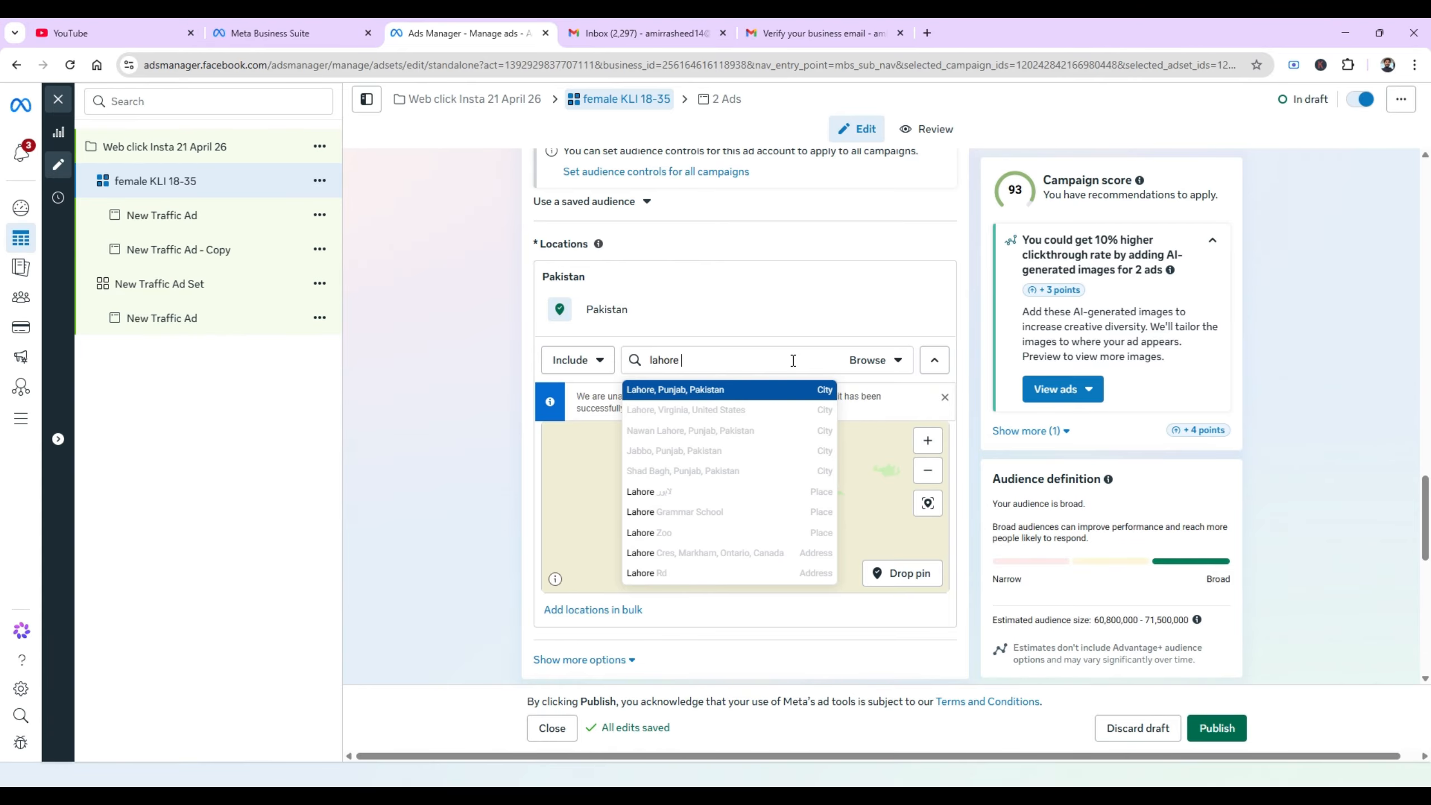
pyautogui.click(822, 395)
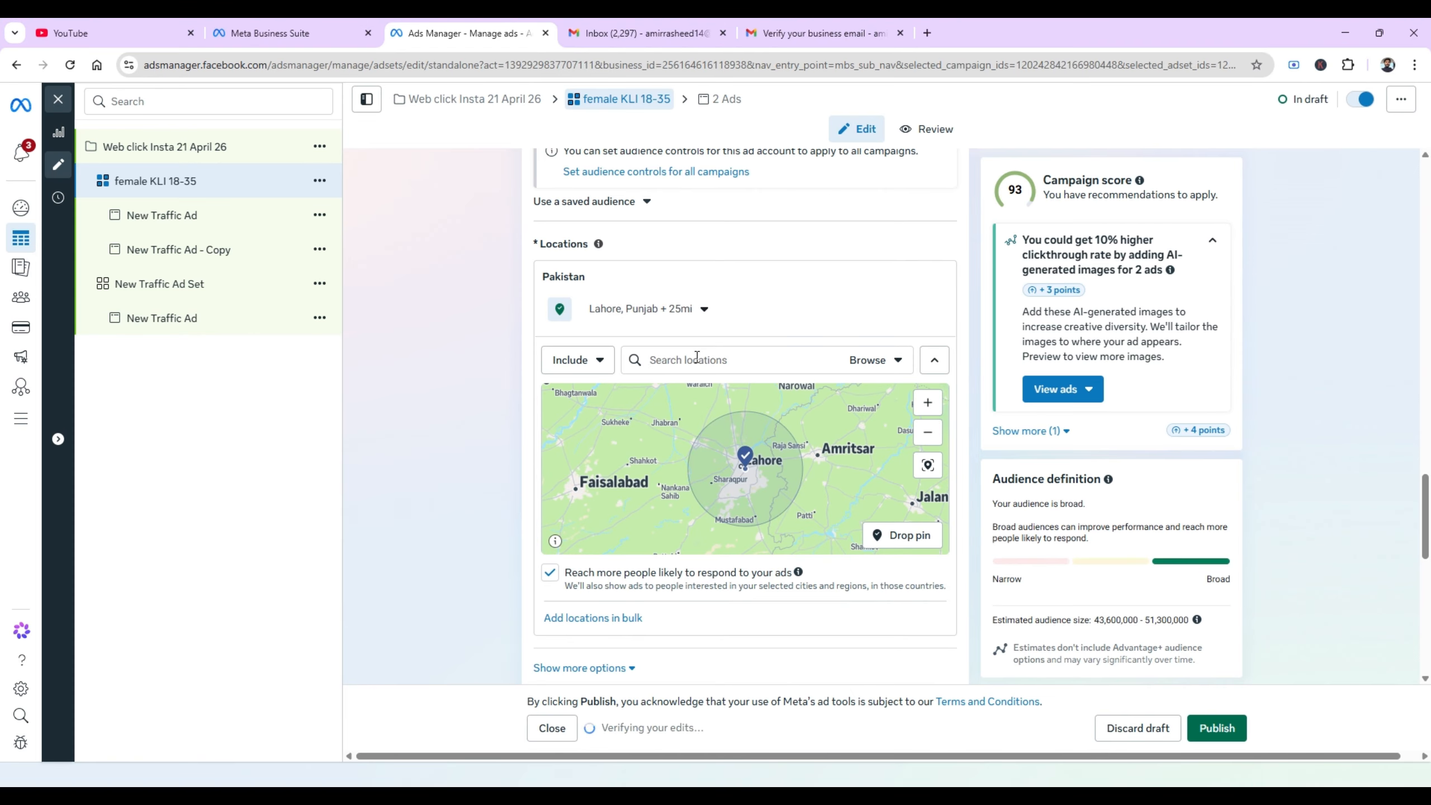
pyautogui.write('gujranwala')
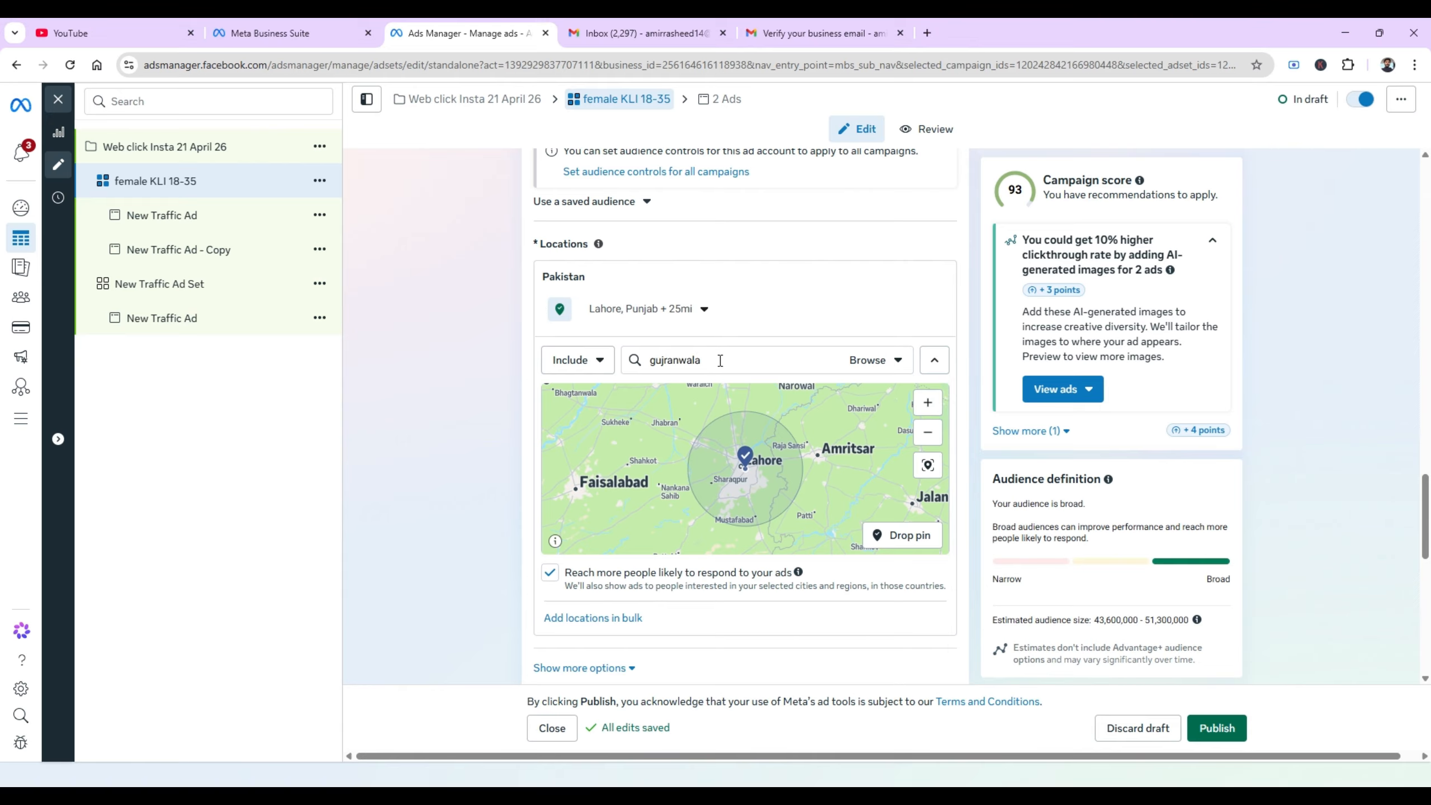
pyautogui.click(748, 390)
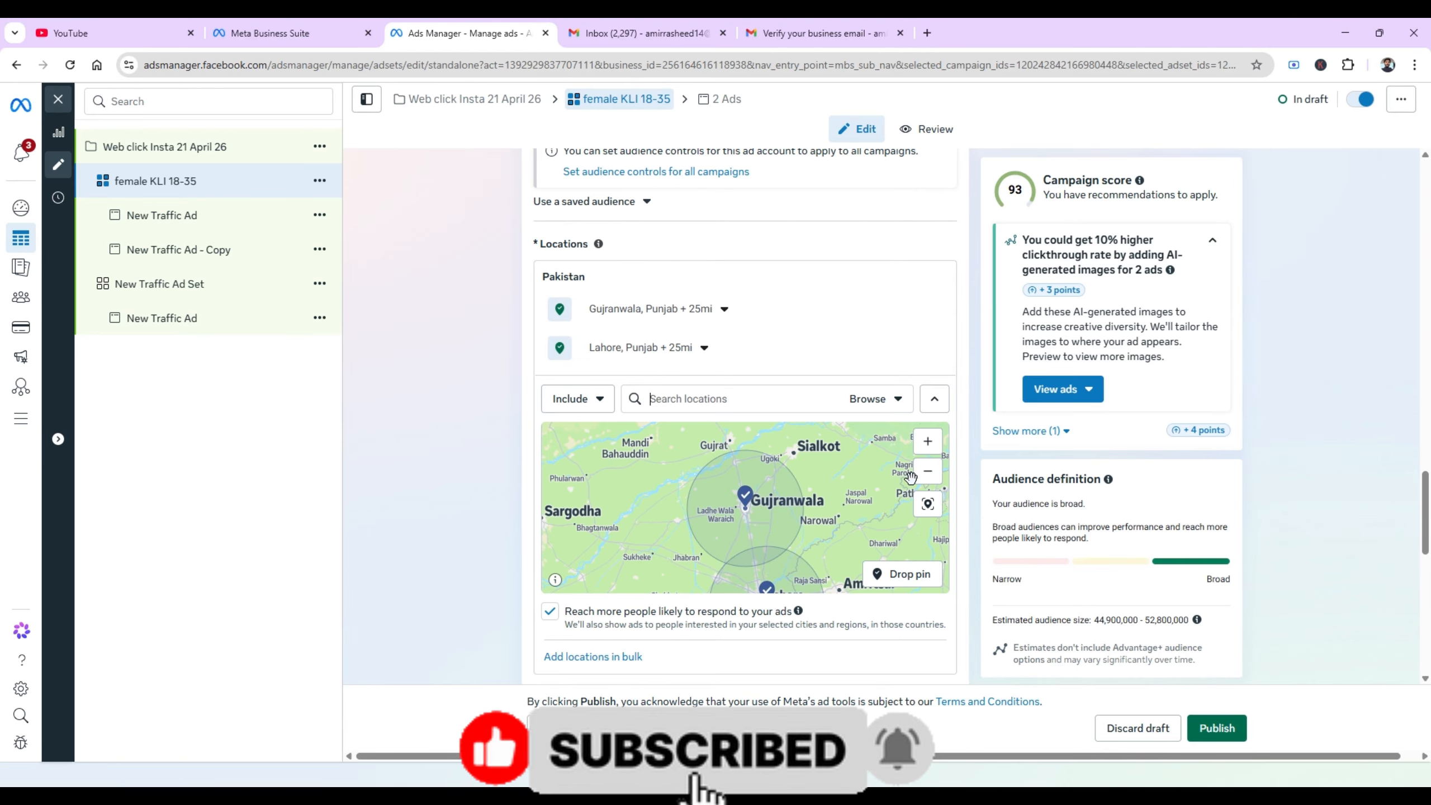
pyautogui.click(928, 471)
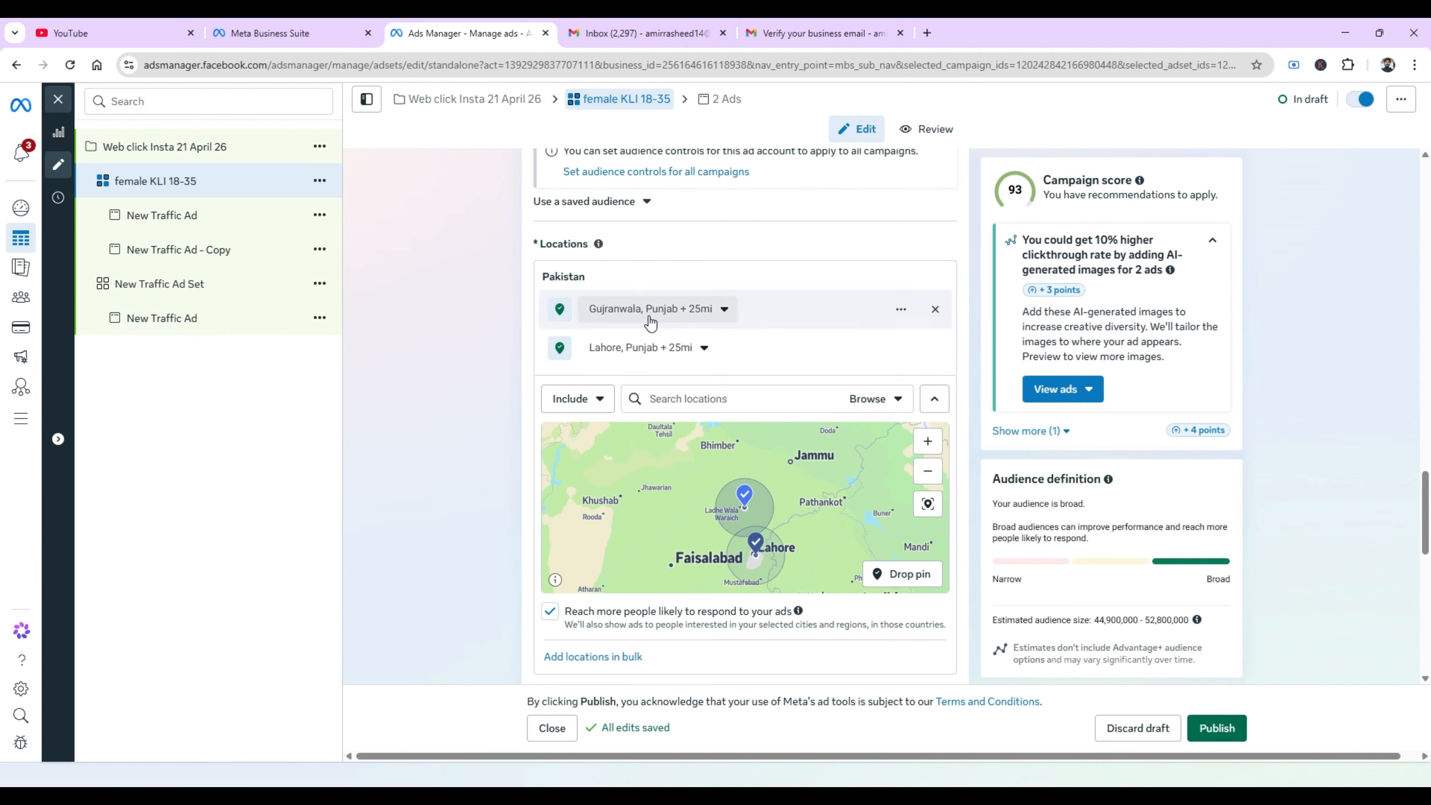
# Set the targeting radius to 15 mi for Gujranwala and 20 mi for Lahore.
pyautogui.click(724, 310)
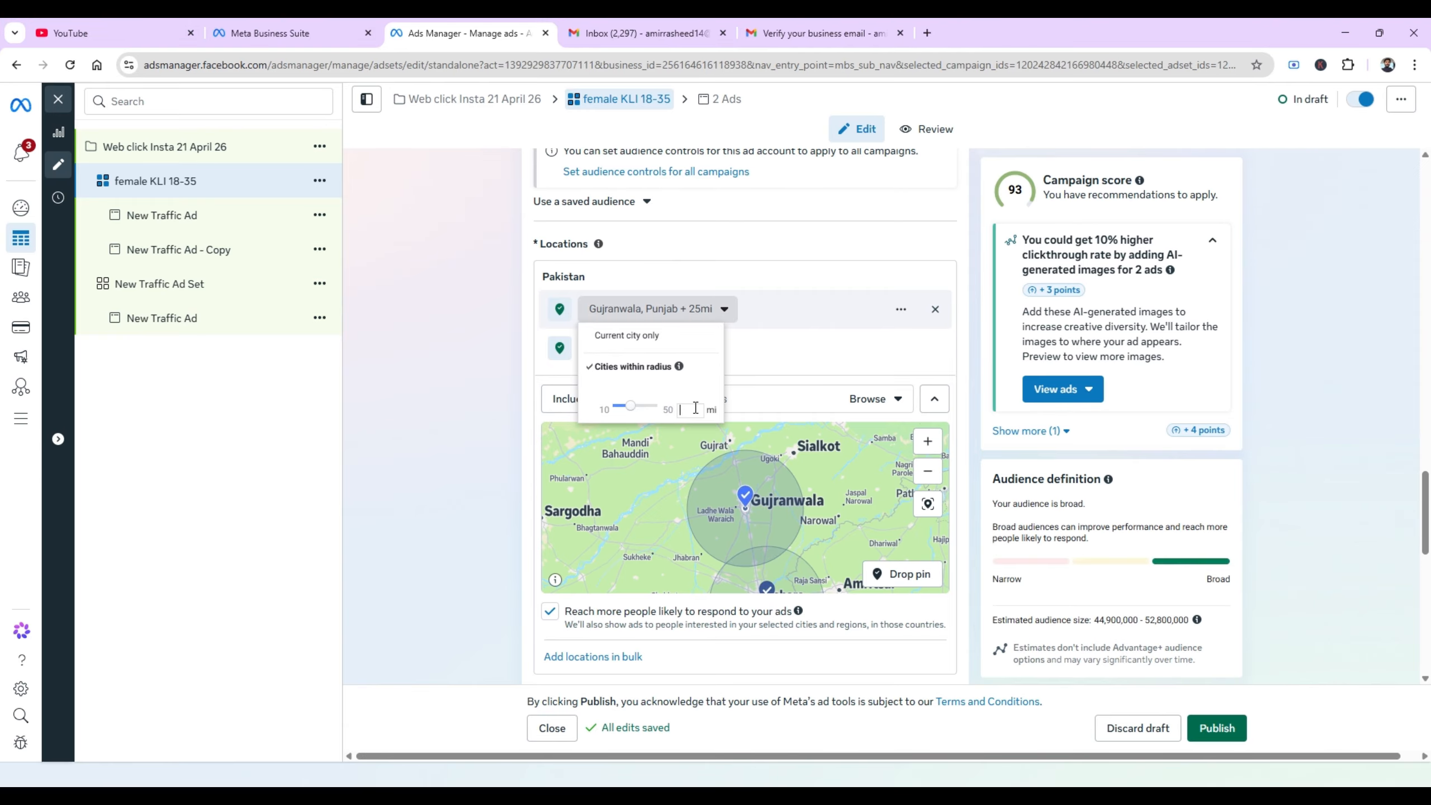
pyautogui.write('15')
pyautogui.press('Return')
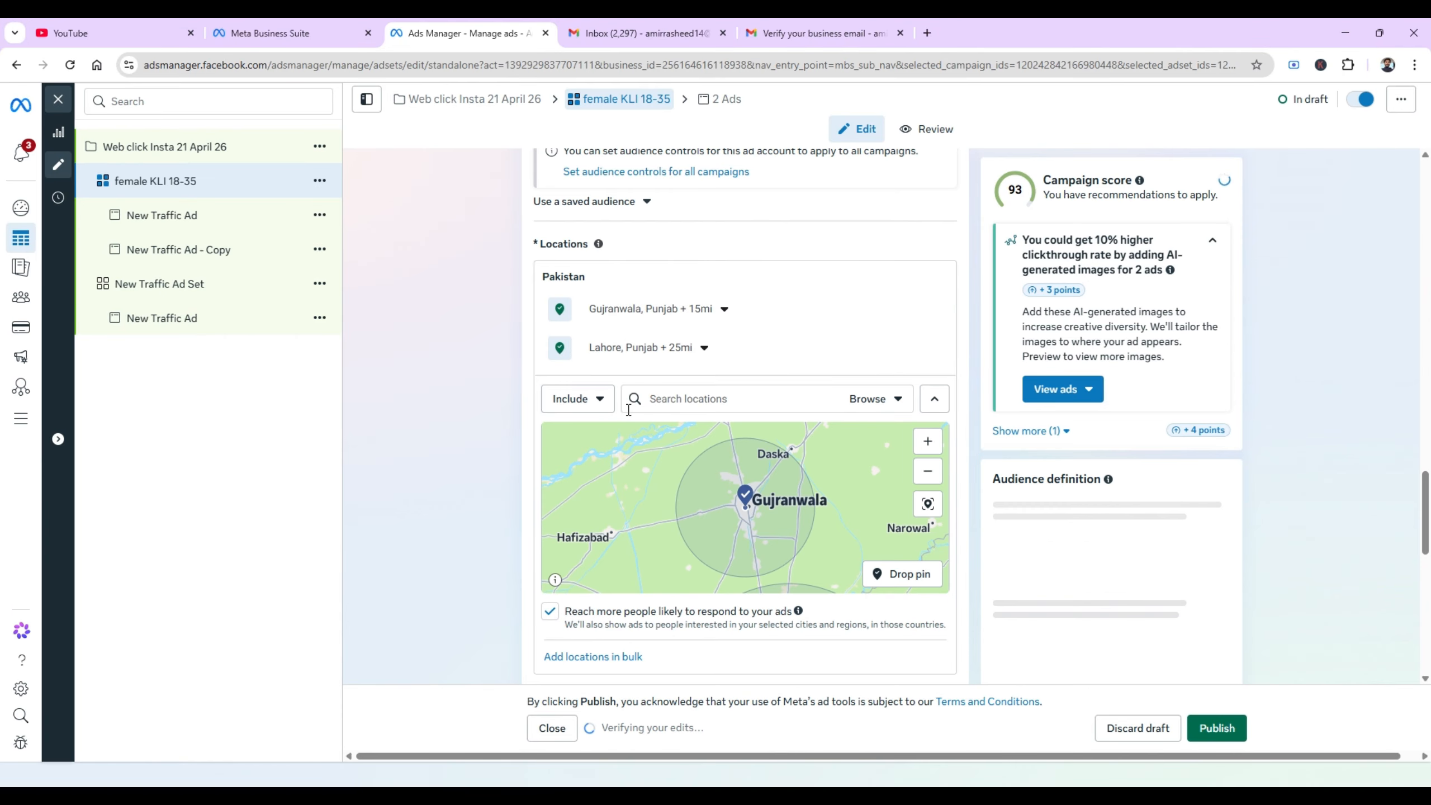
pyautogui.click(675, 347)
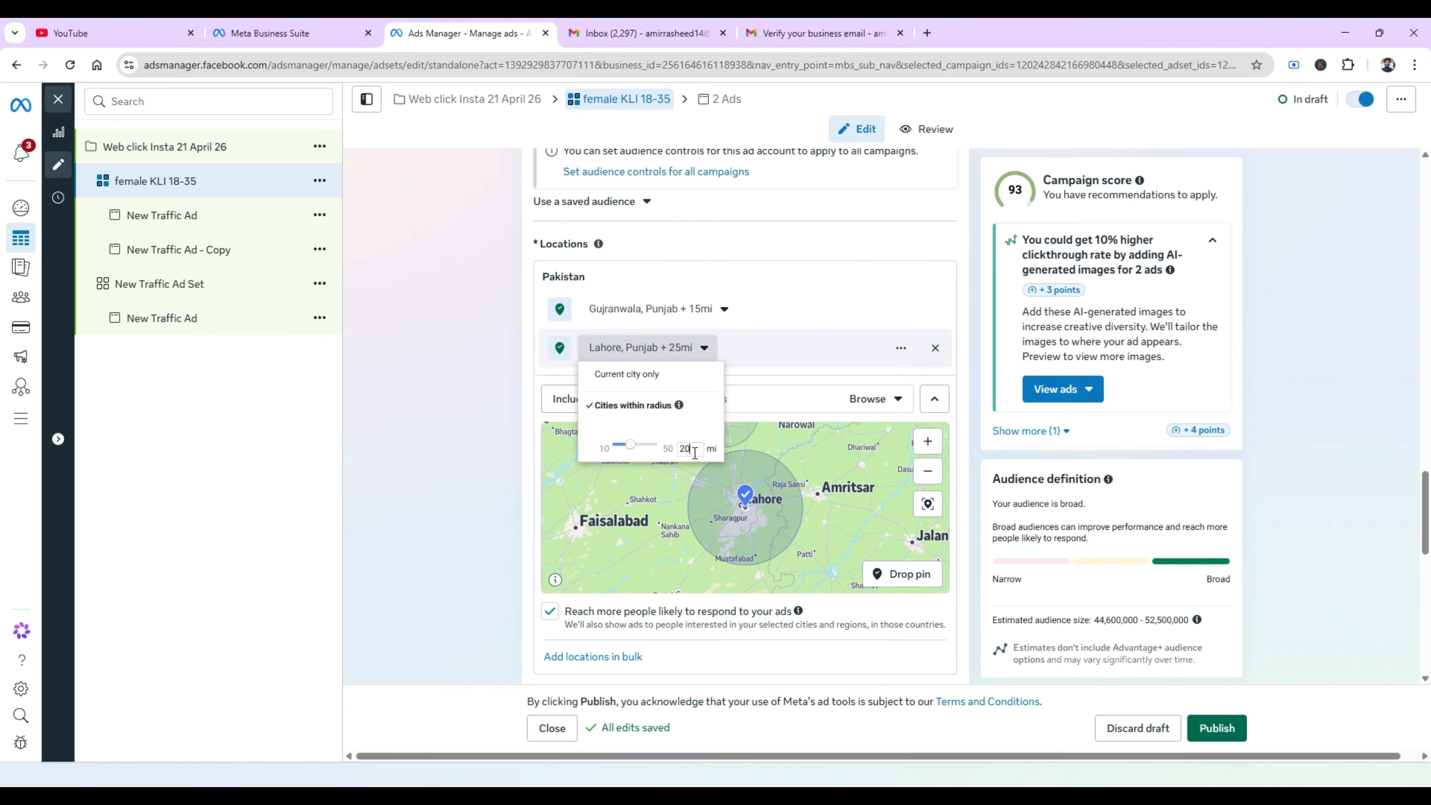
pyautogui.click(394, 442)
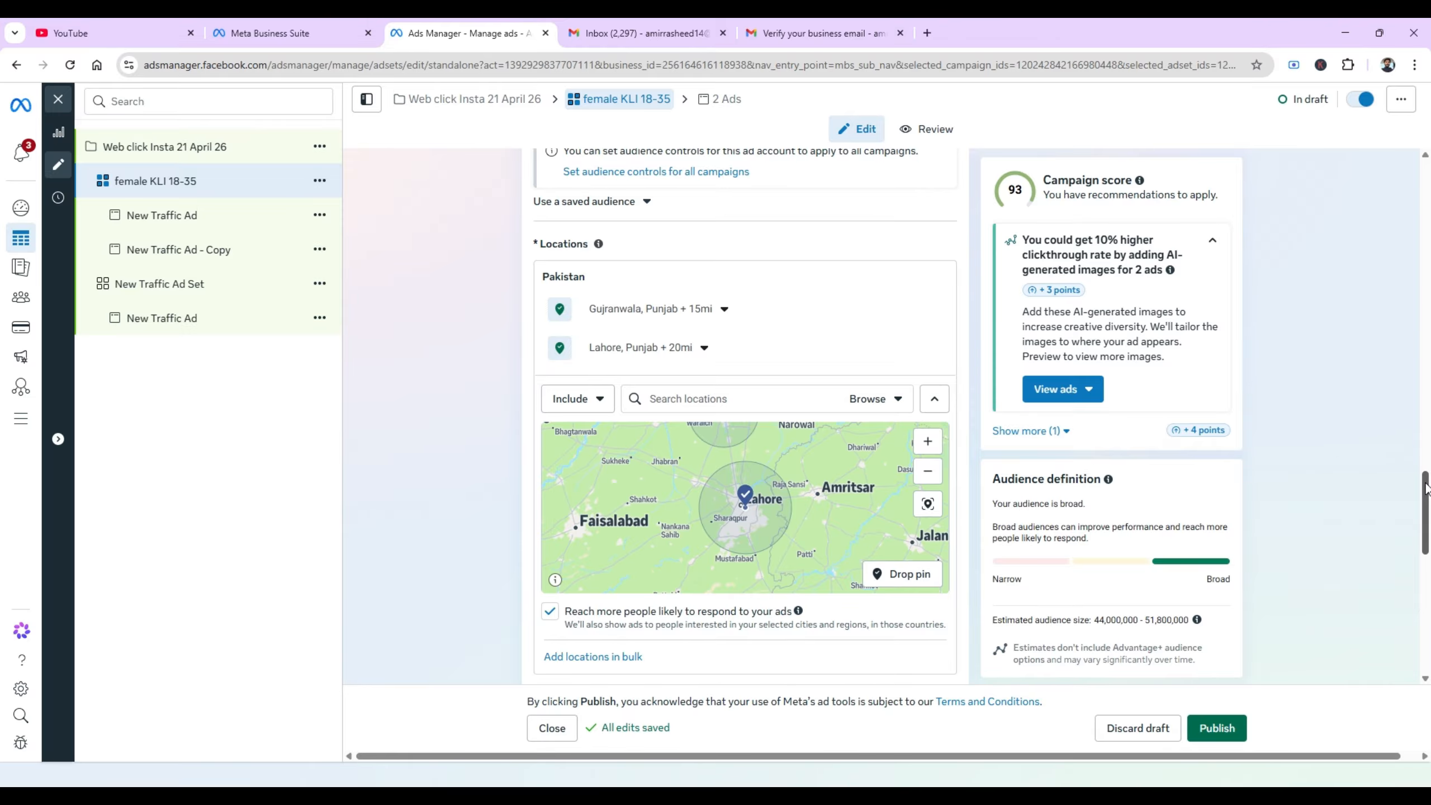
# Turn off reaching more people likely to respond, and switch to the original audience options with "Further limit the reach of your ads".
pyautogui.scroll(-5, 1425, 488)
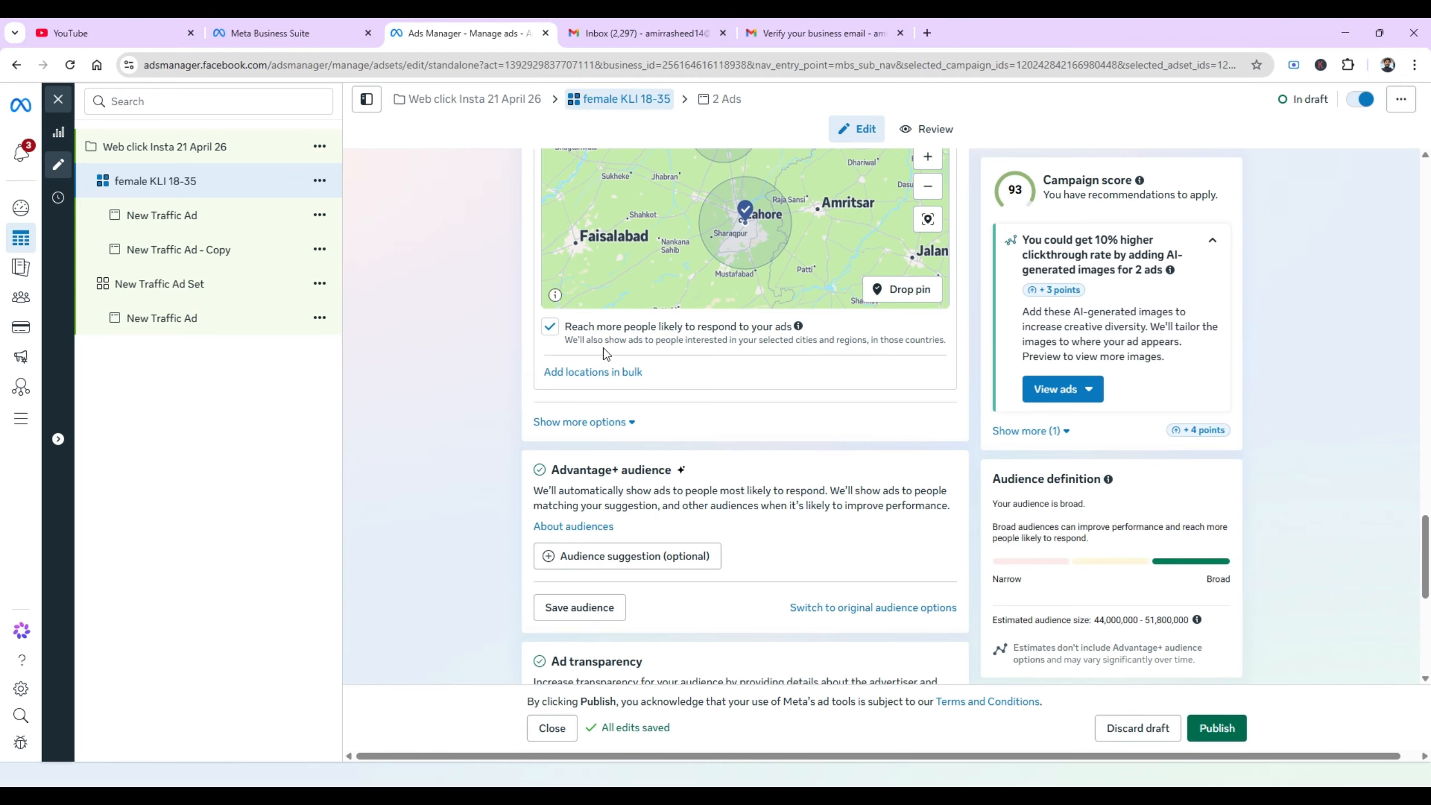
pyautogui.click(550, 327)
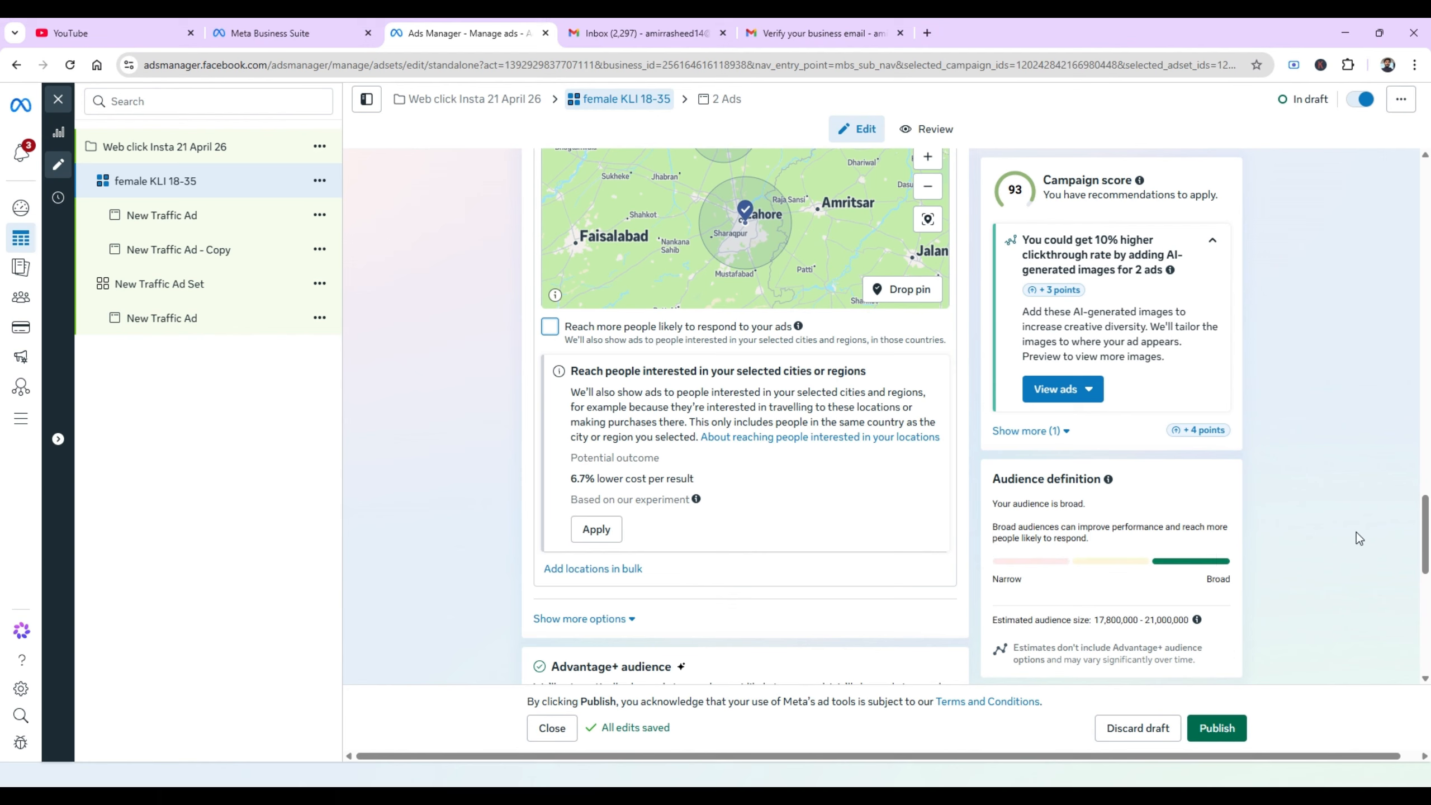
pyautogui.moveTo(1424, 530); pyautogui.dragTo(1422, 586)
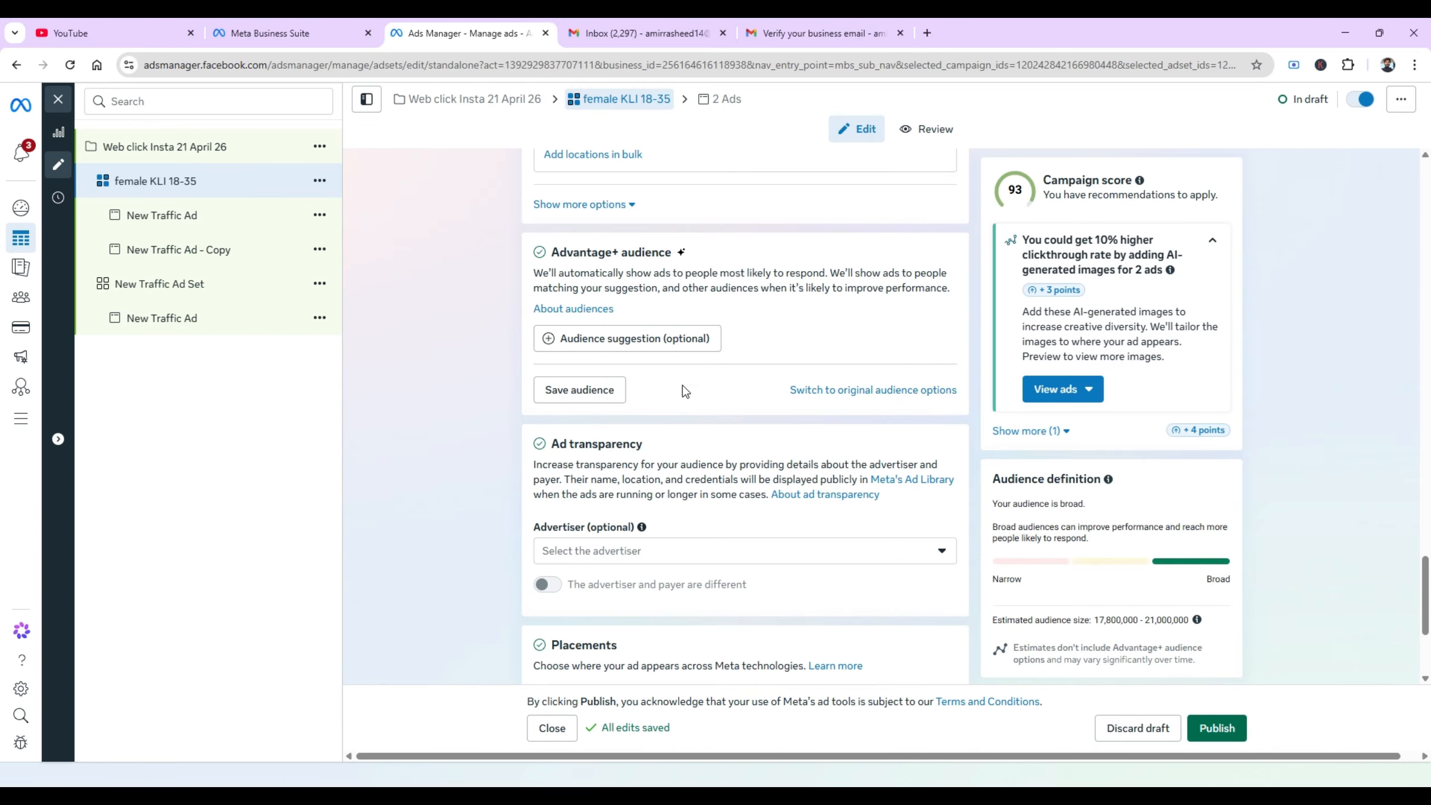
pyautogui.click(809, 394)
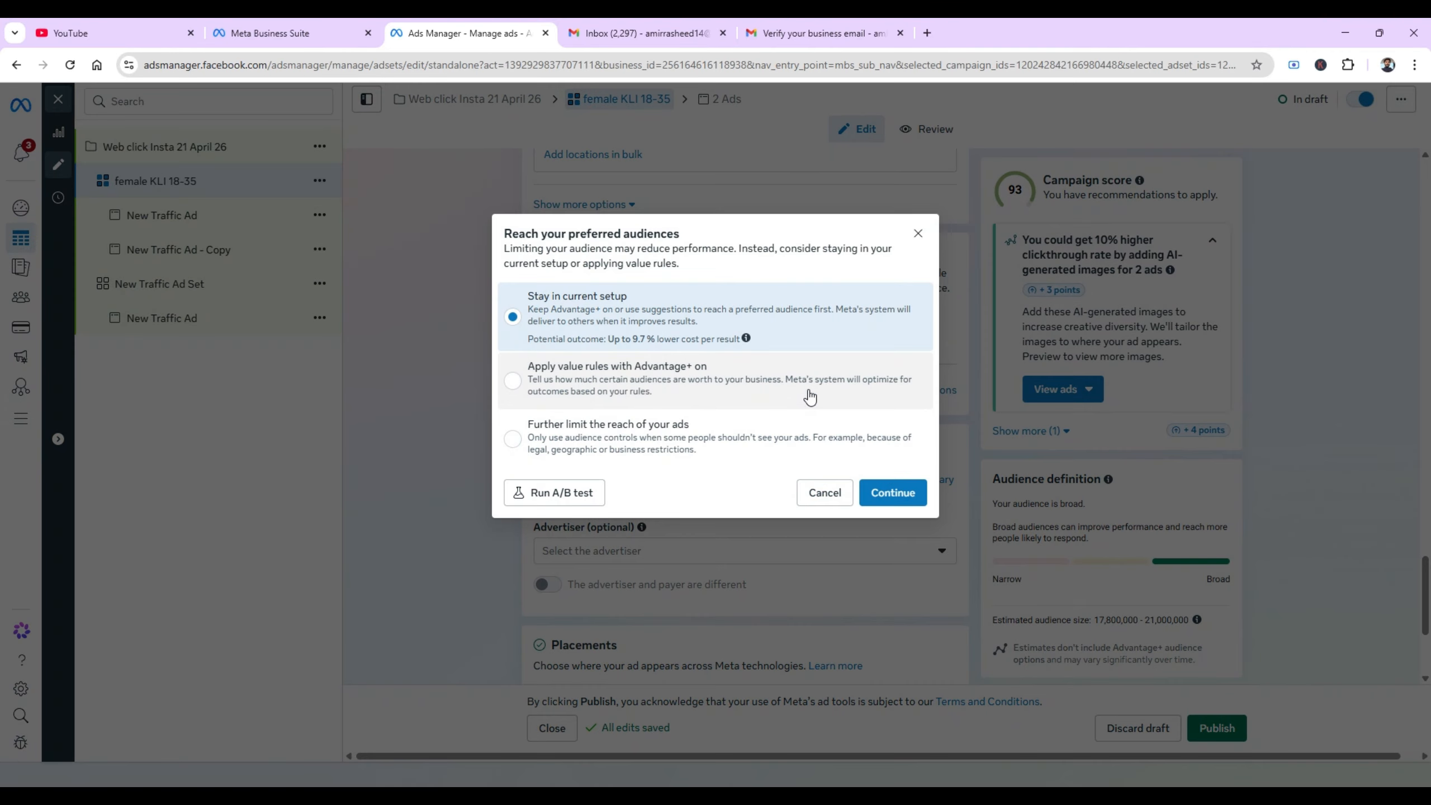
pyautogui.click(589, 445)
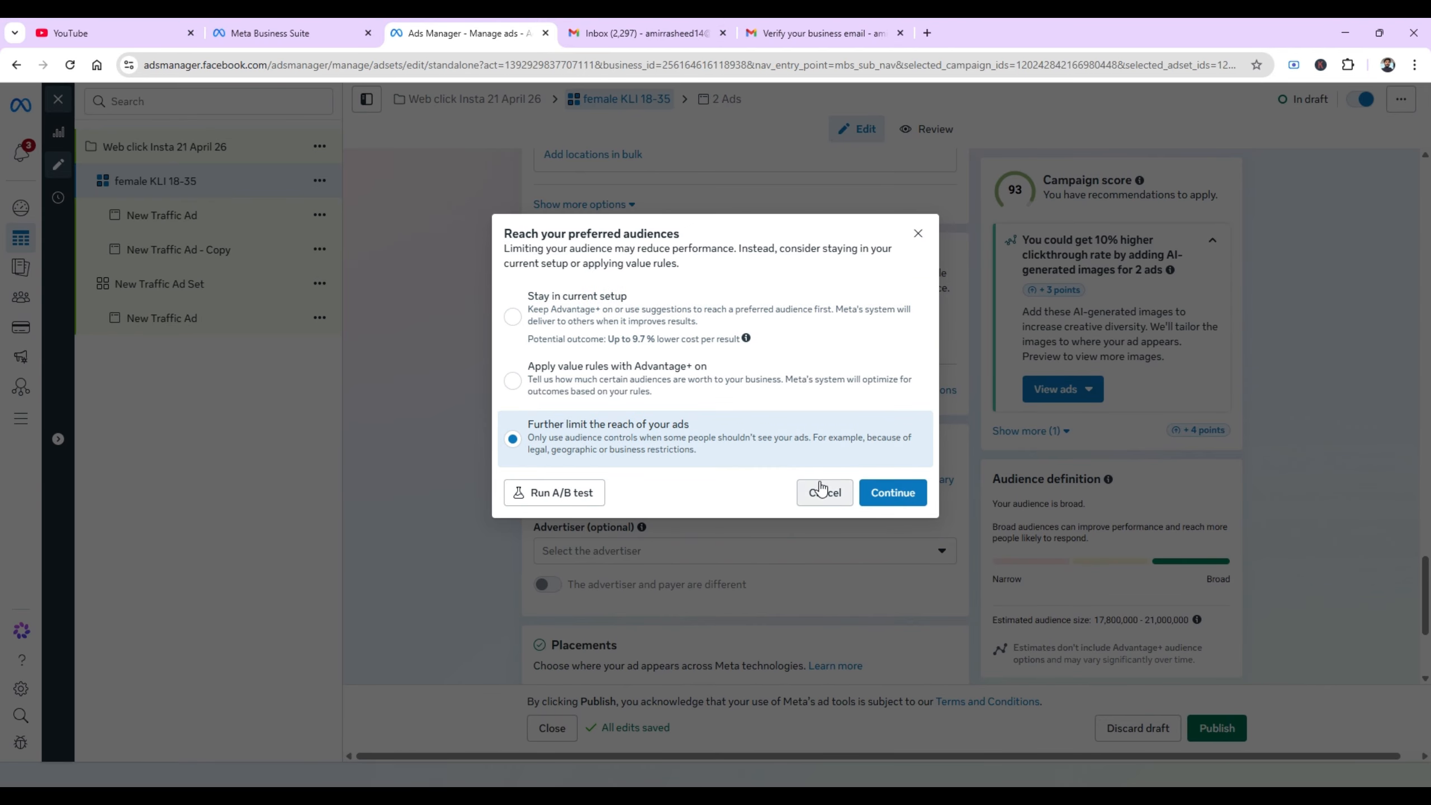
pyautogui.click(898, 492)
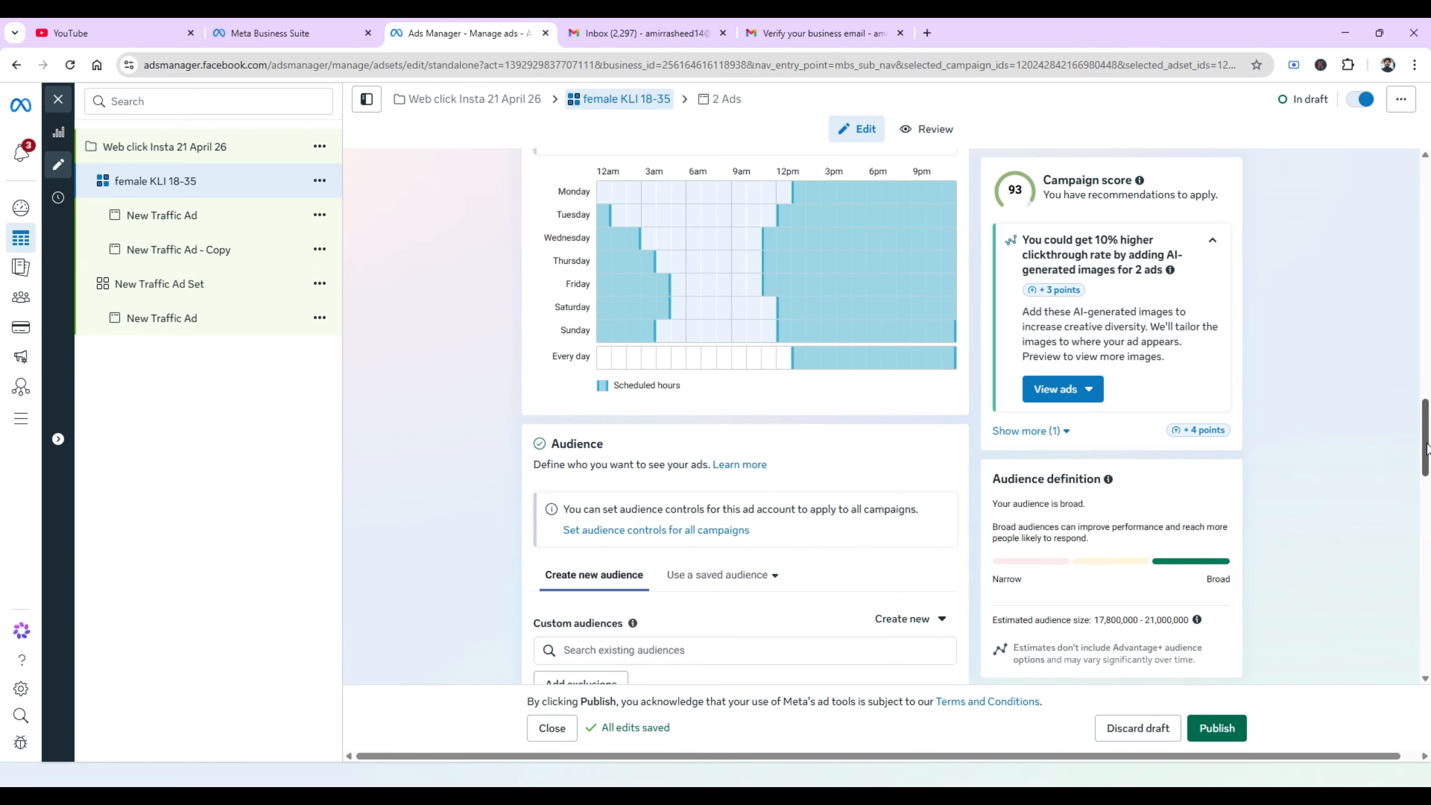
# Set the audience's maximum age to 35 and its gender to Women.
pyautogui.moveTo(1426, 448); pyautogui.dragTo(1390, 563)
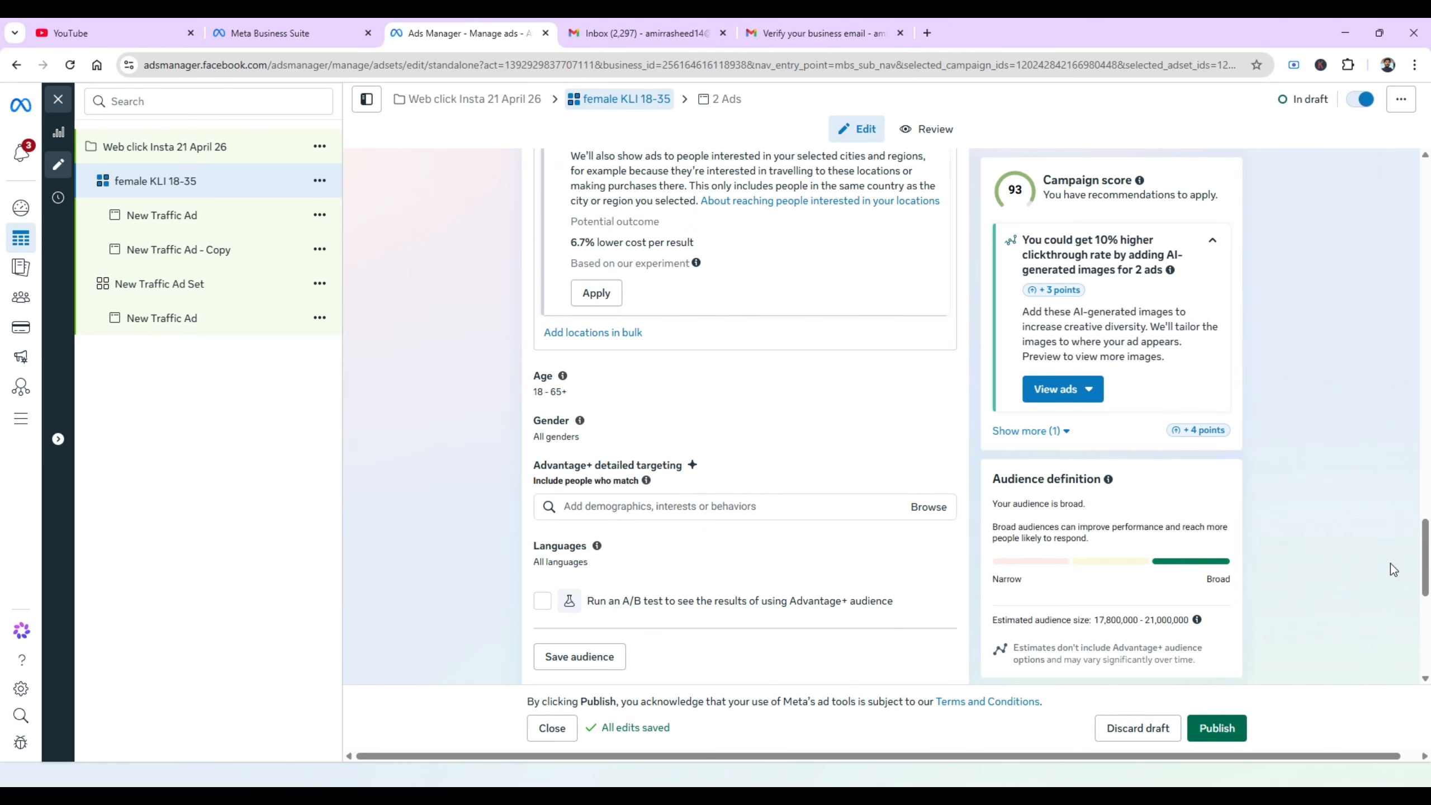
pyautogui.click(937, 376)
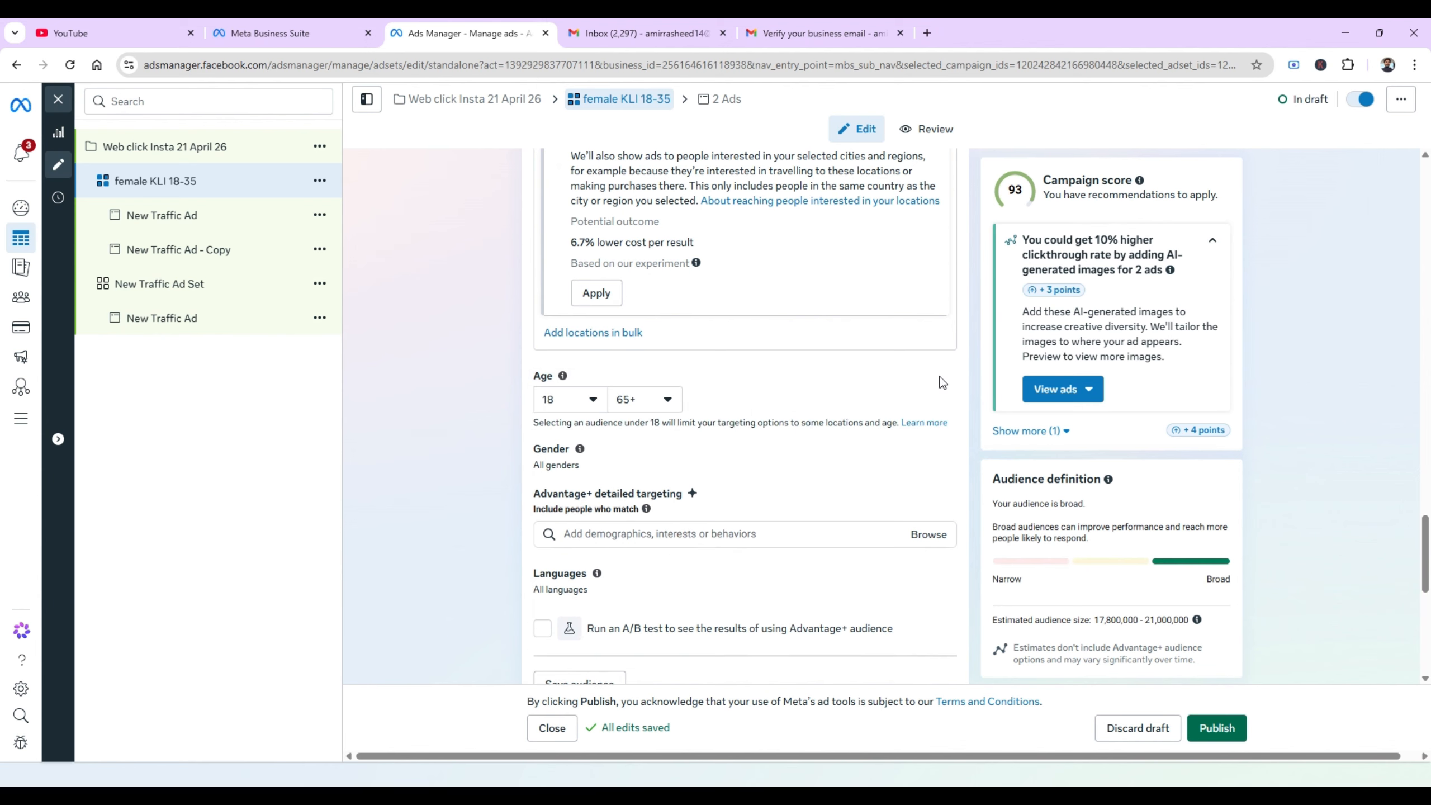
pyautogui.click(621, 407)
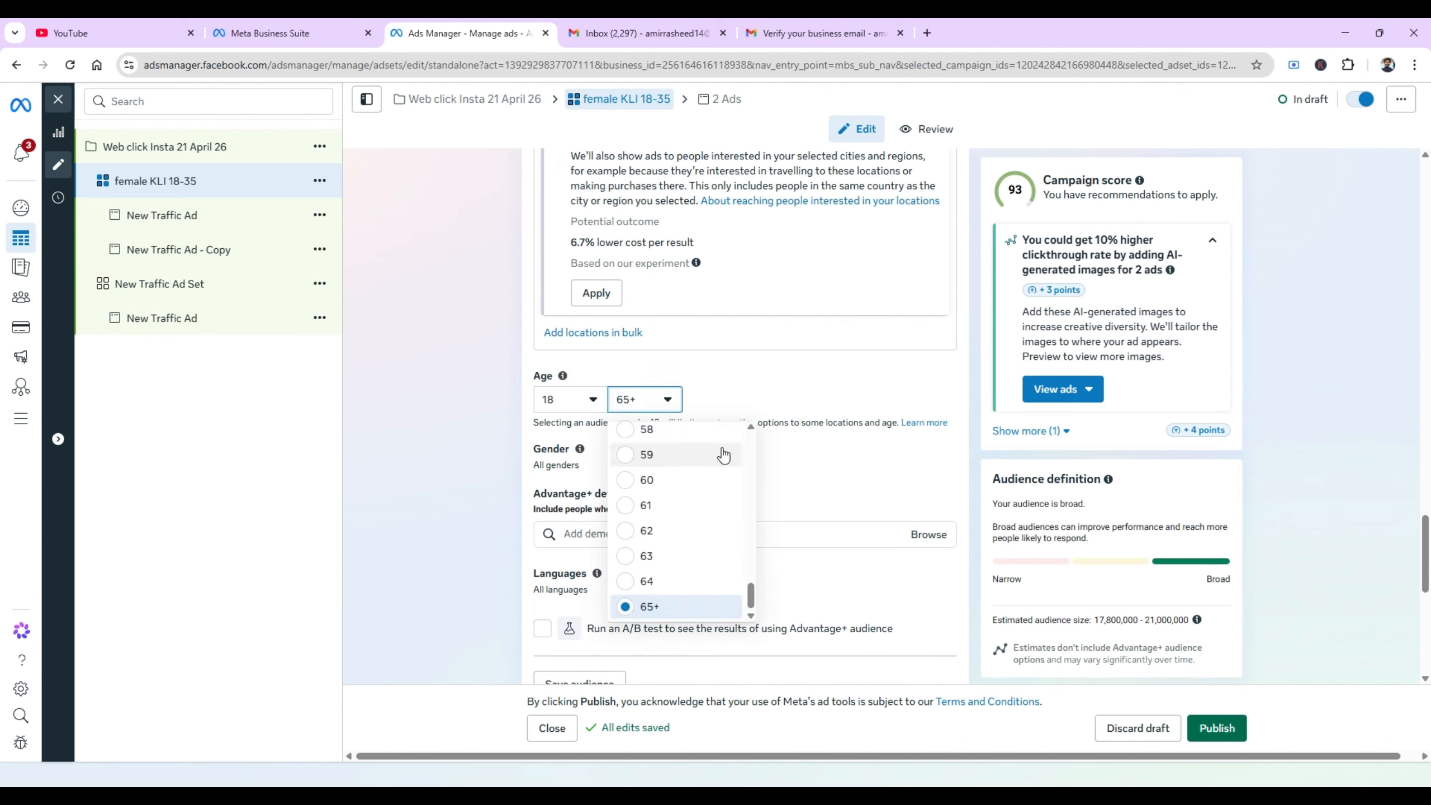
pyautogui.scroll(4, 752, 454)
pyautogui.scroll(4, 751, 451)
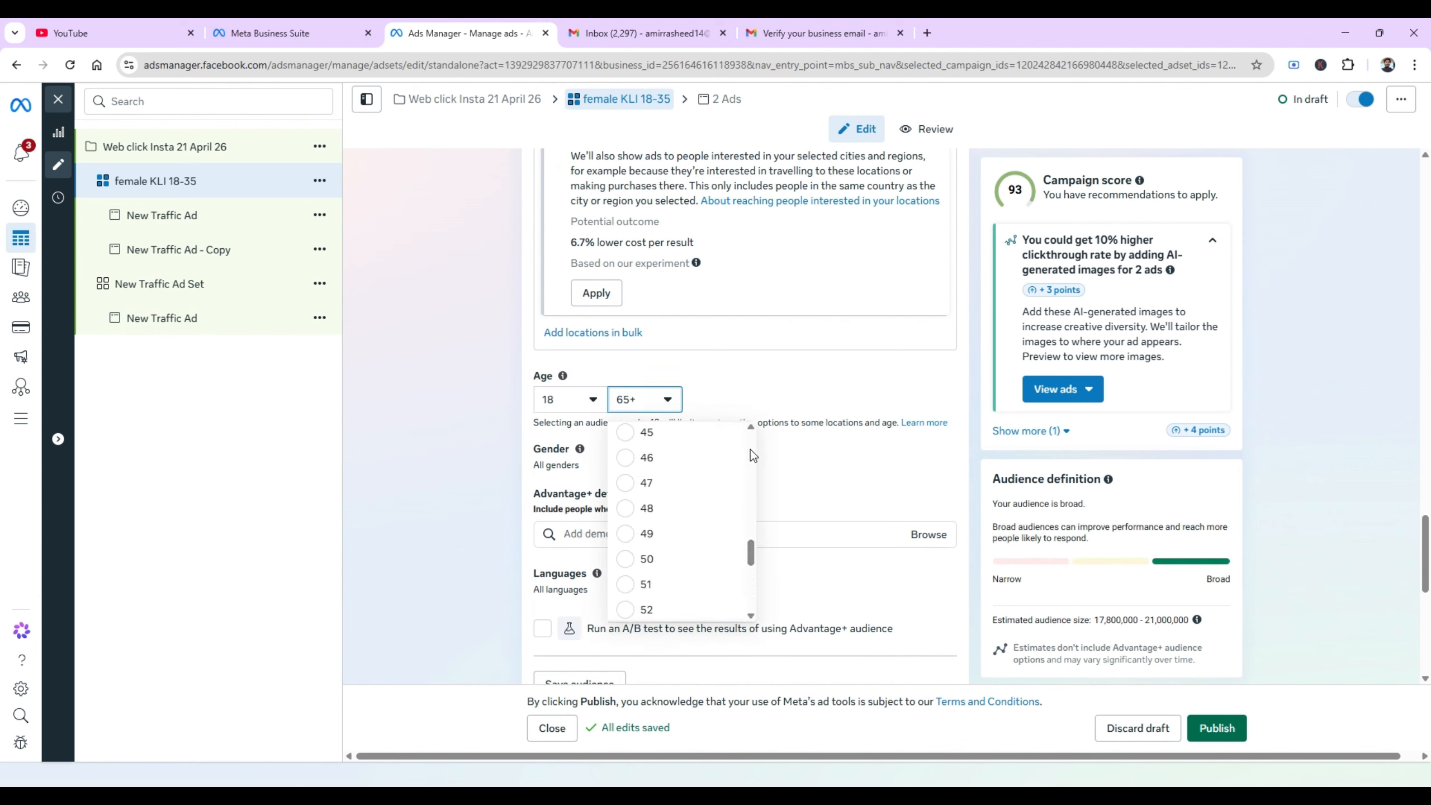
pyautogui.scroll(3, 752, 451)
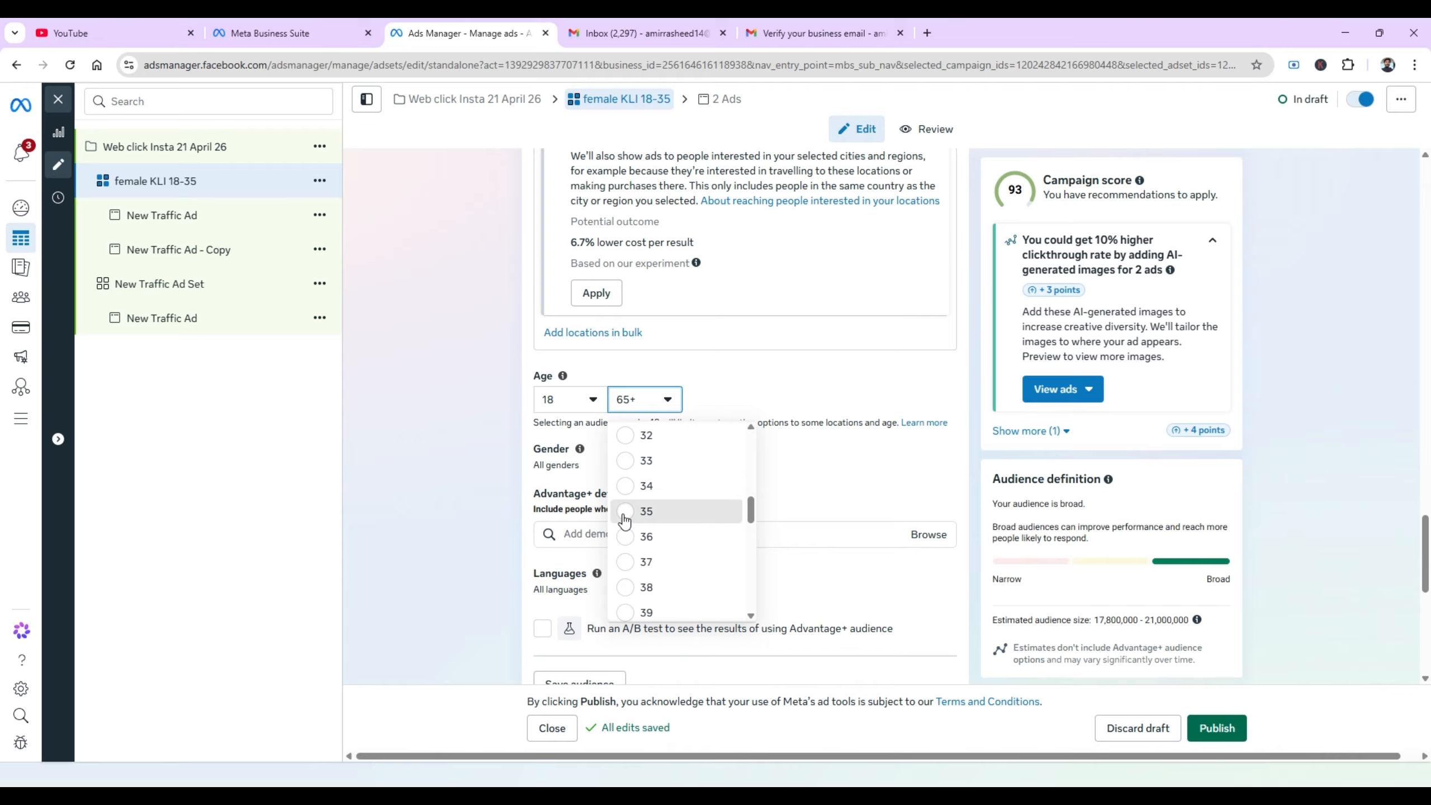
pyautogui.click(625, 514)
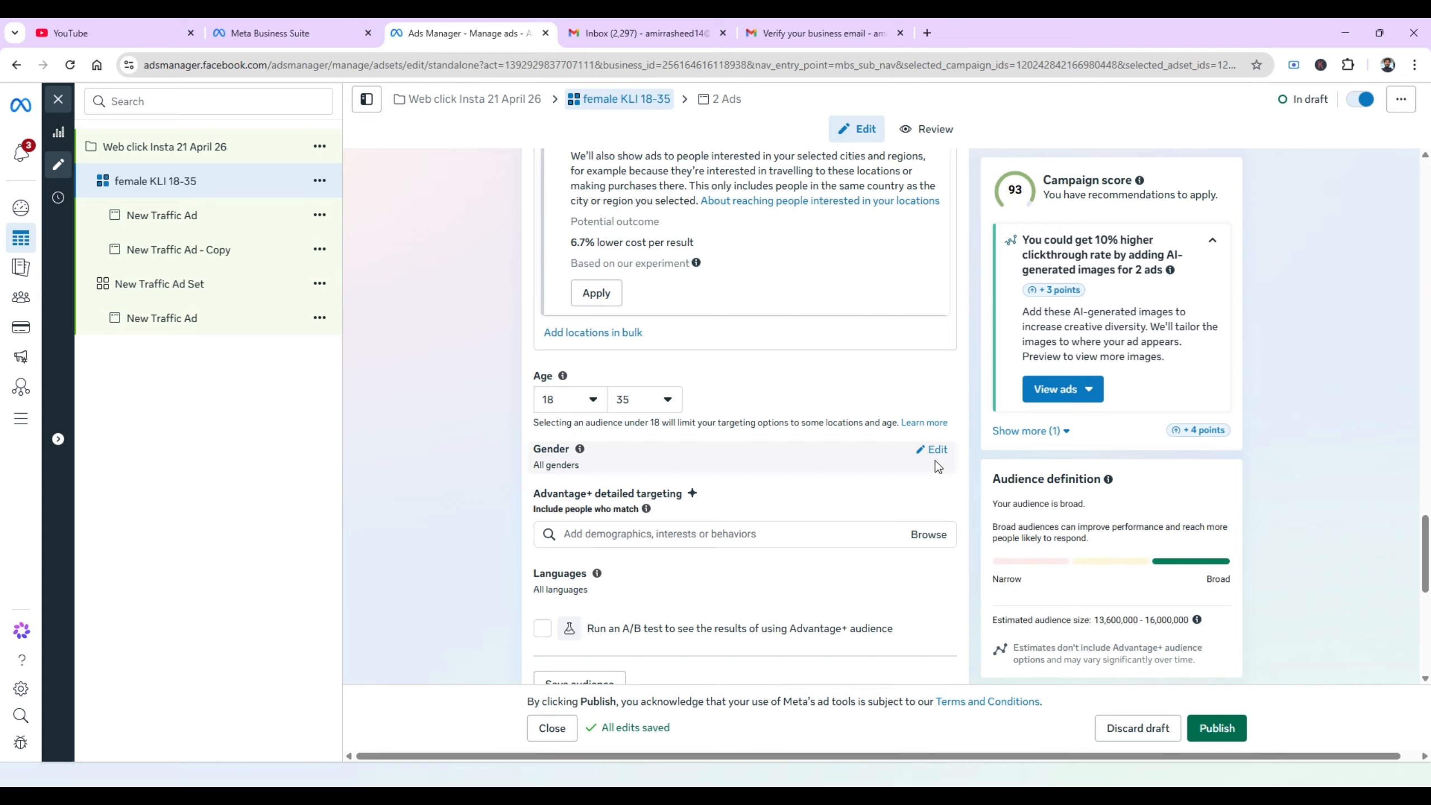
pyautogui.click(937, 457)
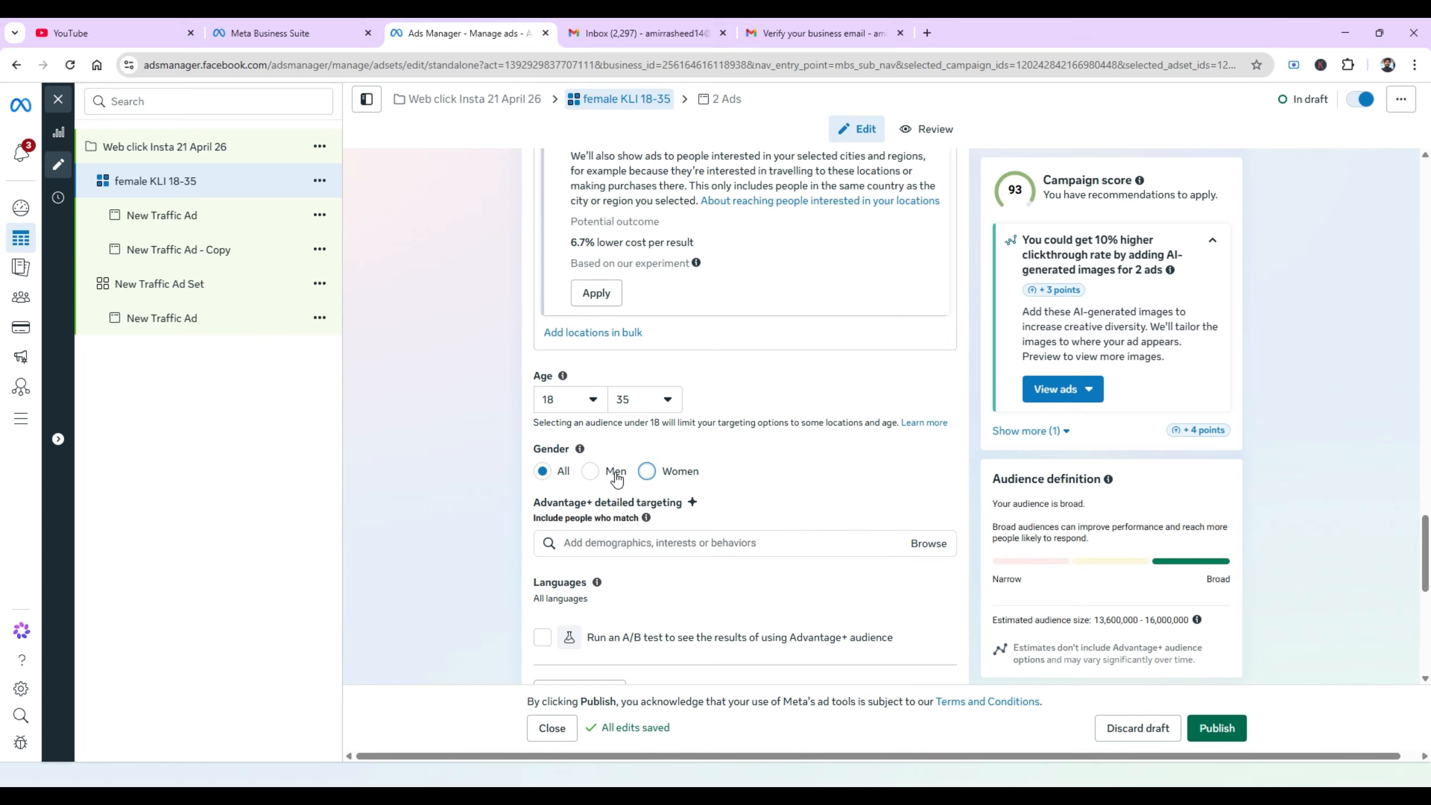
pyautogui.click(647, 471)
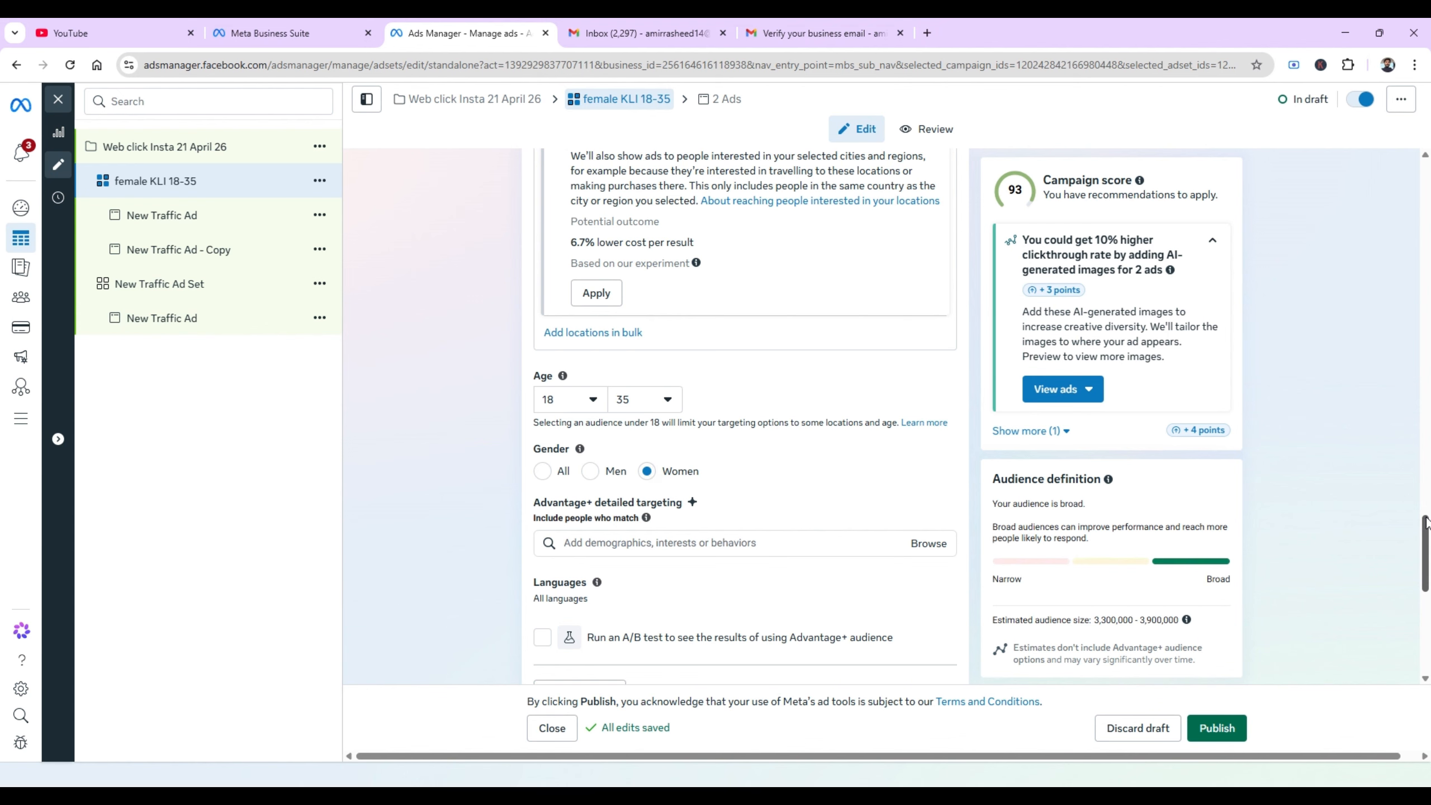
# Look over the suggested demographics, interests and behaviors for detailed targeting without adding any.
pyautogui.scroll(-3, 1426, 522)
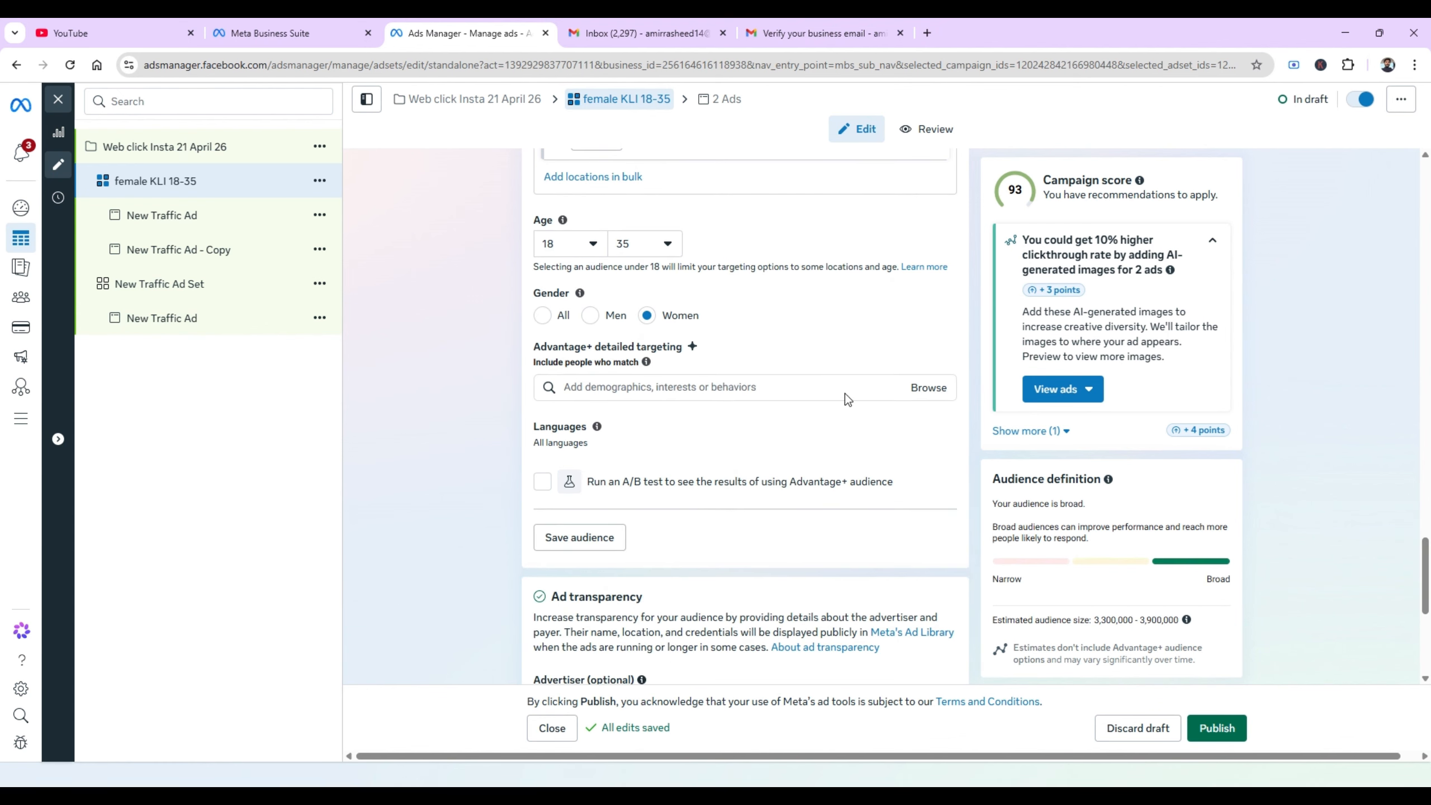
pyautogui.click(843, 387)
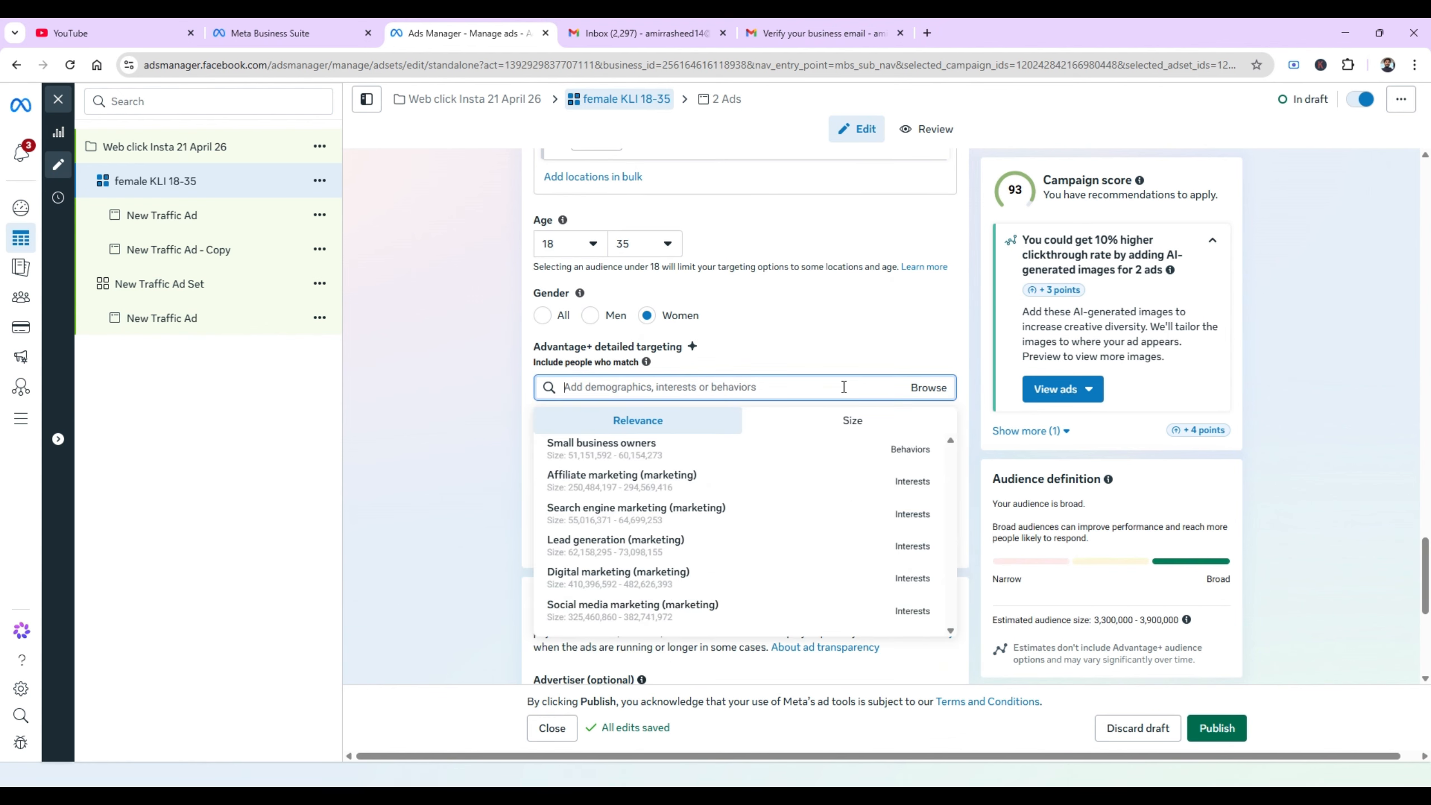
pyautogui.moveTo(649, 515)
pyautogui.click(504, 403)
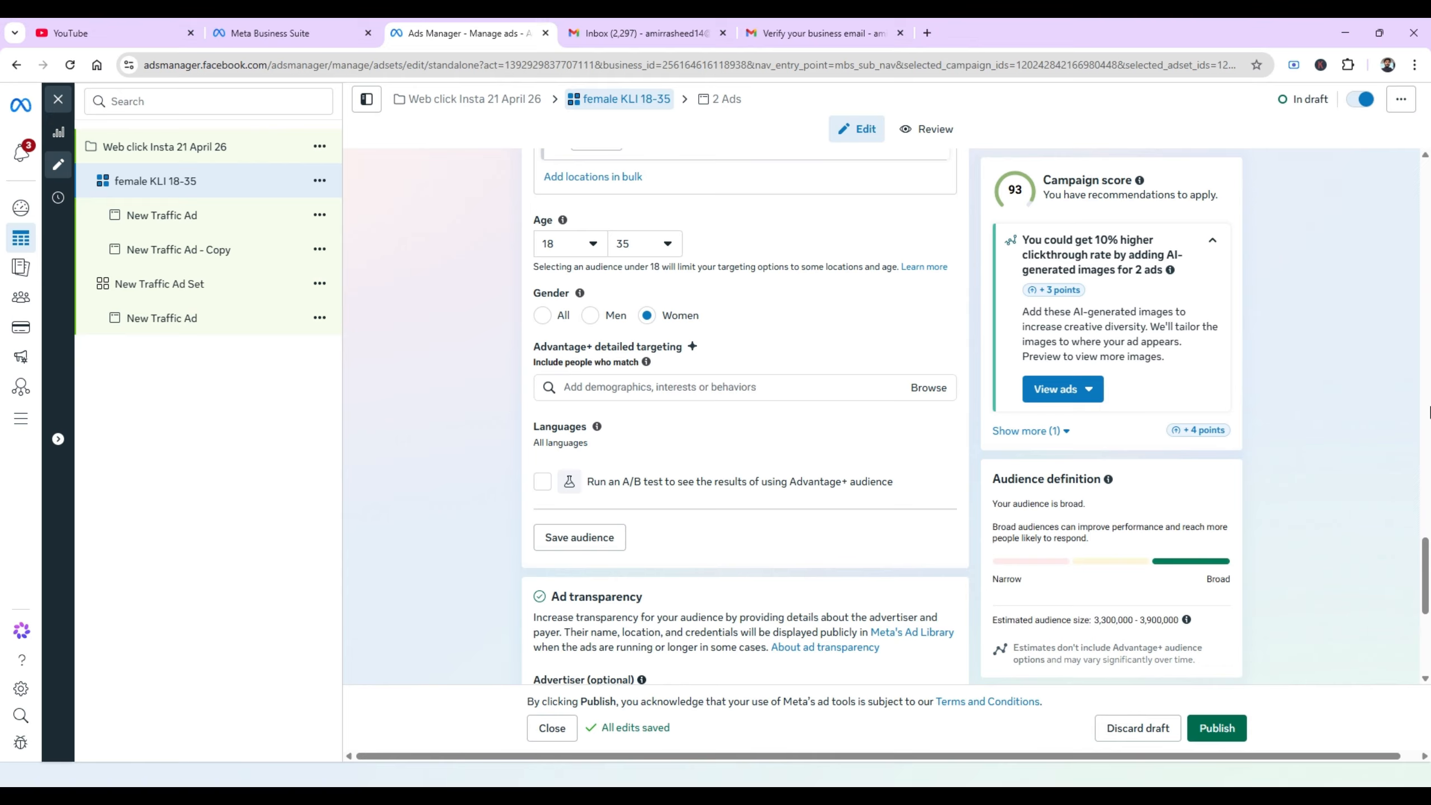
# Open the account's placement controls from the Placements section of the ad set.
pyautogui.moveTo(1427, 552); pyautogui.dragTo(1427, 609)
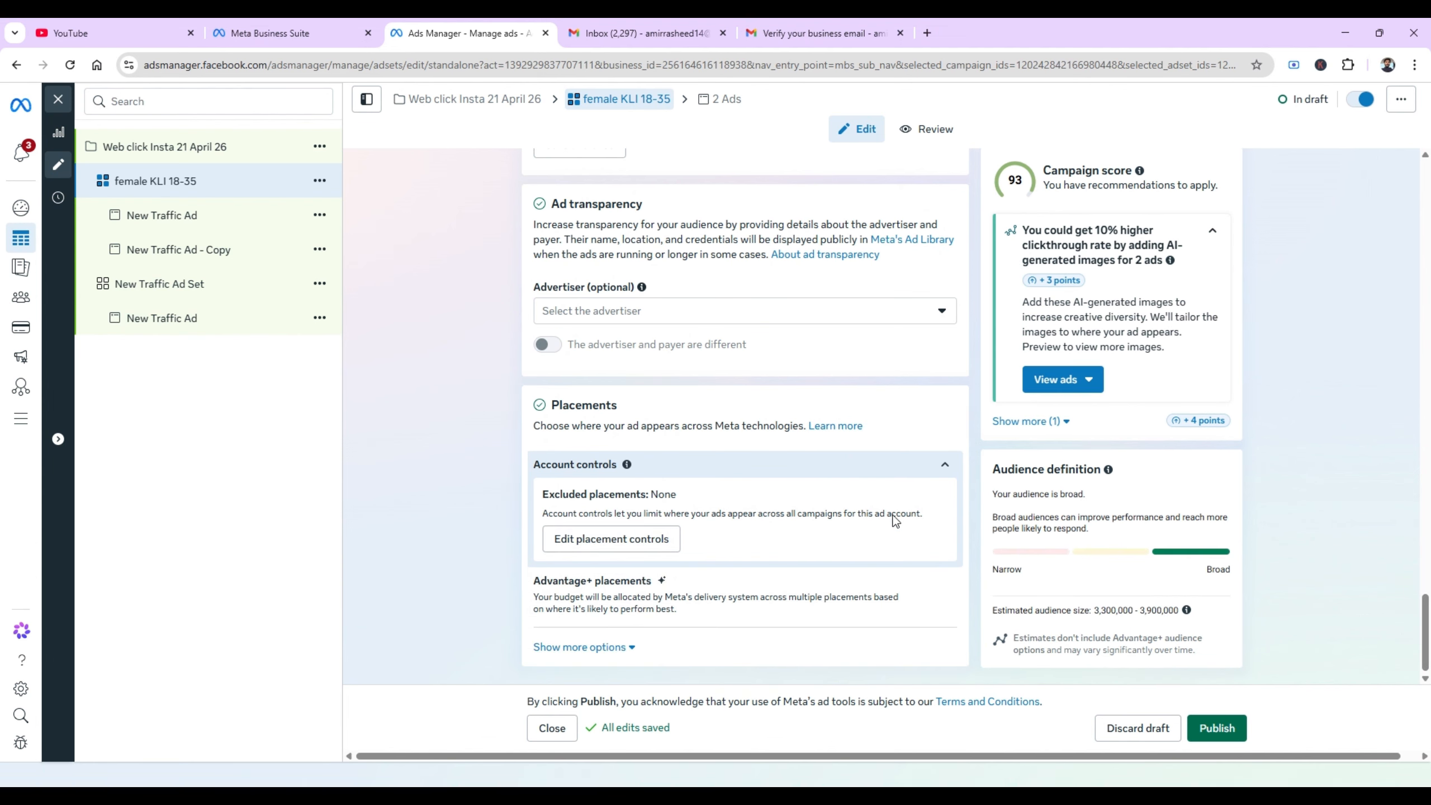
pyautogui.click(651, 544)
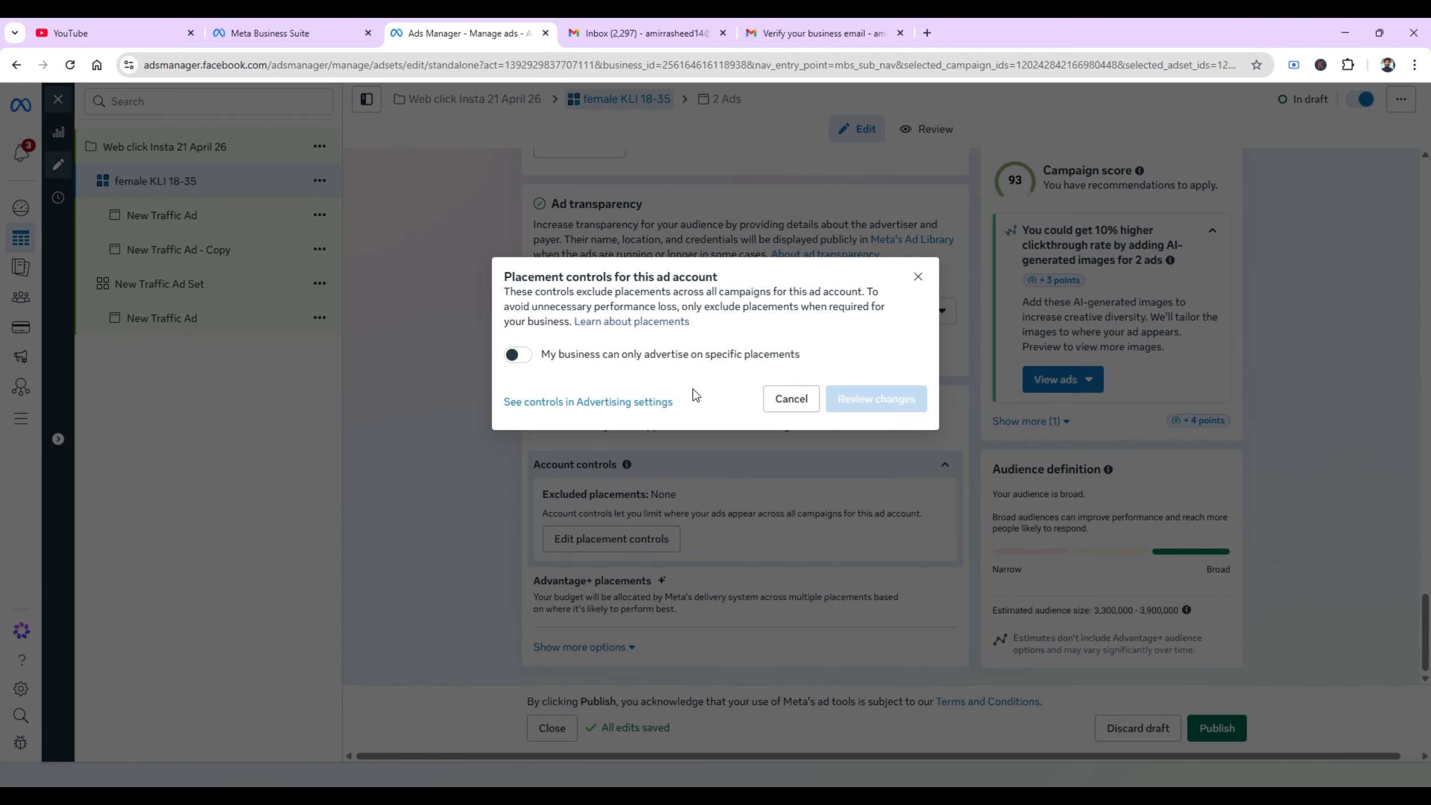
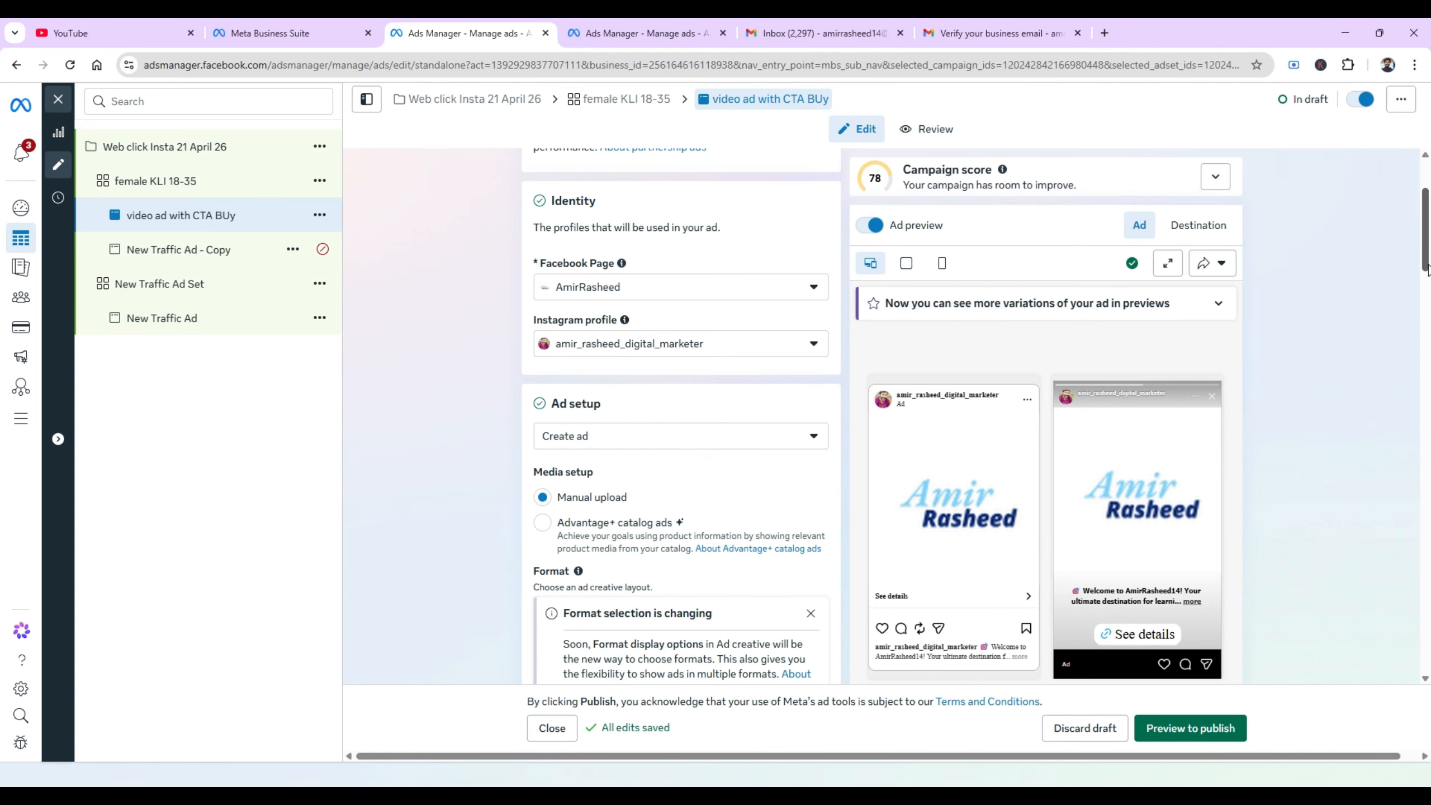
# Turn off multi-advertiser ads for the video ad and set its website browser add-on to None.
pyautogui.scroll(-5, 1426, 270)
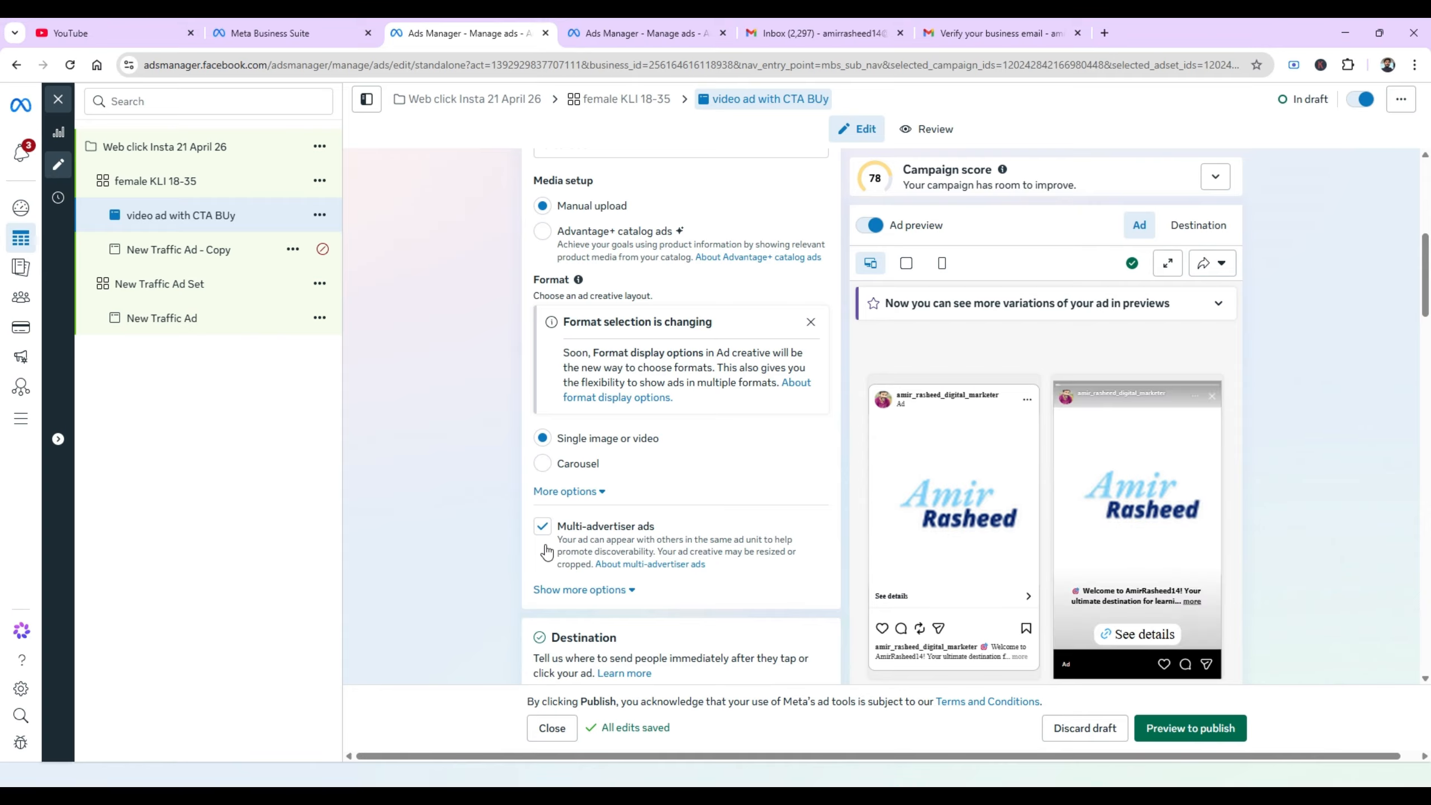
pyautogui.click(542, 527)
pyautogui.moveTo(1425, 307); pyautogui.dragTo(1425, 367)
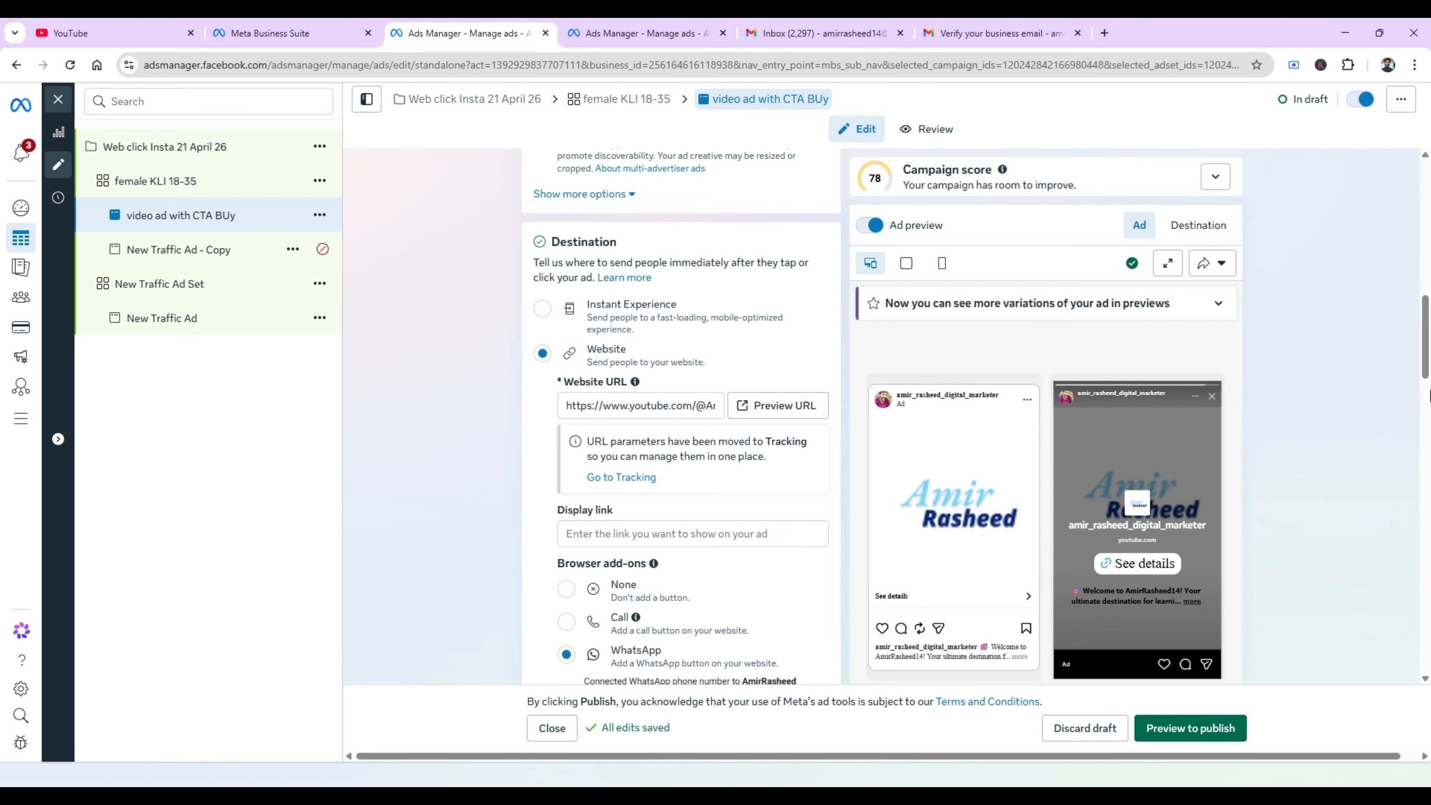
pyautogui.scroll(-3, 711, 385)
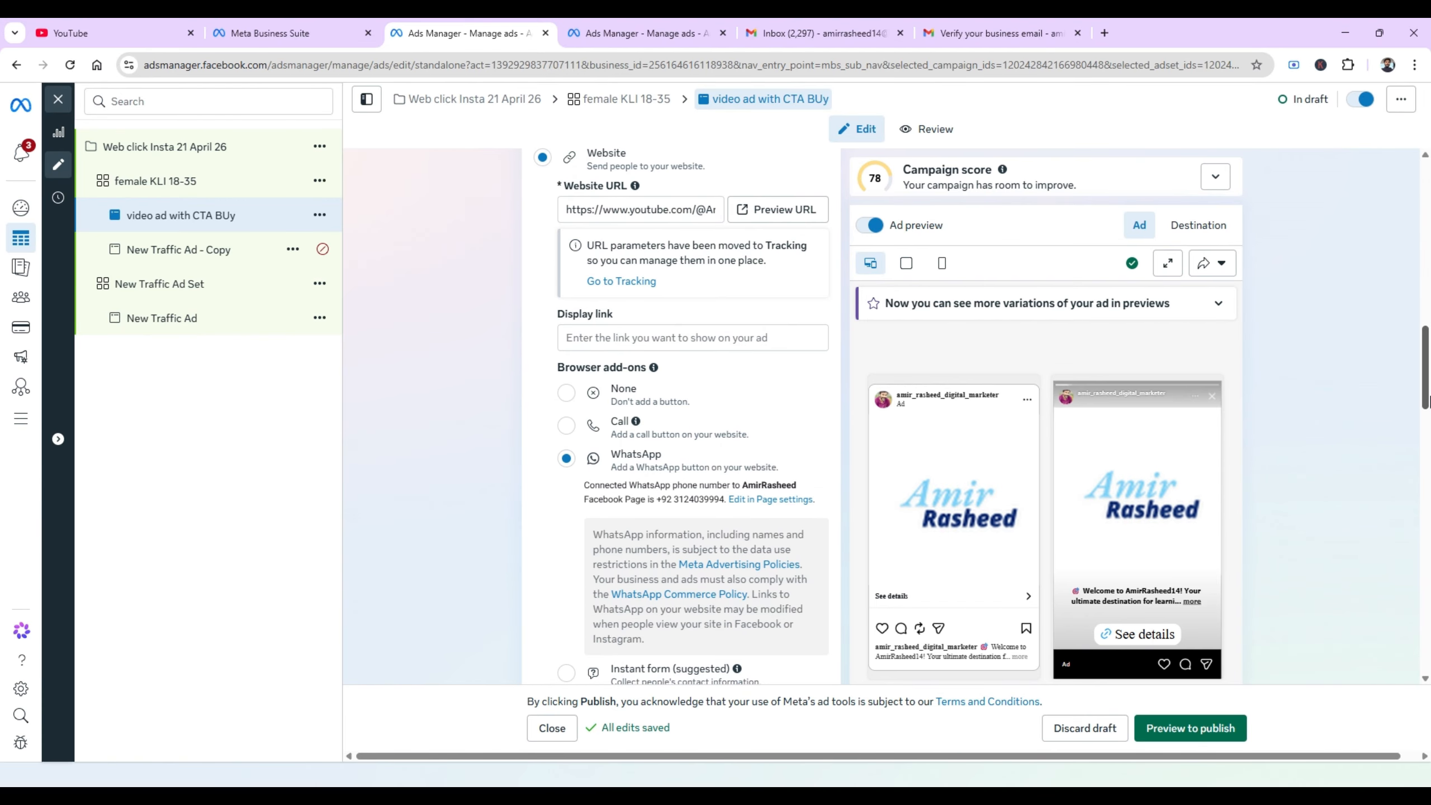
pyautogui.click(566, 392)
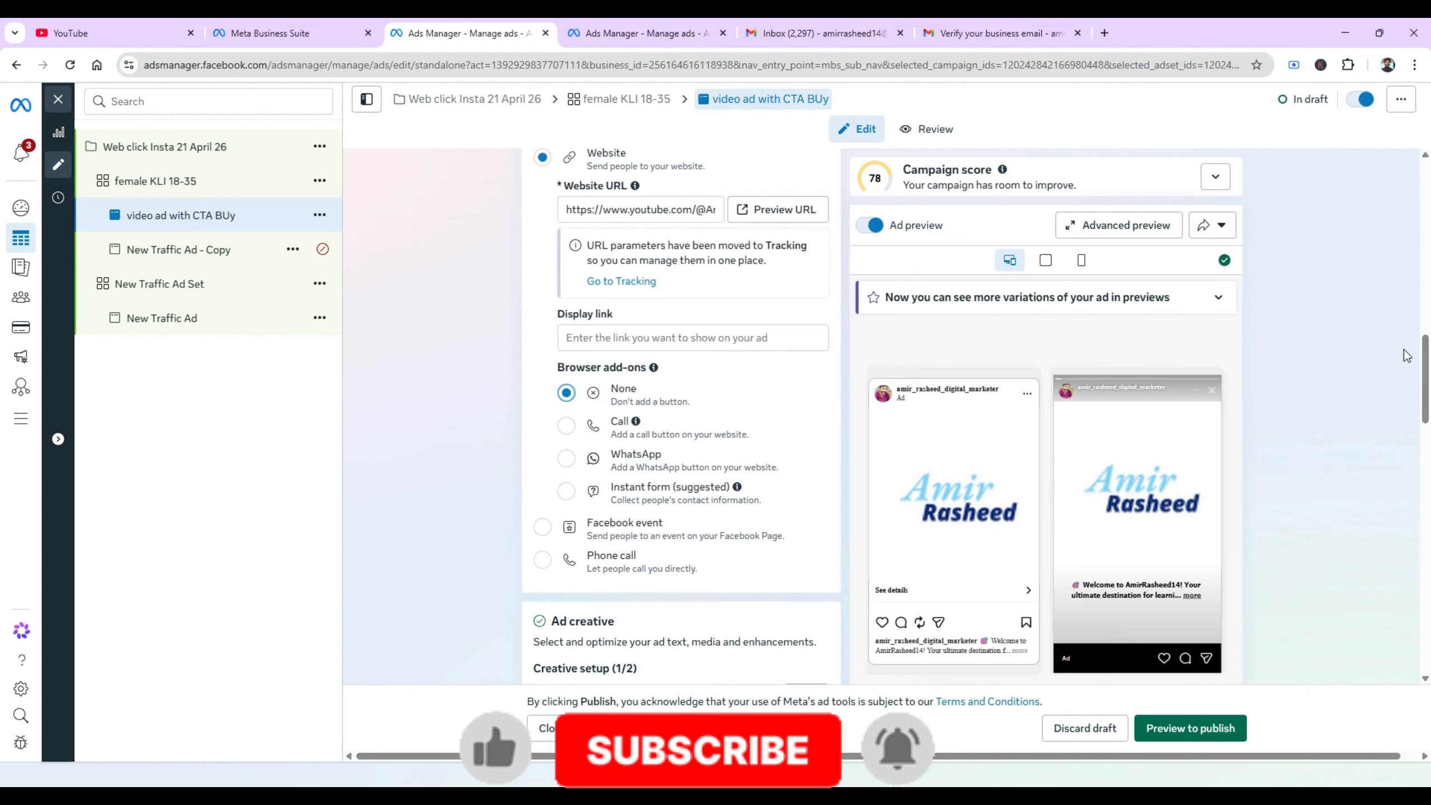
# Remove the ad's current media and bring up the image library for adding a new image, without uploading a file.
pyautogui.moveTo(1427, 382); pyautogui.dragTo(1417, 451)
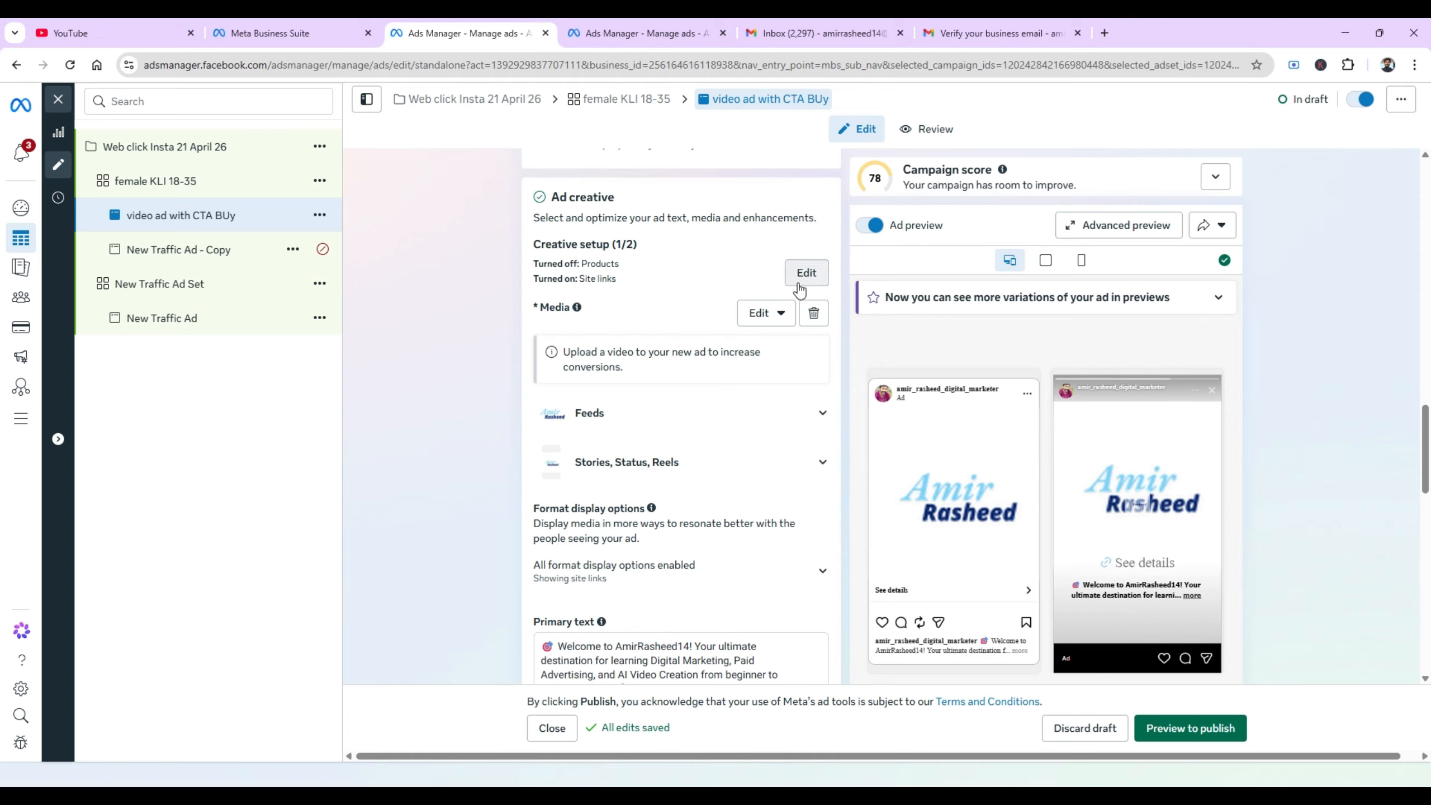
pyautogui.click(814, 314)
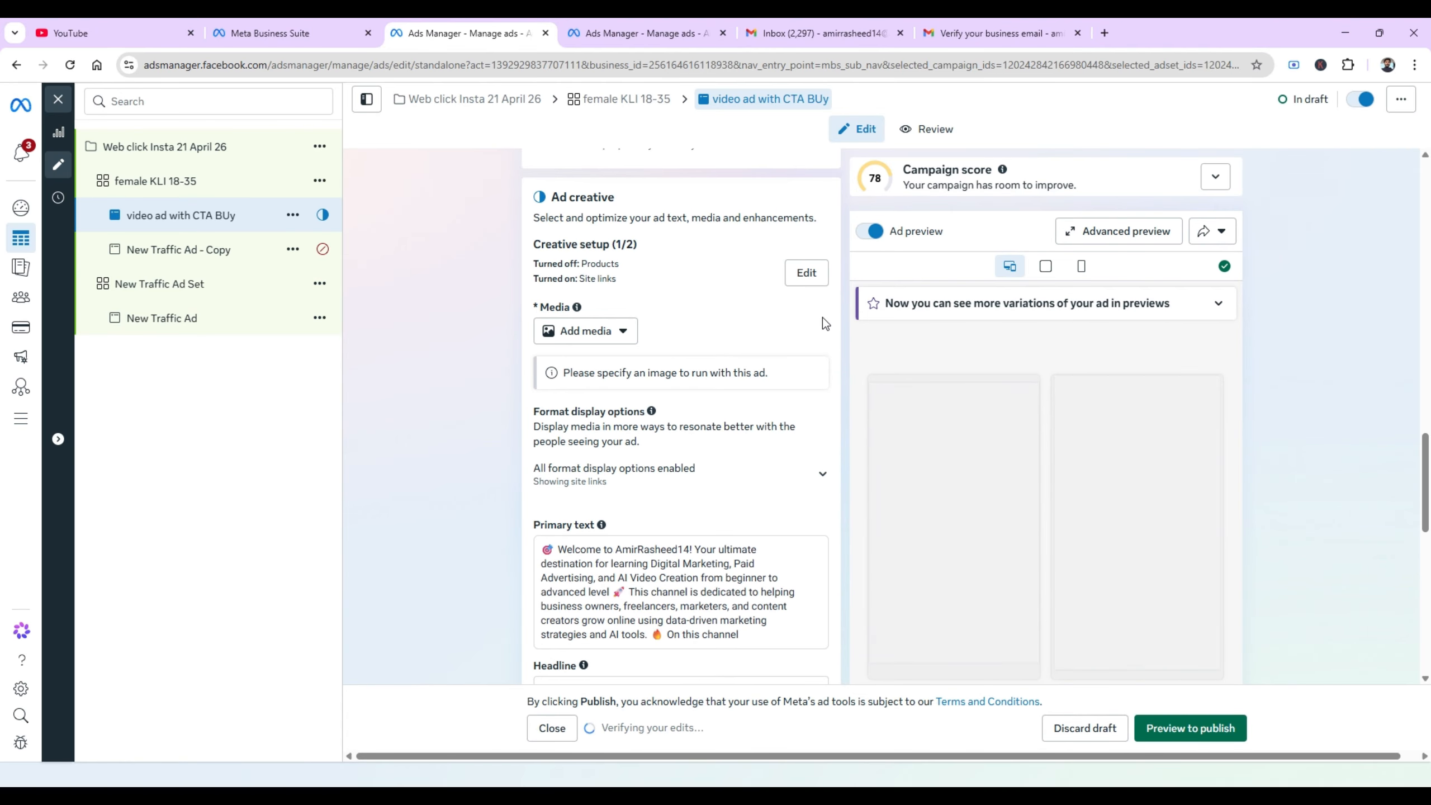
pyautogui.click(586, 335)
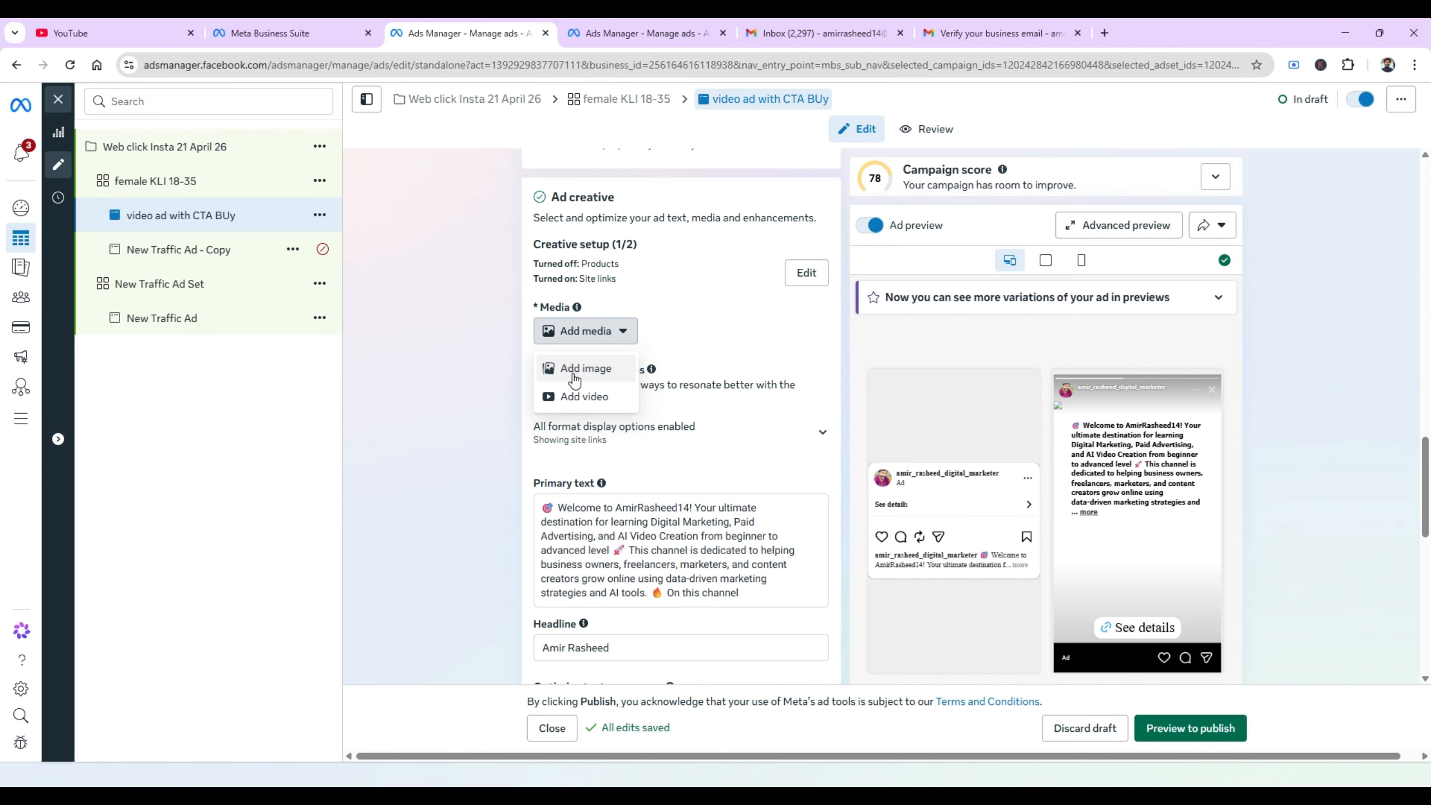
pyautogui.click(573, 370)
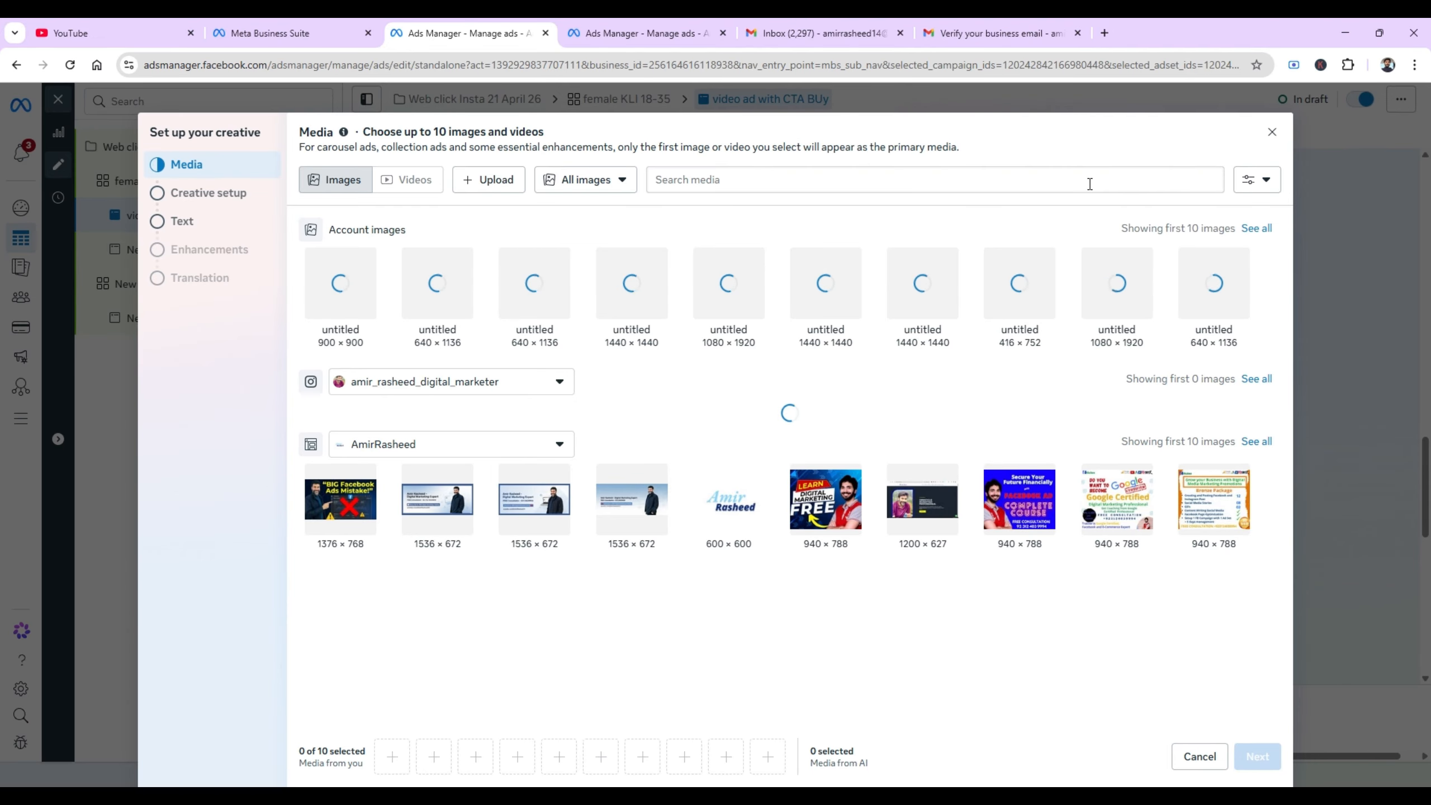
pyautogui.click(483, 188)
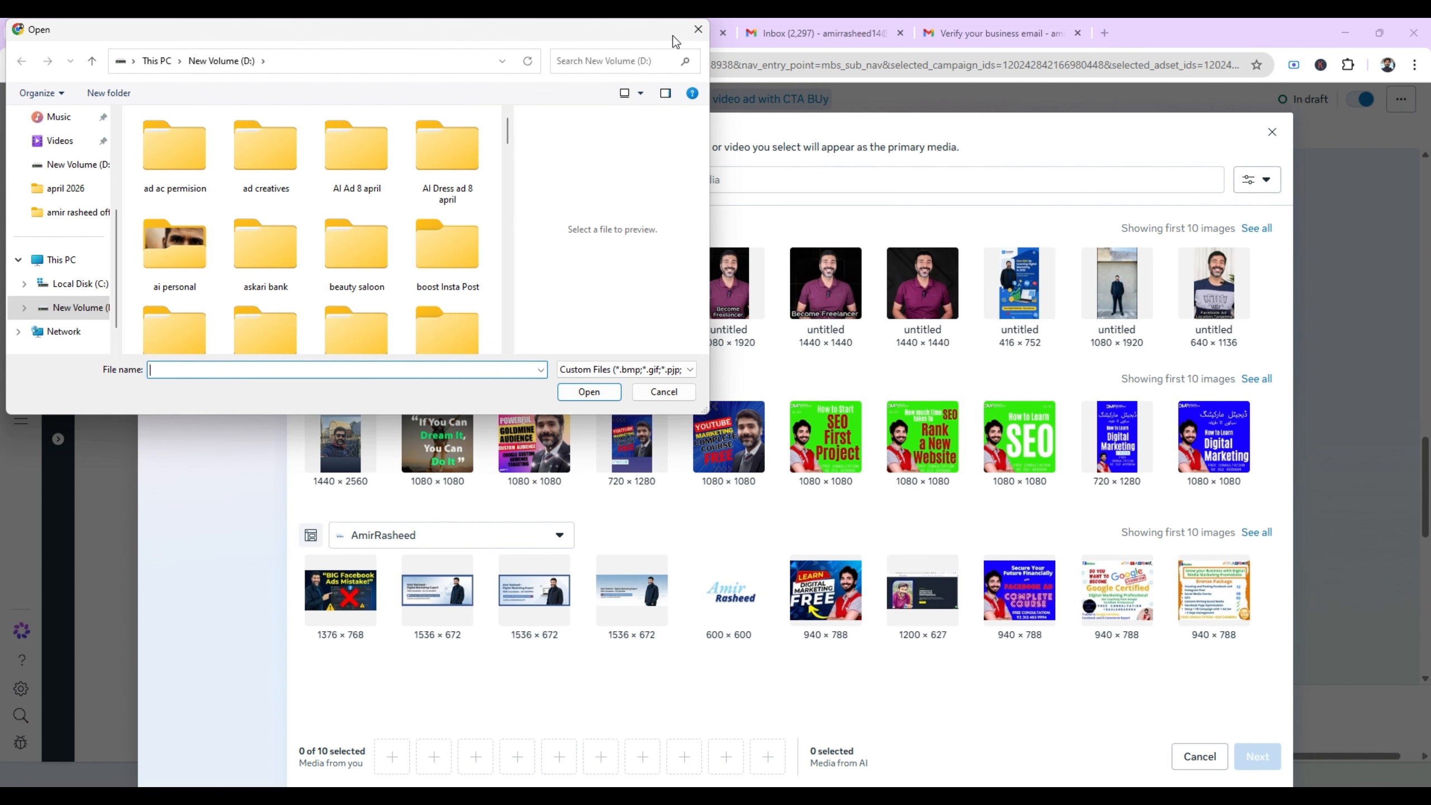
pyautogui.click(697, 29)
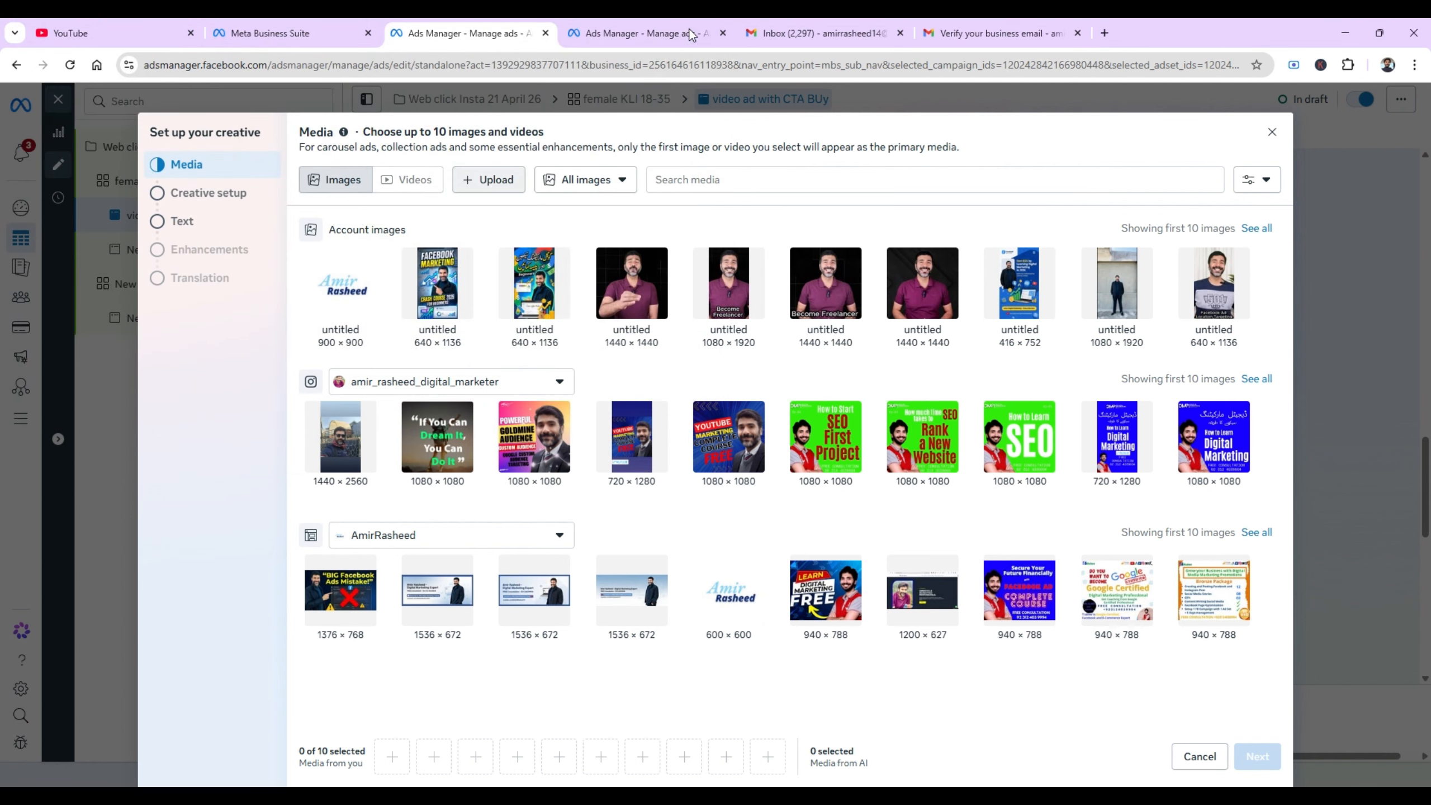
# Select the third account image (640 × 1136) as the ad's media and continue past the creative setup to the text stage.
pyautogui.moveTo(510, 301)
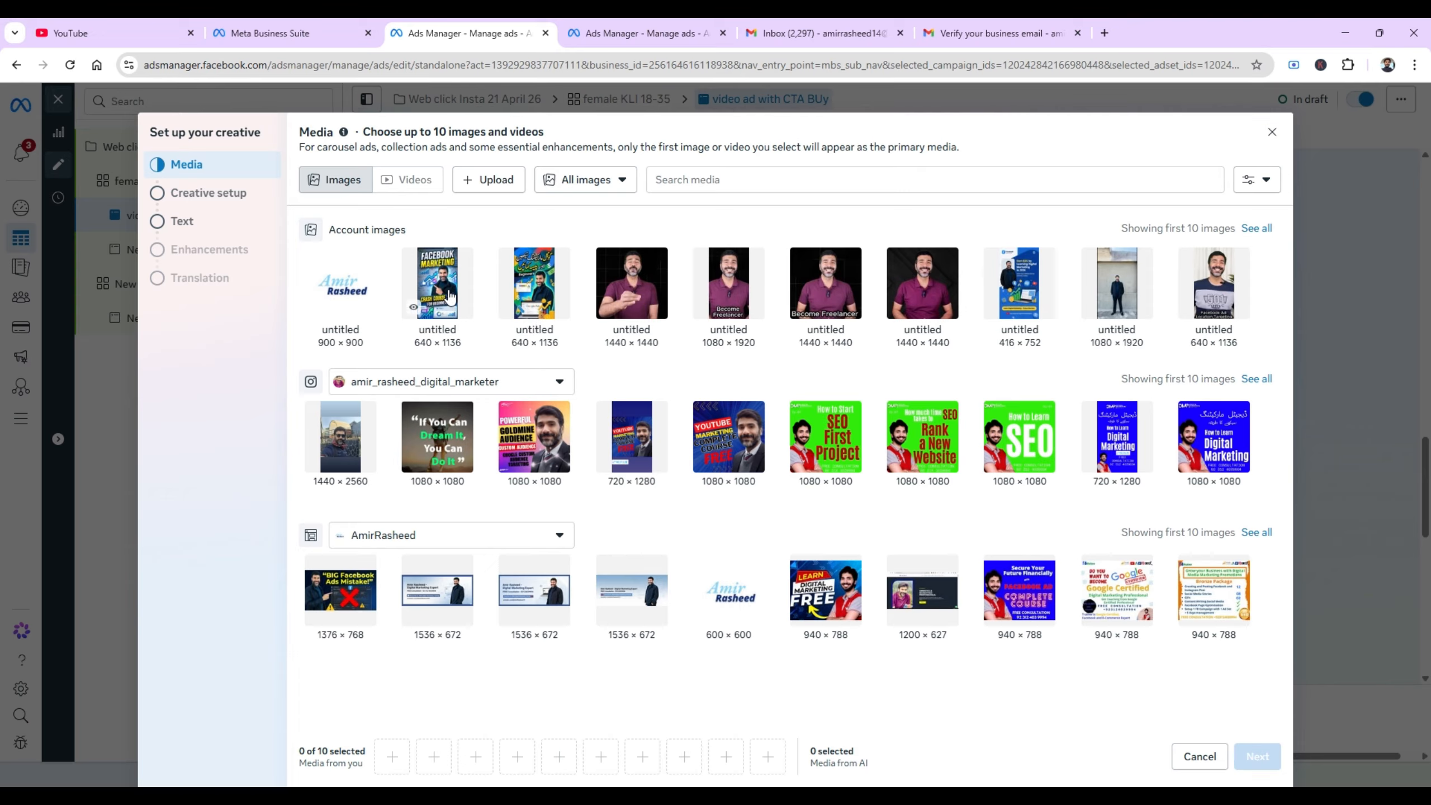
pyautogui.click(527, 296)
pyautogui.click(526, 296)
pyautogui.click(527, 296)
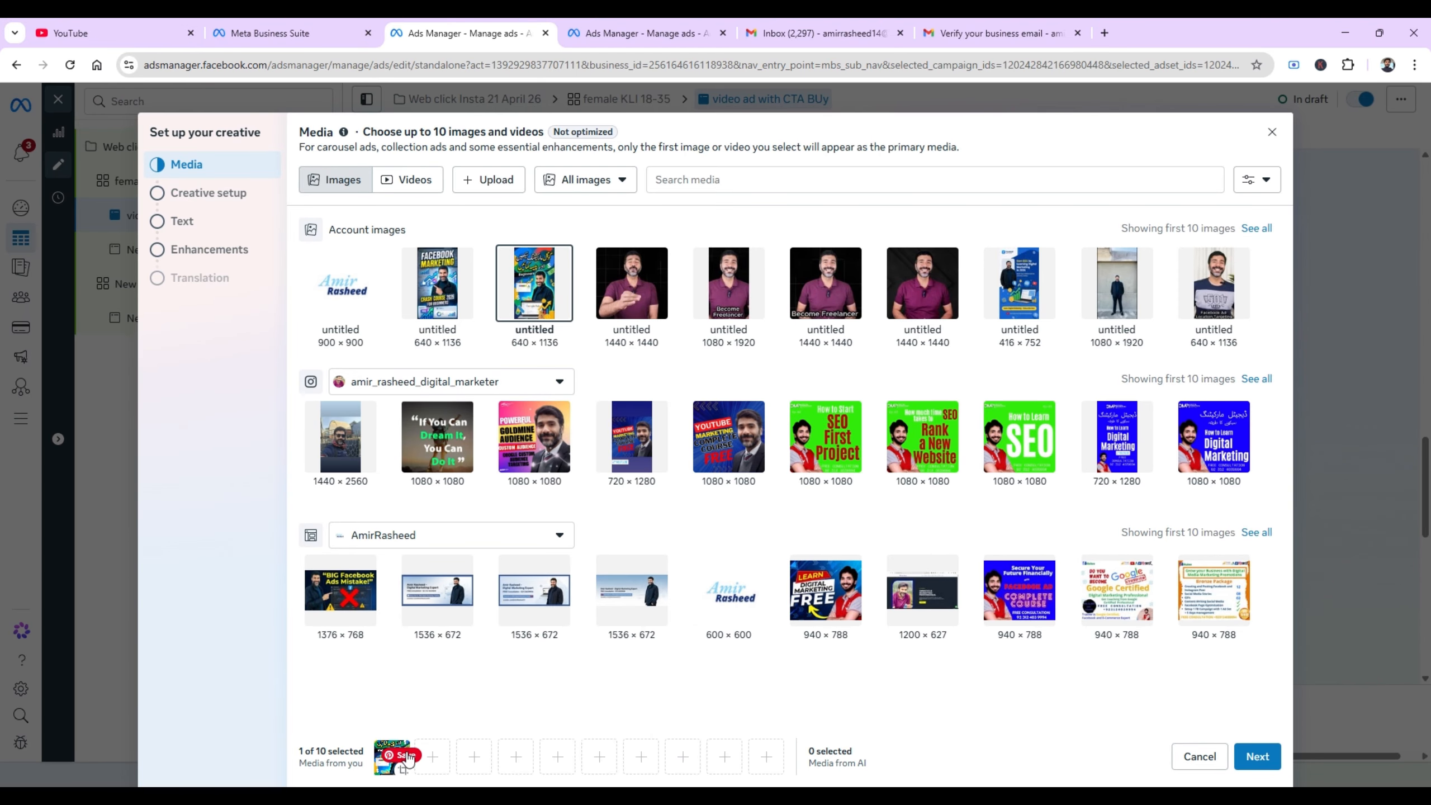
pyautogui.click(1254, 757)
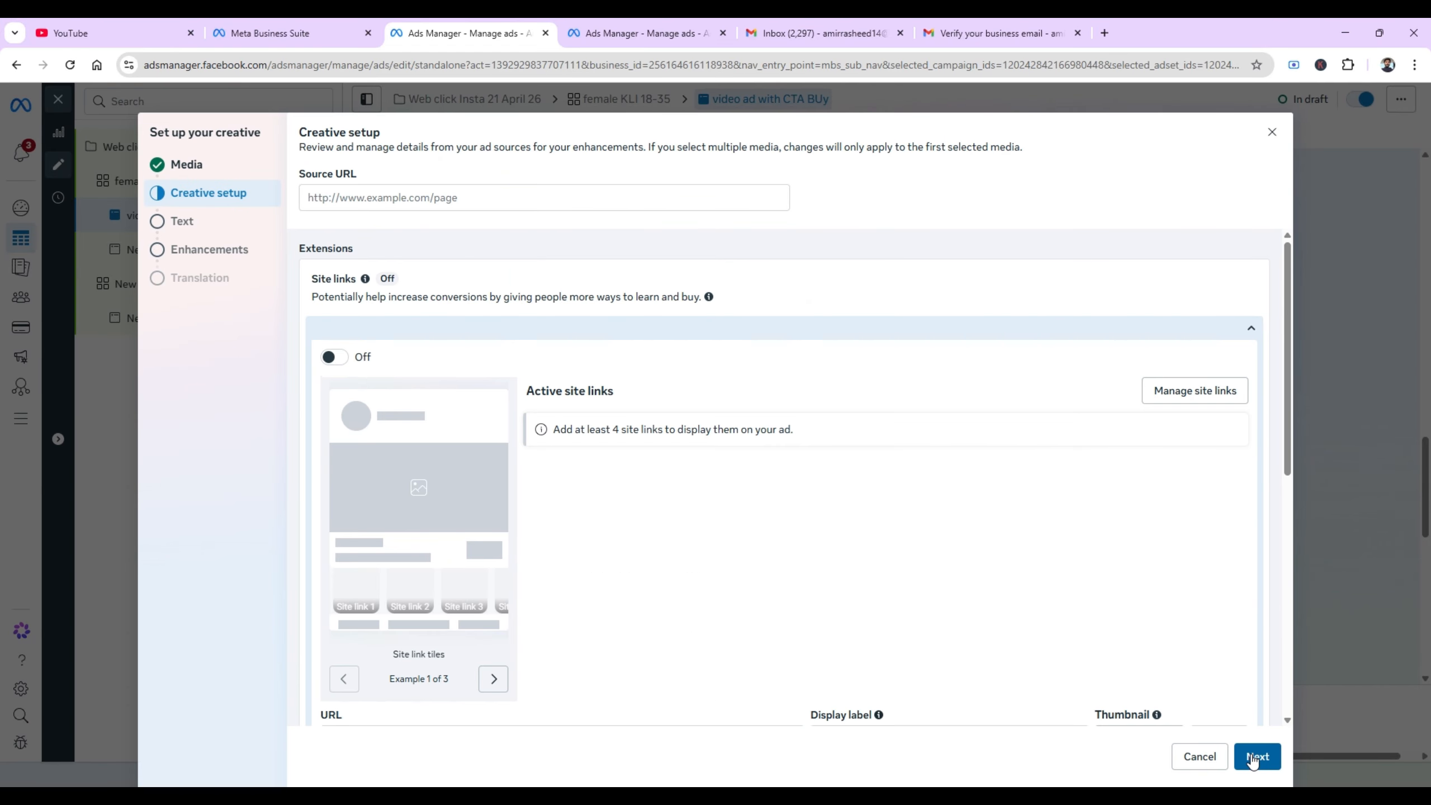
pyautogui.click(1252, 759)
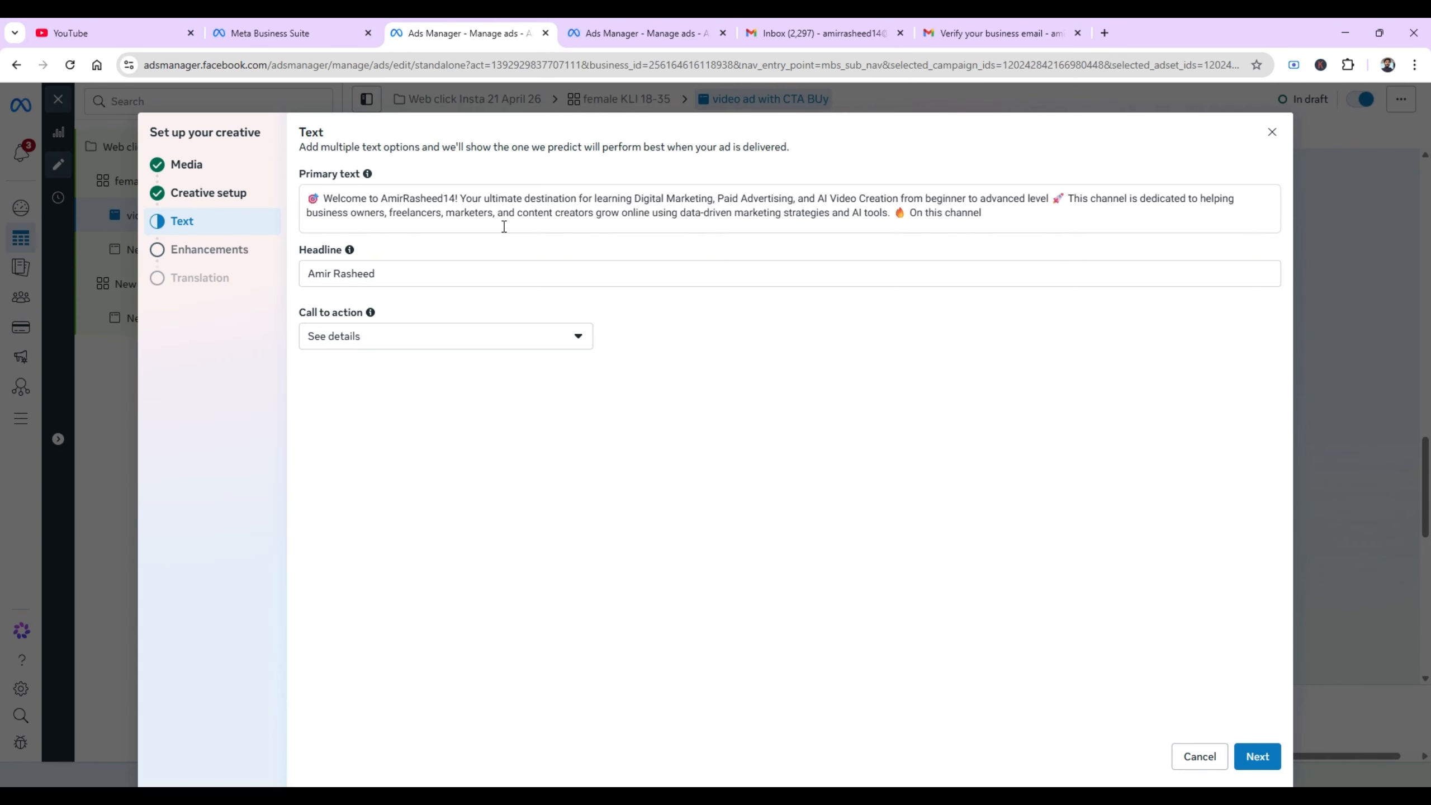
# Set the ad's call to action to Order now, keeping the existing headline.
pyautogui.click(451, 278)
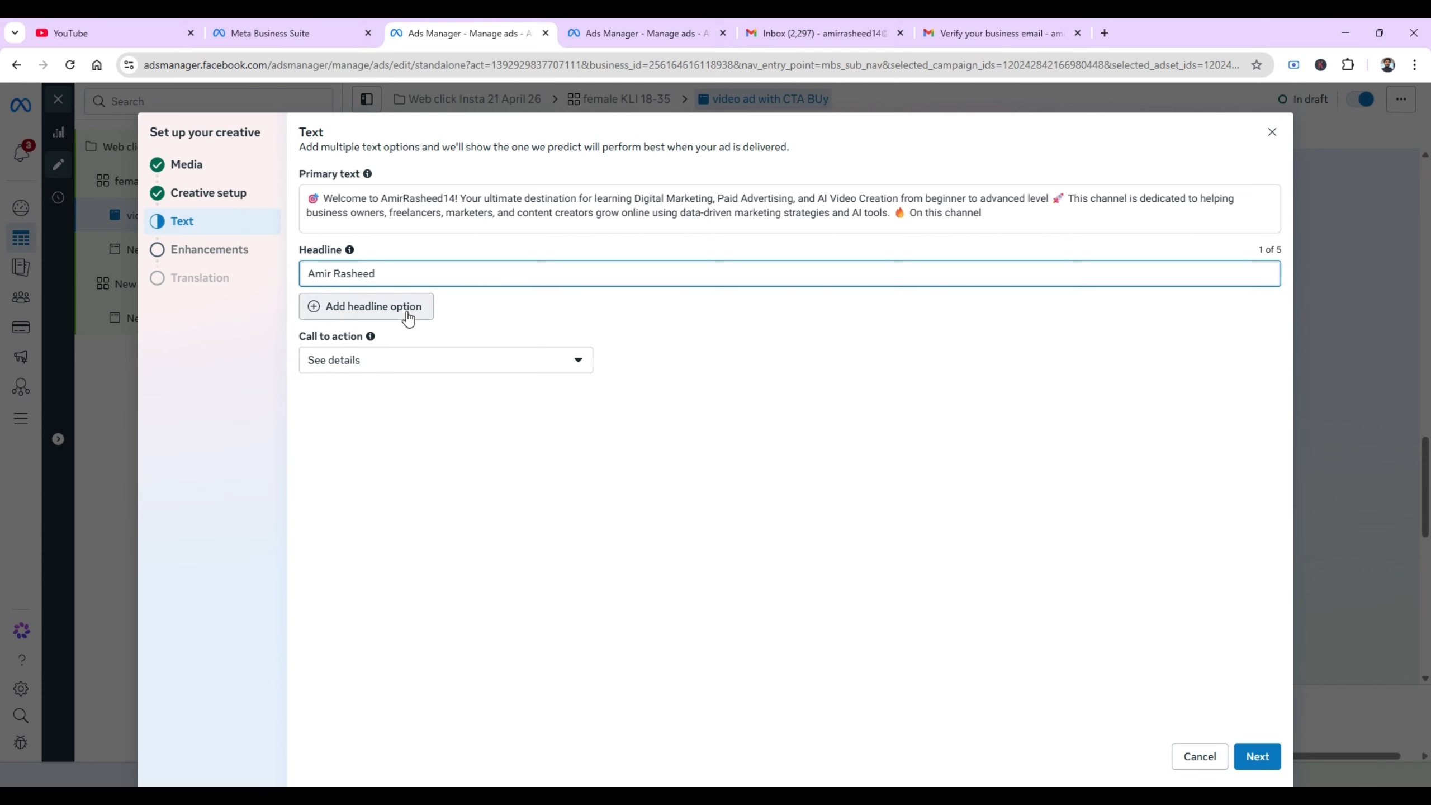
pyautogui.click(420, 361)
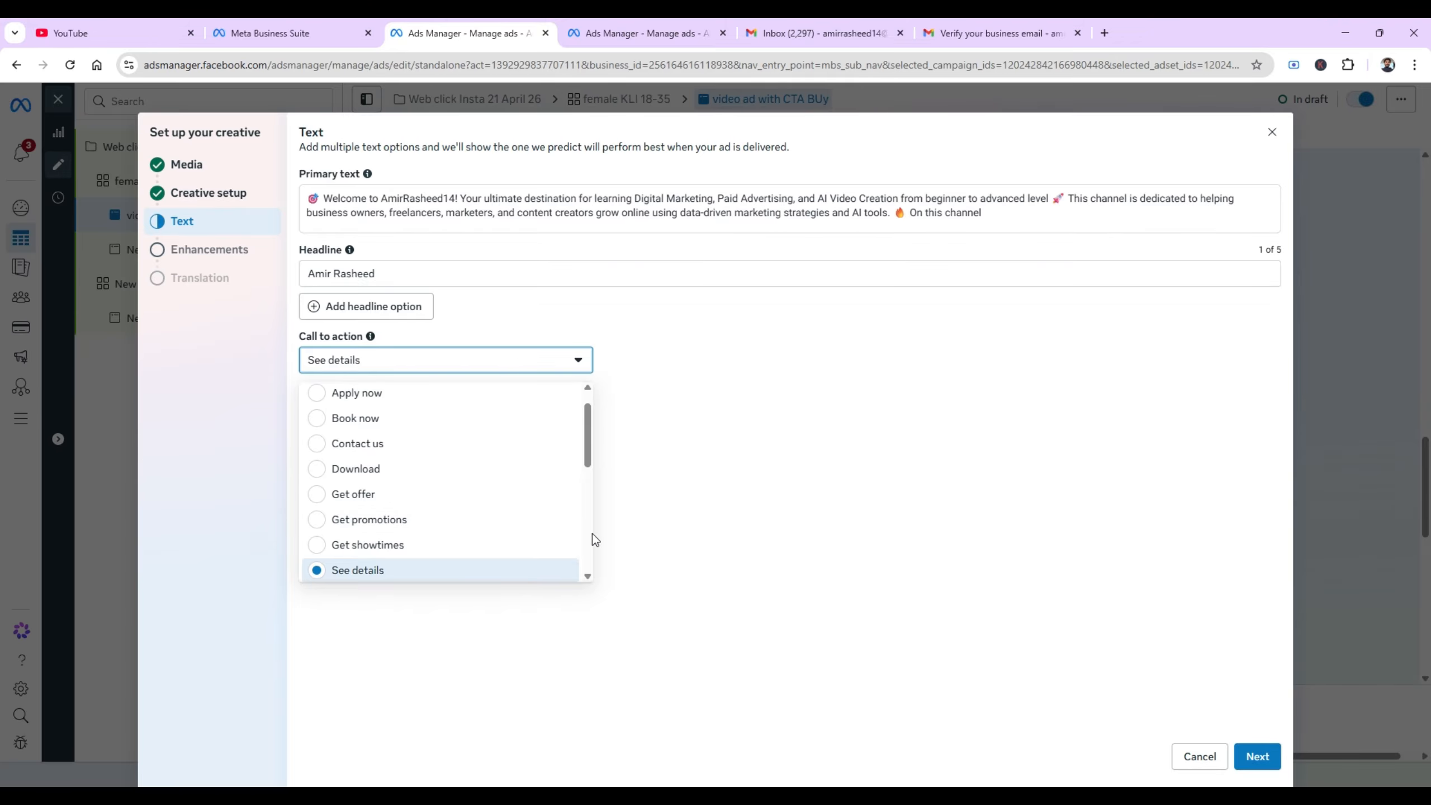
pyautogui.scroll(-3, 591, 535)
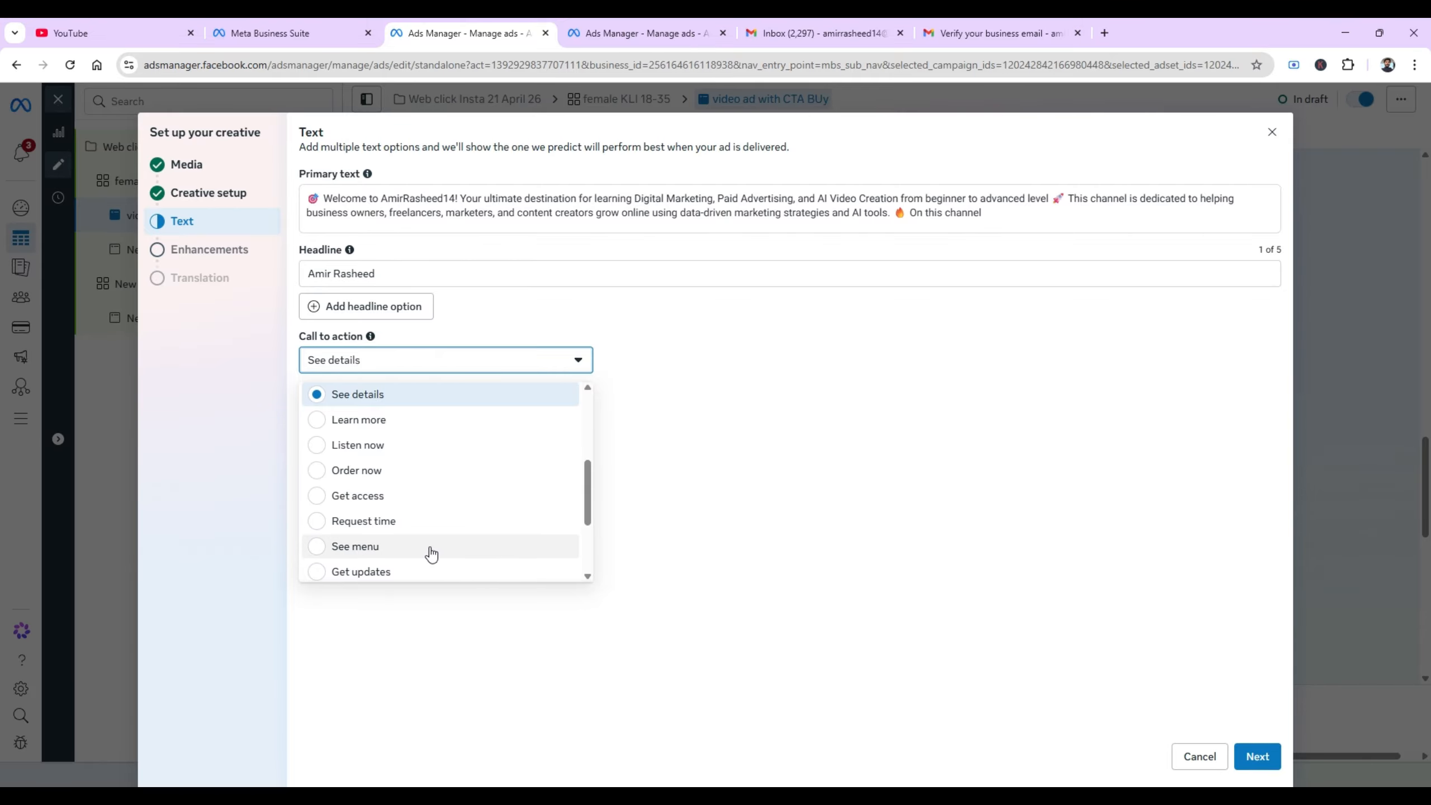
pyautogui.click(399, 474)
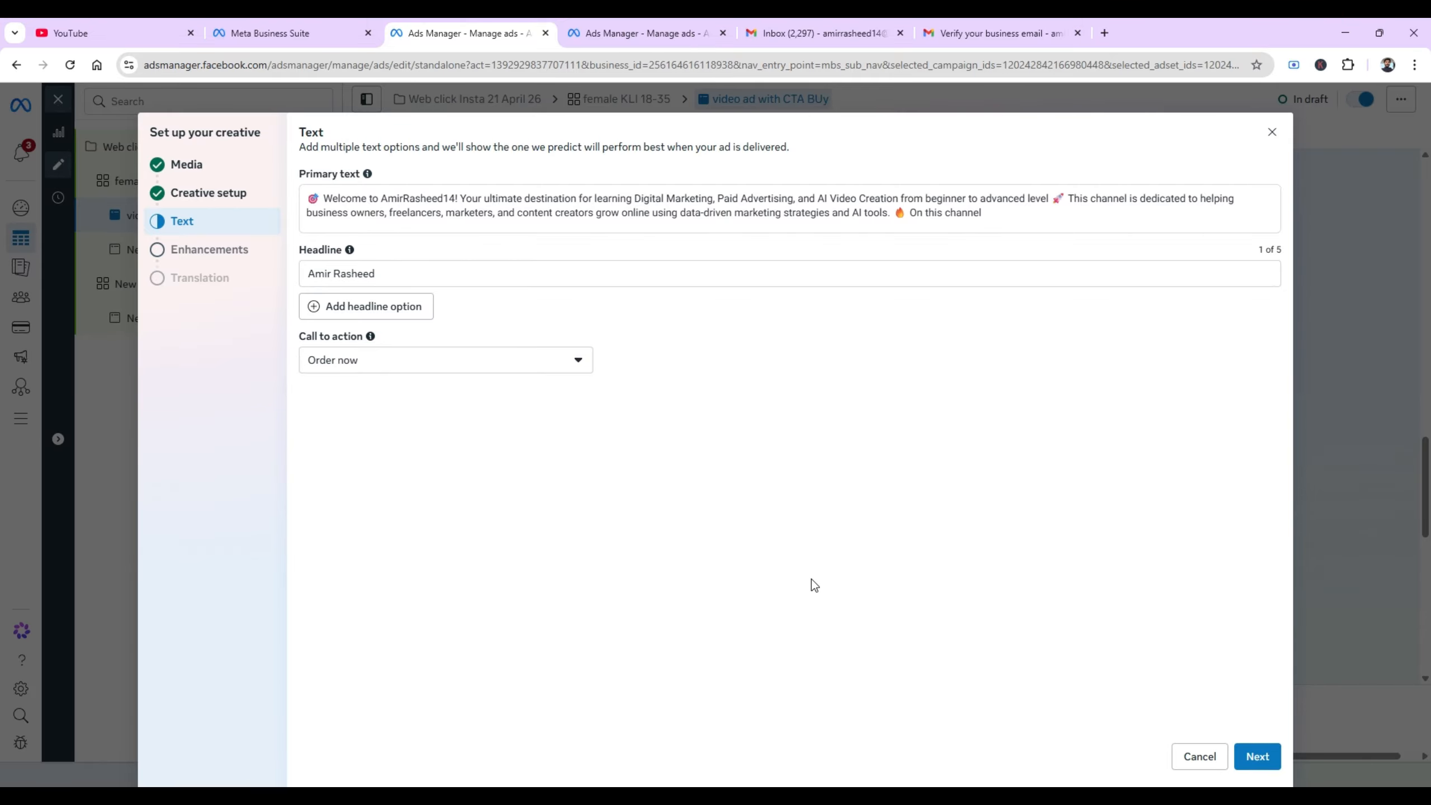
# Preview the second Visual touch-ups example and finish setting up the creative with the default enhancements.
pyautogui.click(1256, 756)
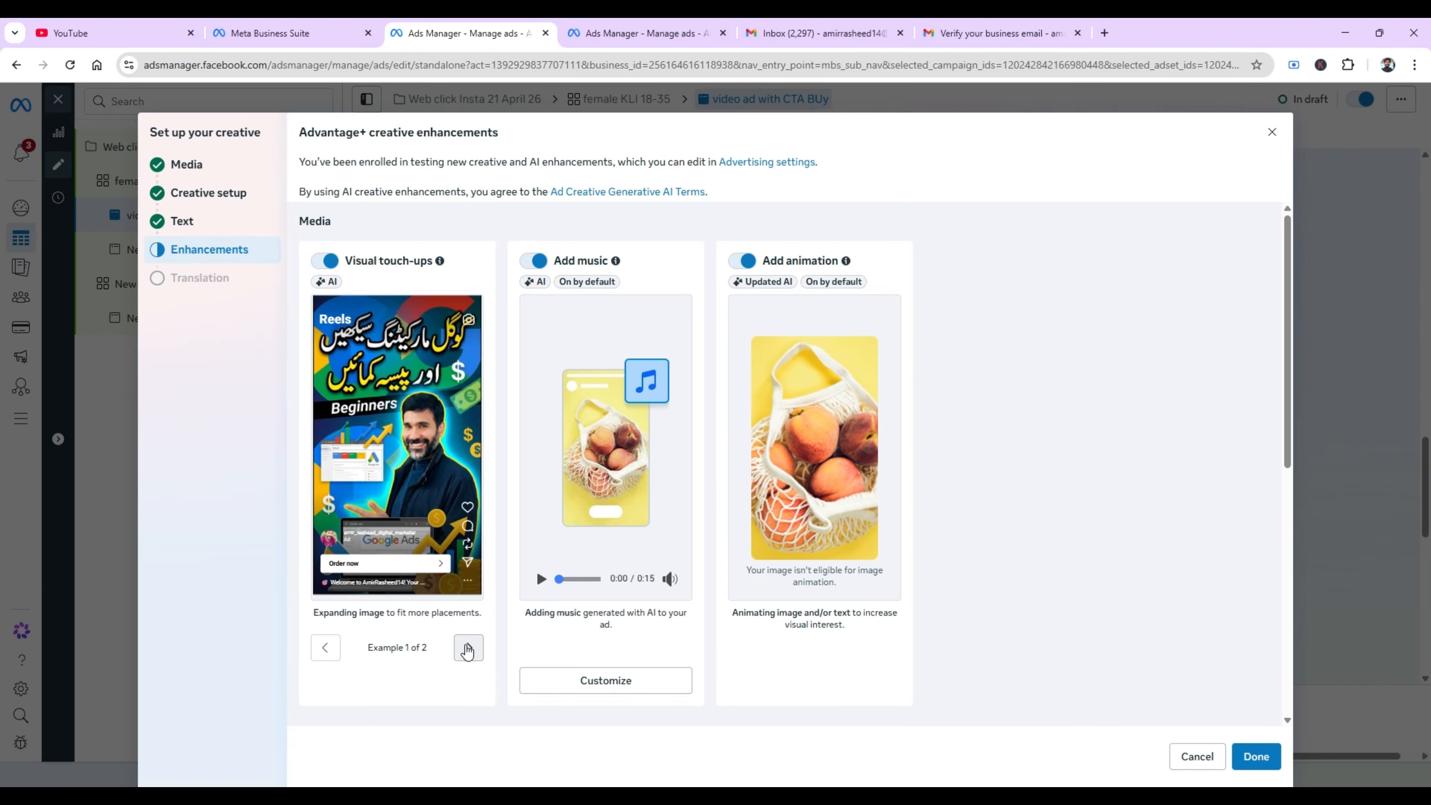
pyautogui.click(468, 648)
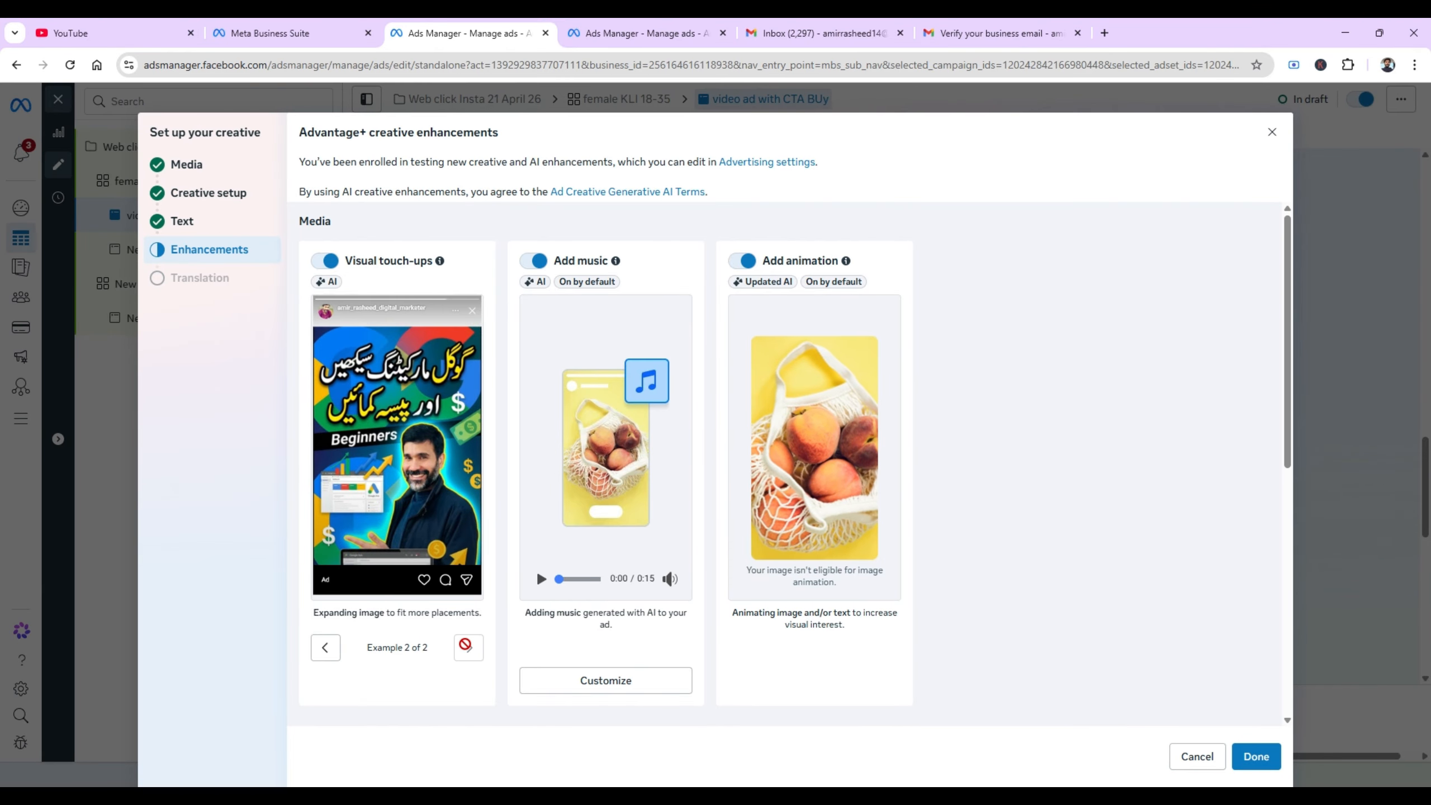
pyautogui.click(1271, 754)
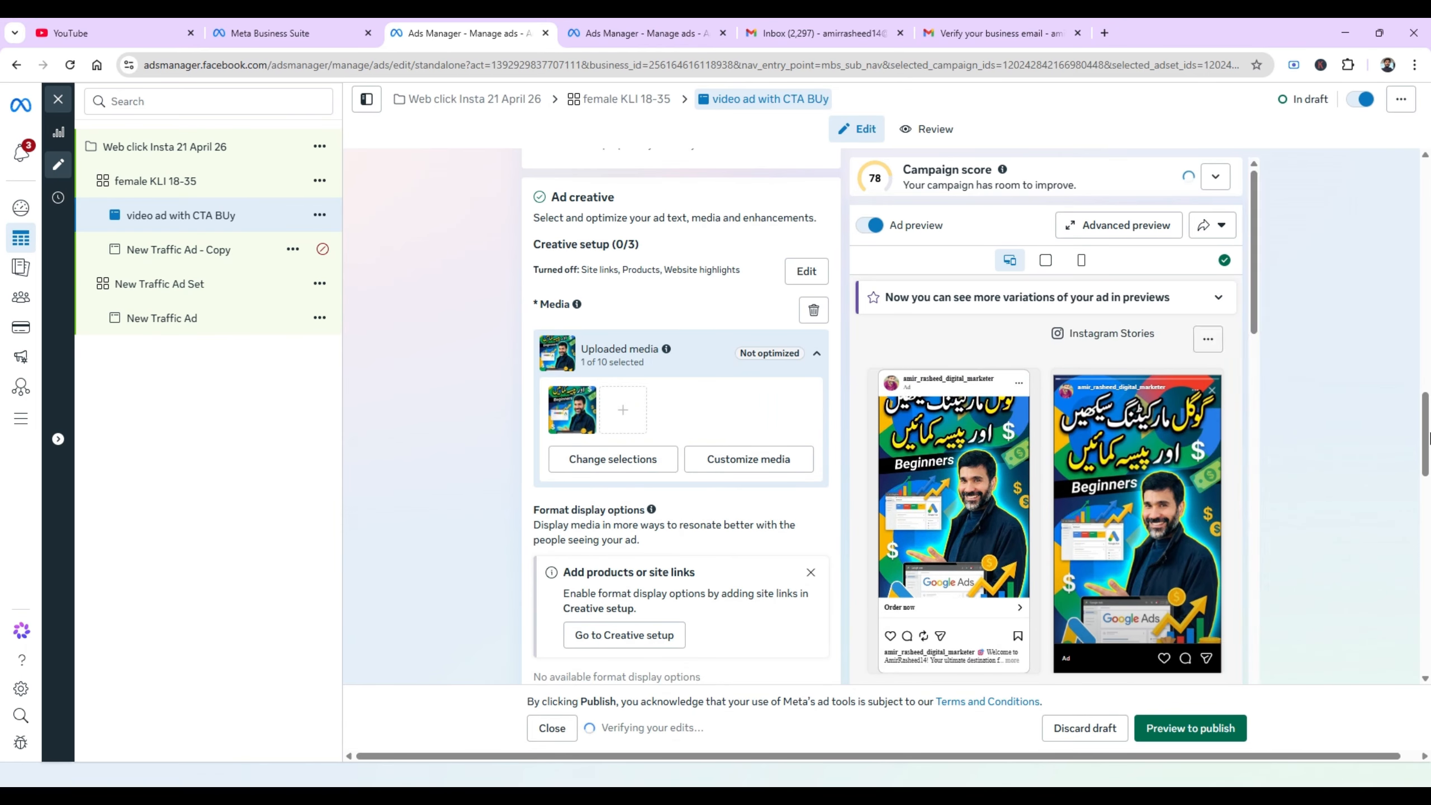
# Review the ad's primary text, headline, call to action, creative enhancements, creative testing, languages and tracking settings.
pyautogui.scroll(-7, 1425, 459)
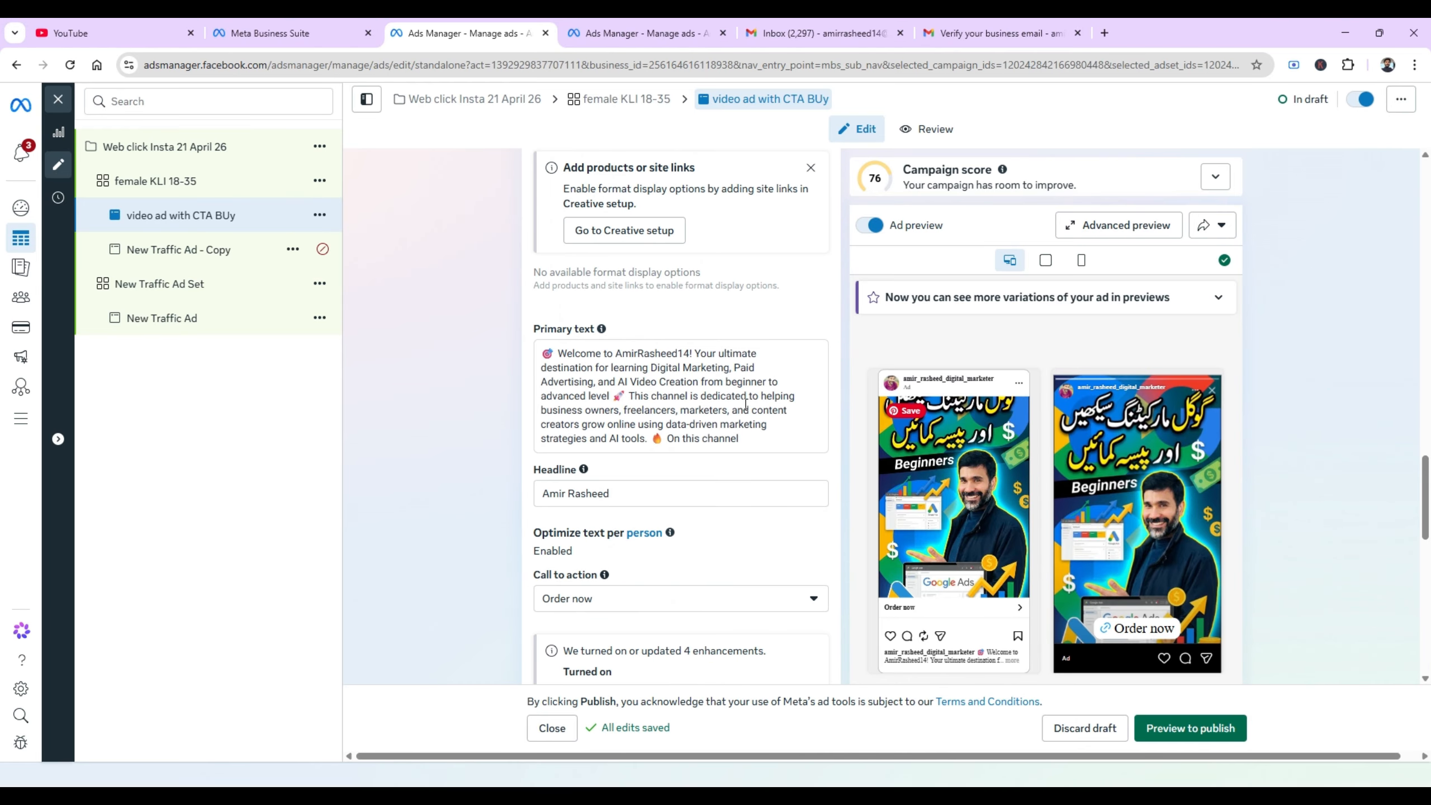
pyautogui.click(610, 494)
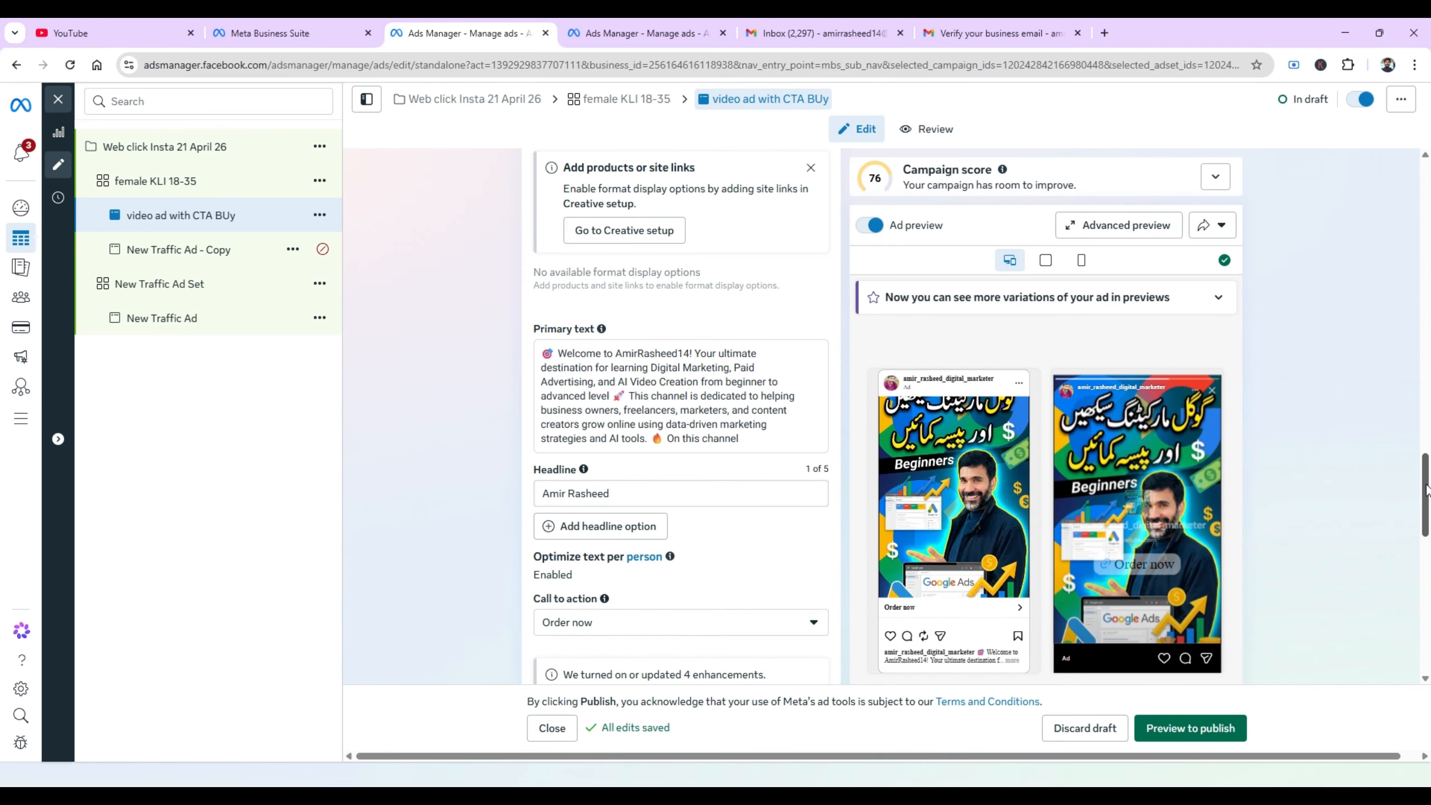
pyautogui.moveTo(1425, 489); pyautogui.dragTo(1425, 545)
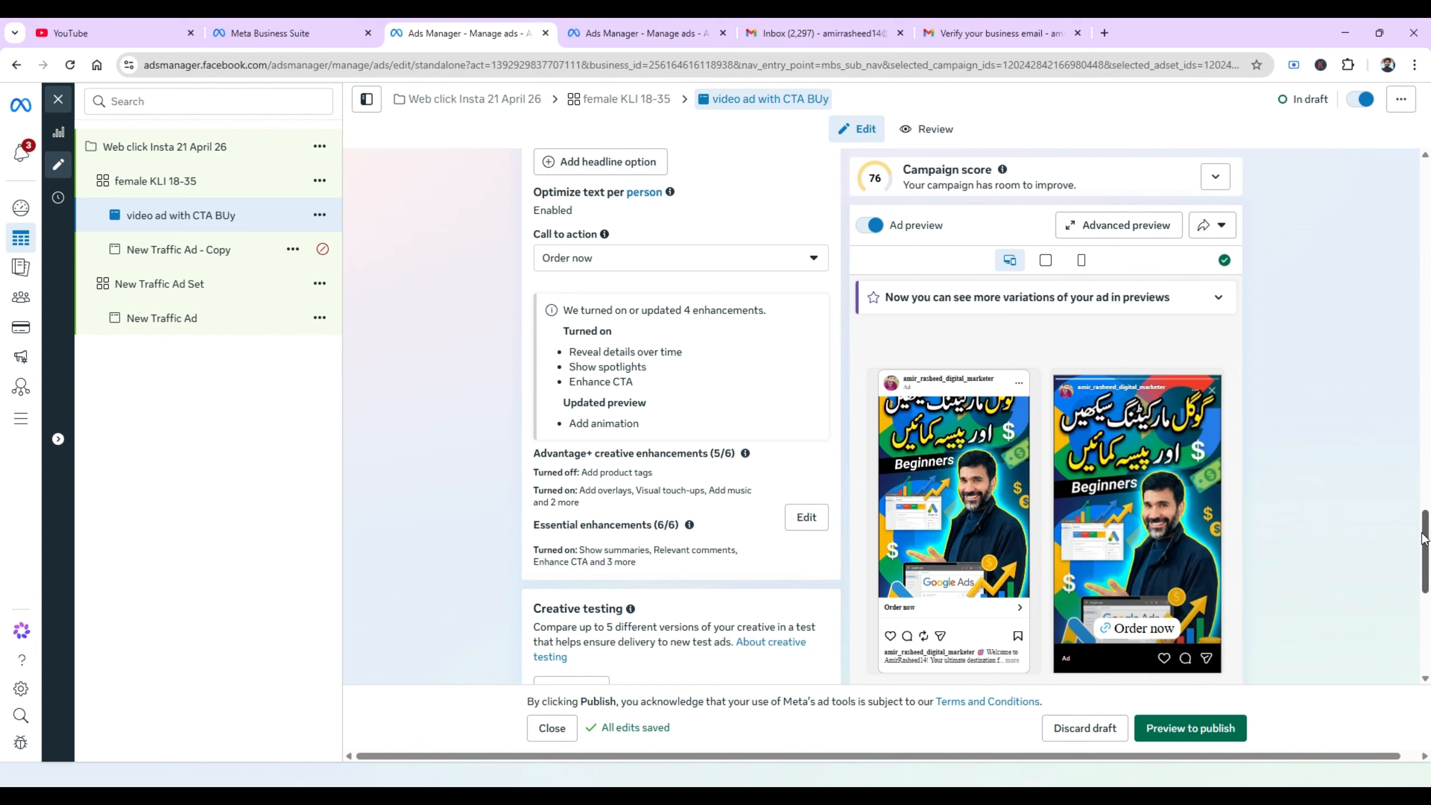
pyautogui.moveTo(1428, 539); pyautogui.dragTo(1428, 559)
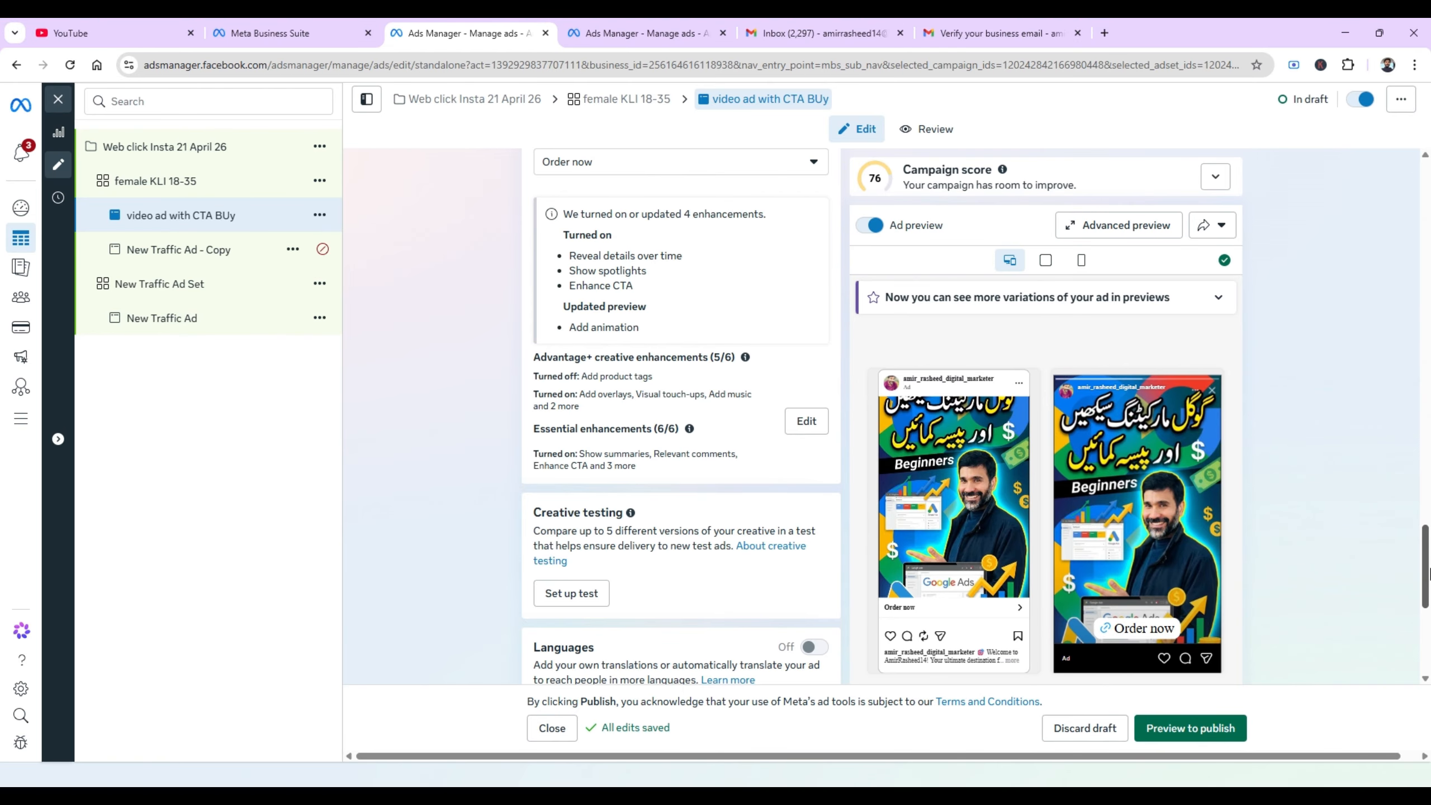
pyautogui.moveTo(1427, 572); pyautogui.dragTo(1416, 654)
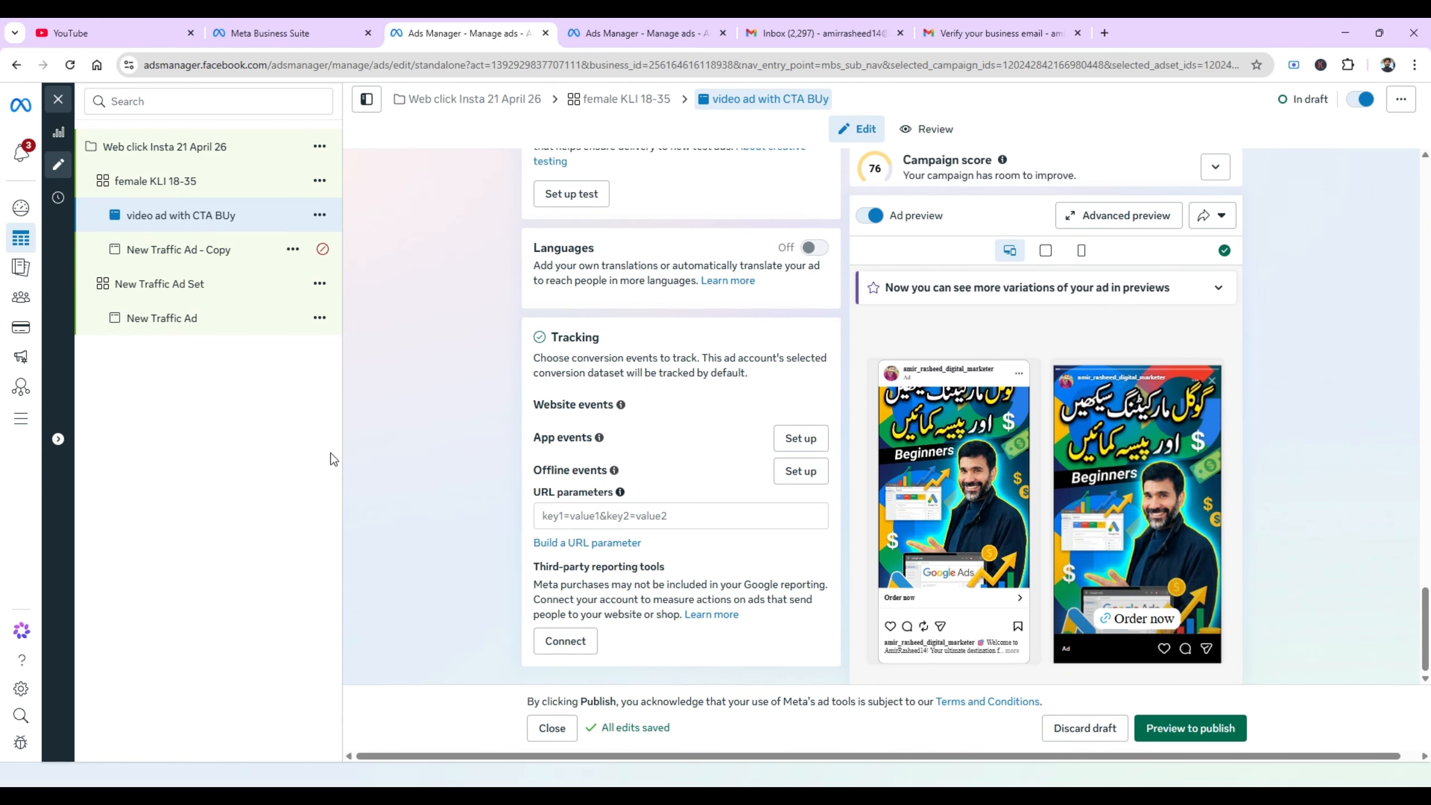
# Look over the settings of New Traffic Ad Set and its New Traffic Ad.
pyautogui.click(159, 286)
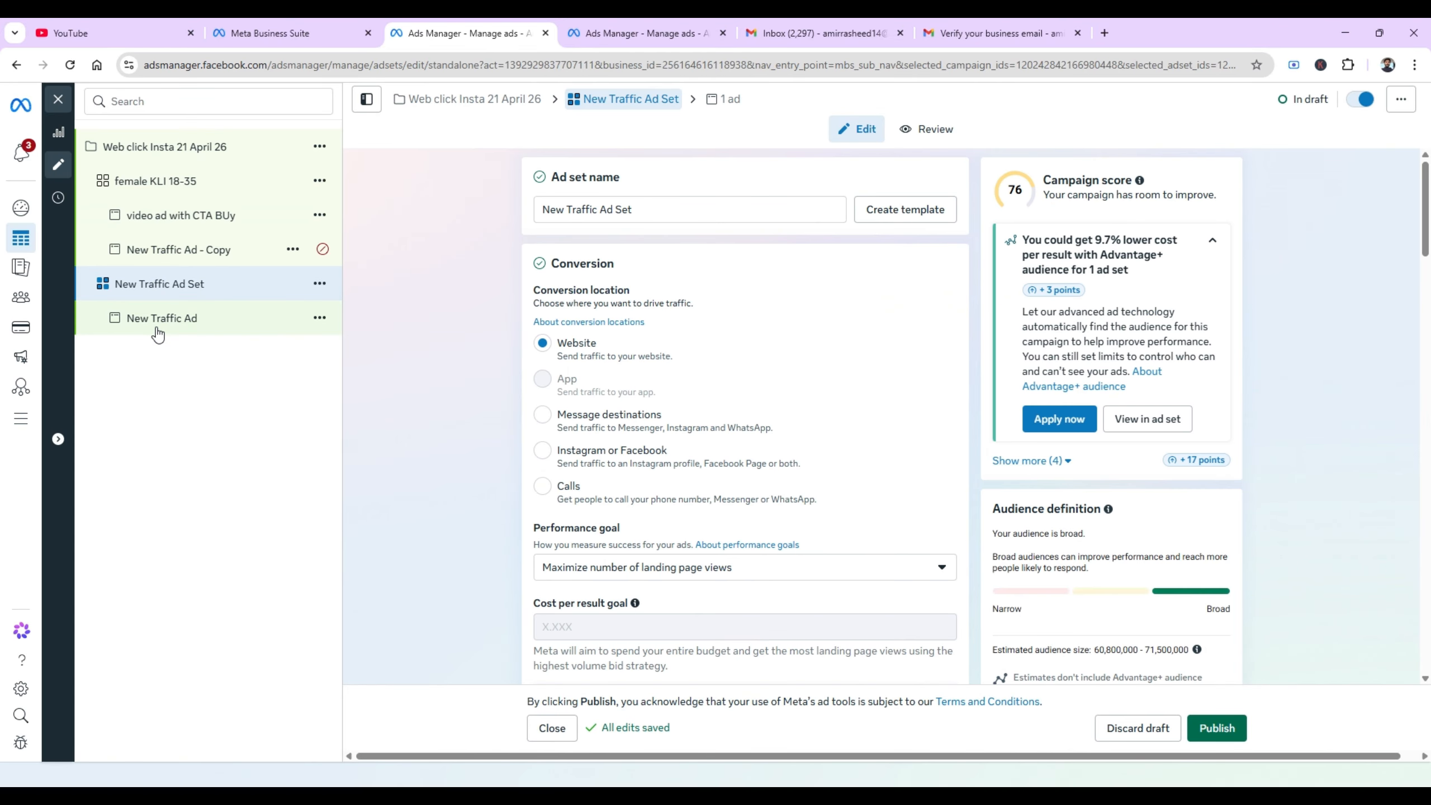
pyautogui.click(157, 331)
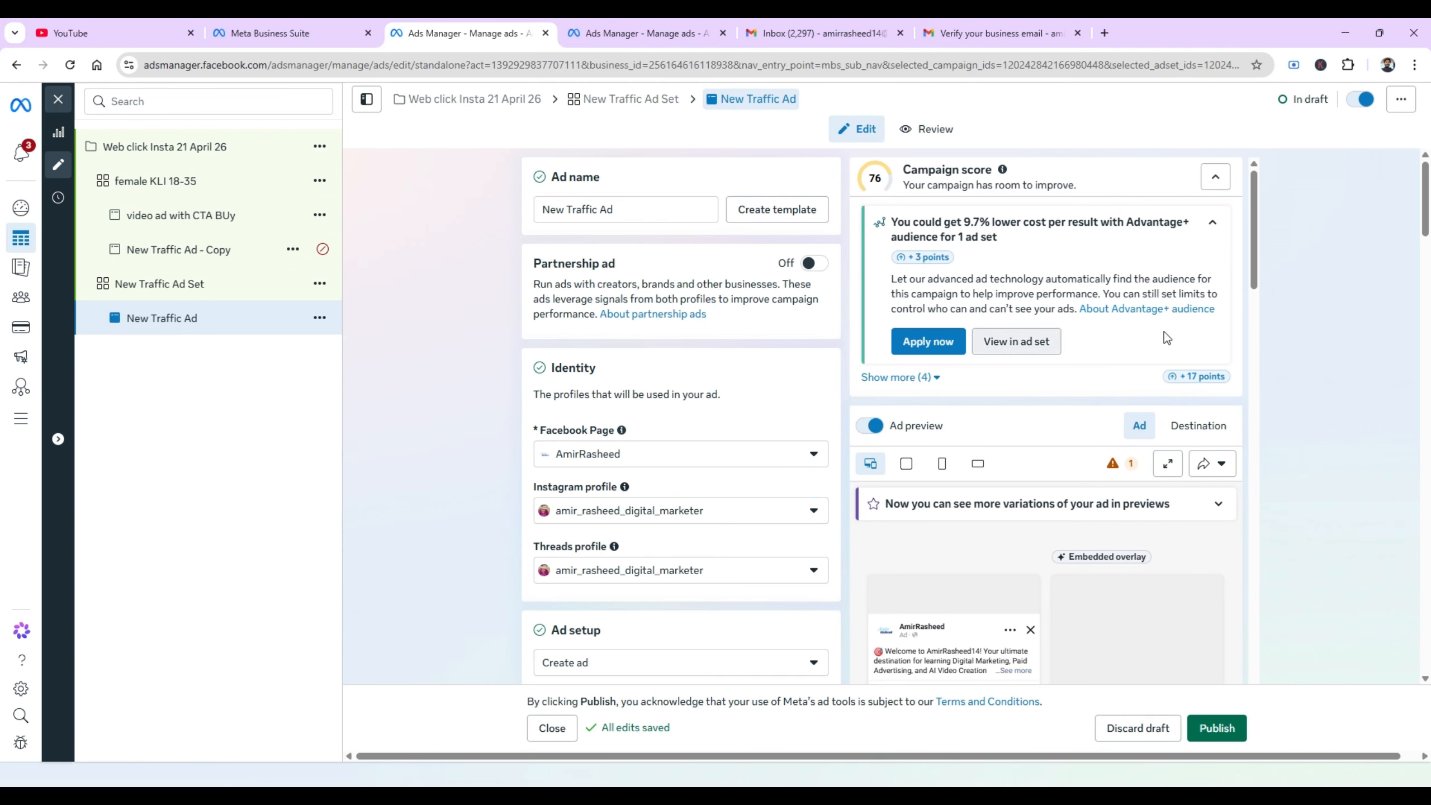
pyautogui.moveTo(1428, 220); pyautogui.dragTo(1397, 494)
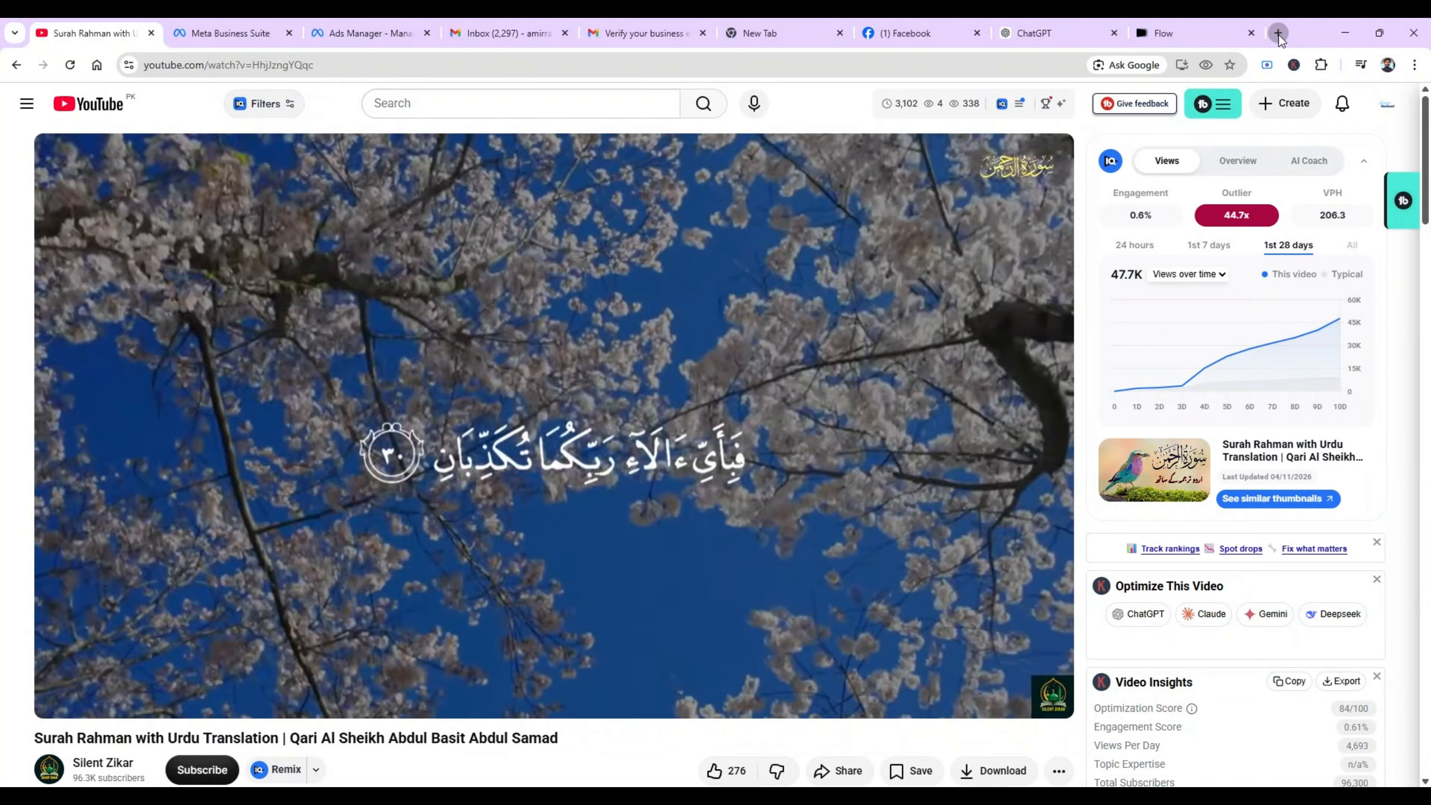
pyautogui.click(1278, 33)
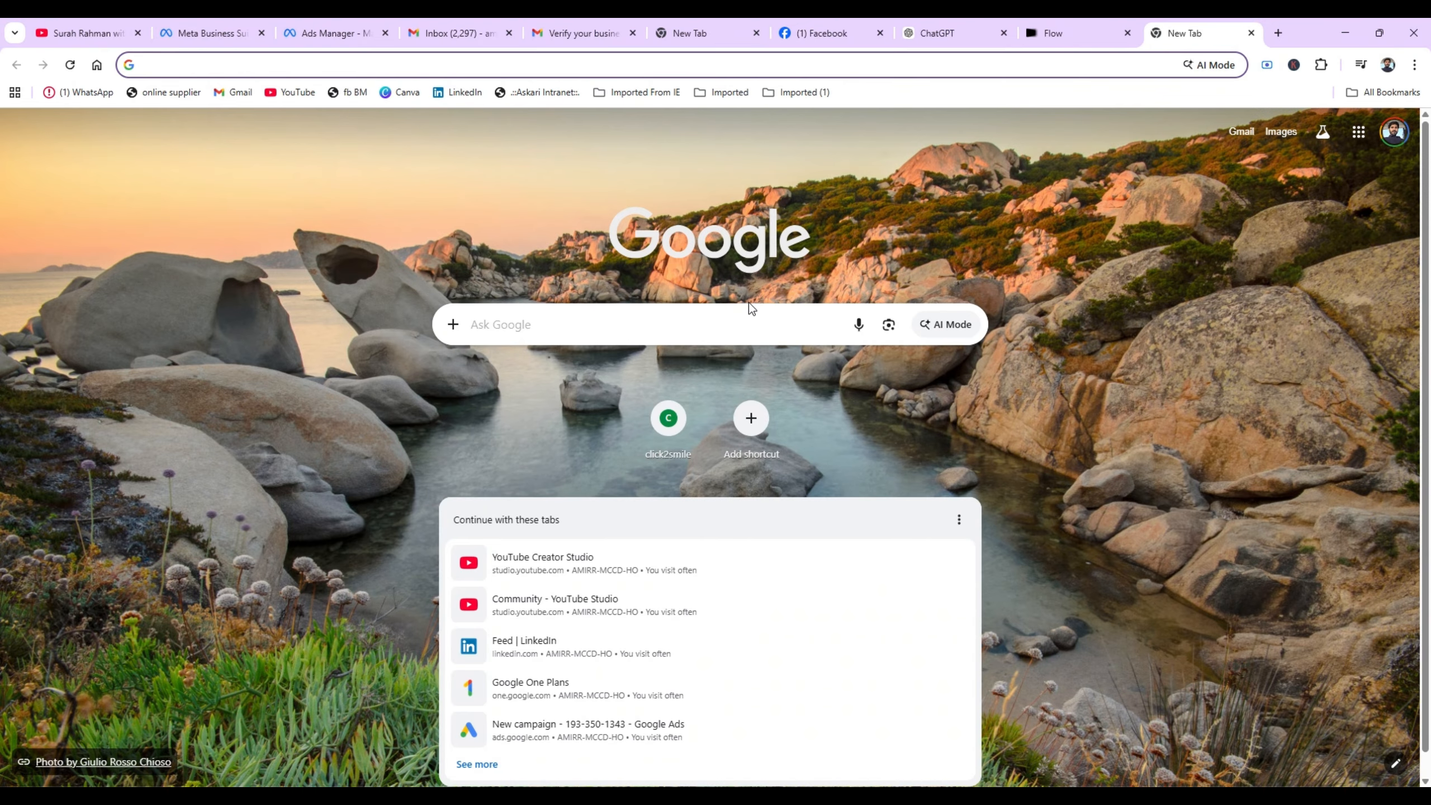
pyautogui.click(655, 324)
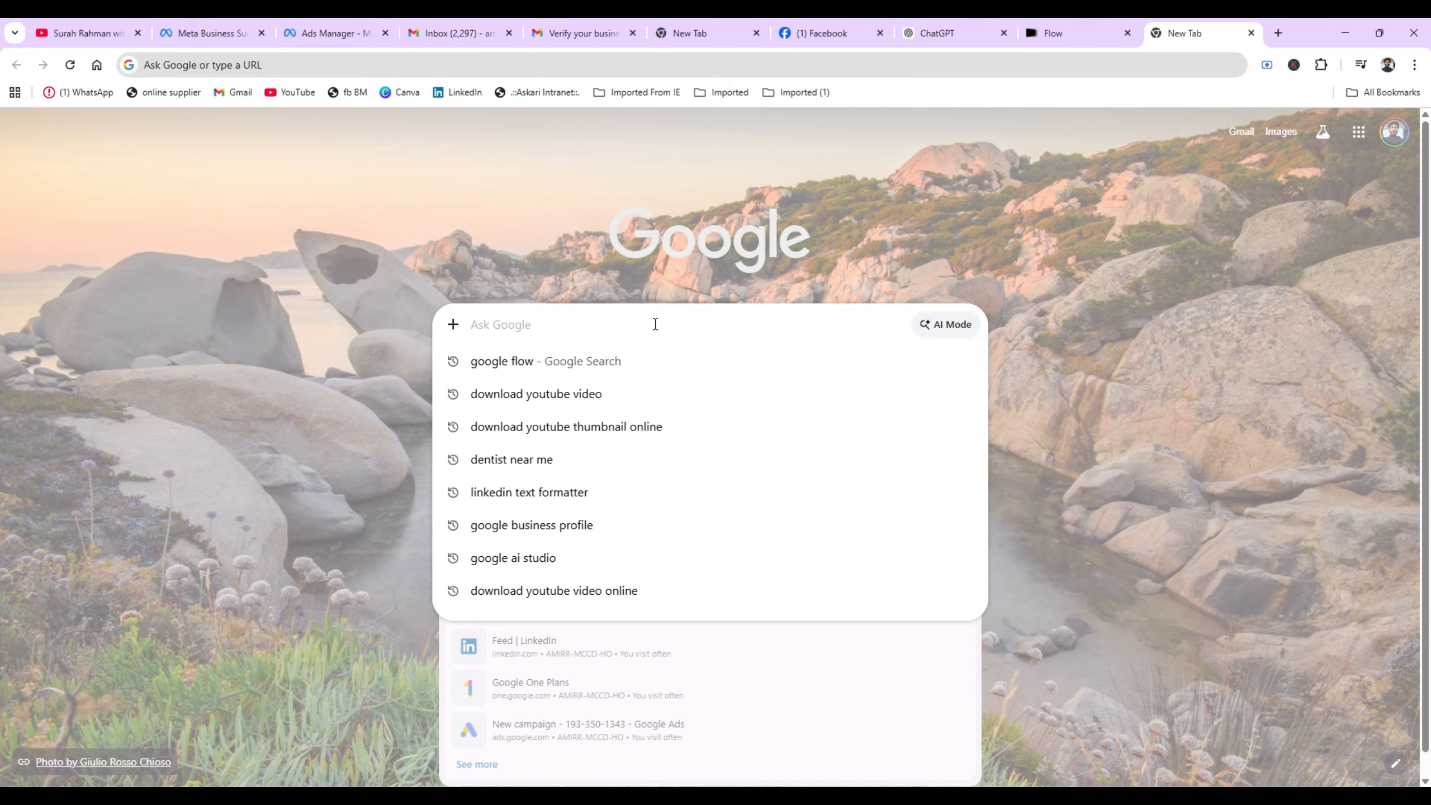
pyautogui.click(846, 758)
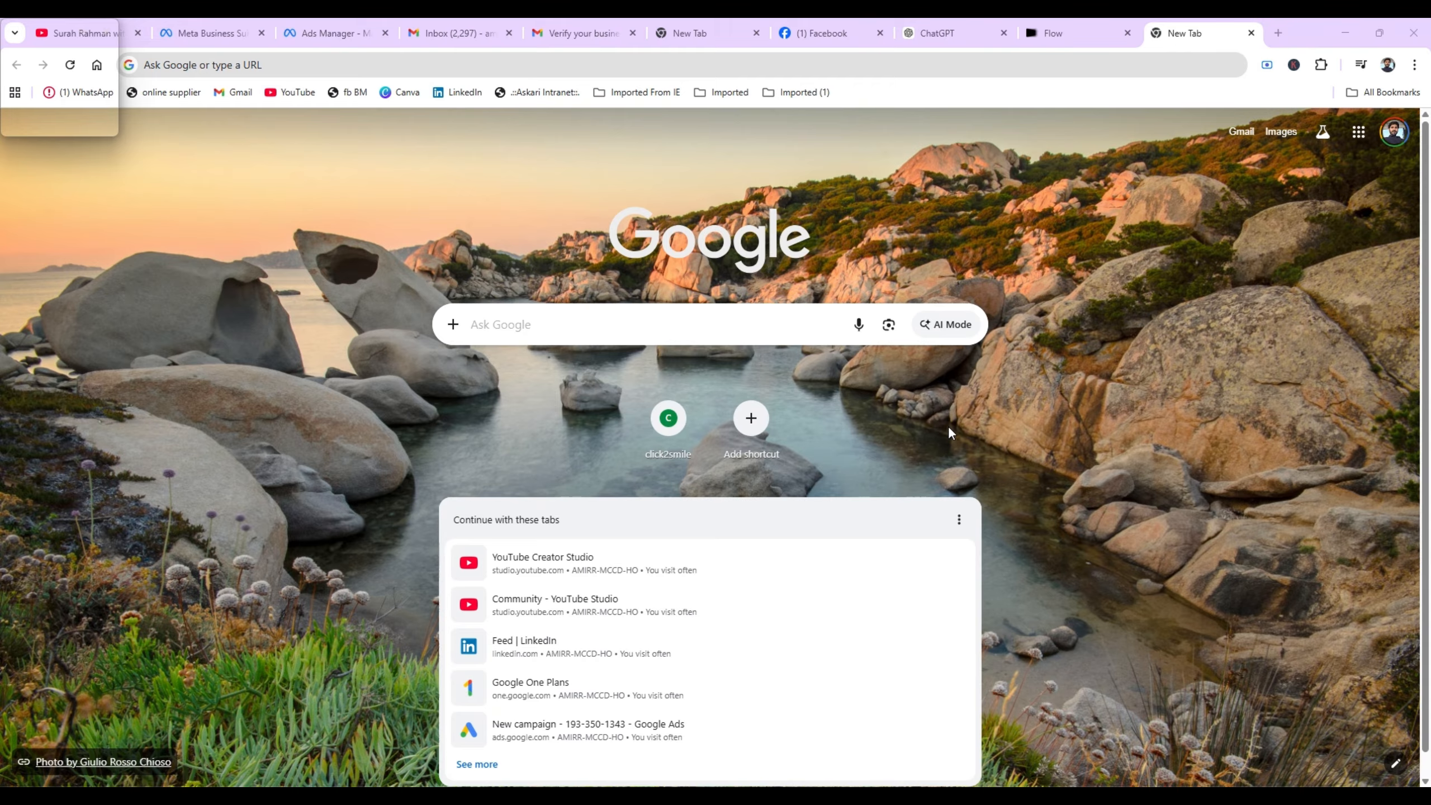
# Search Google Images for "female models in pakistan" and preview the Pinterest photo of the model in a black and mustard dress.
pyautogui.click(713, 328)
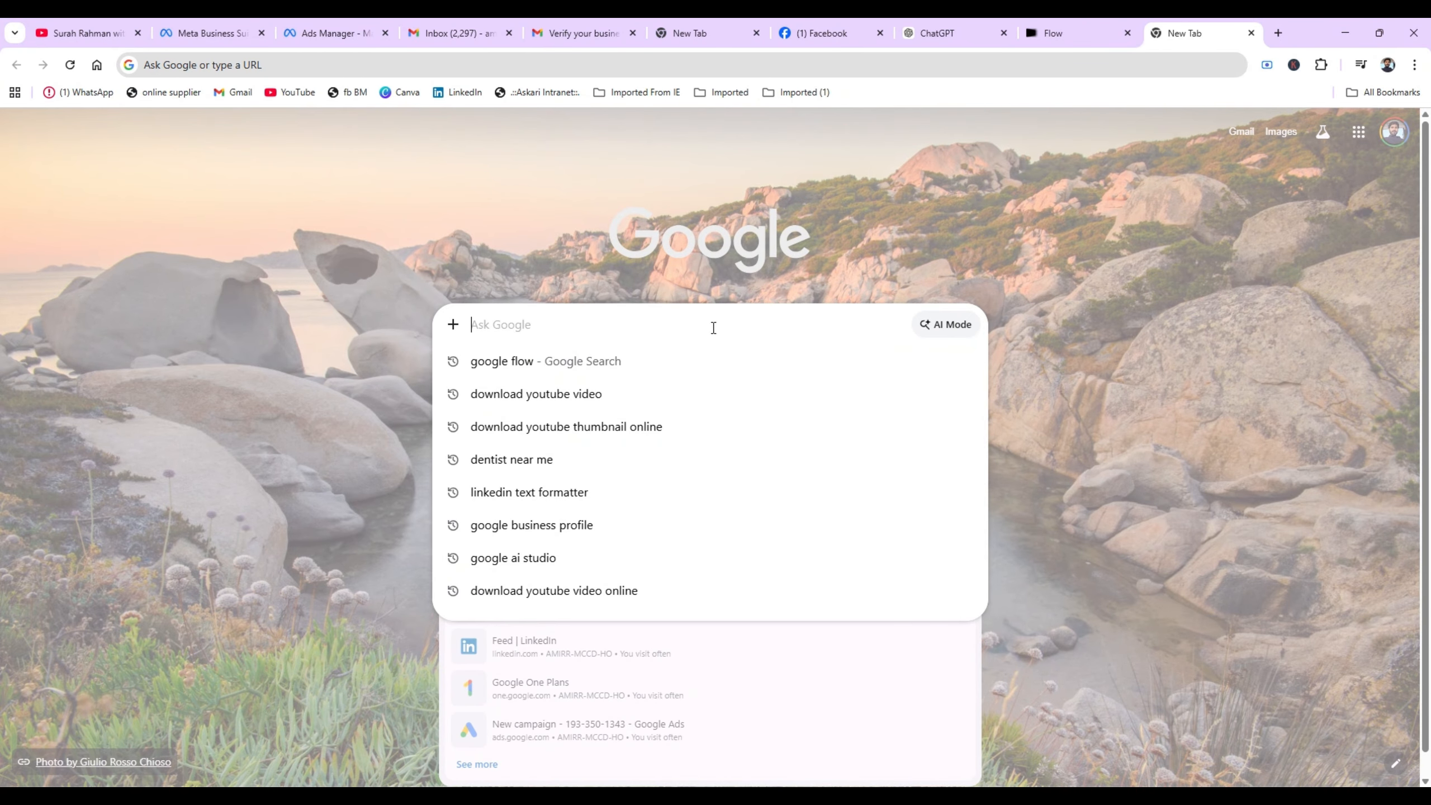
pyautogui.write('female')
pyautogui.press('Down')
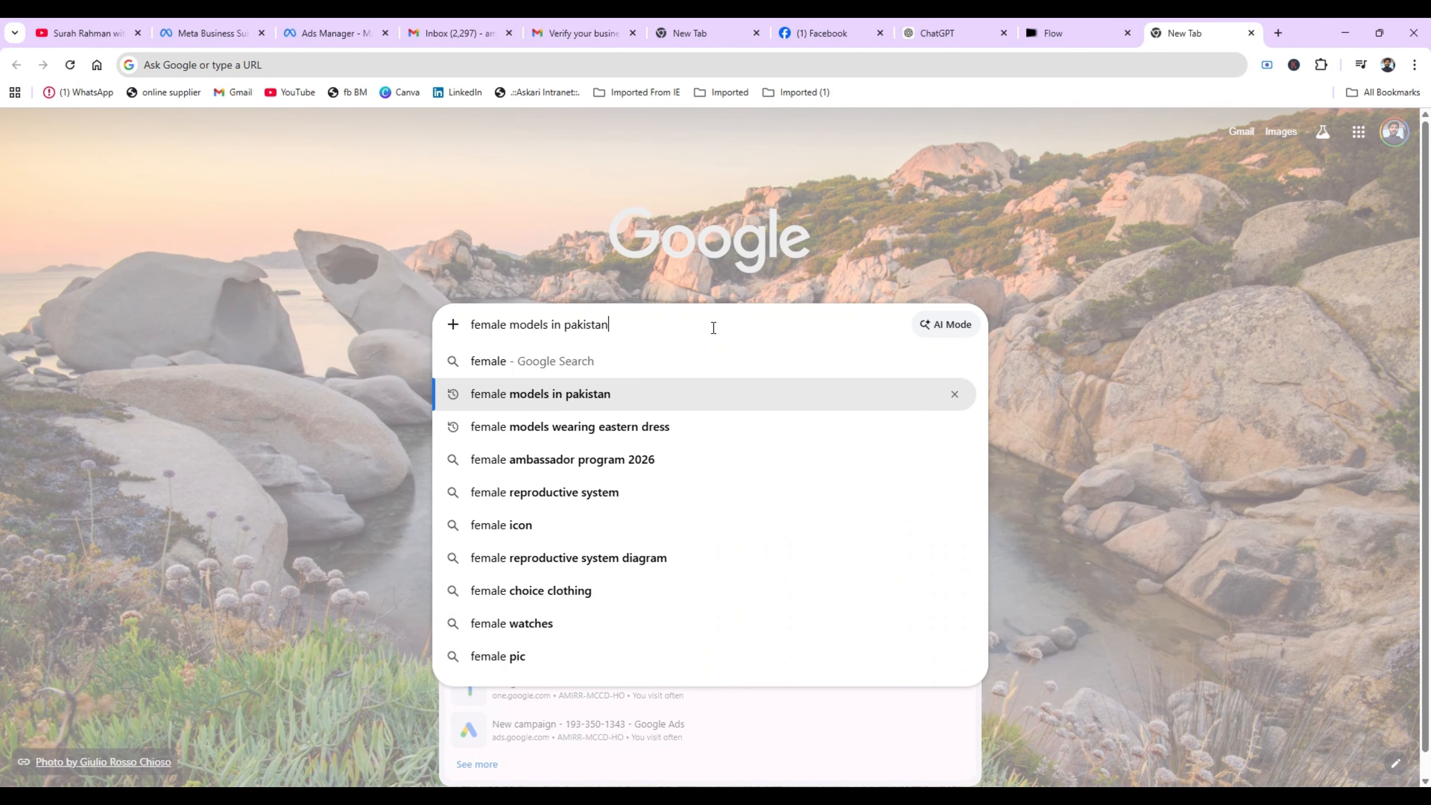
pyautogui.press('Return')
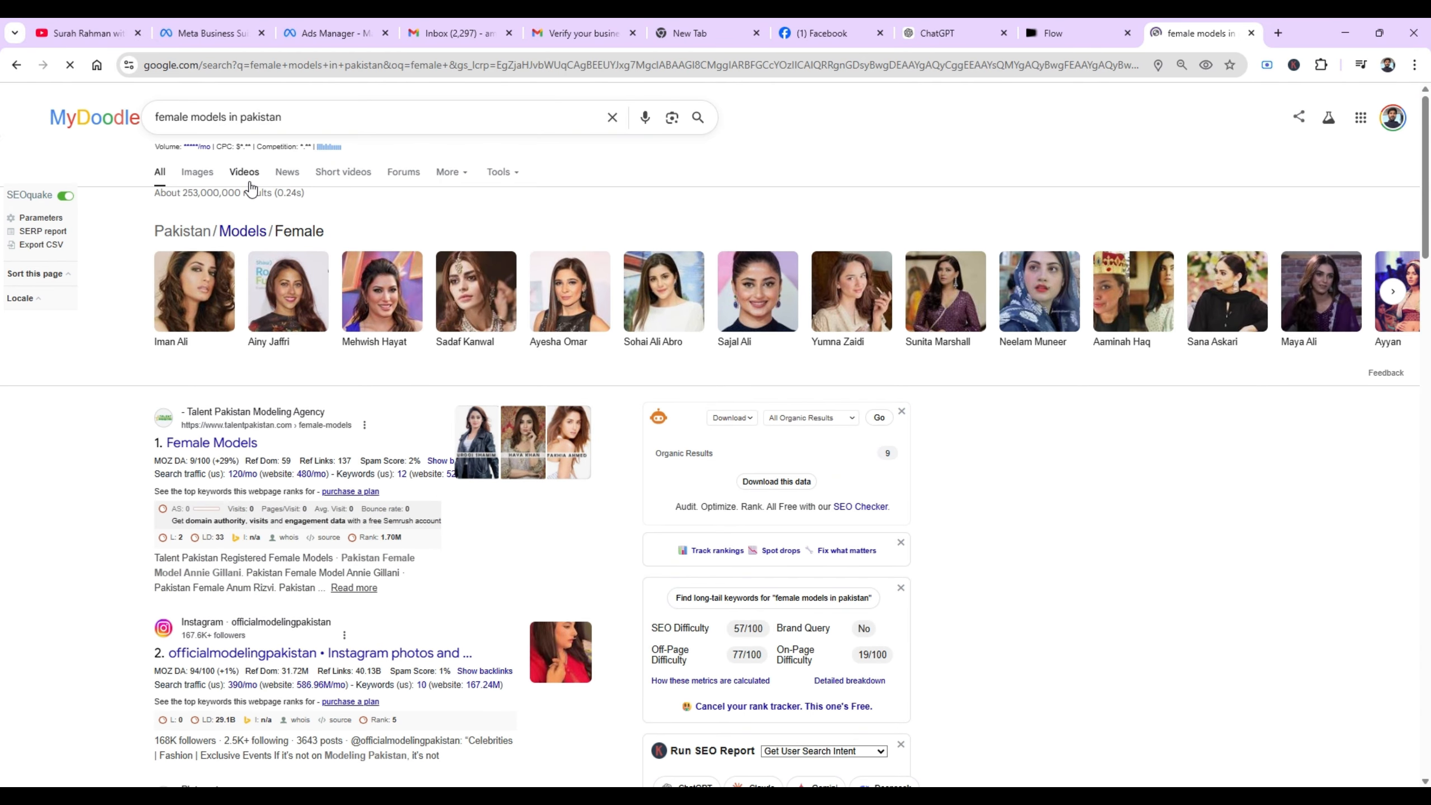
pyautogui.click(204, 174)
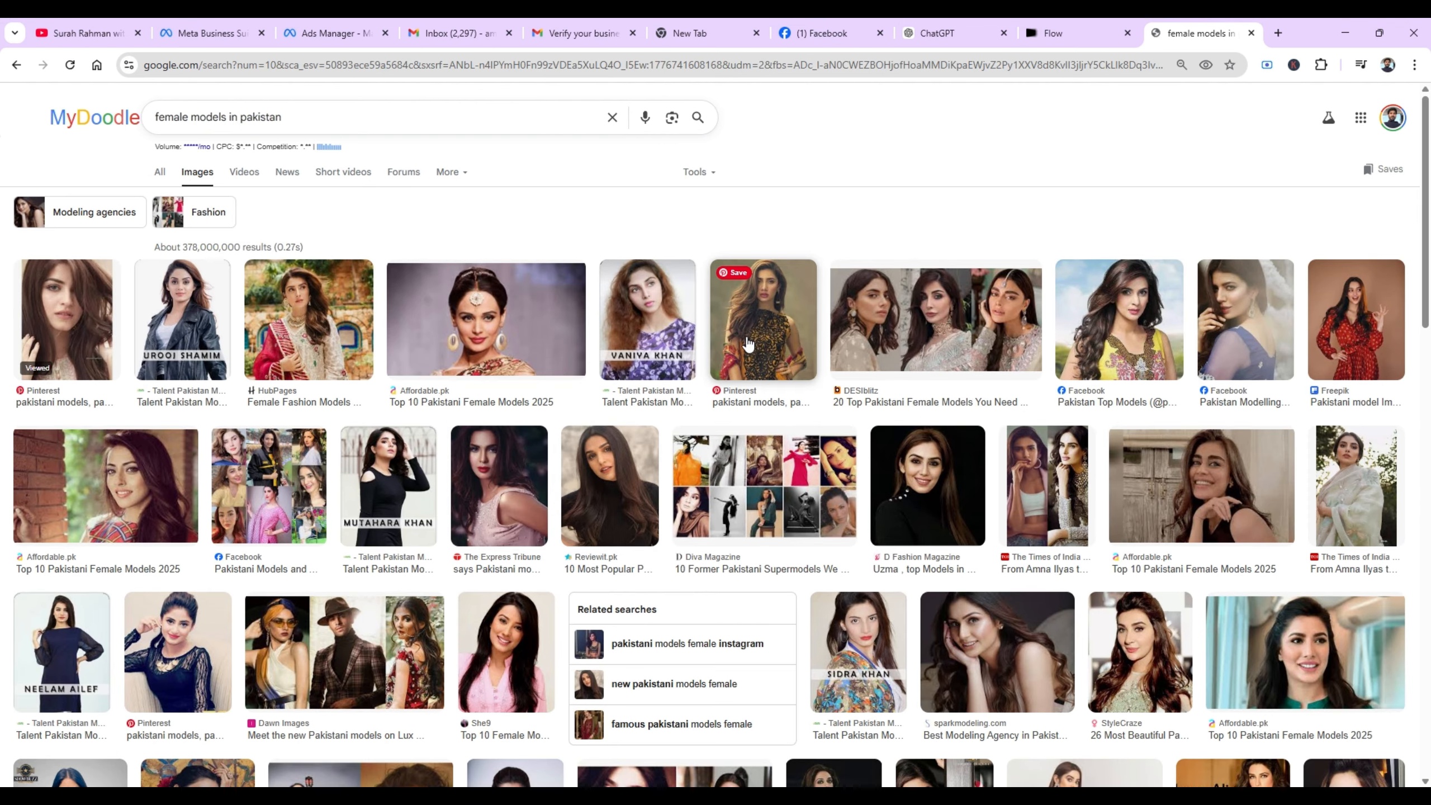
pyautogui.click(748, 342)
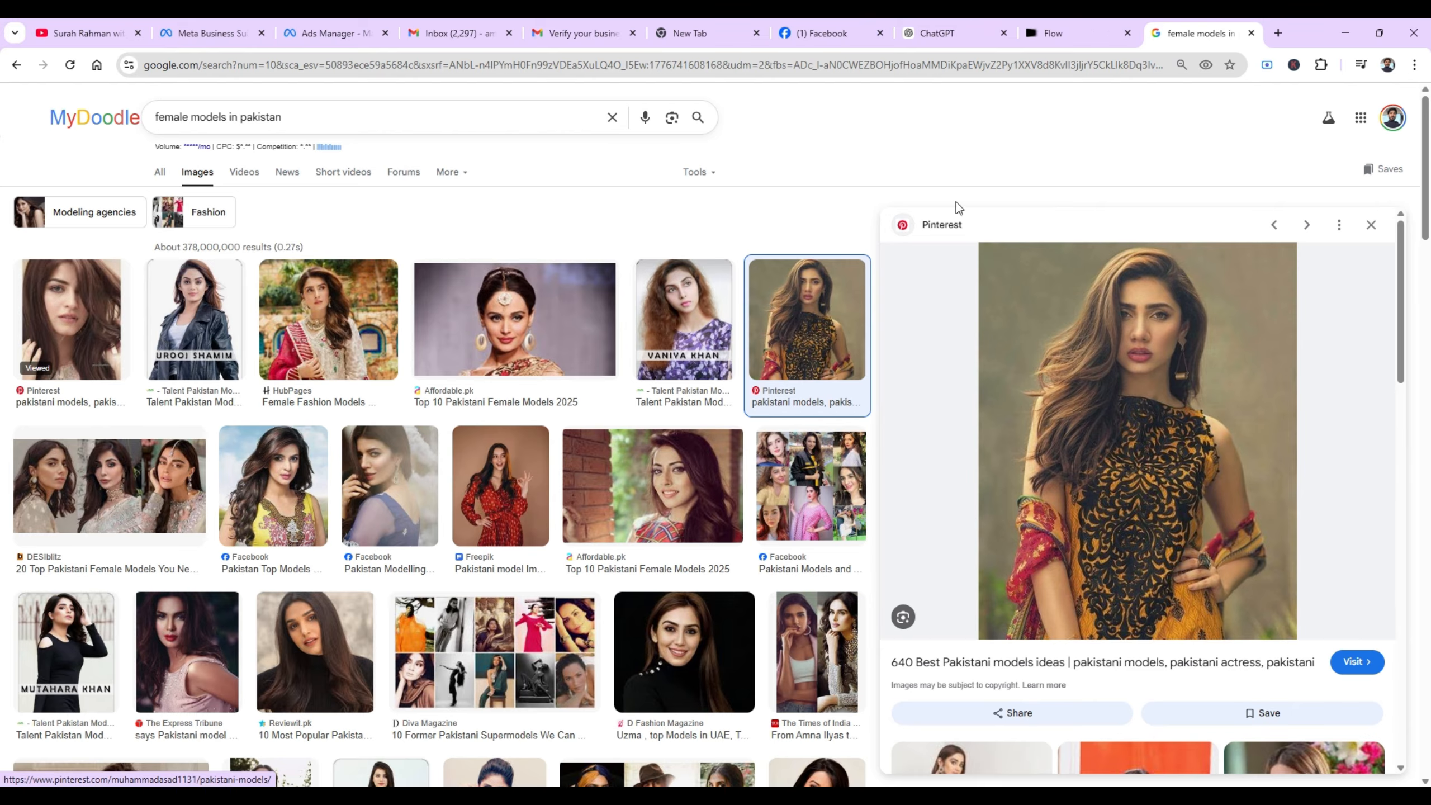
# Switch to ChatGPT and attach Eastern_dresses_collection_1200x1200.webp from the Downloads folder to a new chat.
pyautogui.click(924, 32)
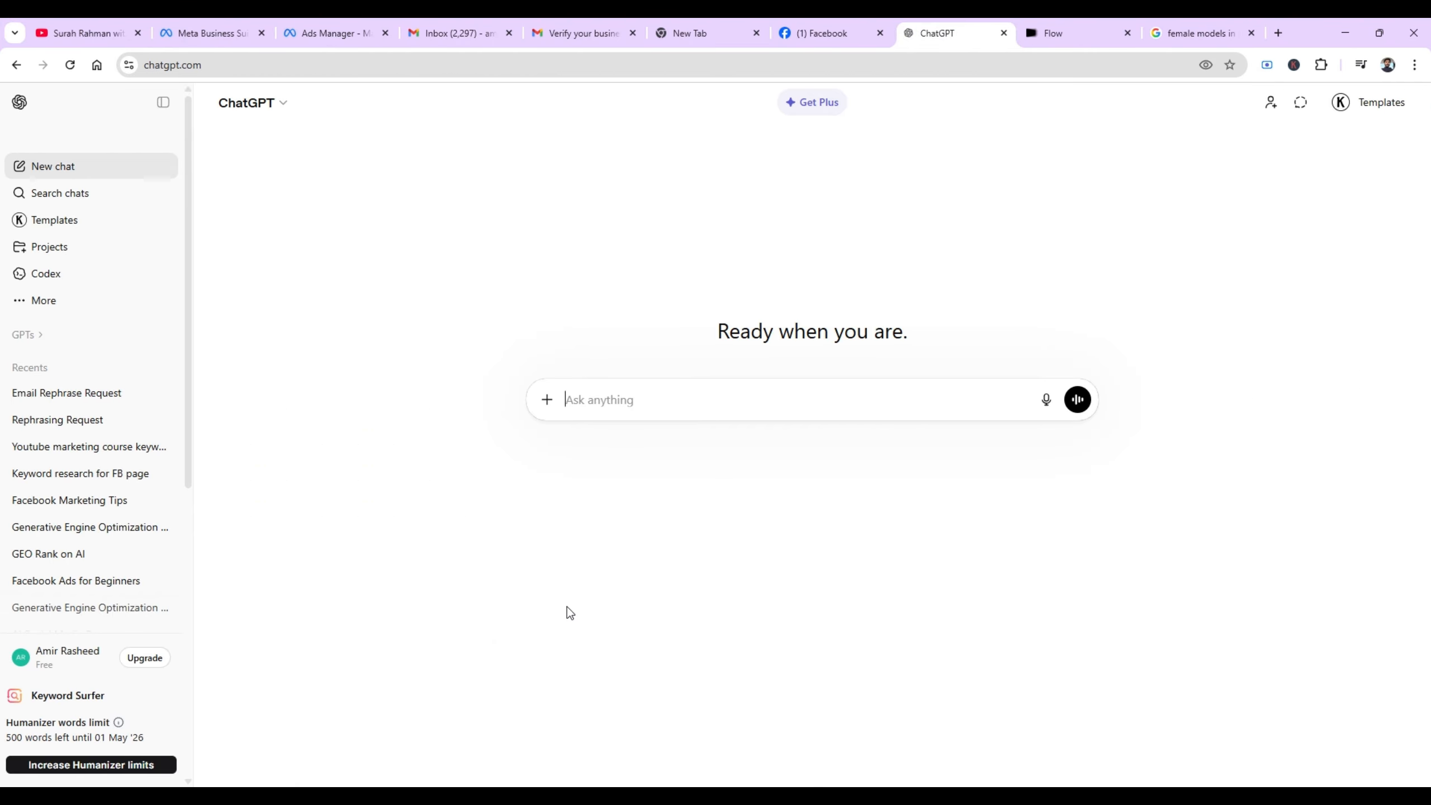
pyautogui.click(547, 400)
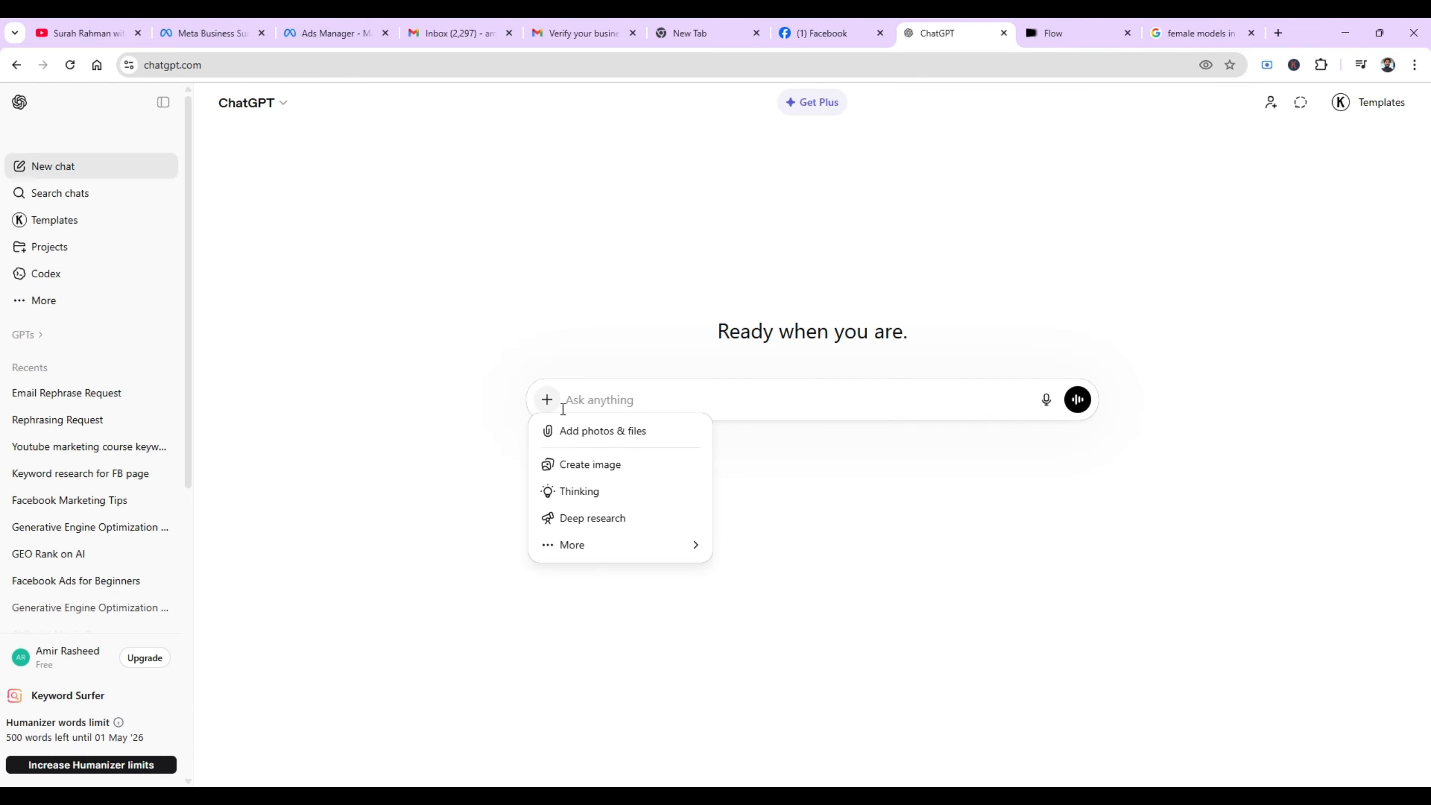
pyautogui.click(575, 430)
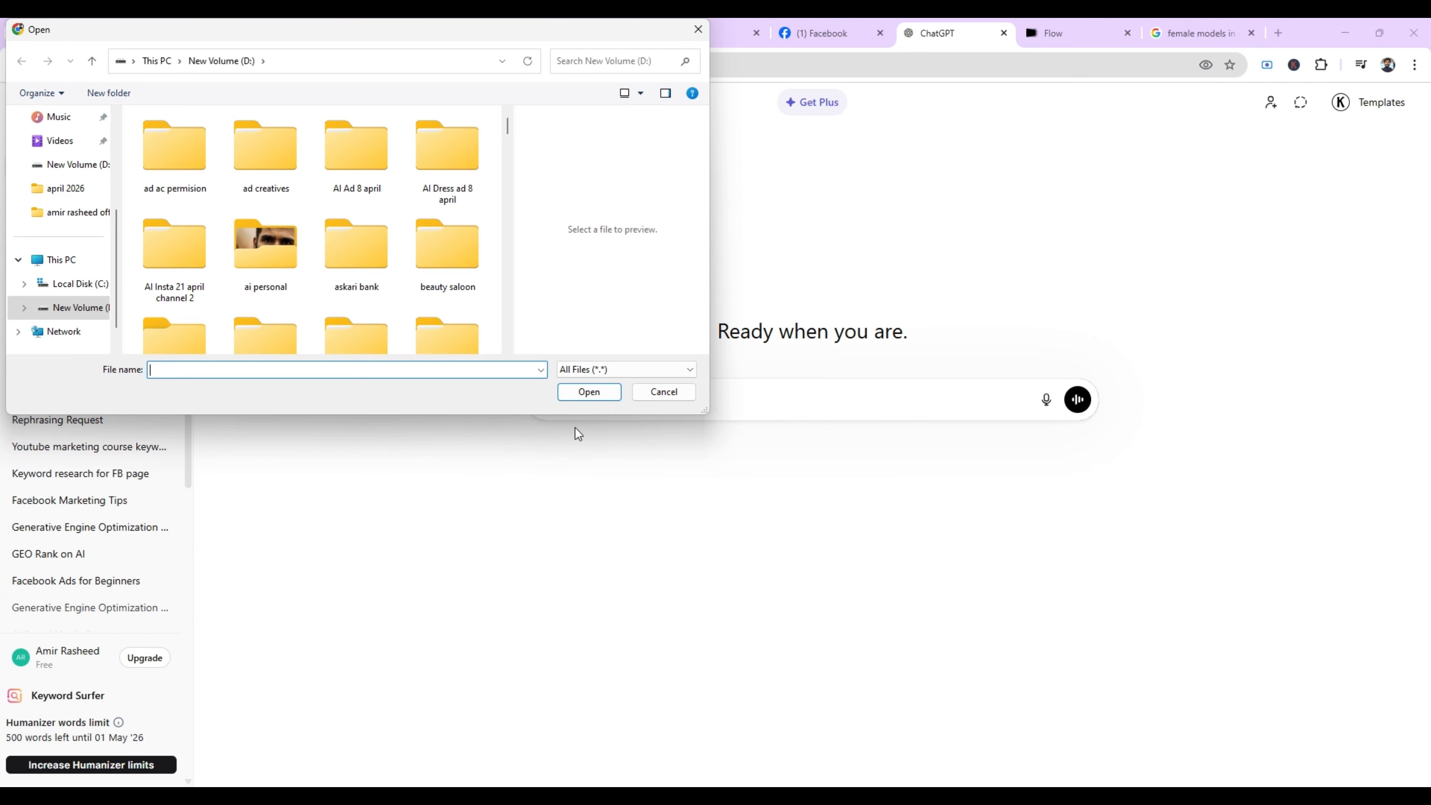
pyautogui.scroll(3, 118, 128)
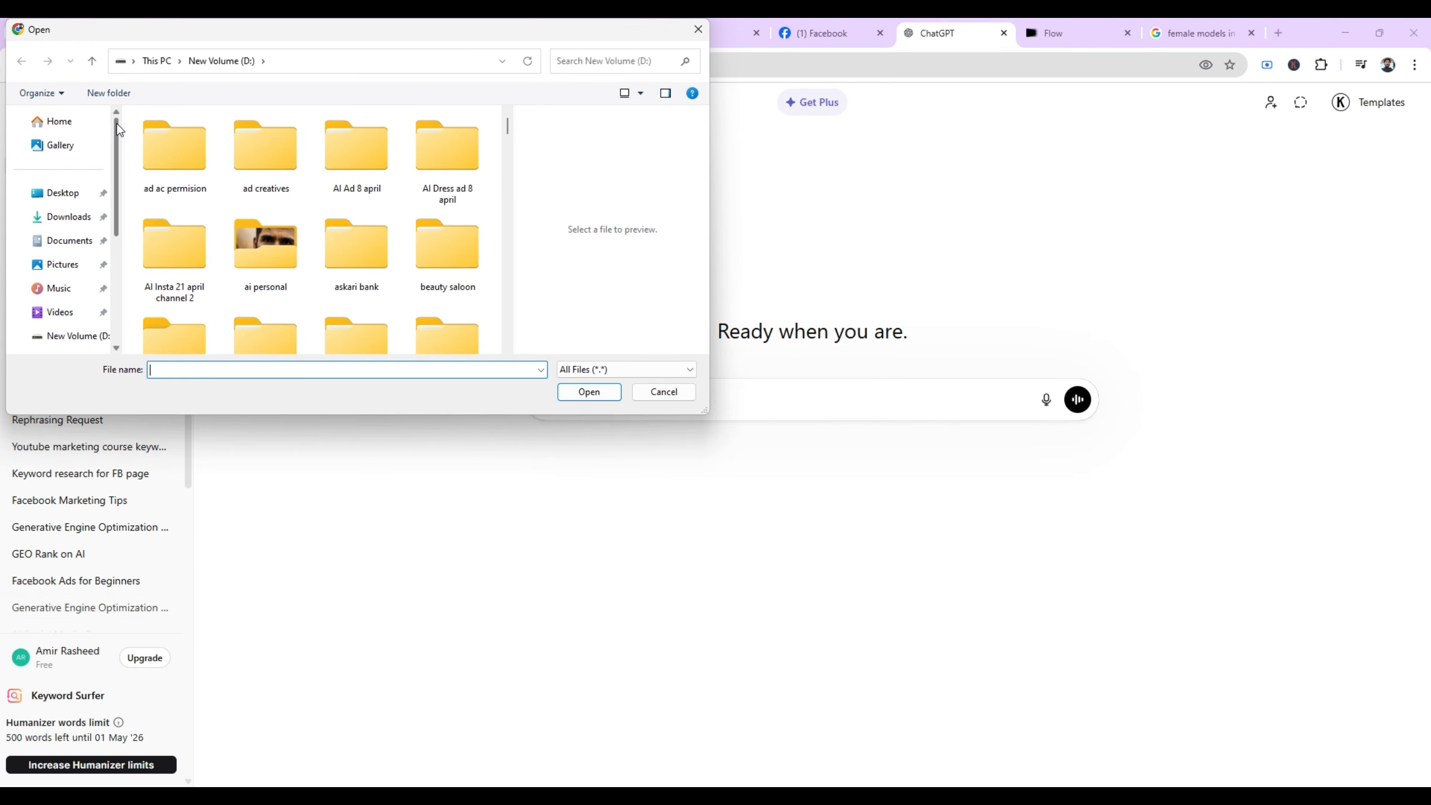
pyautogui.click(77, 216)
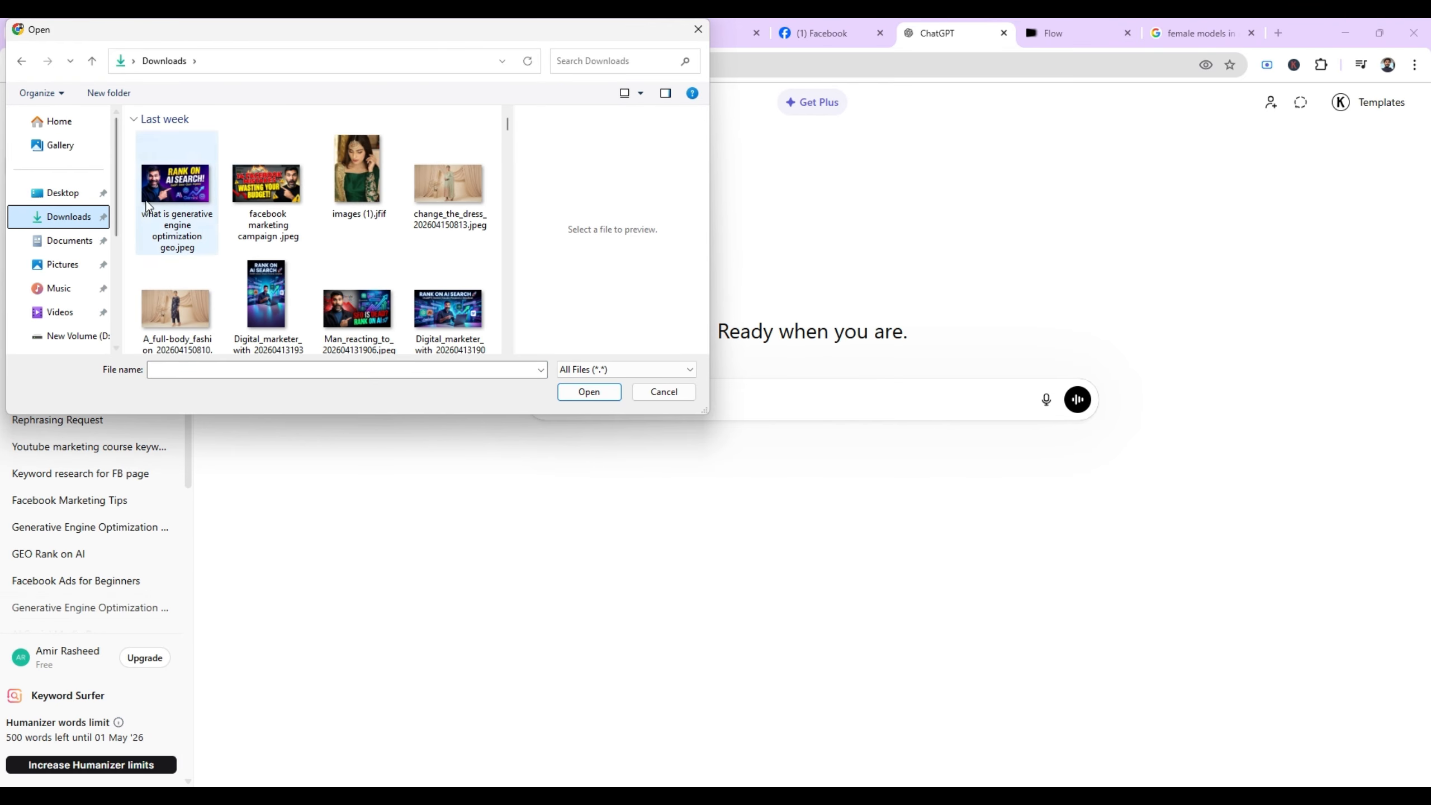
pyautogui.click(365, 190)
pyautogui.press('Down')
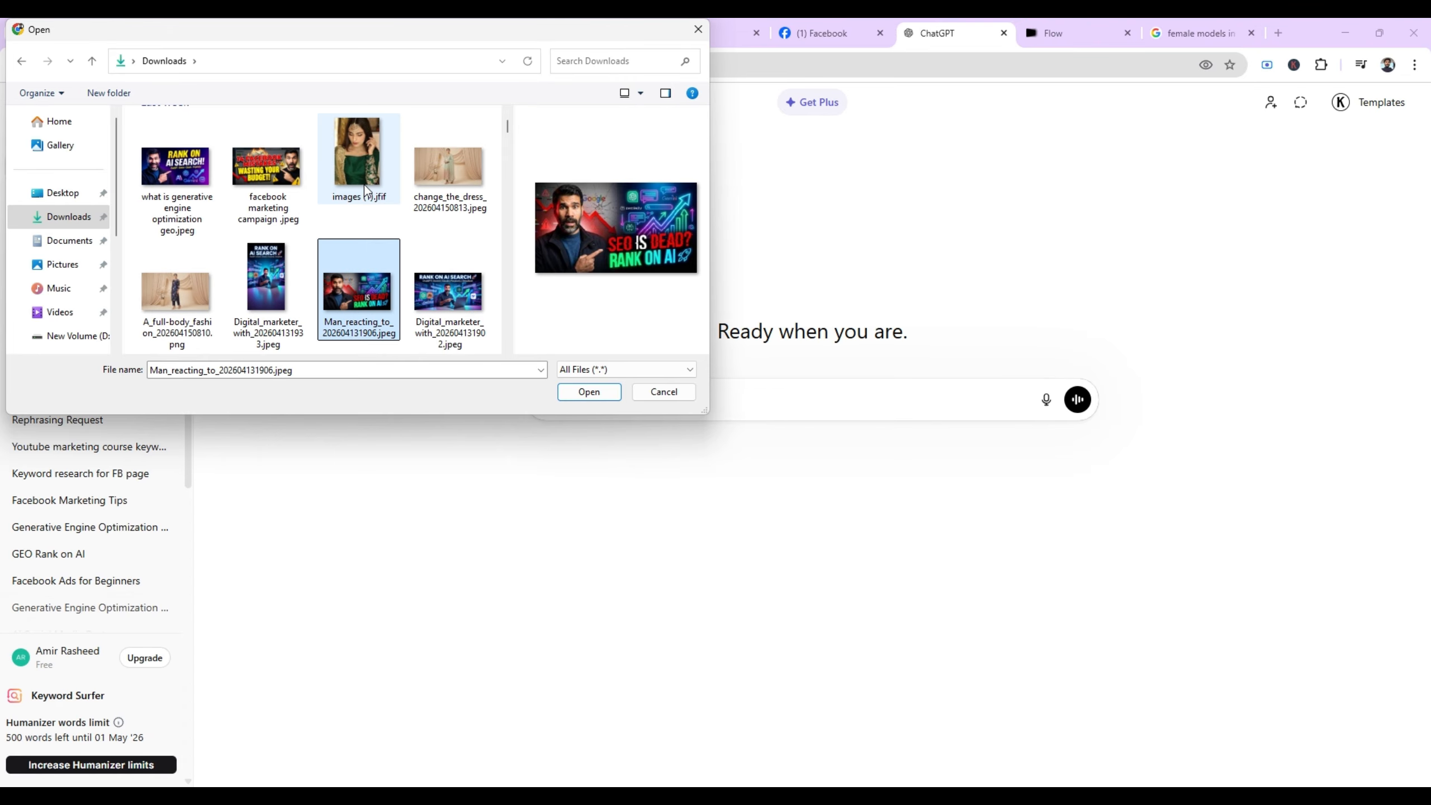
pyautogui.press('Down')
pyautogui.press('Down')
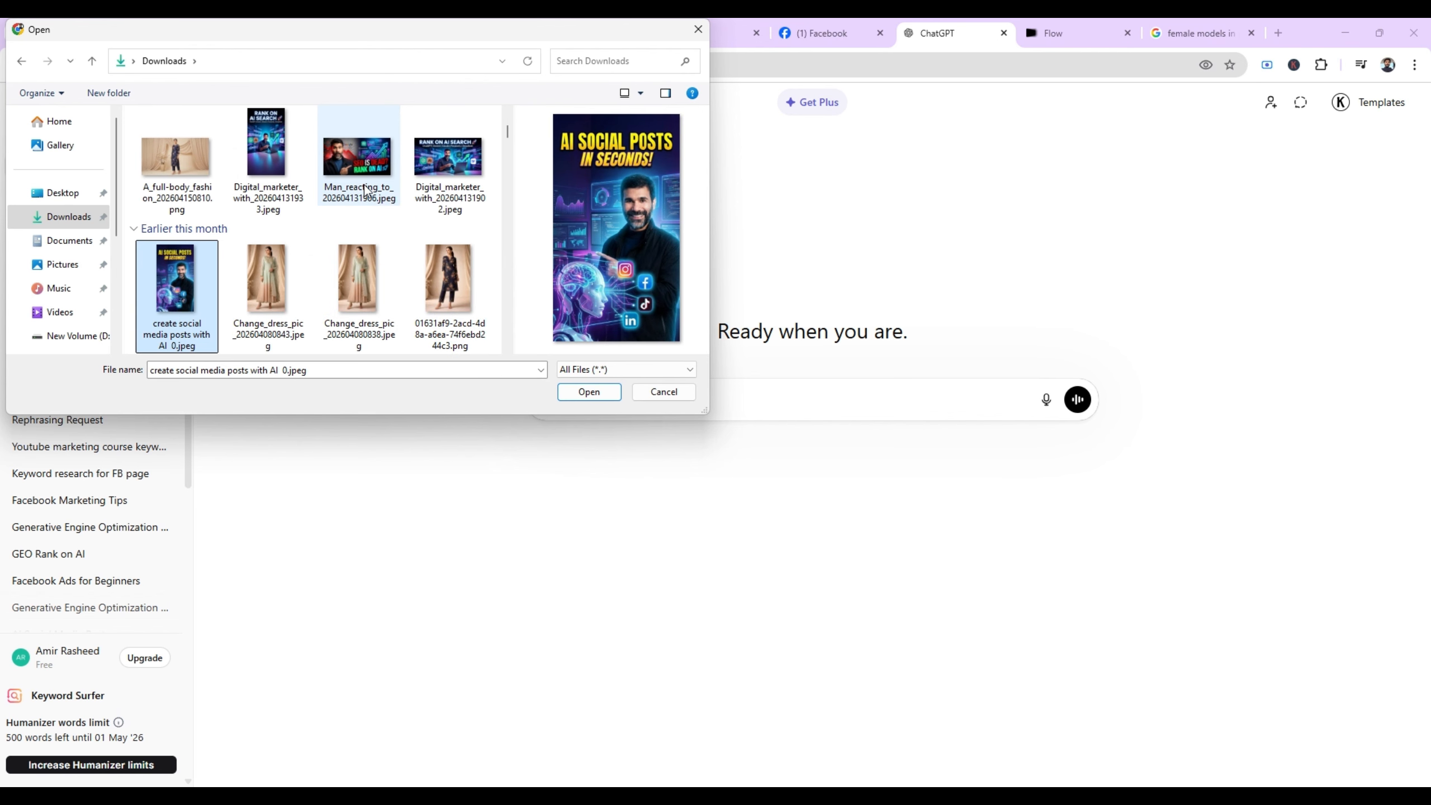
pyautogui.press('Down')
pyautogui.press('Down')
pyautogui.press('Right')
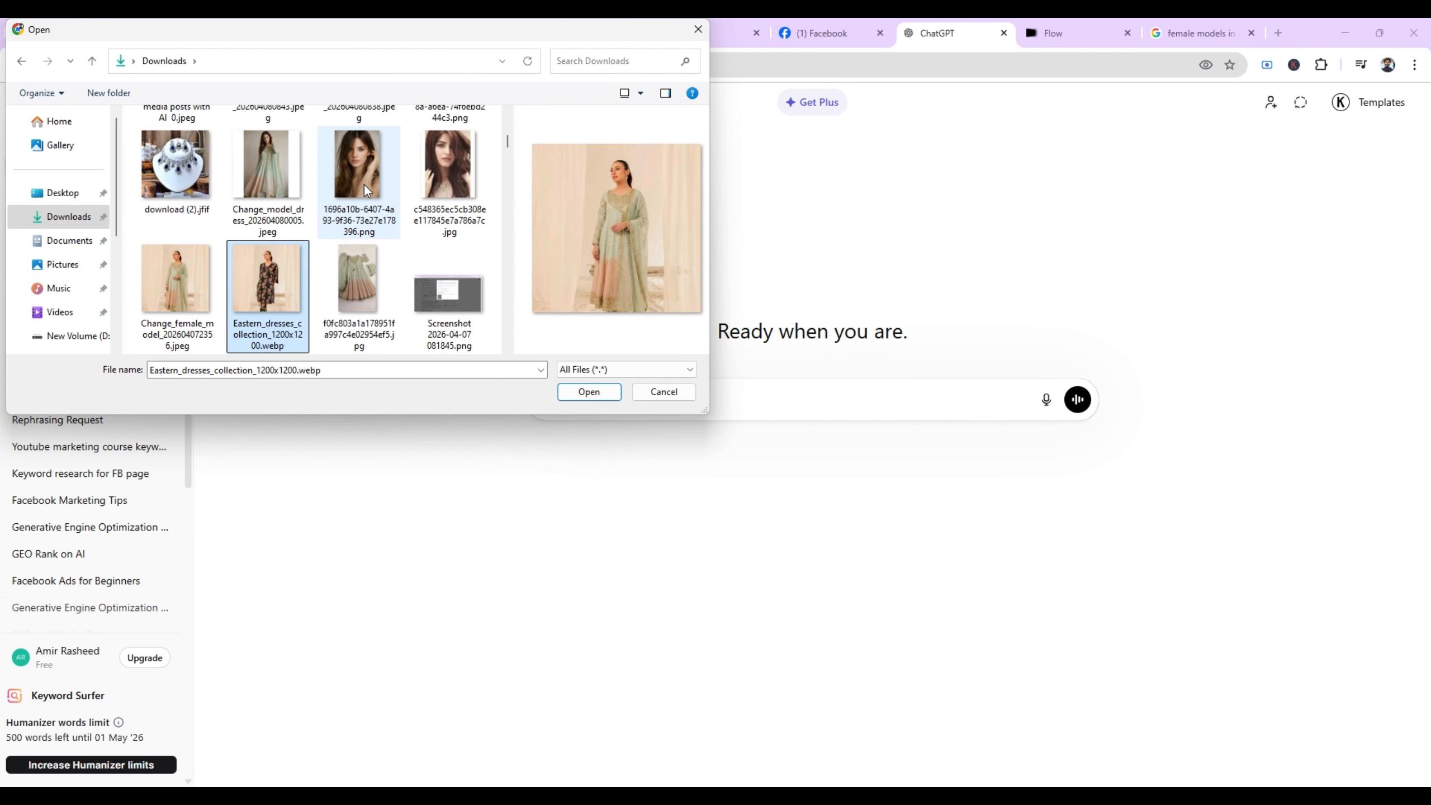
pyautogui.press('Return')
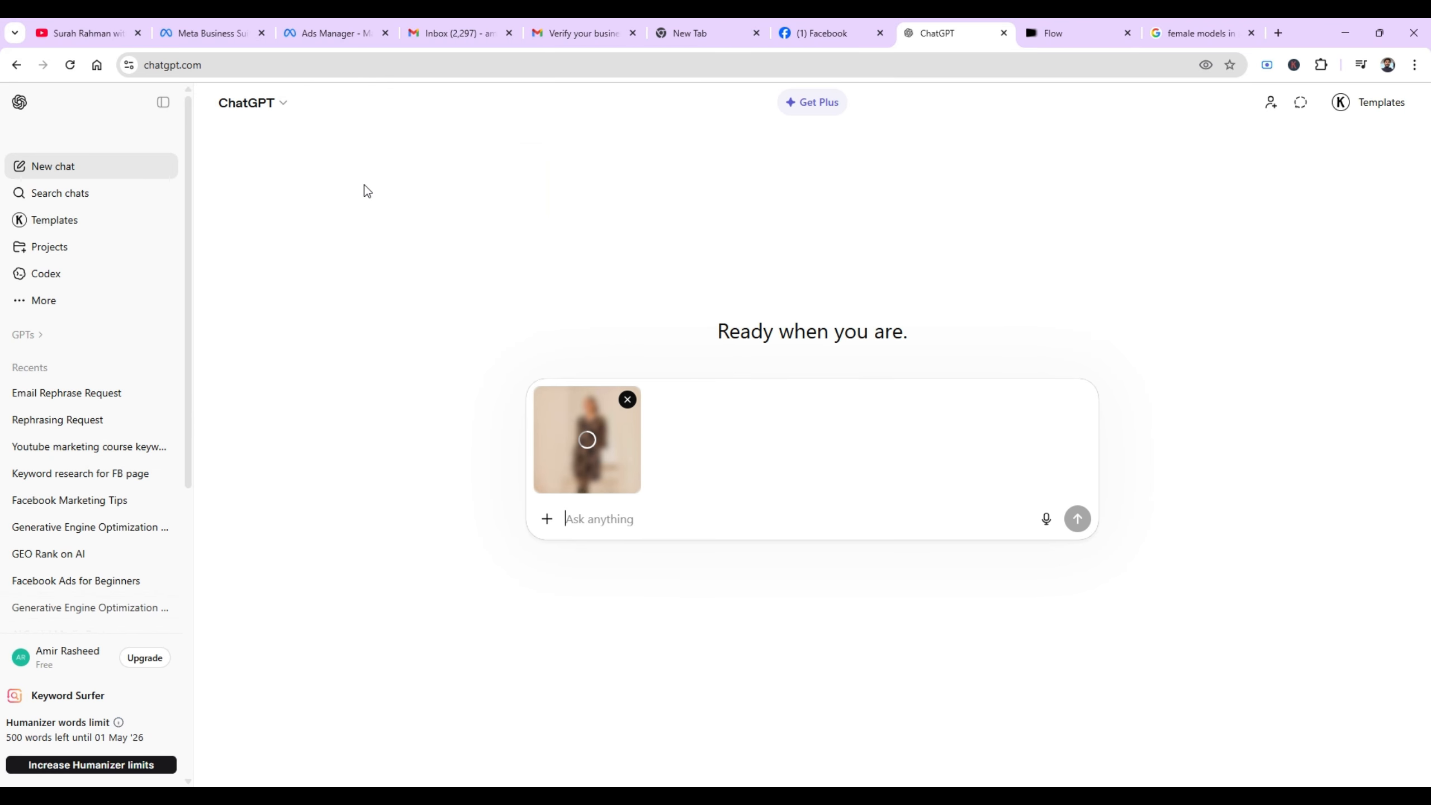
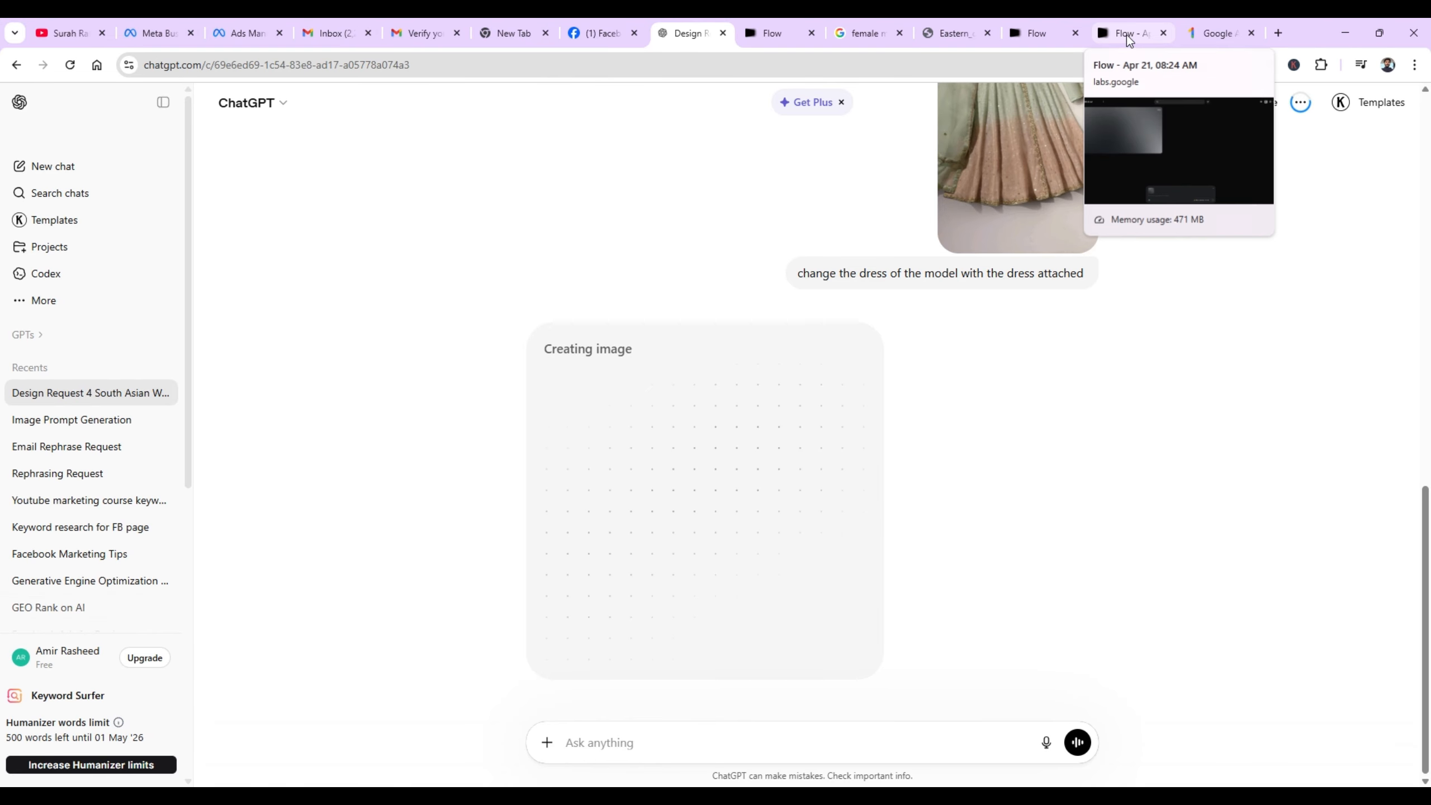
# Switch to the Flow project Apr 21, 08:24 AM and upload the green and peach dress photo from Downloads as a second prompt image.
pyautogui.click(1126, 36)
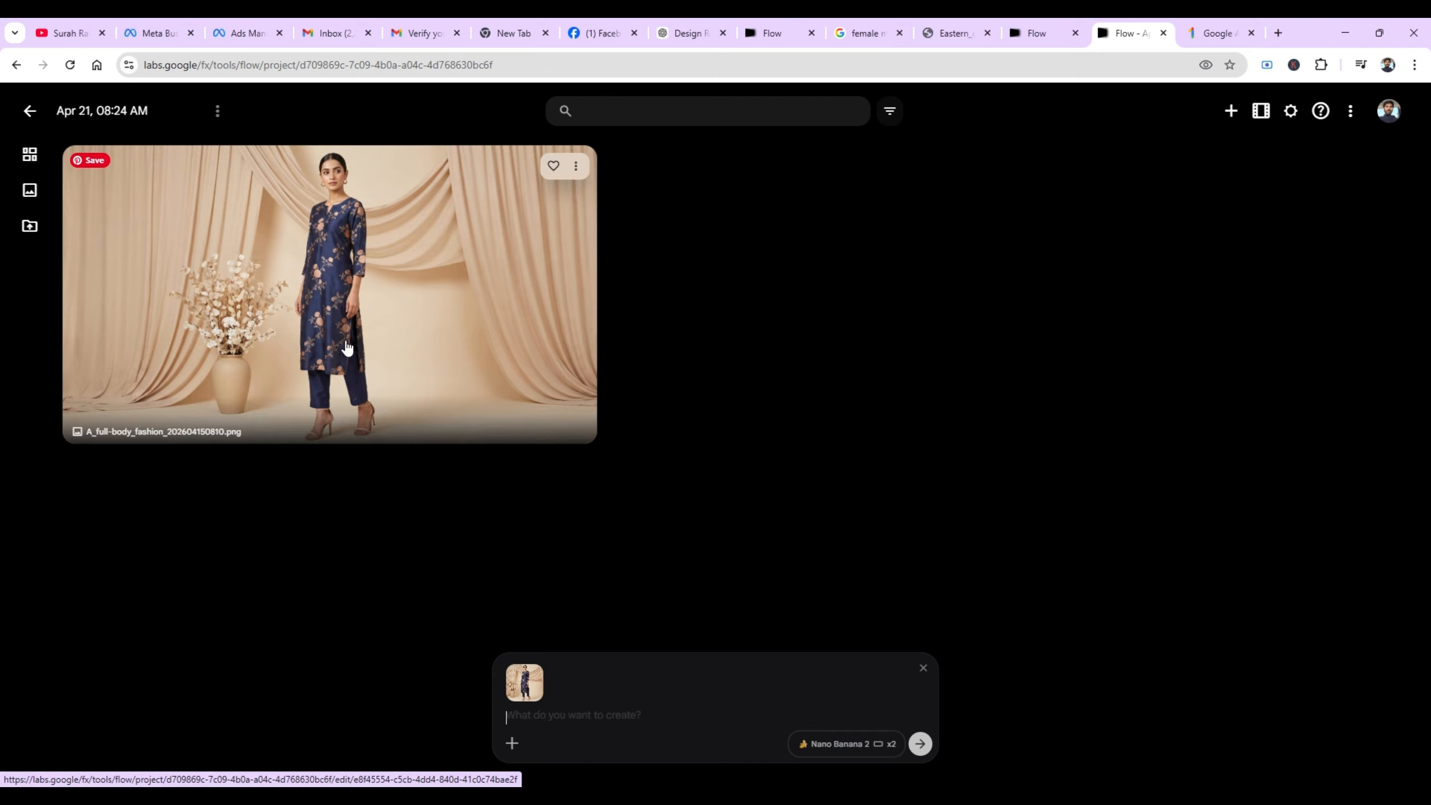
pyautogui.click(511, 745)
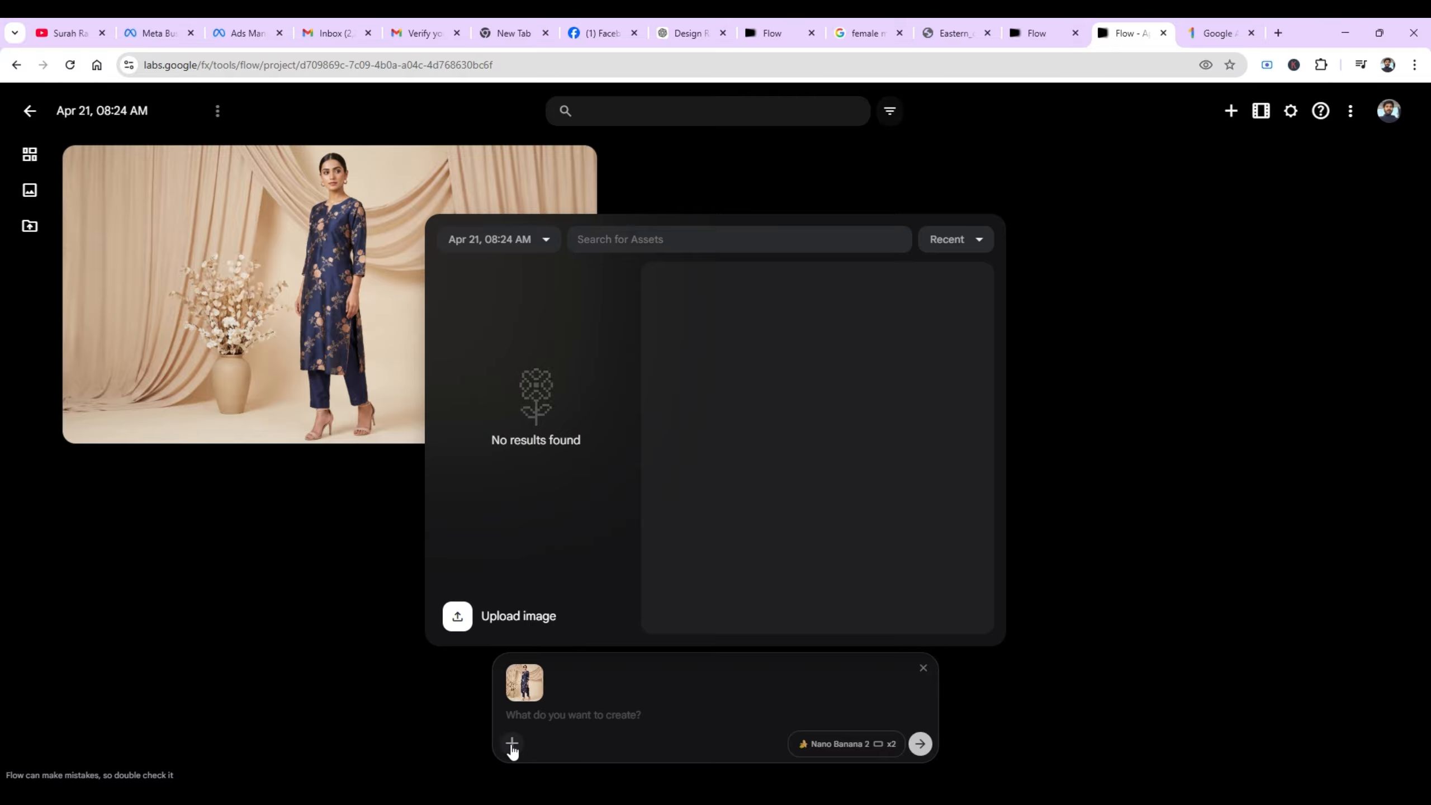
pyautogui.click(489, 617)
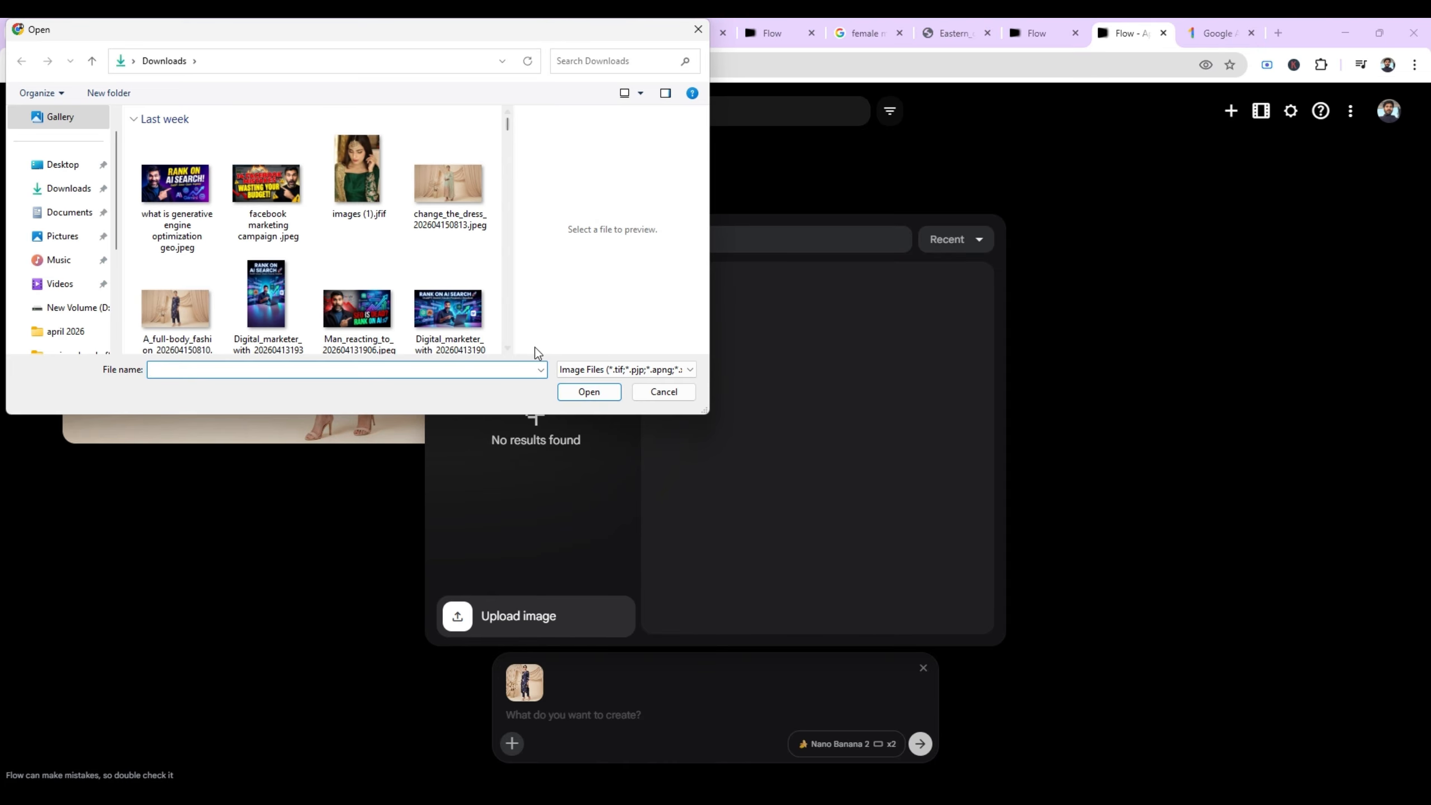
pyautogui.scroll(-10, 511, 342)
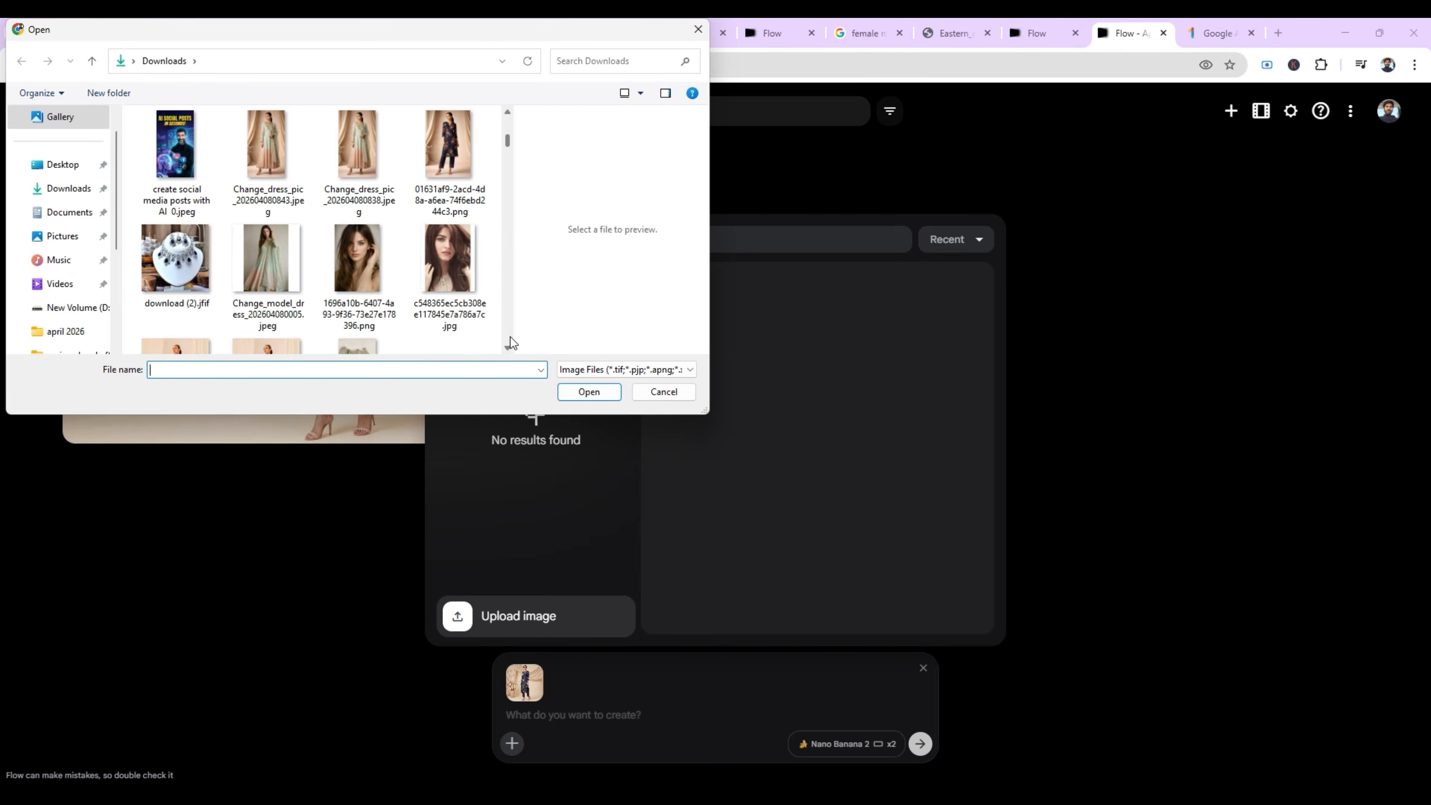
pyautogui.doubleClick(384, 148)
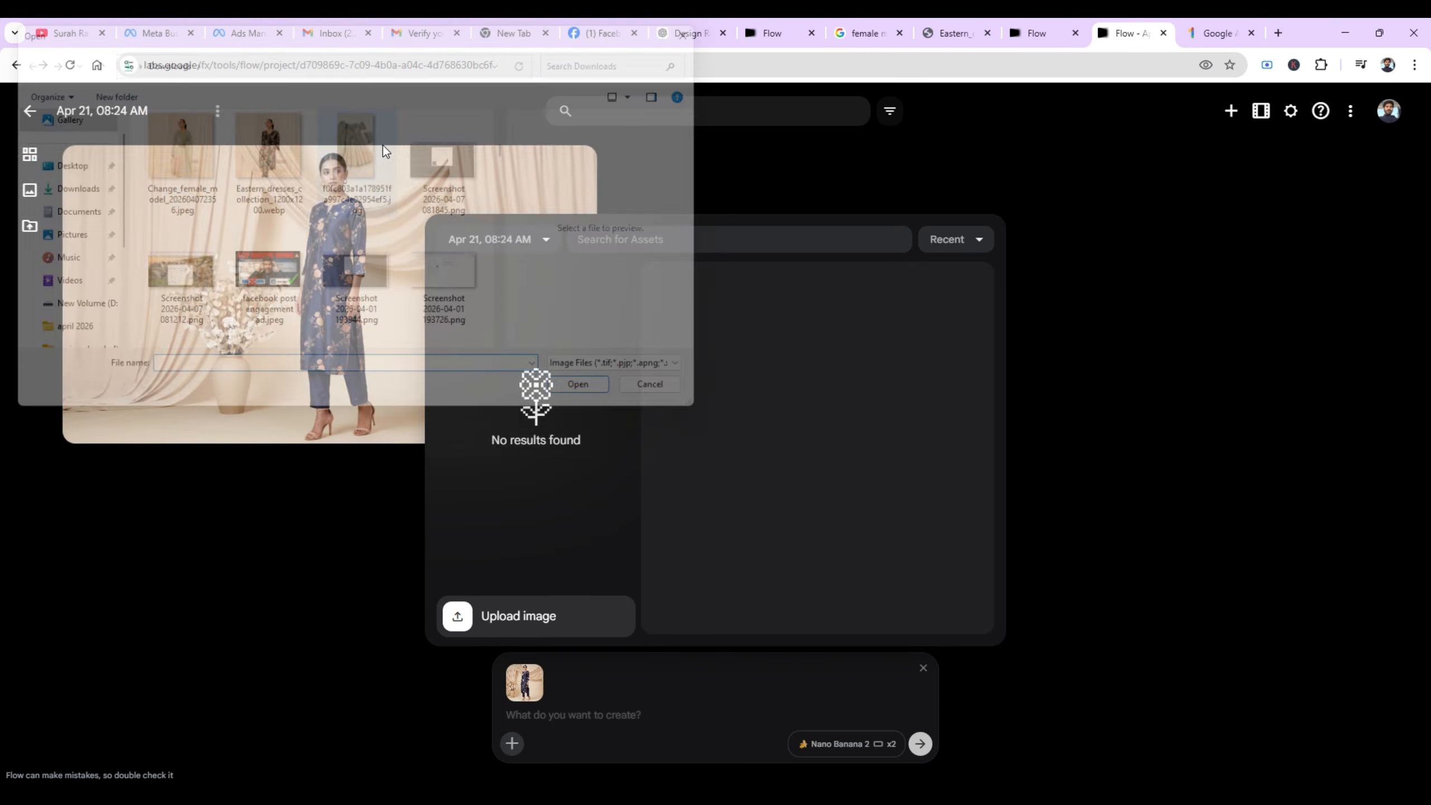
# Enter the prompt "change the dress of the model with the dress attached in the pic latter".
pyautogui.write('chang')
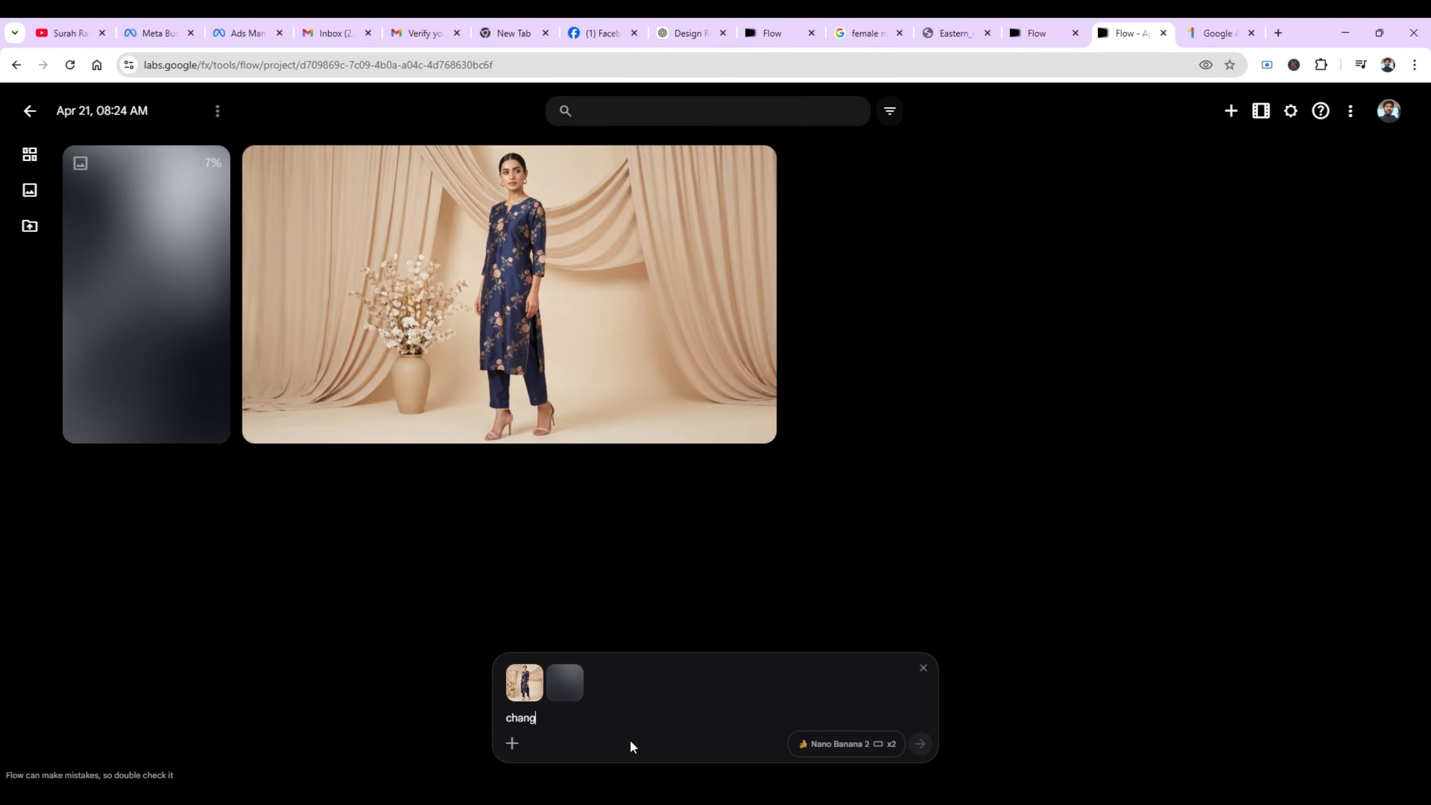
pyautogui.write('e the dress ')
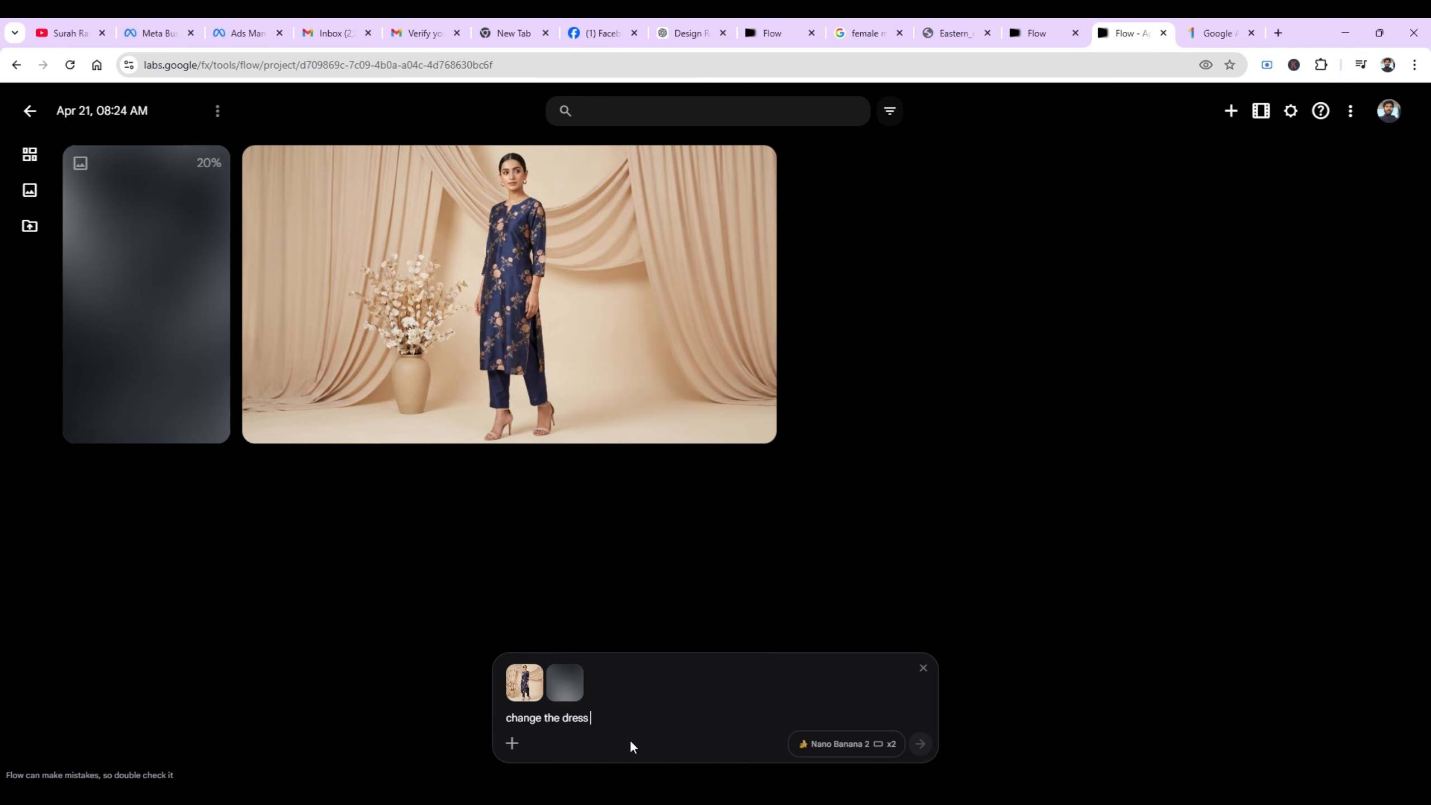
pyautogui.write('of the model ')
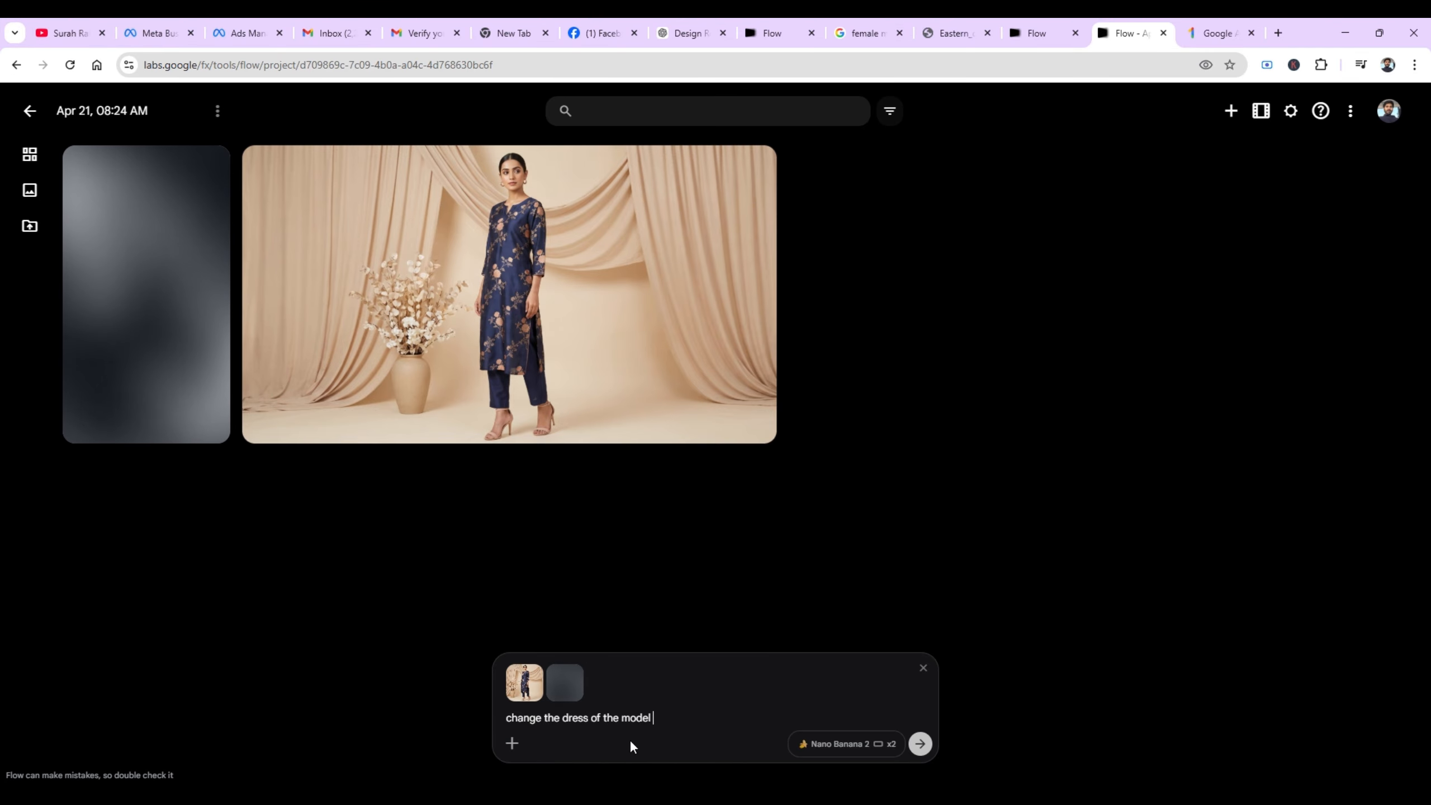
pyautogui.write('with the dress ')
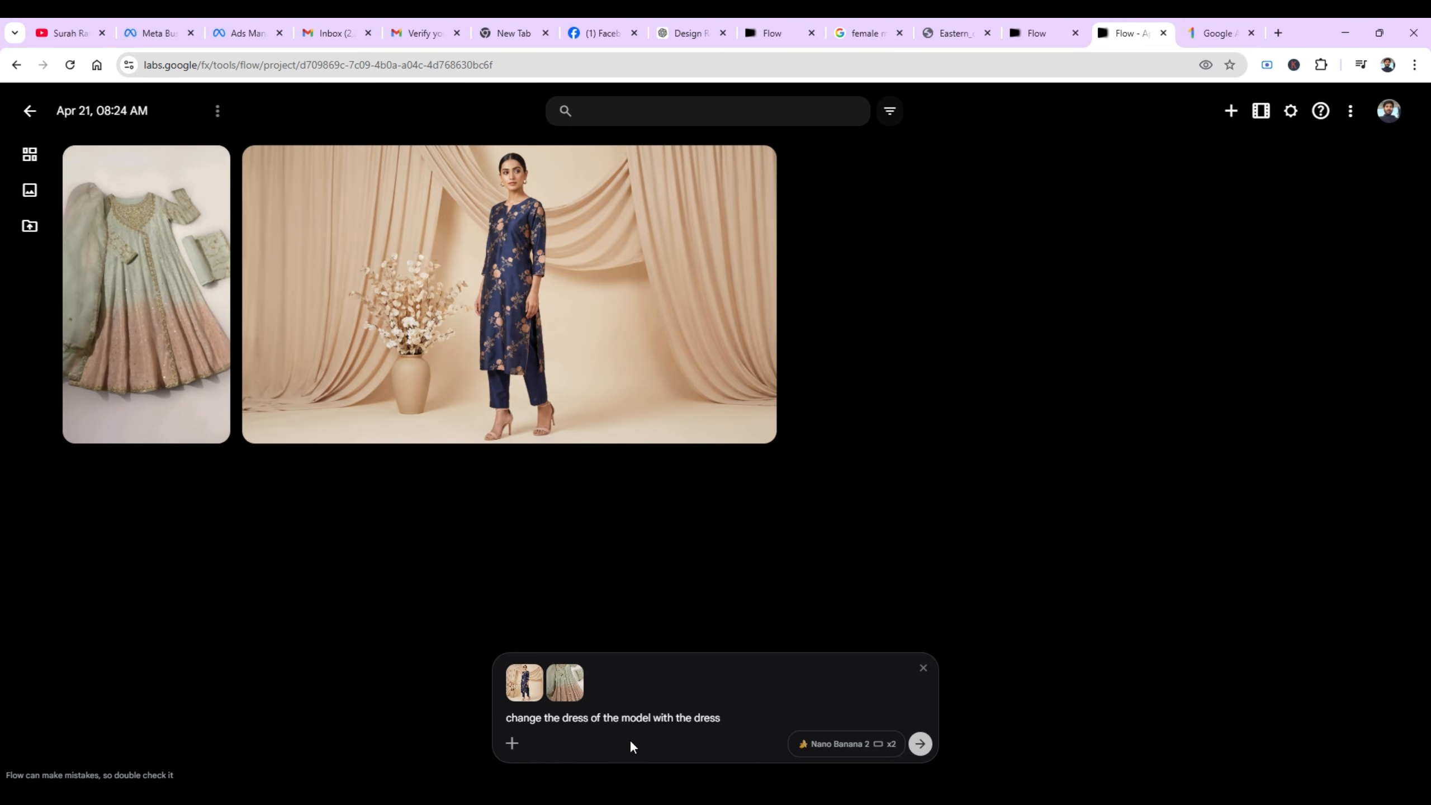
pyautogui.write('attached in the pic latter')
# Set the output to a 1:1 ratio, x1 and the Nano Banana Pro model, and generate the image.
pyautogui.click(872, 749)
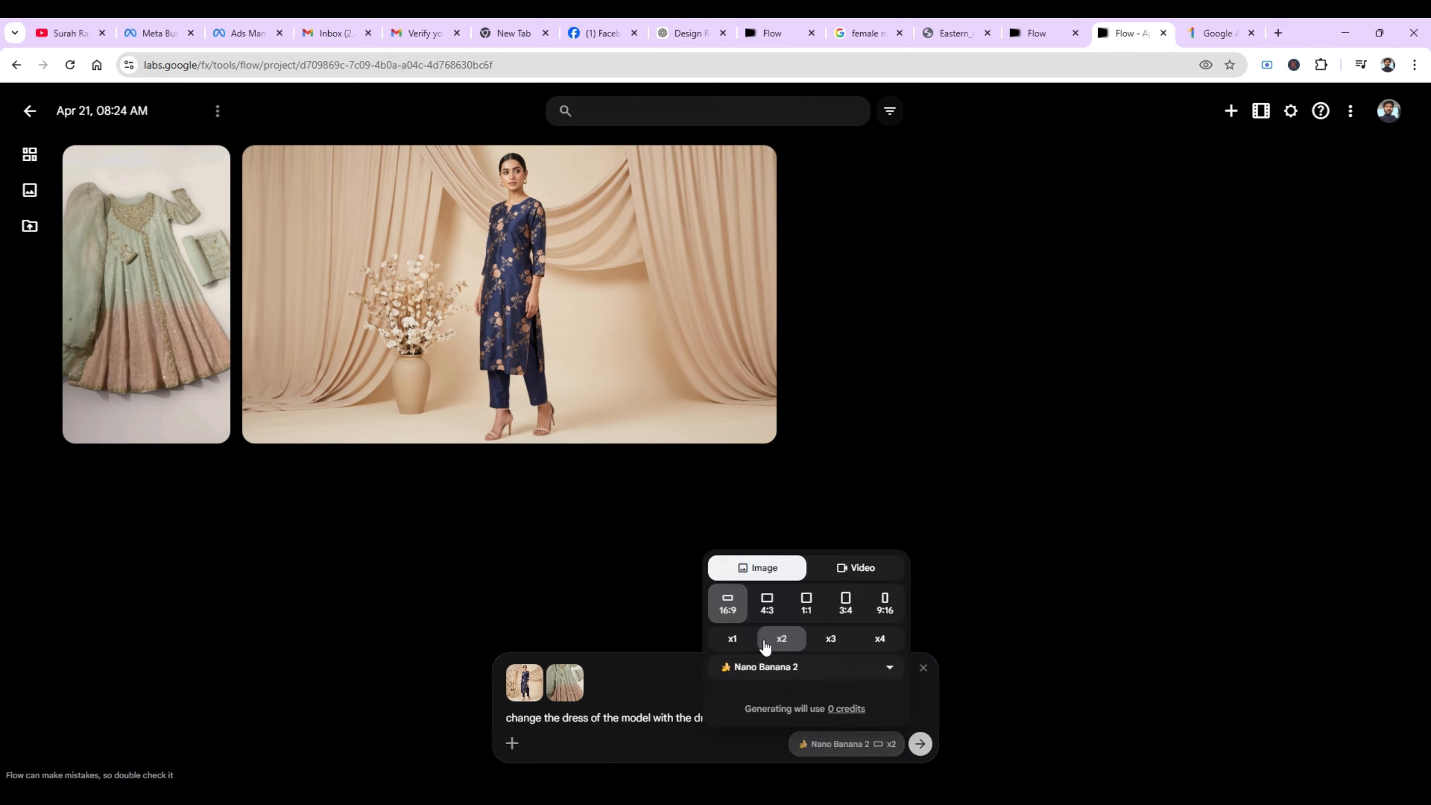
pyautogui.click(806, 603)
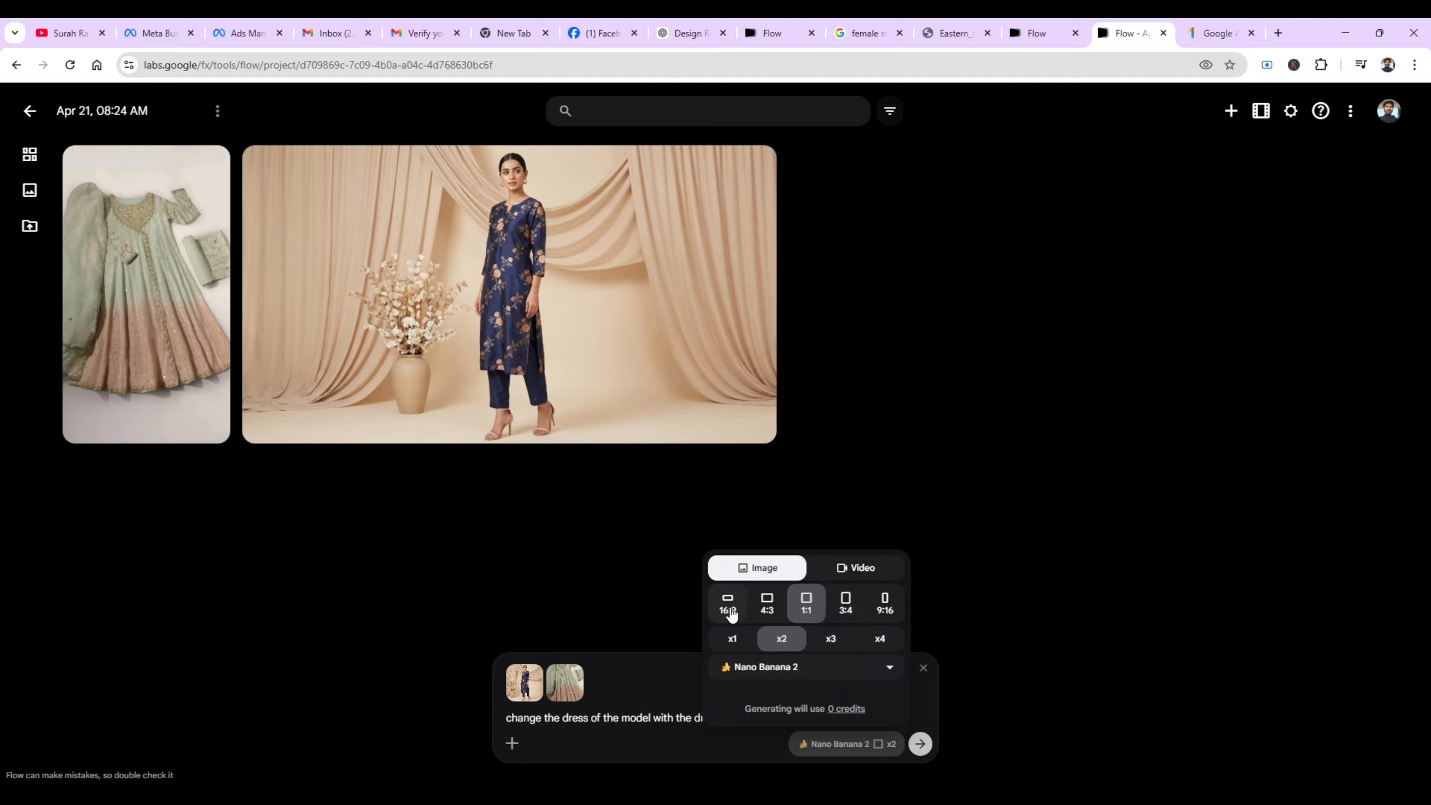
pyautogui.click(732, 640)
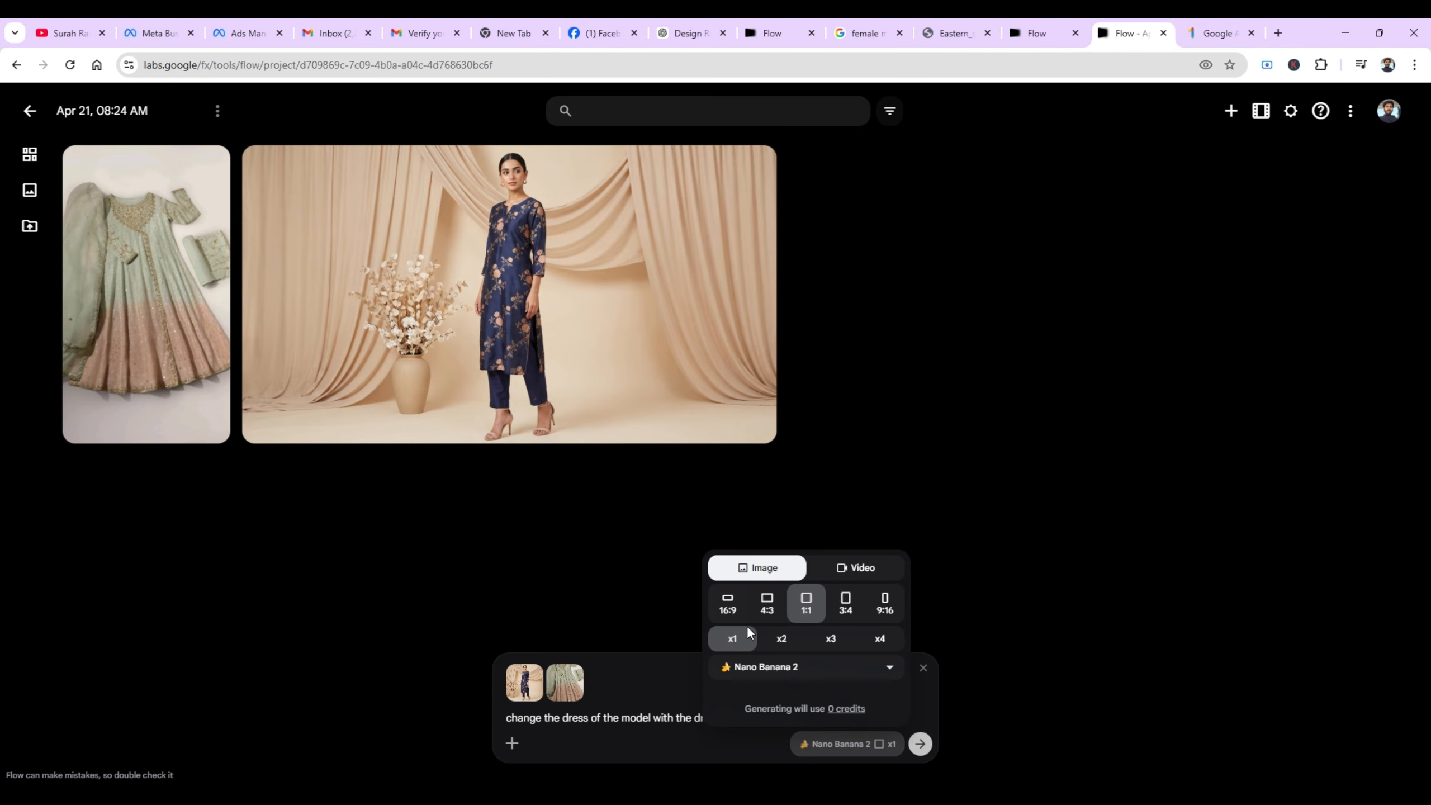
pyautogui.click(830, 666)
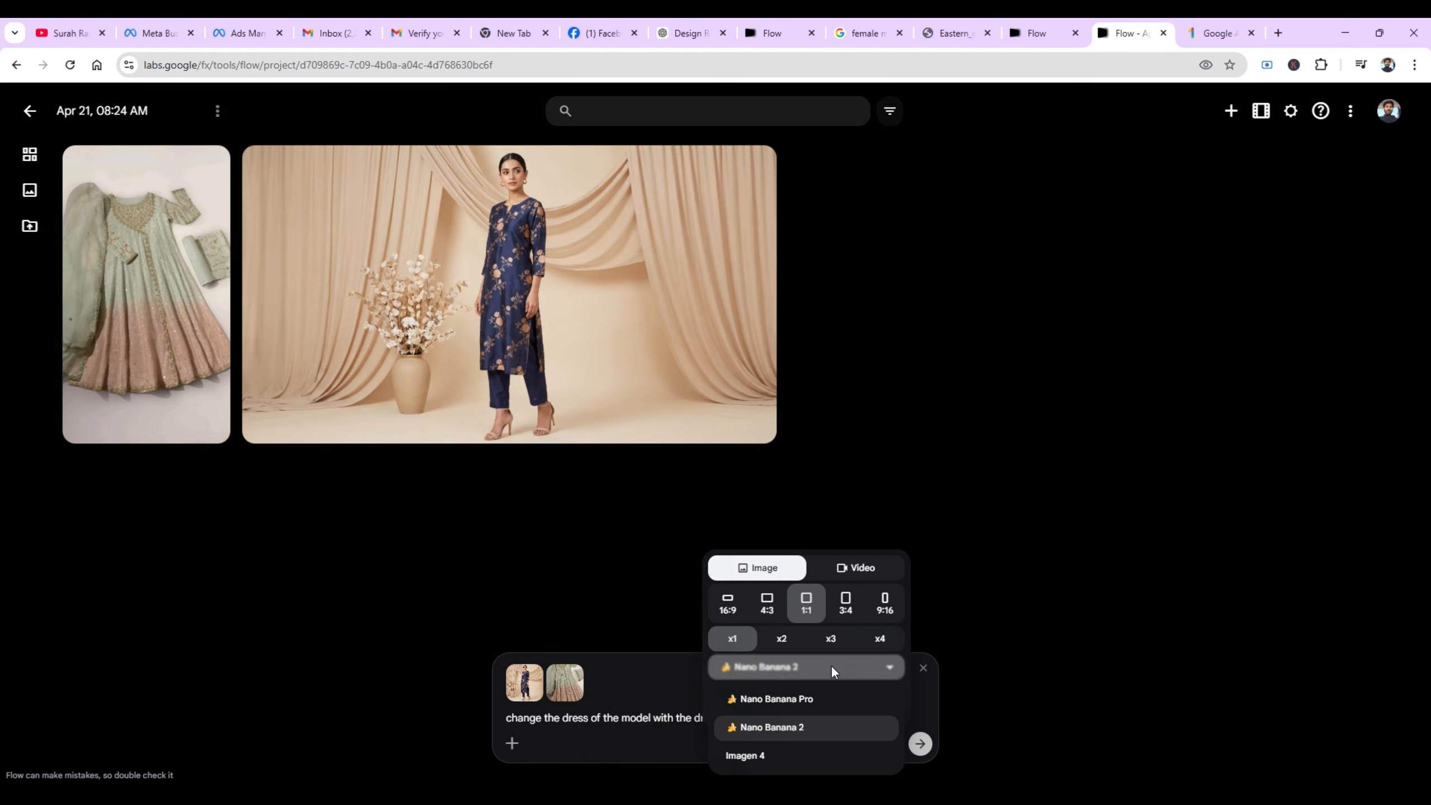
pyautogui.click(810, 698)
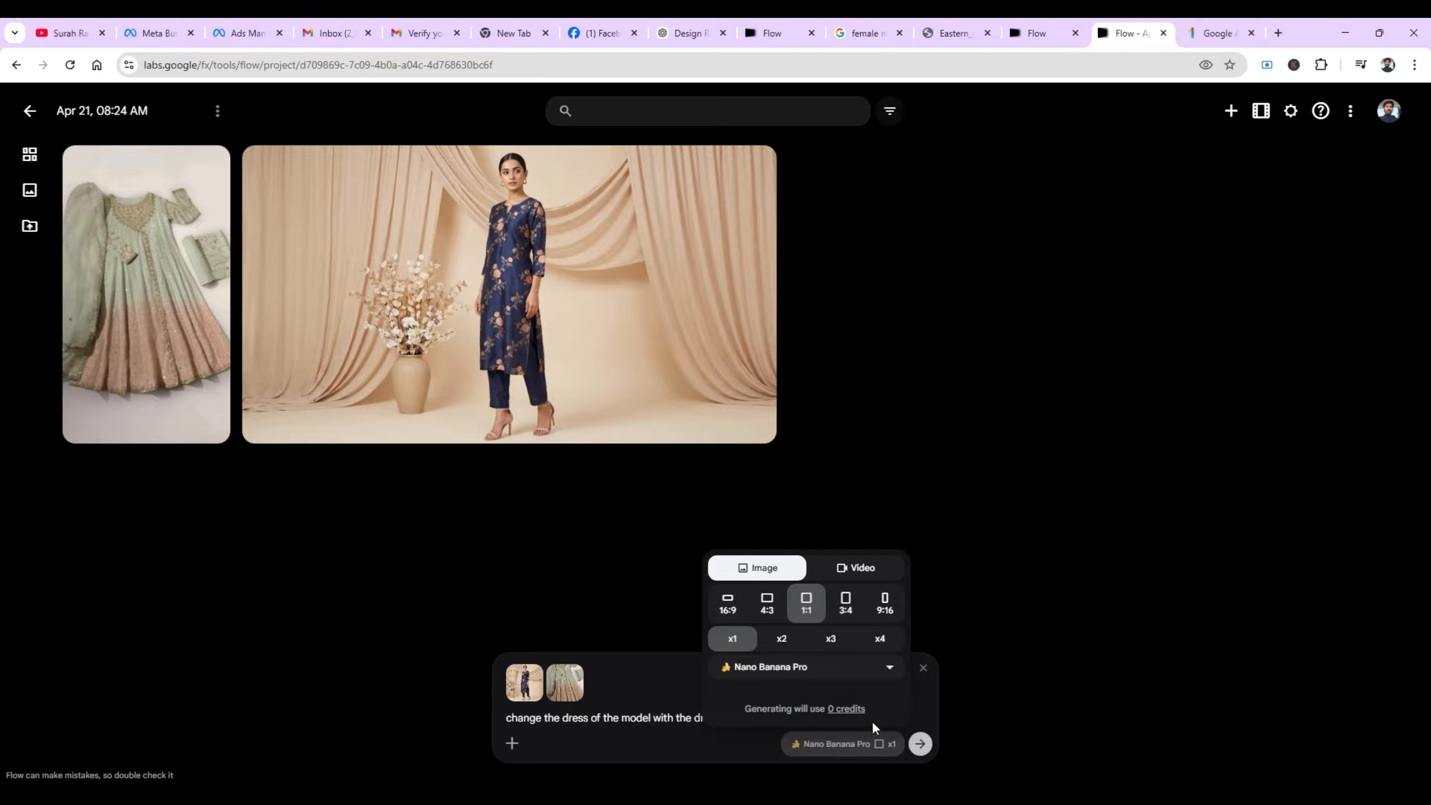
pyautogui.click(918, 744)
pyautogui.click(919, 744)
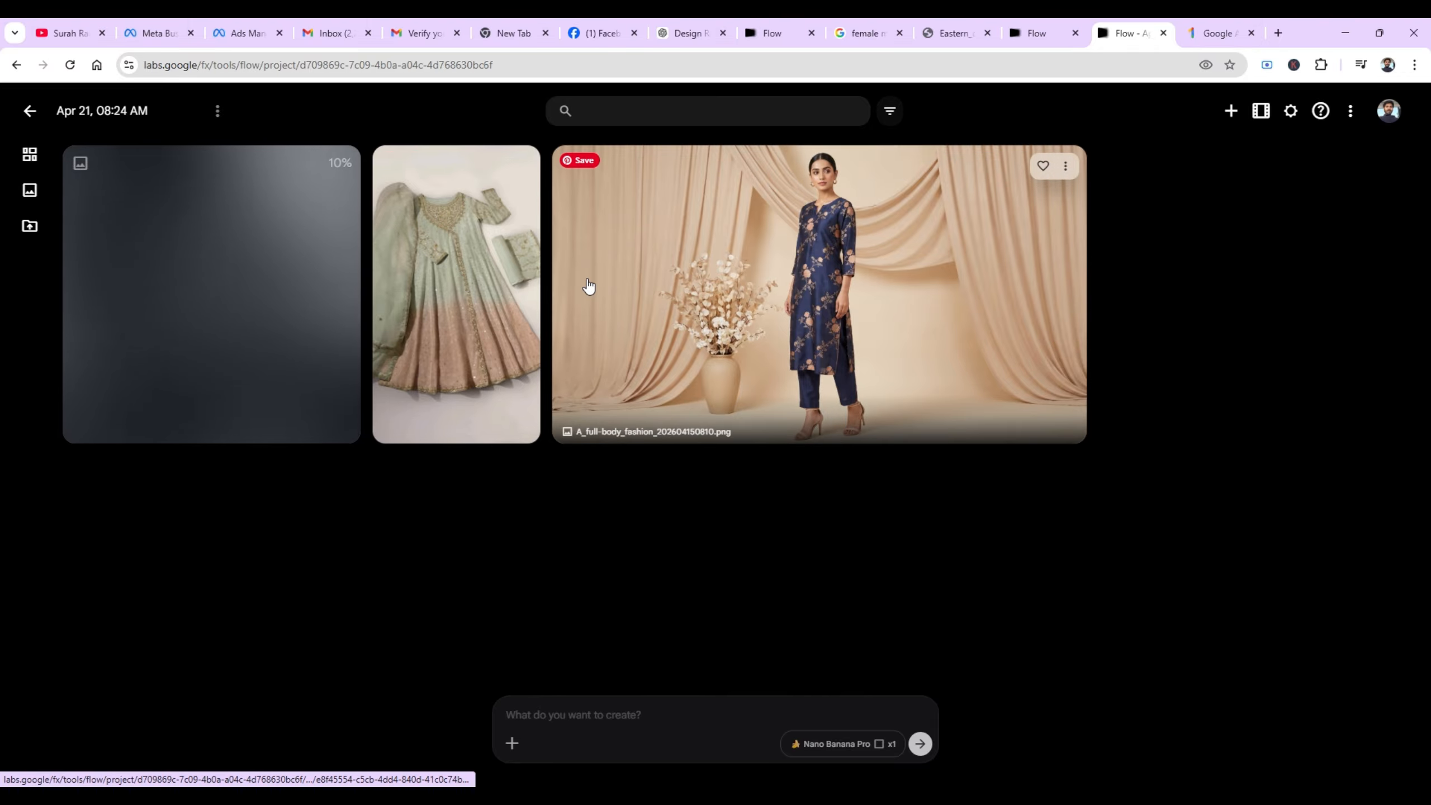
# Compare ChatGPT's generated model image with the attached dress photo, and return to the Flow project to view its result.
pyautogui.click(689, 33)
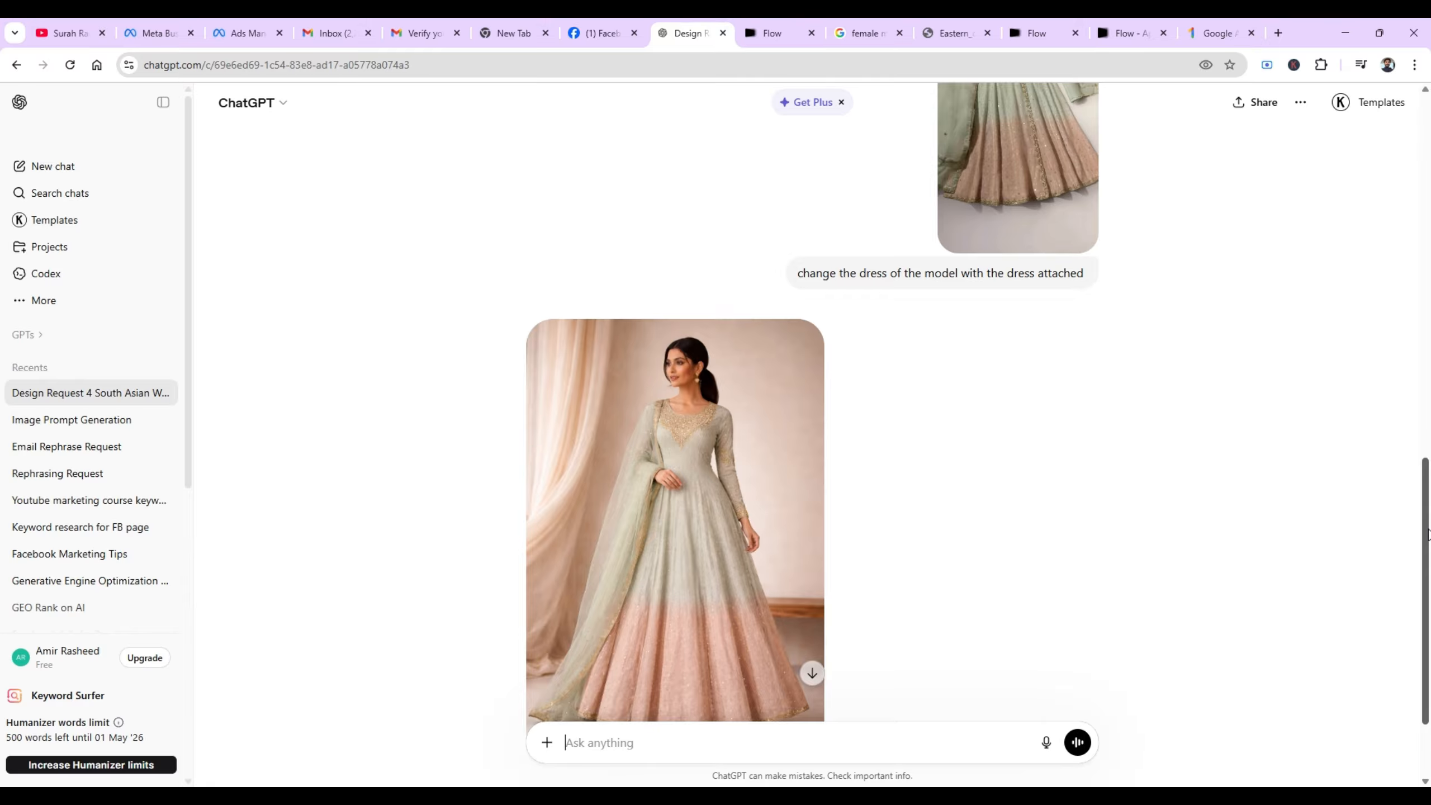
pyautogui.moveTo(1427, 532); pyautogui.dragTo(1428, 417)
pyautogui.scroll(-6, 1014, 237)
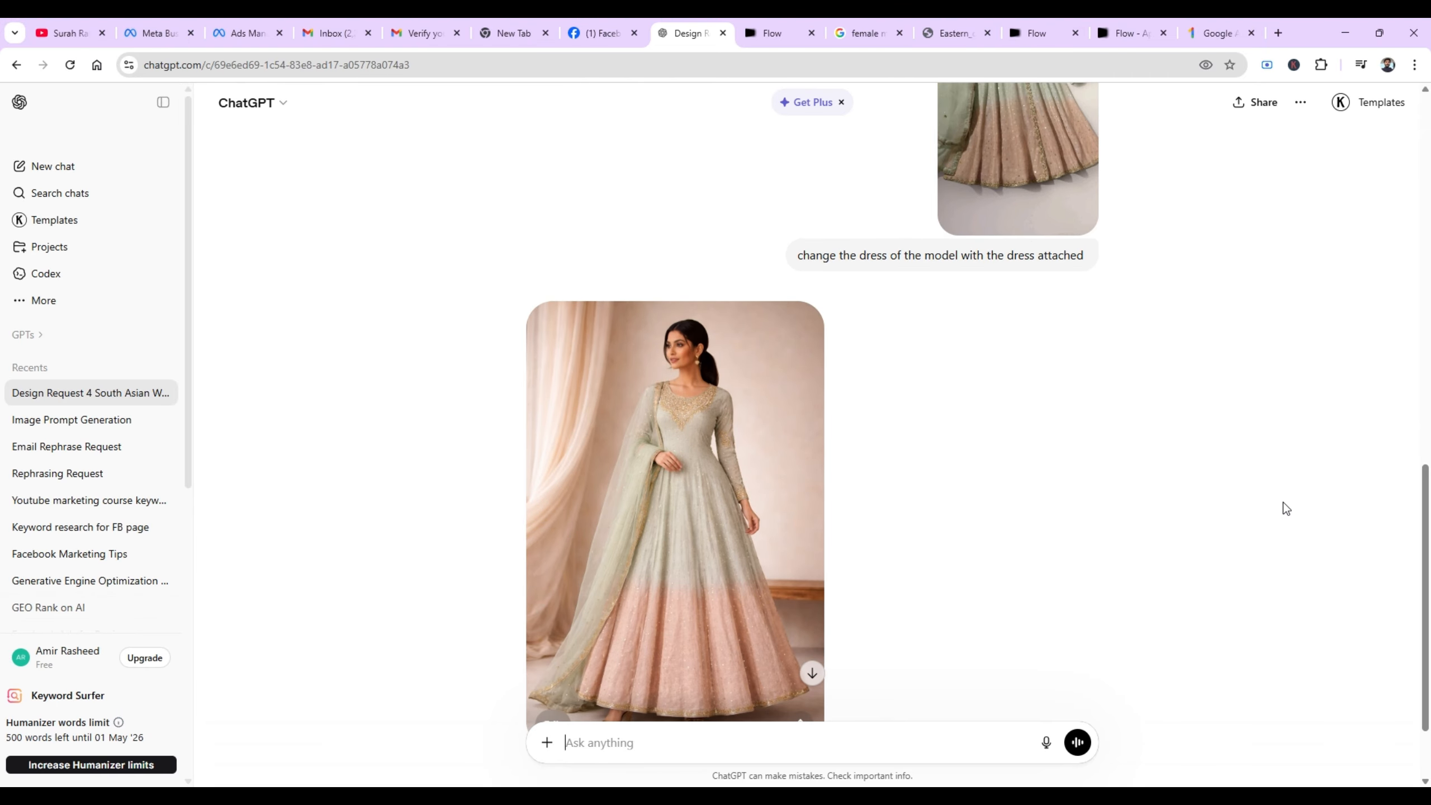
pyautogui.moveTo(1426, 517); pyautogui.dragTo(1422, 453)
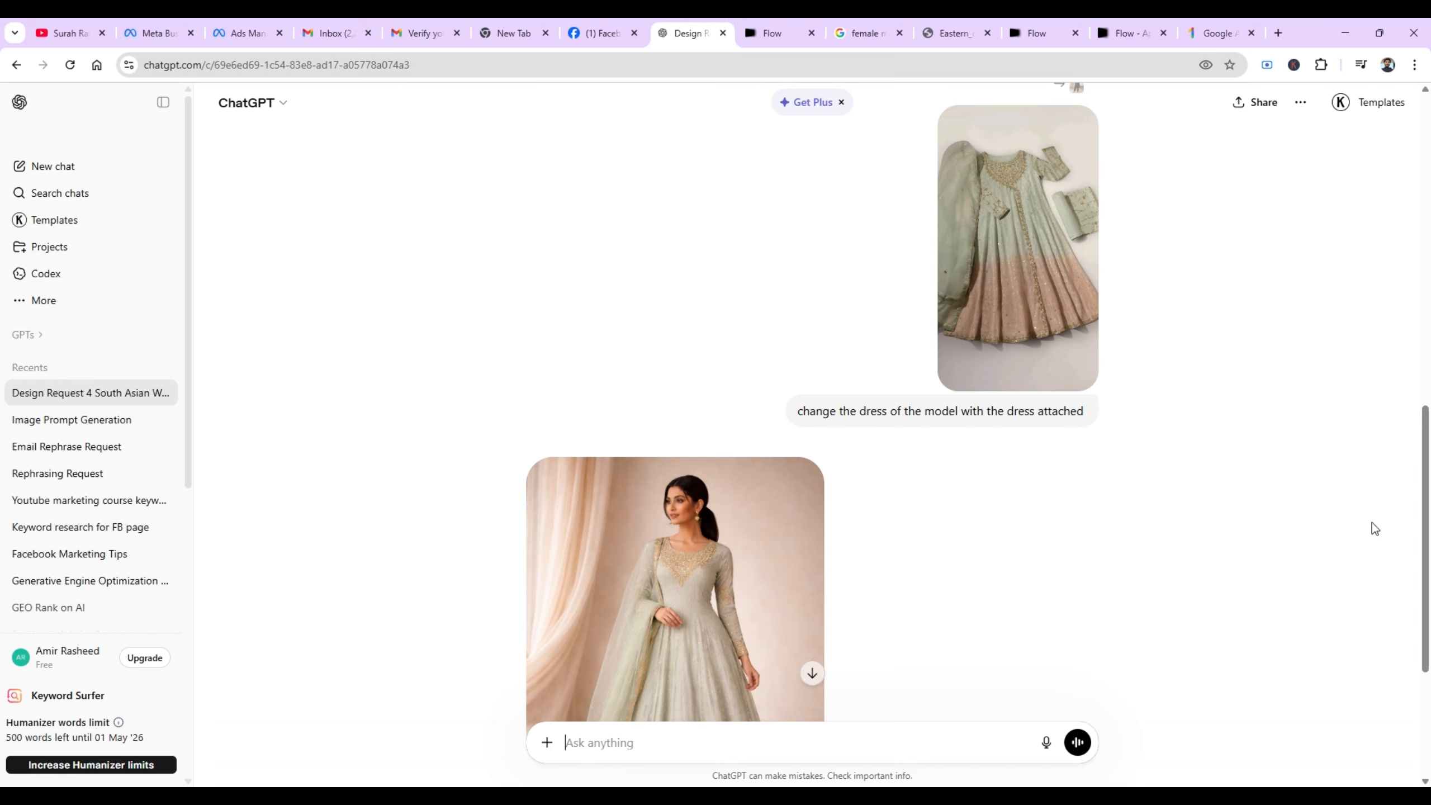
pyautogui.moveTo(1425, 461); pyautogui.dragTo(1415, 515)
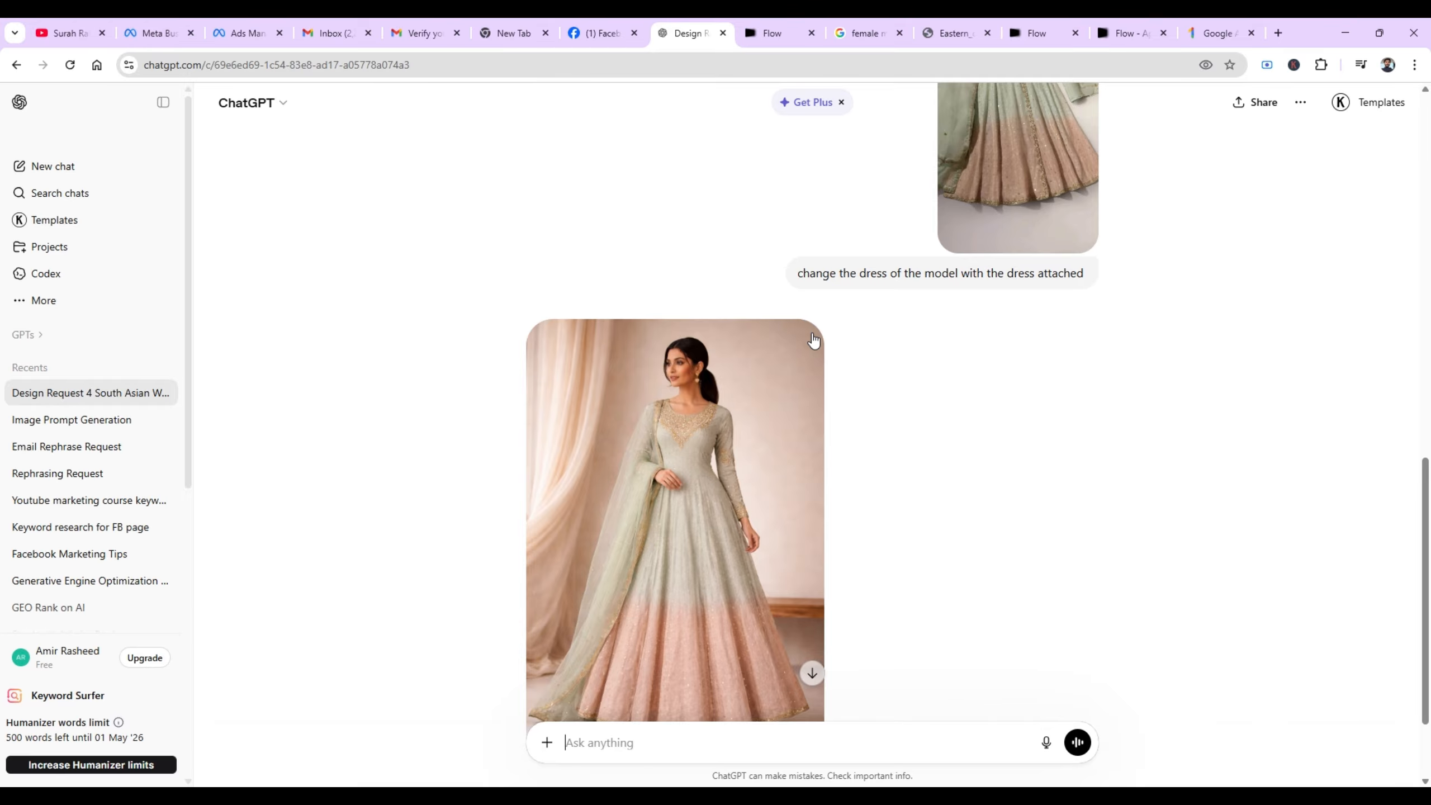
pyautogui.click(1120, 37)
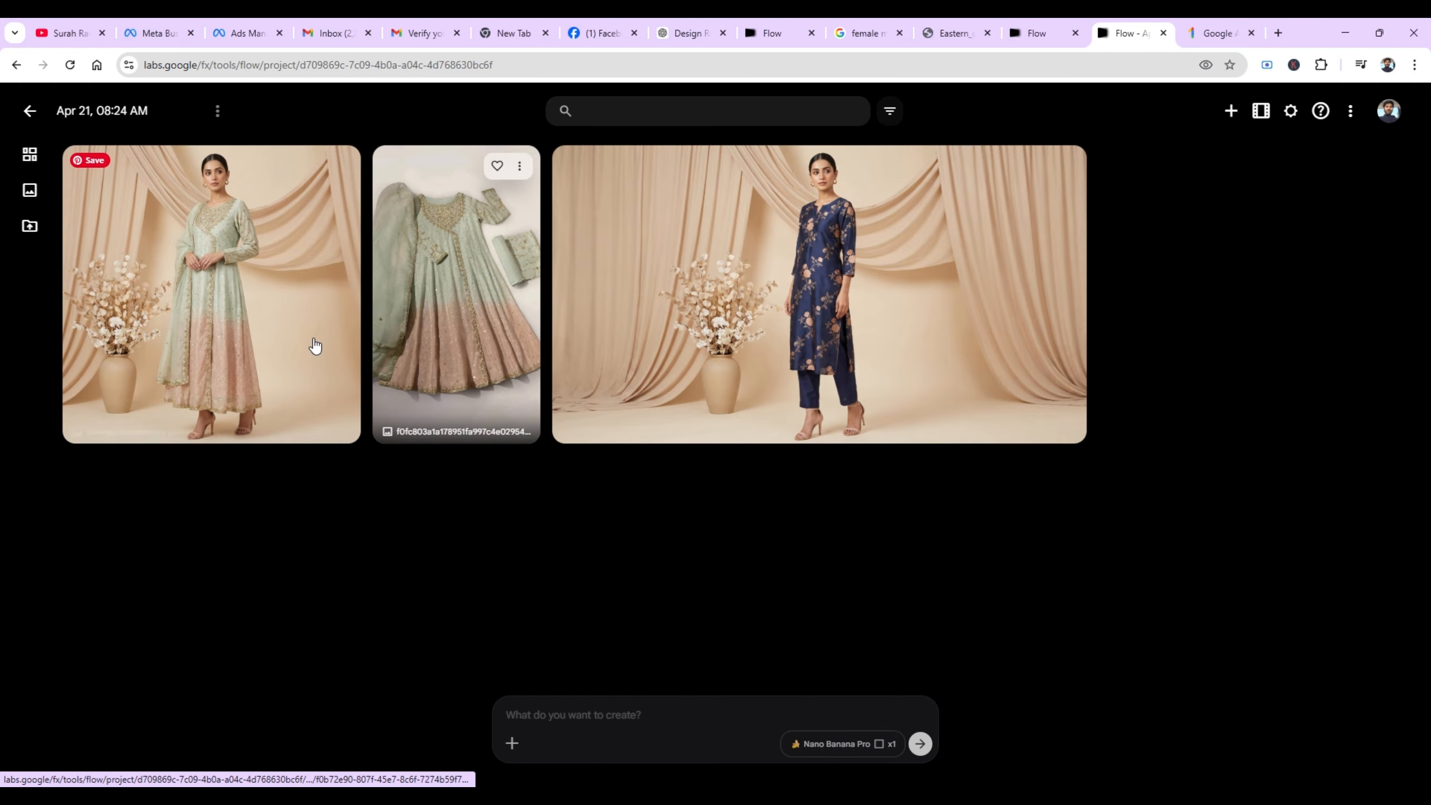
# Open the generated image of the model in the green and peach dress and download it at 1K original size.
pyautogui.click(269, 341)
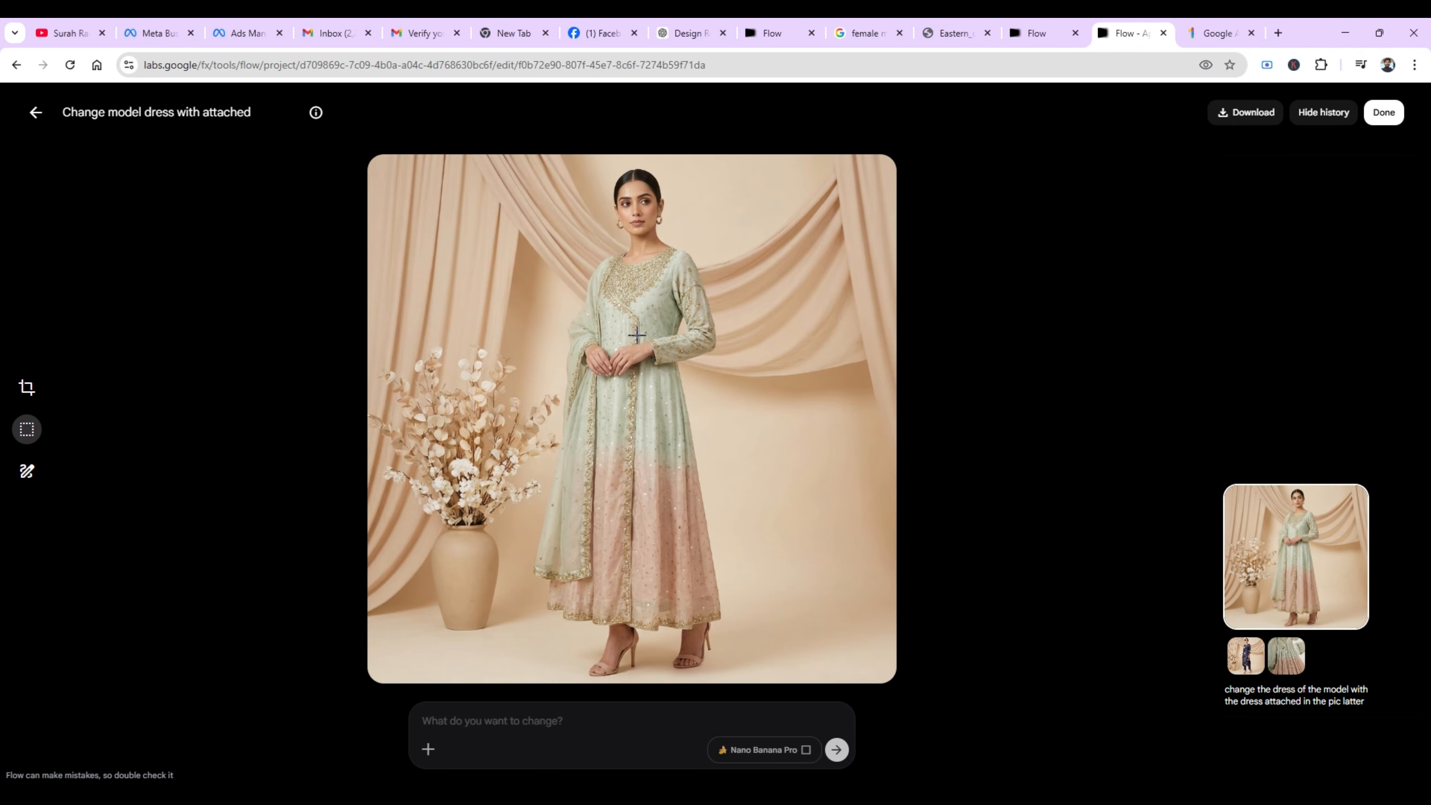
pyautogui.click(1238, 119)
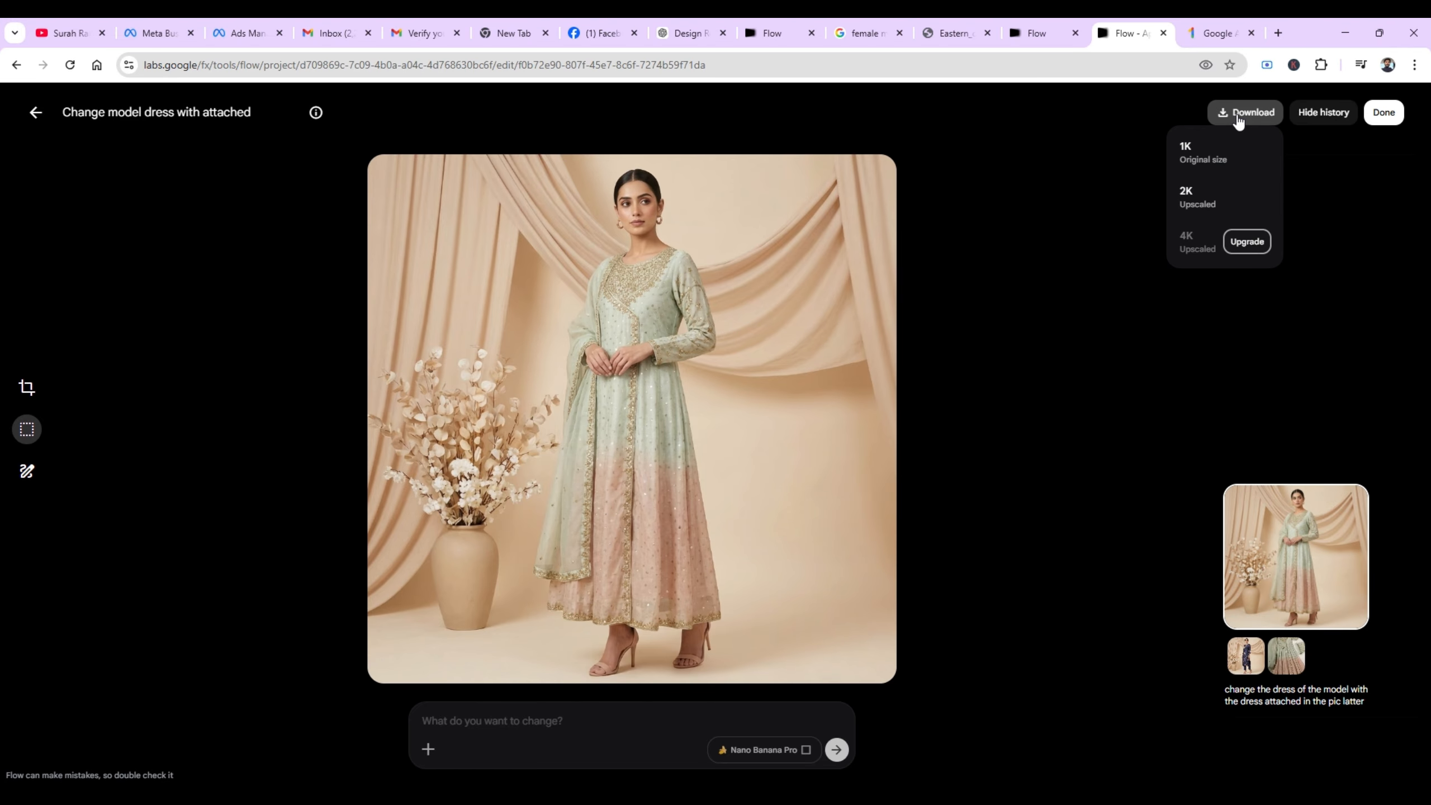
pyautogui.click(1203, 166)
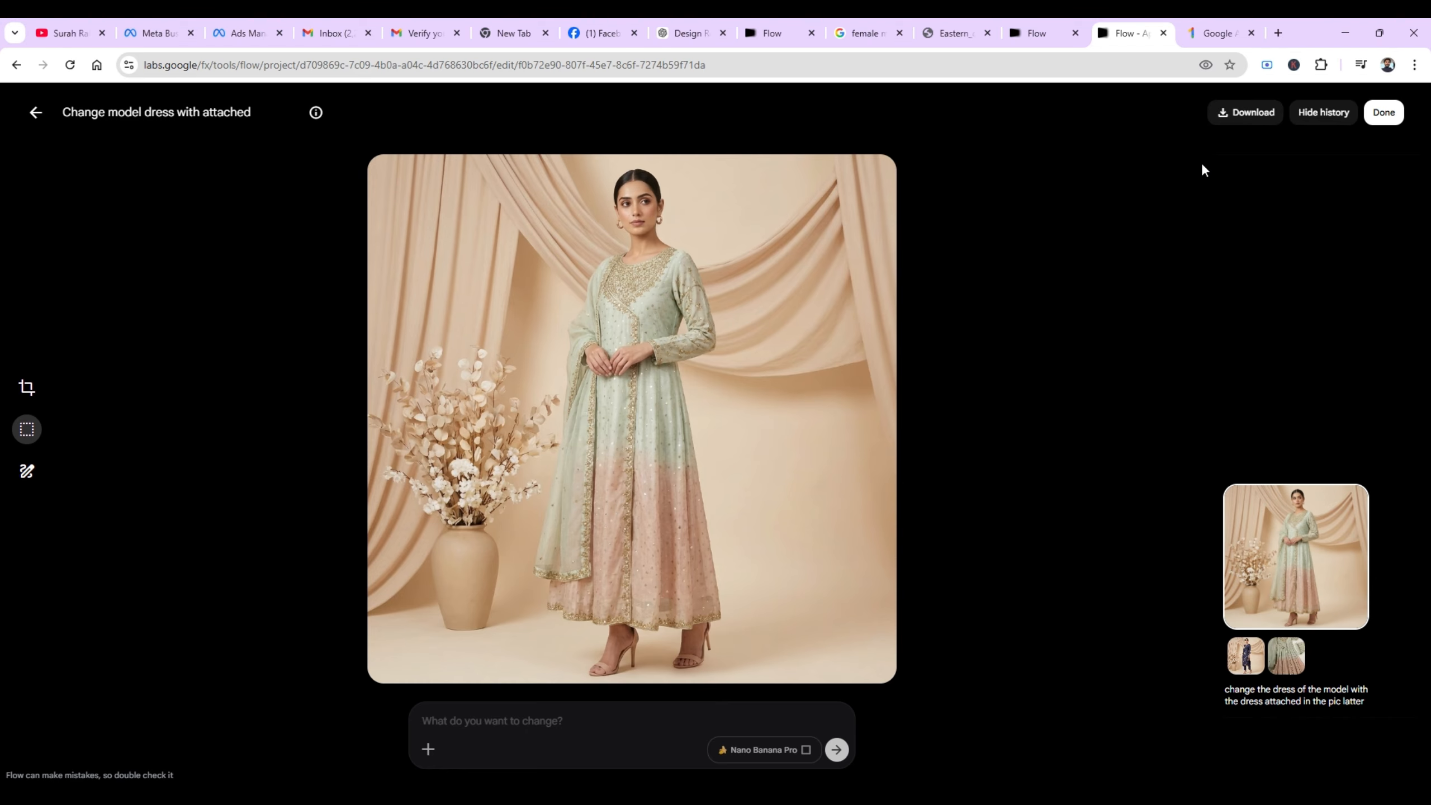
# Open canva.com in a new browser tab.
pyautogui.click(1278, 33)
pyautogui.write('canva.com')
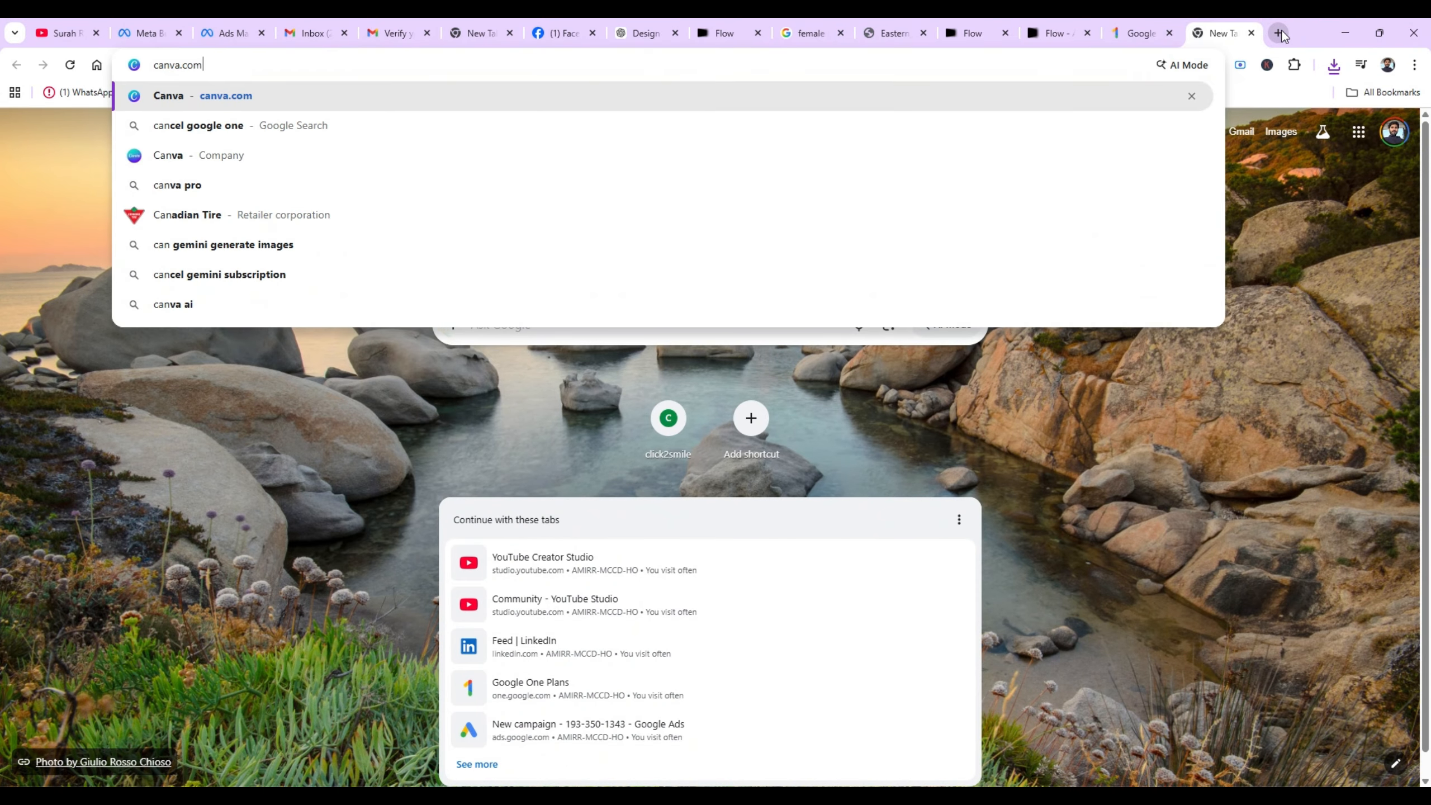
pyautogui.press('Return')
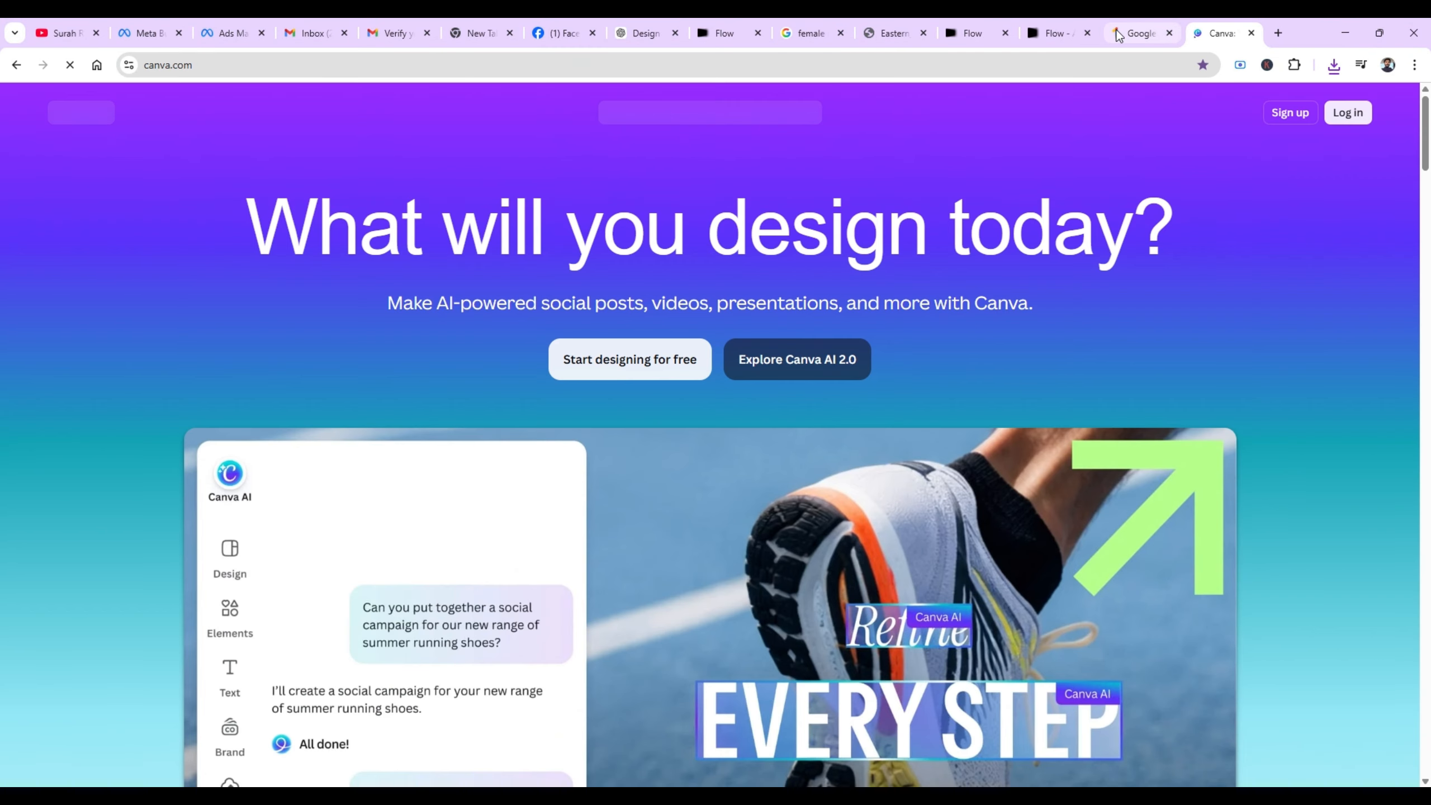
# Return to the generated image in Flow and submit the edit prompt "write 50% off and limited time offer".
pyautogui.click(1046, 34)
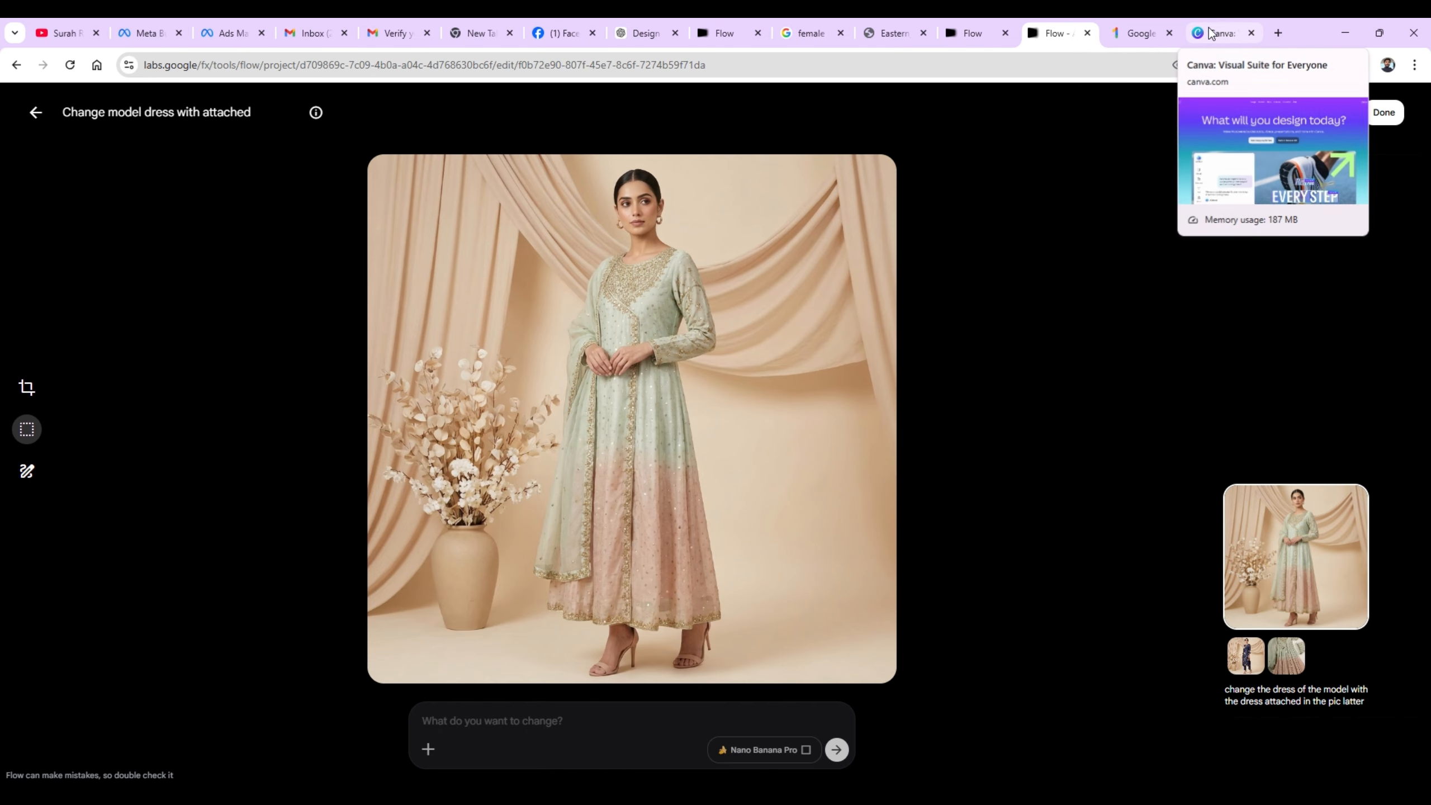
pyautogui.click(523, 725)
pyautogui.write('w')
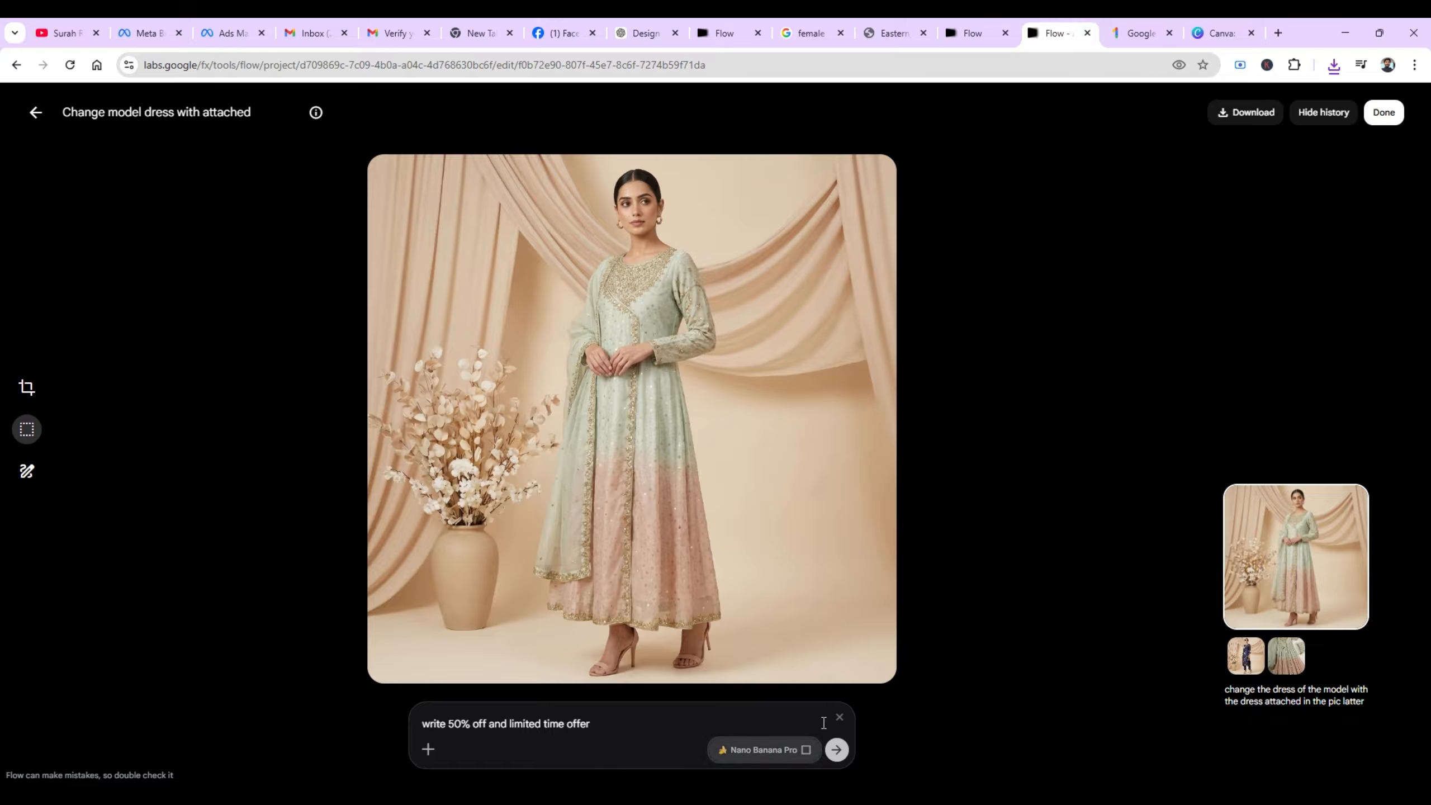
pyautogui.click(837, 749)
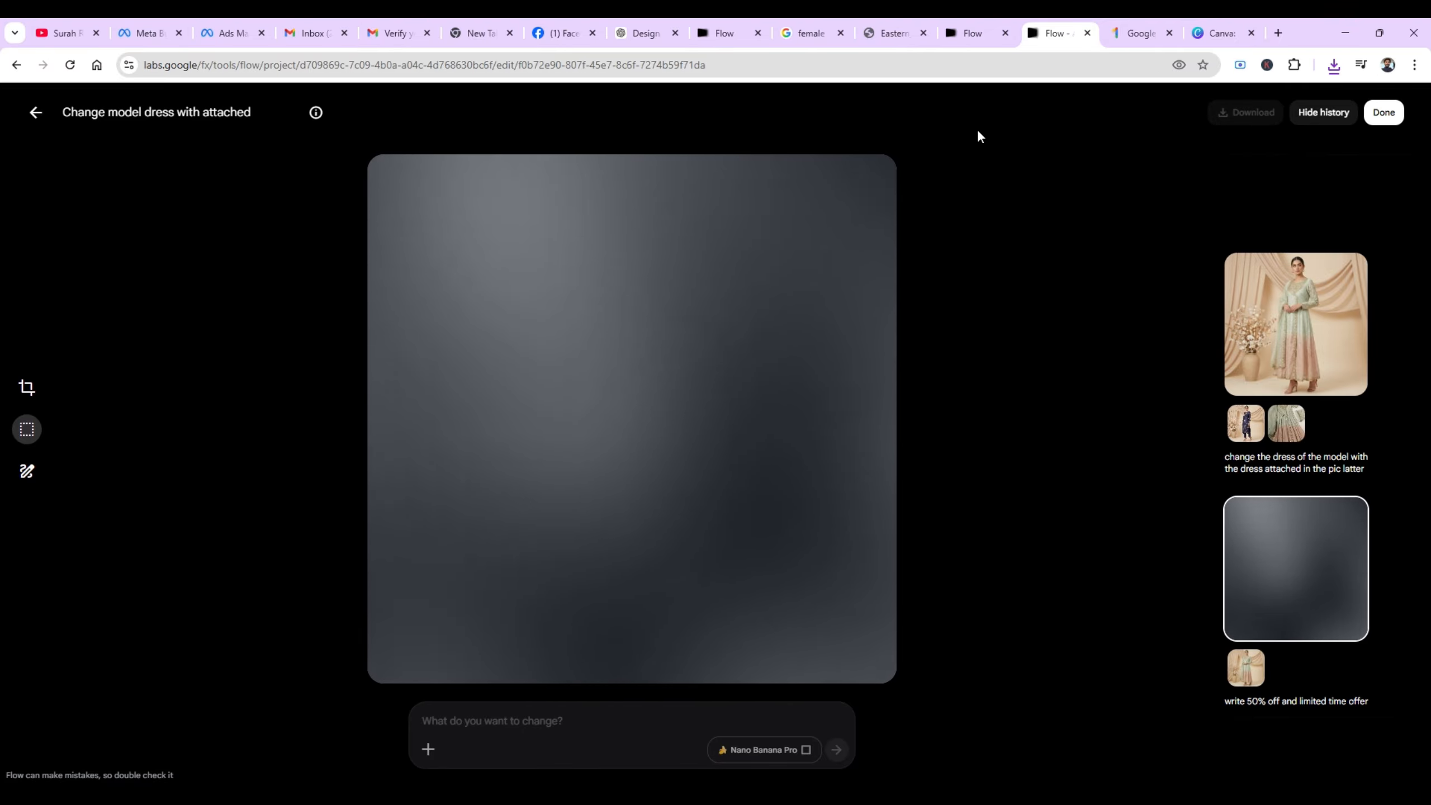
# Switch to Canva, sign in with the Google account, and create a blank Instagram Post (4:5) design.
pyautogui.click(1218, 33)
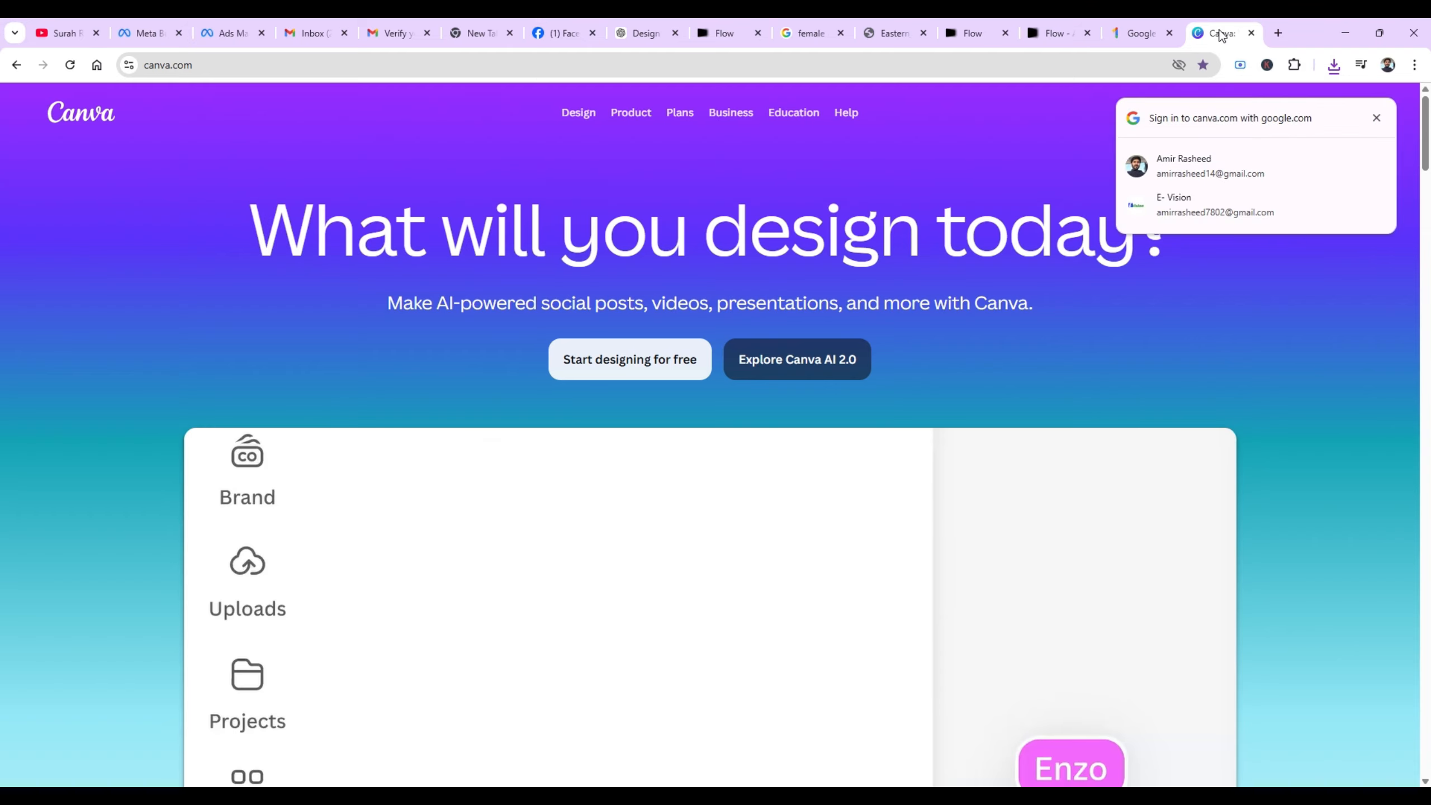
pyautogui.click(1153, 172)
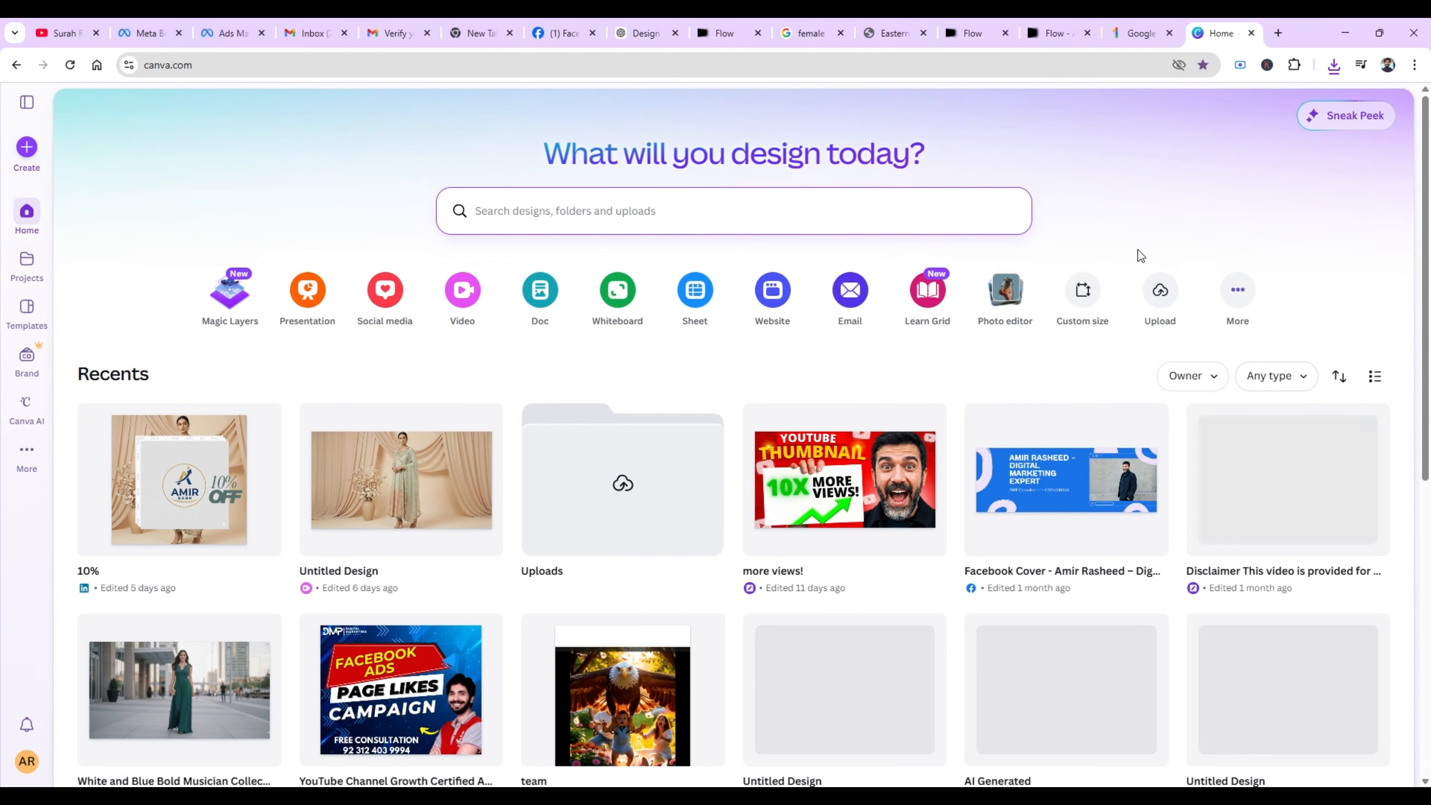
pyautogui.click(1093, 305)
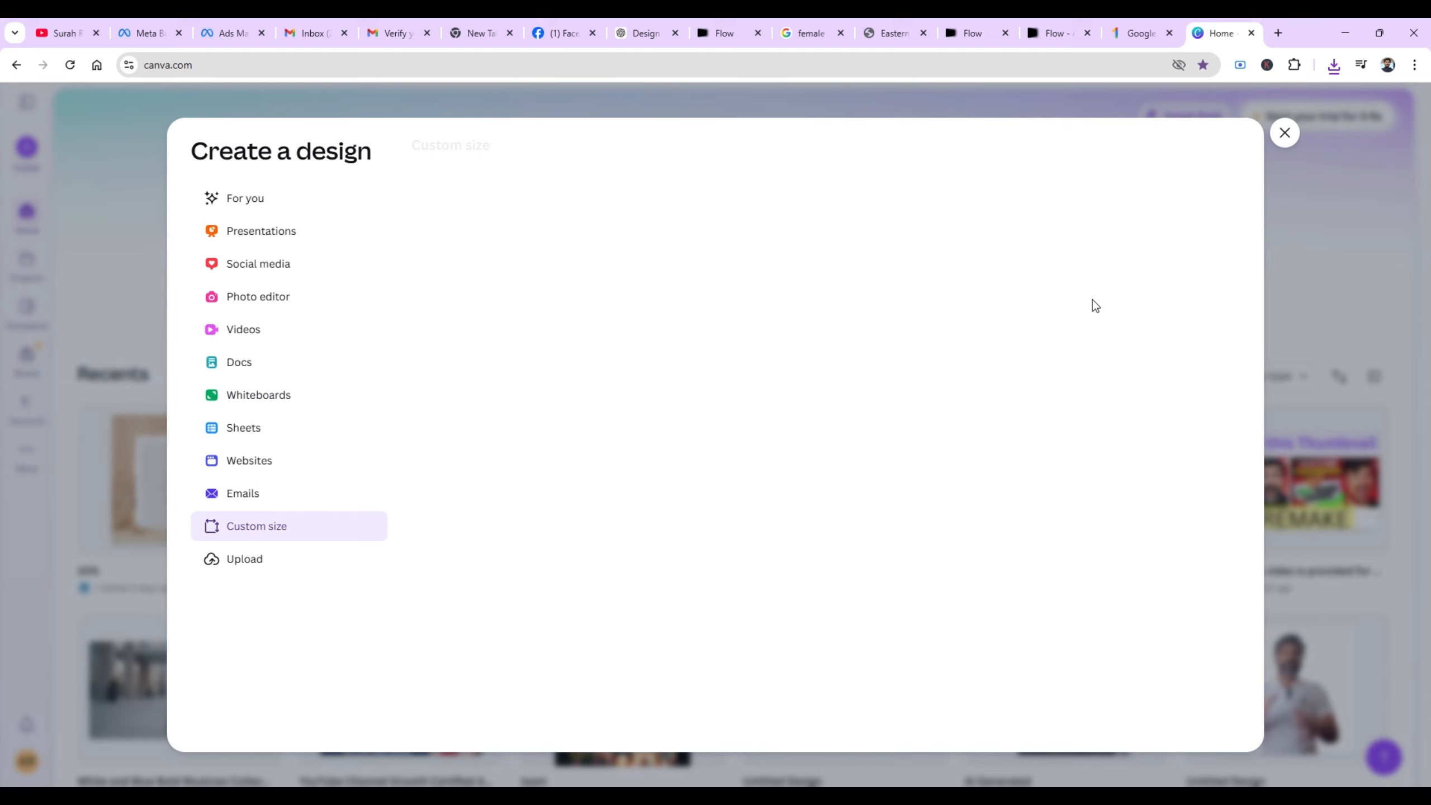
pyautogui.click(265, 265)
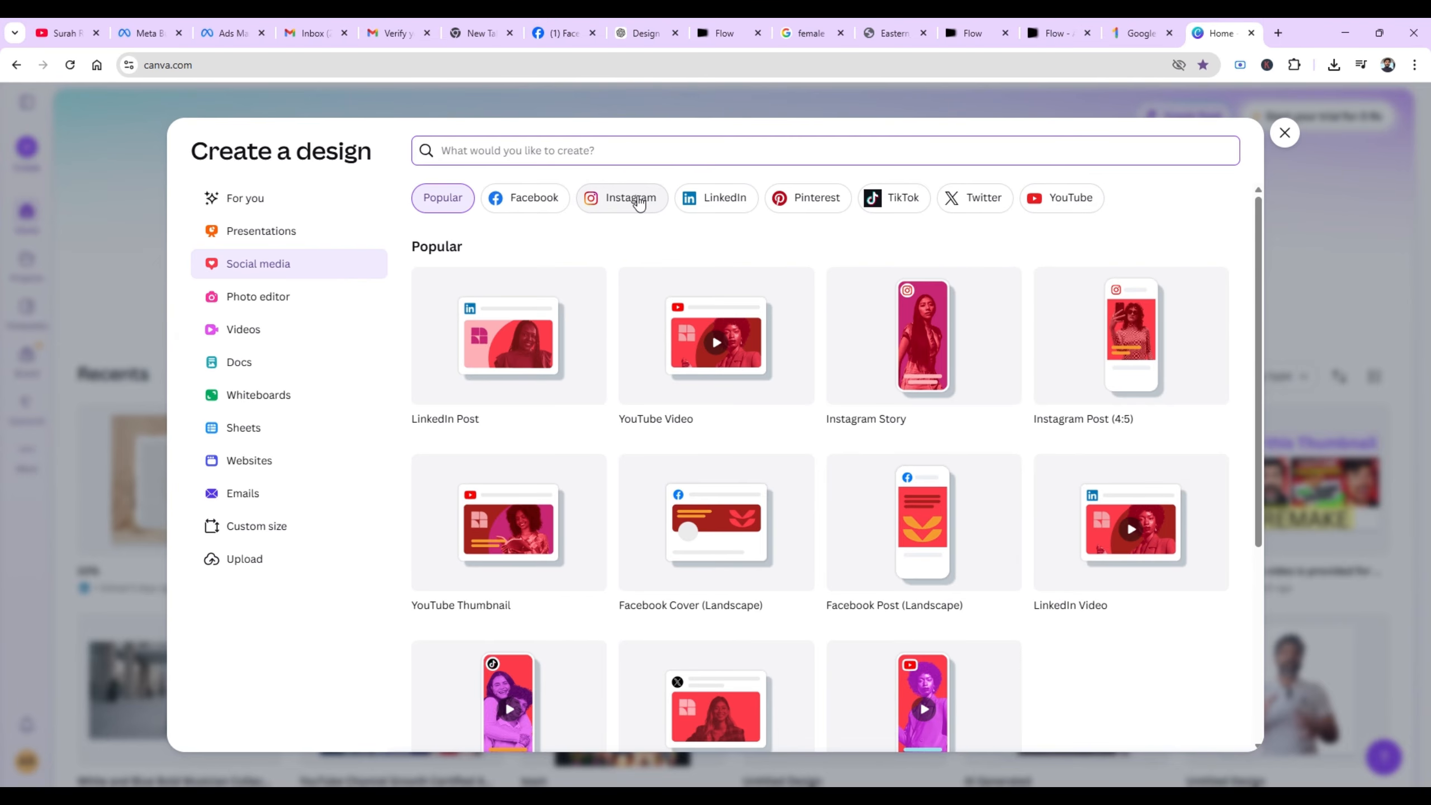
pyautogui.click(639, 201)
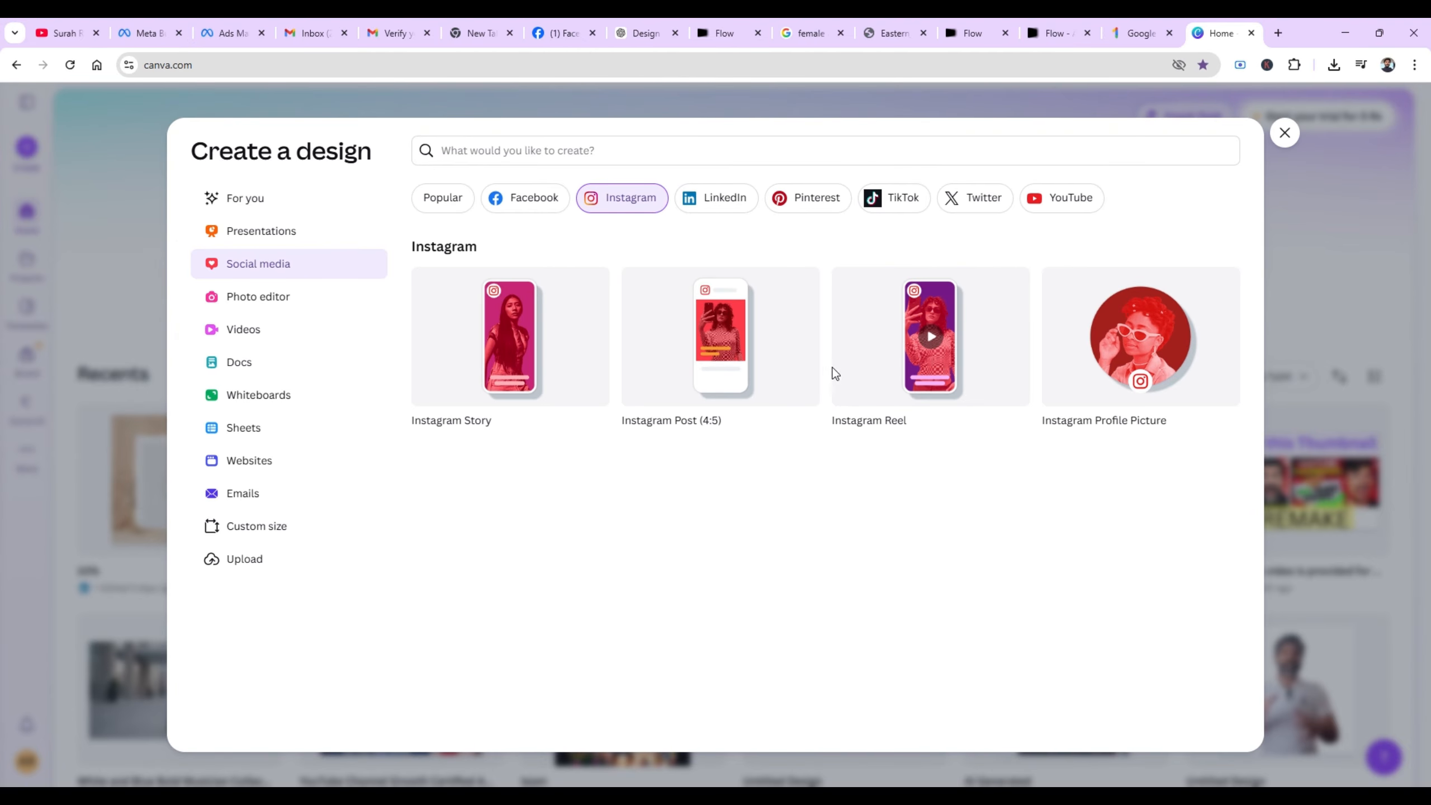
pyautogui.click(730, 379)
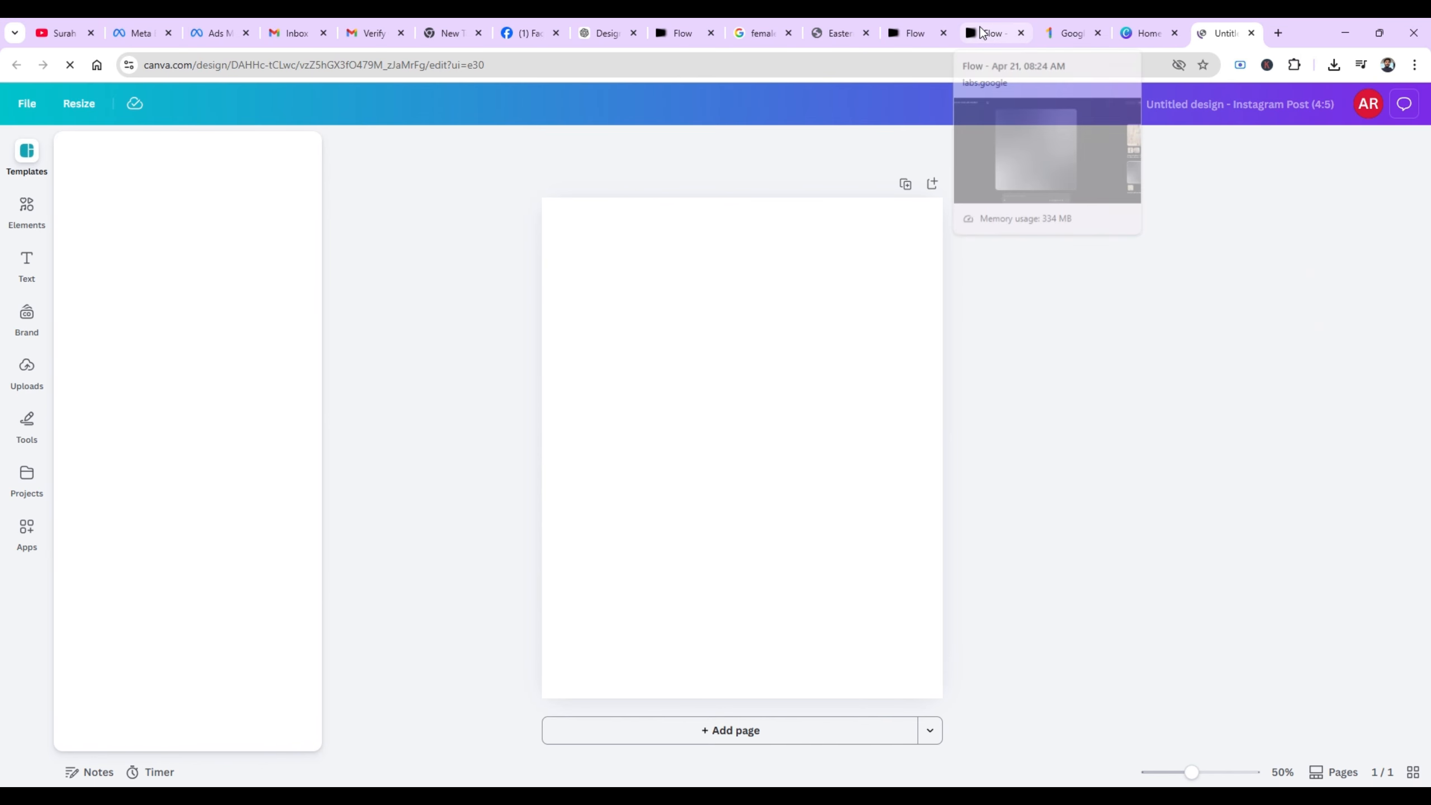
# Return to Flow and download the 50% off version of the model image at 1K original size.
pyautogui.click(979, 31)
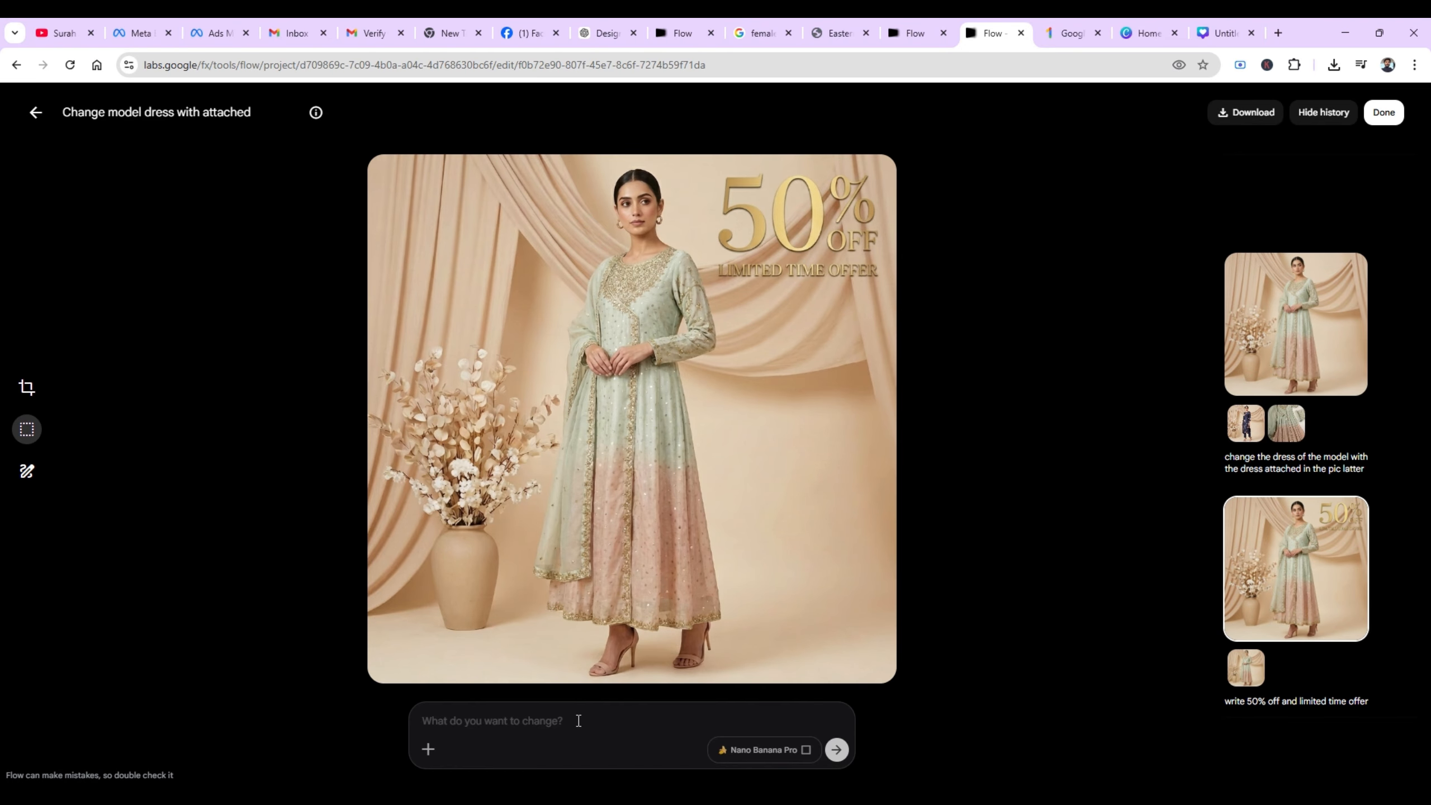
pyautogui.write('ch')
pyautogui.press('BackSpace')
pyautogui.click(1231, 114)
pyautogui.click(1210, 147)
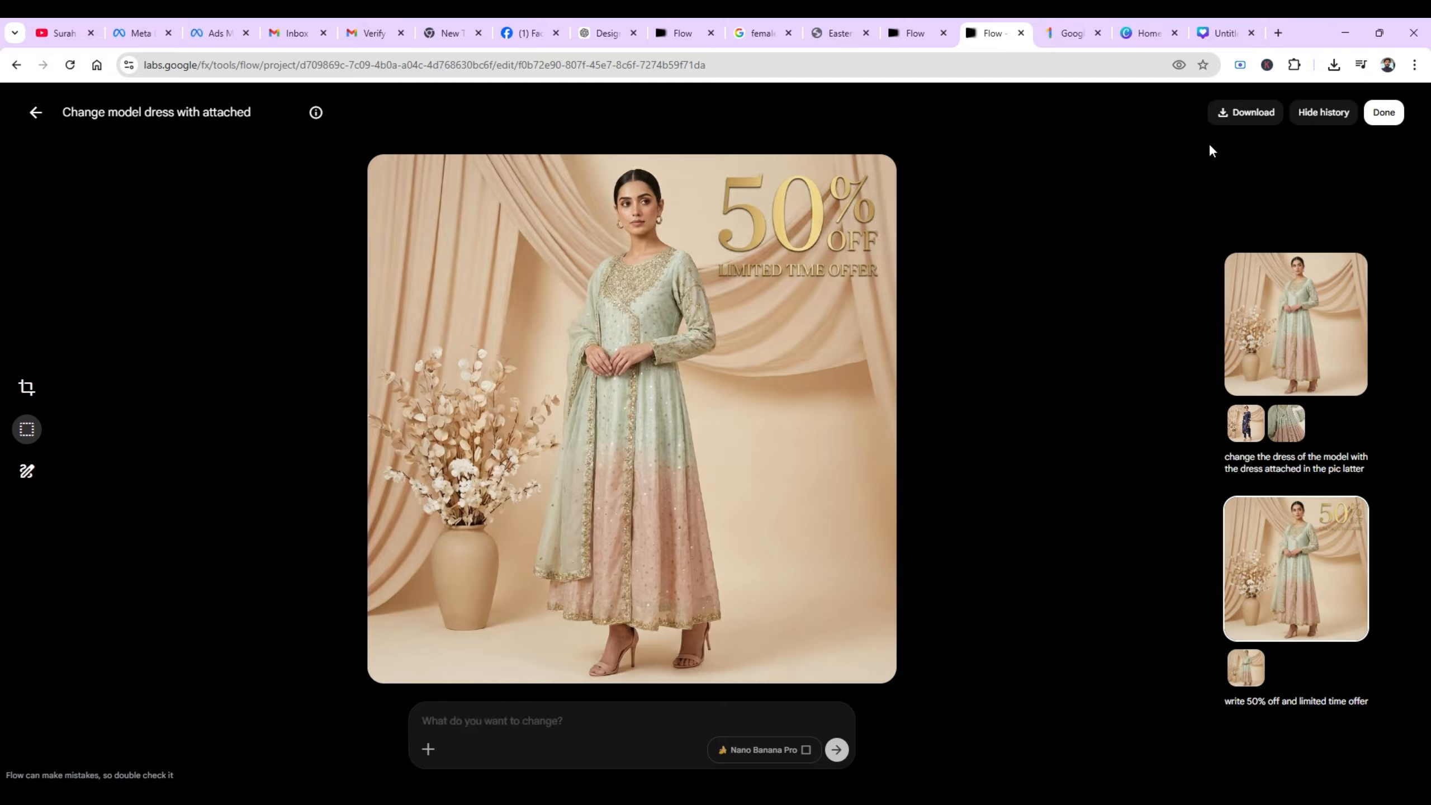
# Upload Change_model_dress_202604210827.jpeg from Downloads to the Canva Instagram post design.
pyautogui.click(1217, 31)
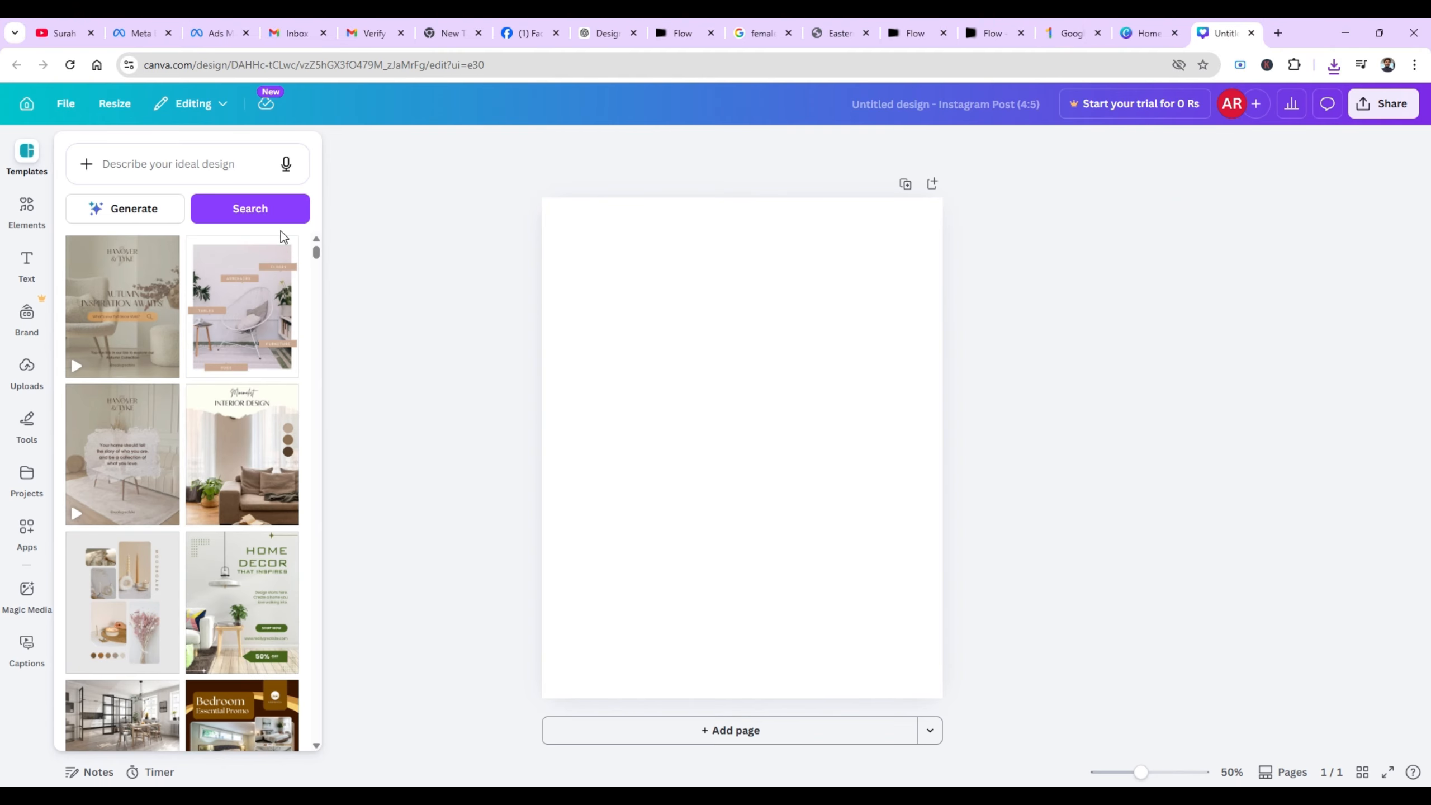
pyautogui.click(26, 380)
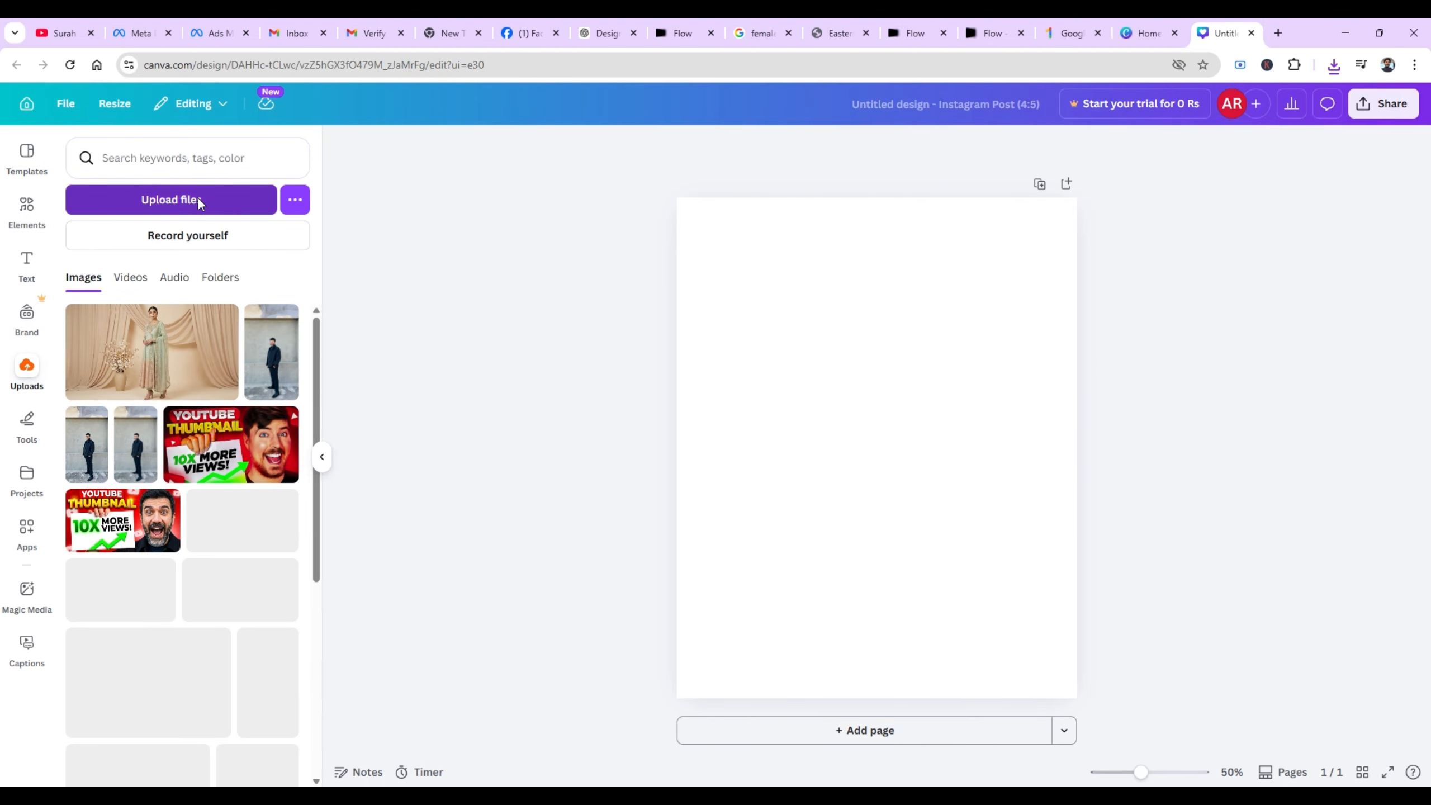
pyautogui.click(200, 204)
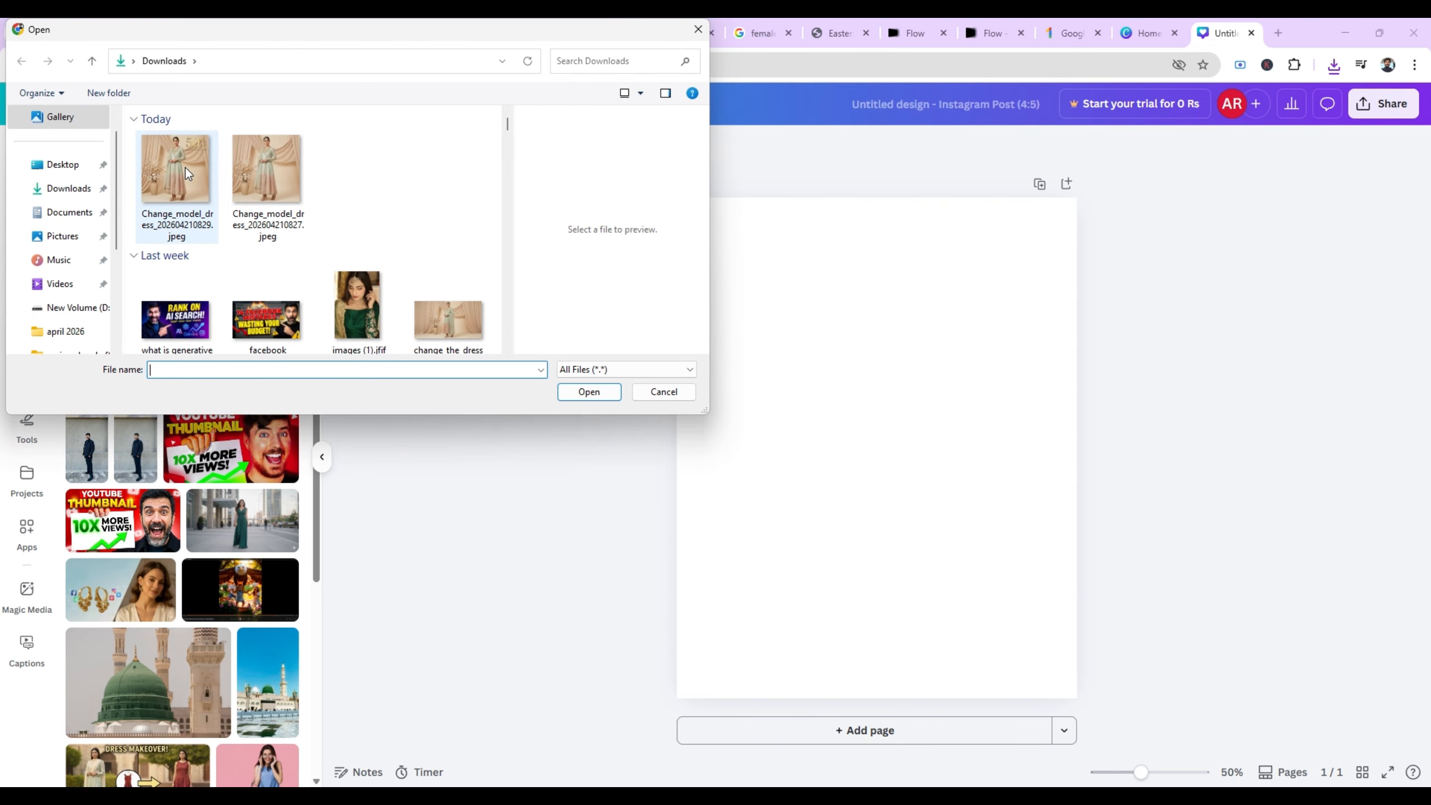
pyautogui.doubleClick(264, 172)
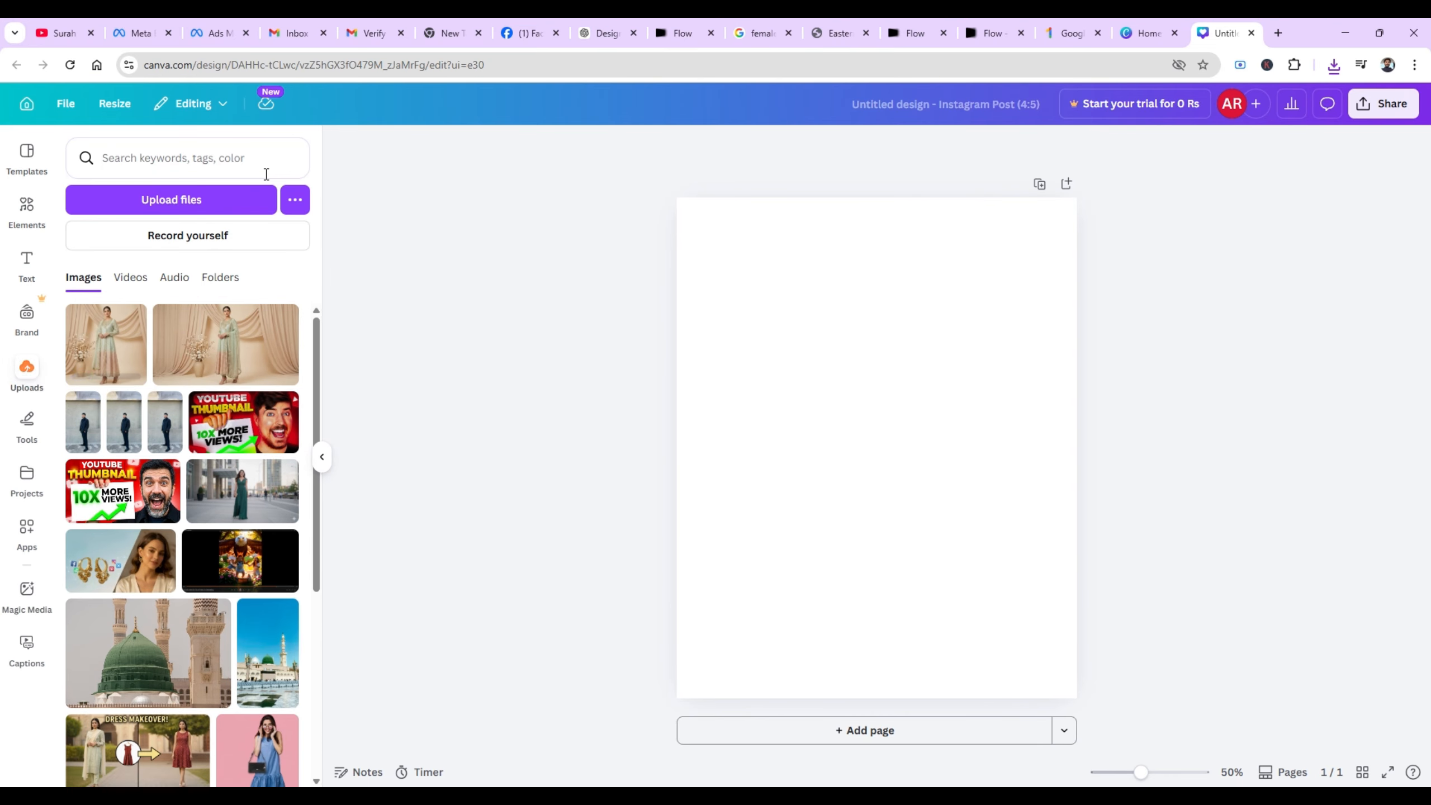
# Place the uploaded model image on the page, enlarge and reposition it to cover the whole canvas, and open the design's sharing options.
pyautogui.click(89, 345)
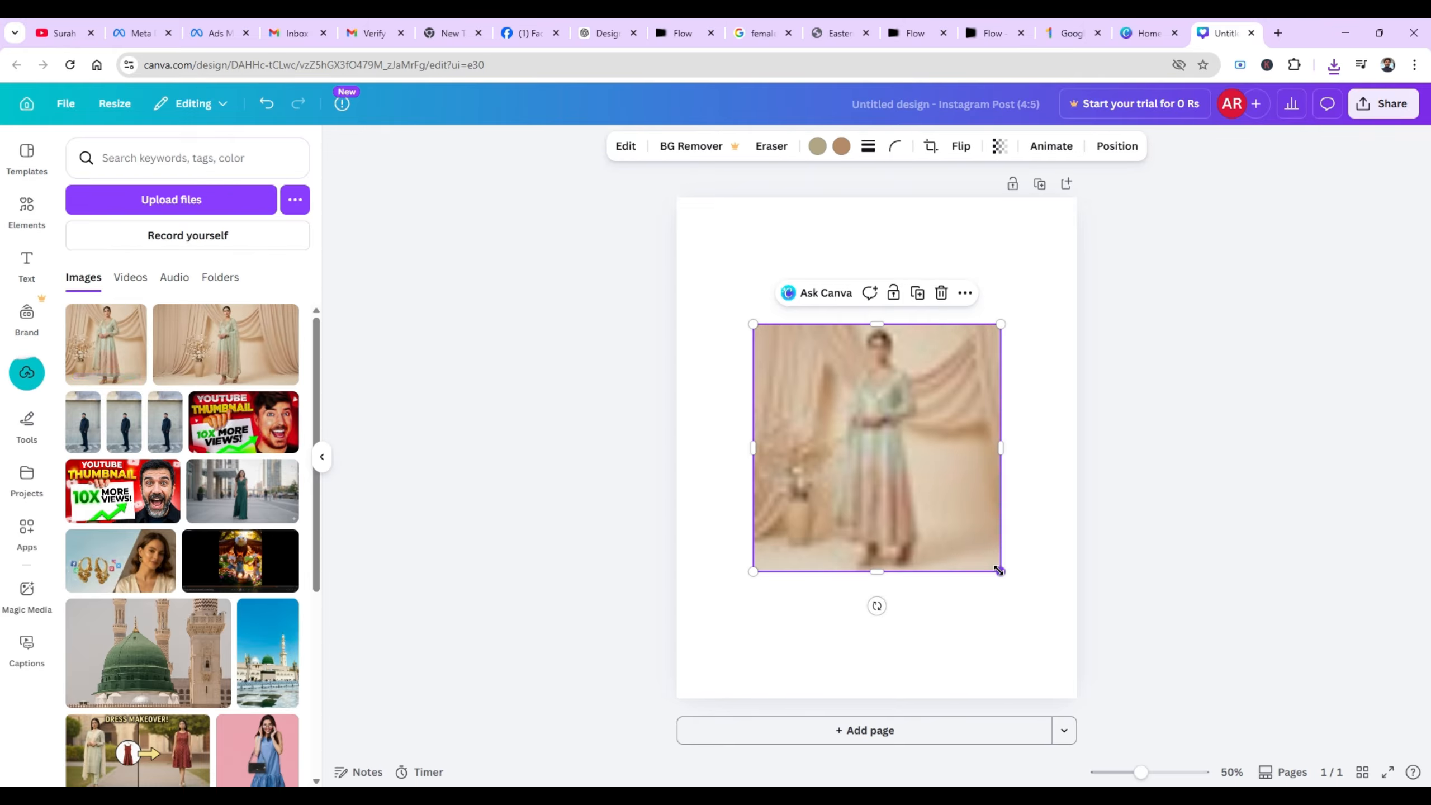
pyautogui.moveTo(999, 572); pyautogui.dragTo(1268, 716)
pyautogui.moveTo(969, 604); pyautogui.dragTo(869, 477)
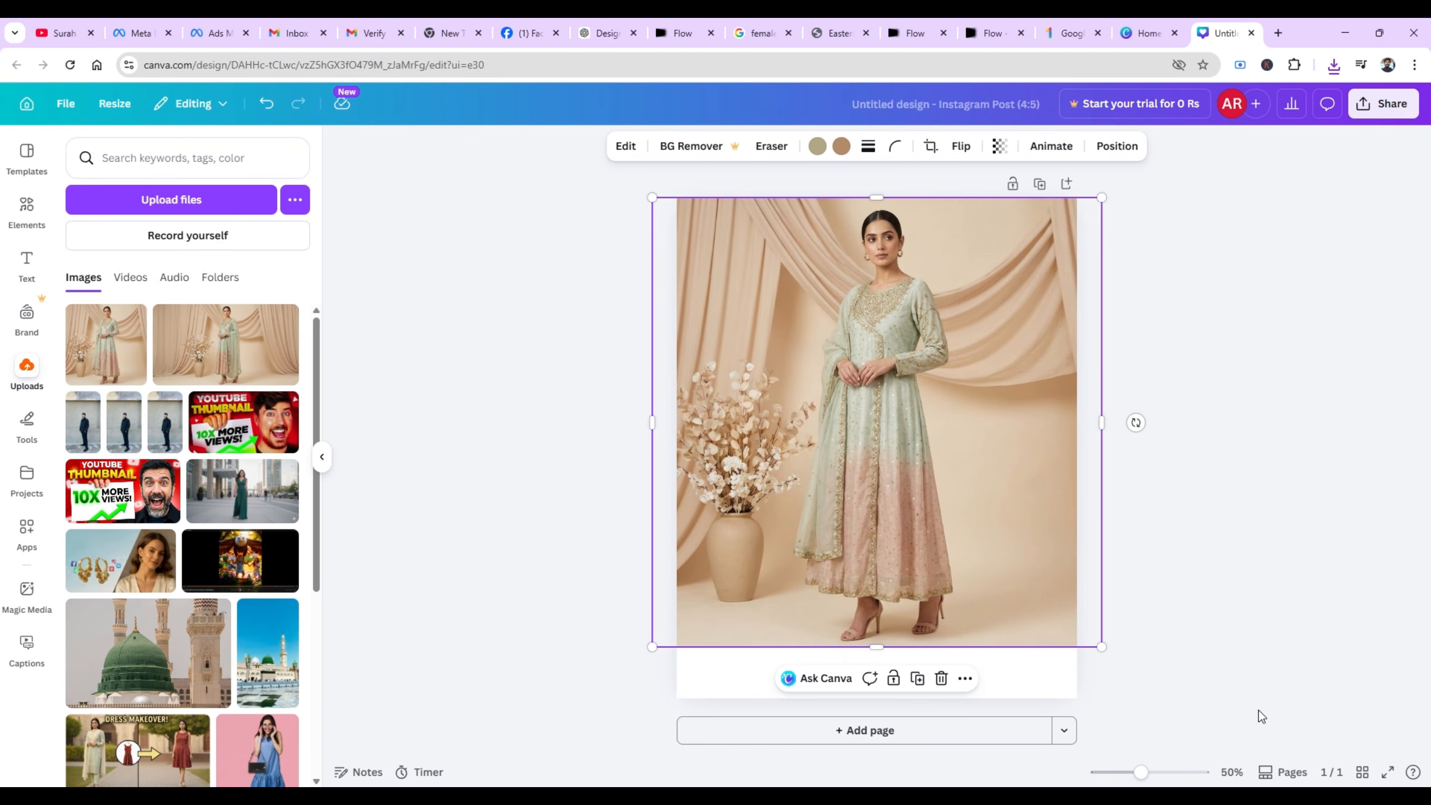
pyautogui.moveTo(1101, 646); pyautogui.dragTo(1172, 706)
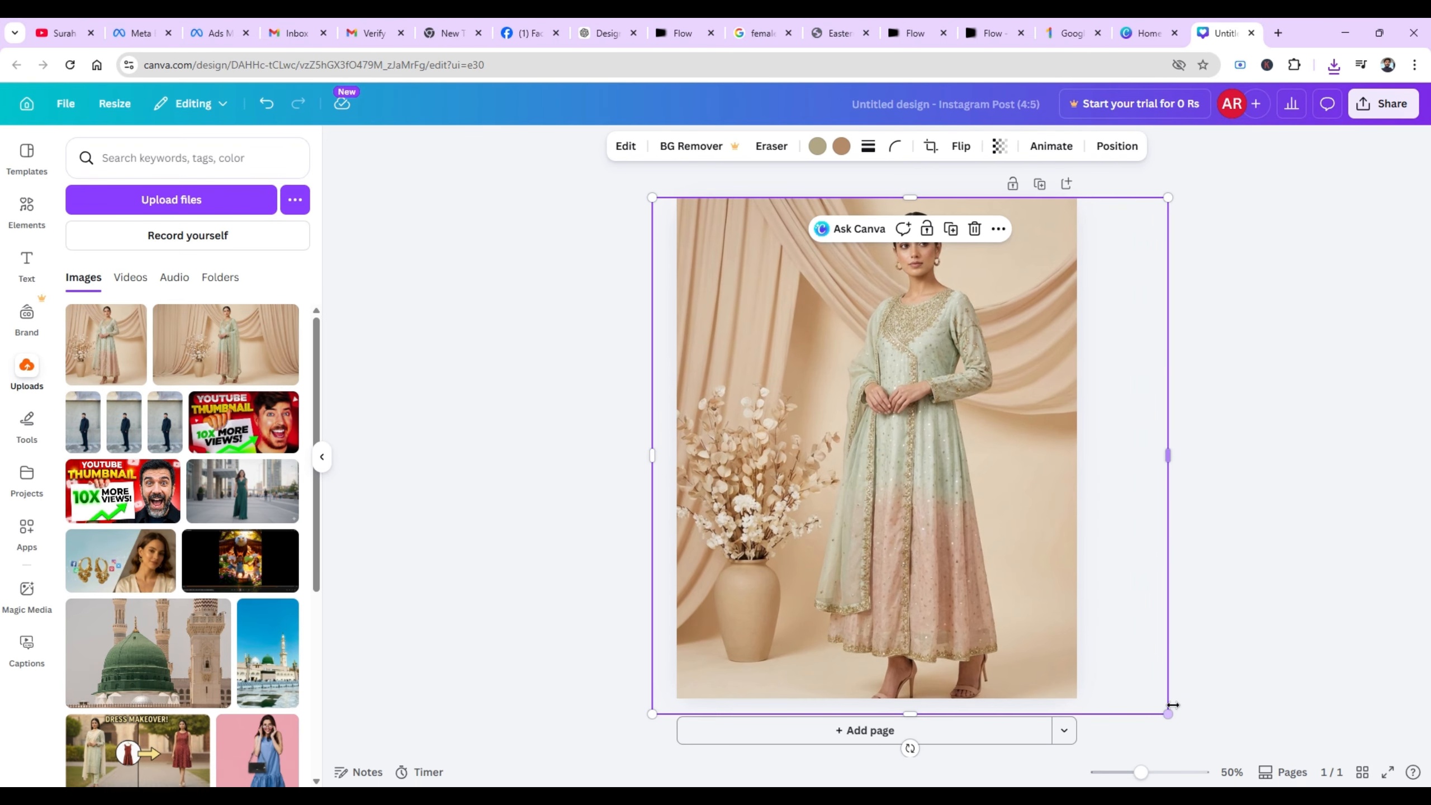
pyautogui.moveTo(921, 598); pyautogui.dragTo(876, 591)
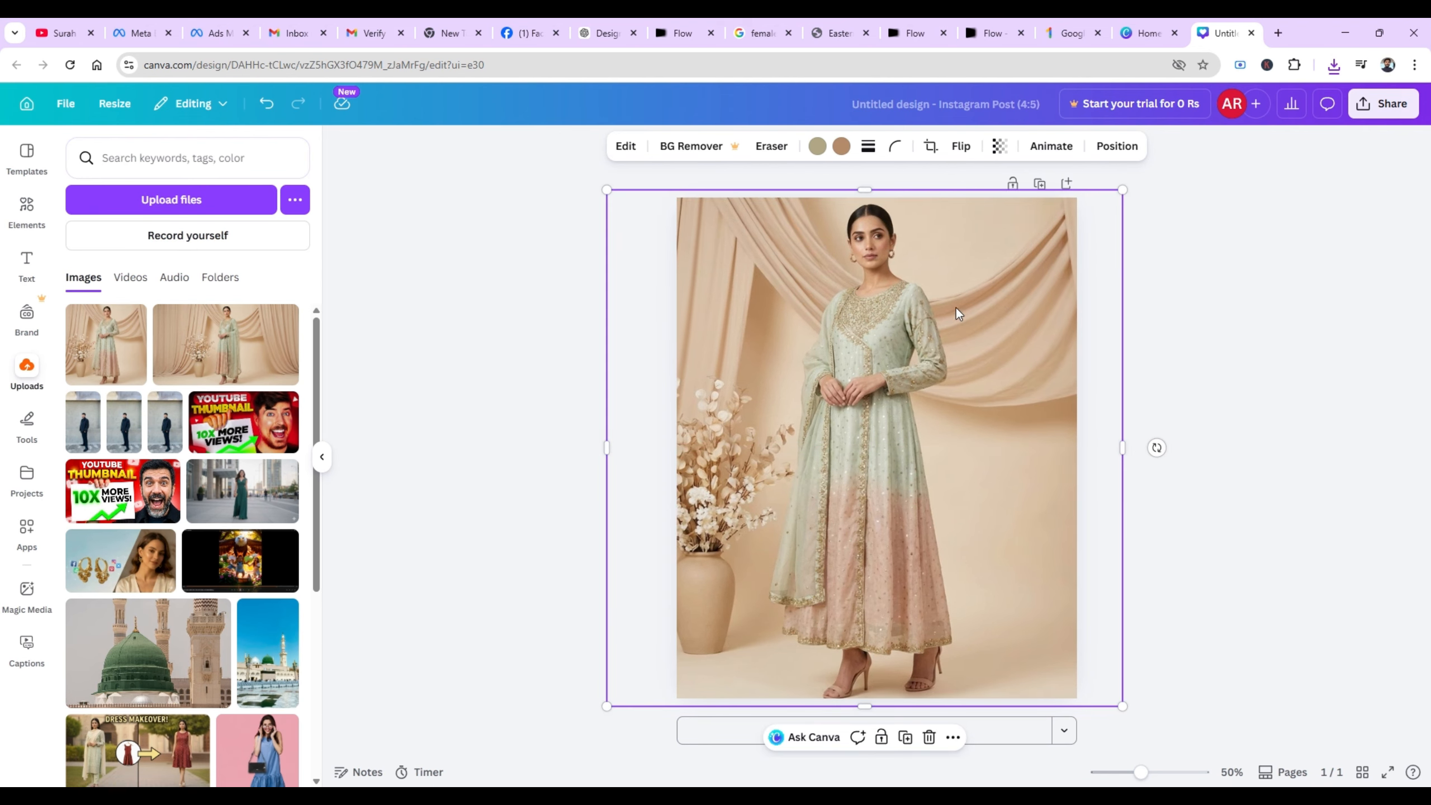
pyautogui.click(1383, 106)
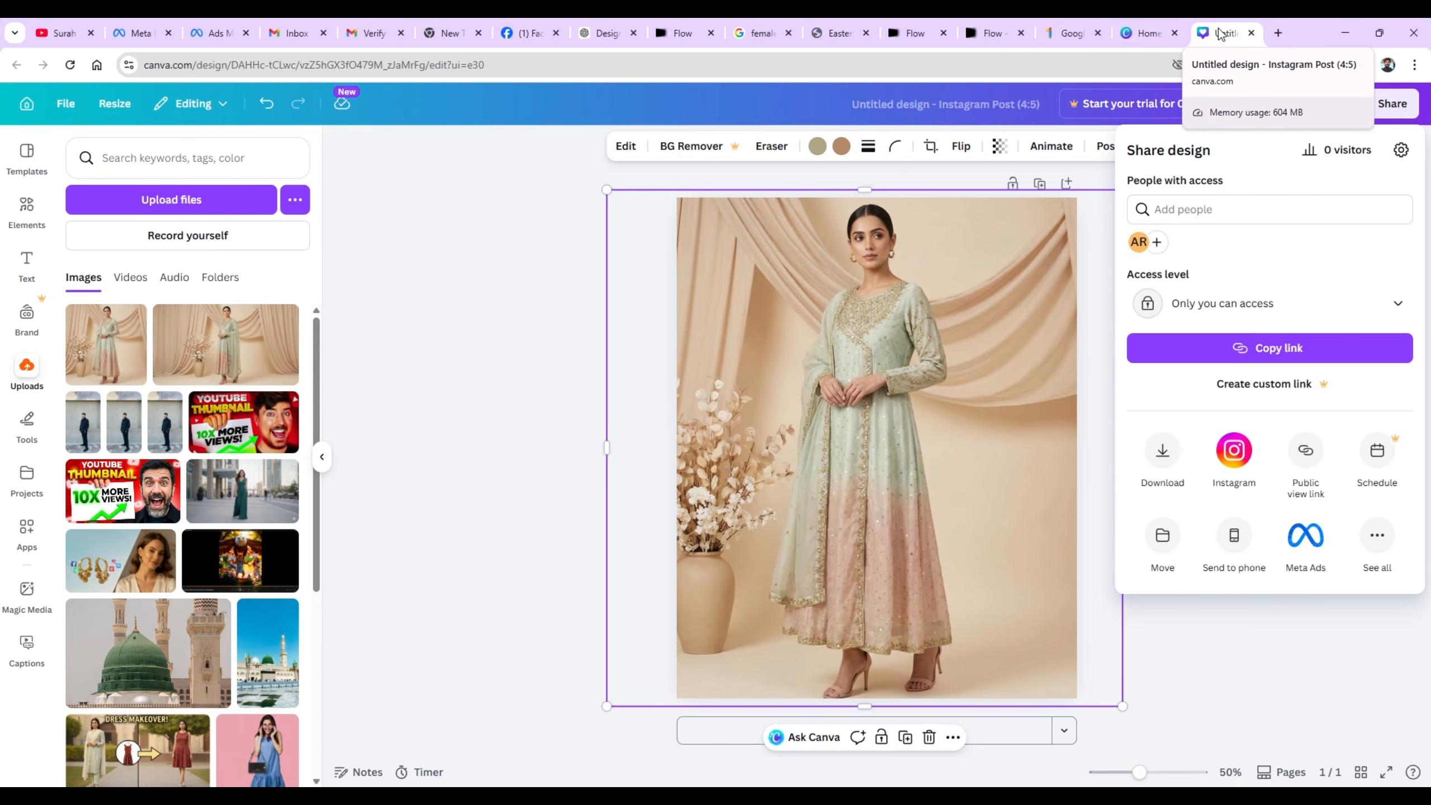
# Return to the Flow project Apr 21, 08:24 AM and upload Change_model_dress_202604210827.jpeg from Downloads as a prompt image.
pyautogui.click(995, 32)
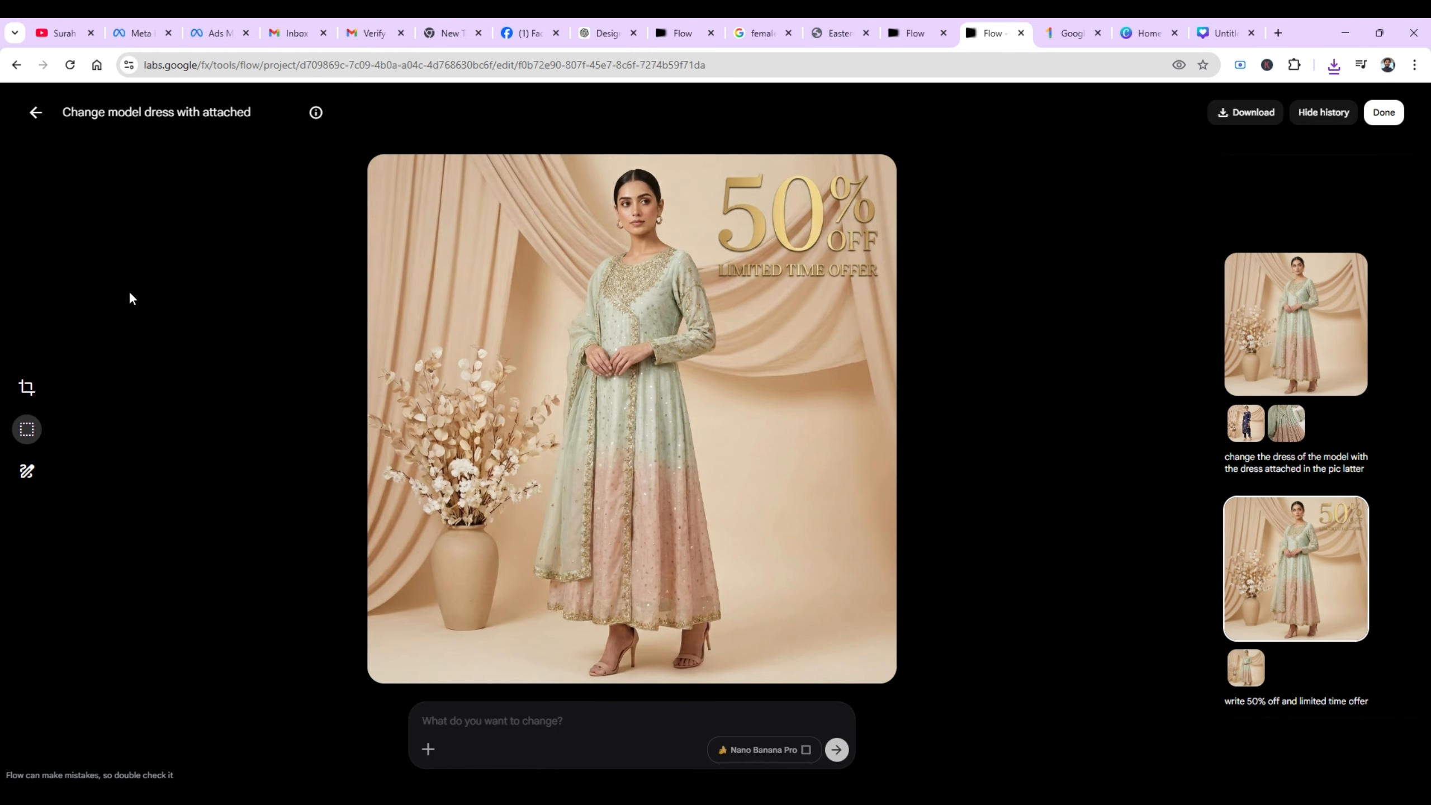
pyautogui.click(33, 115)
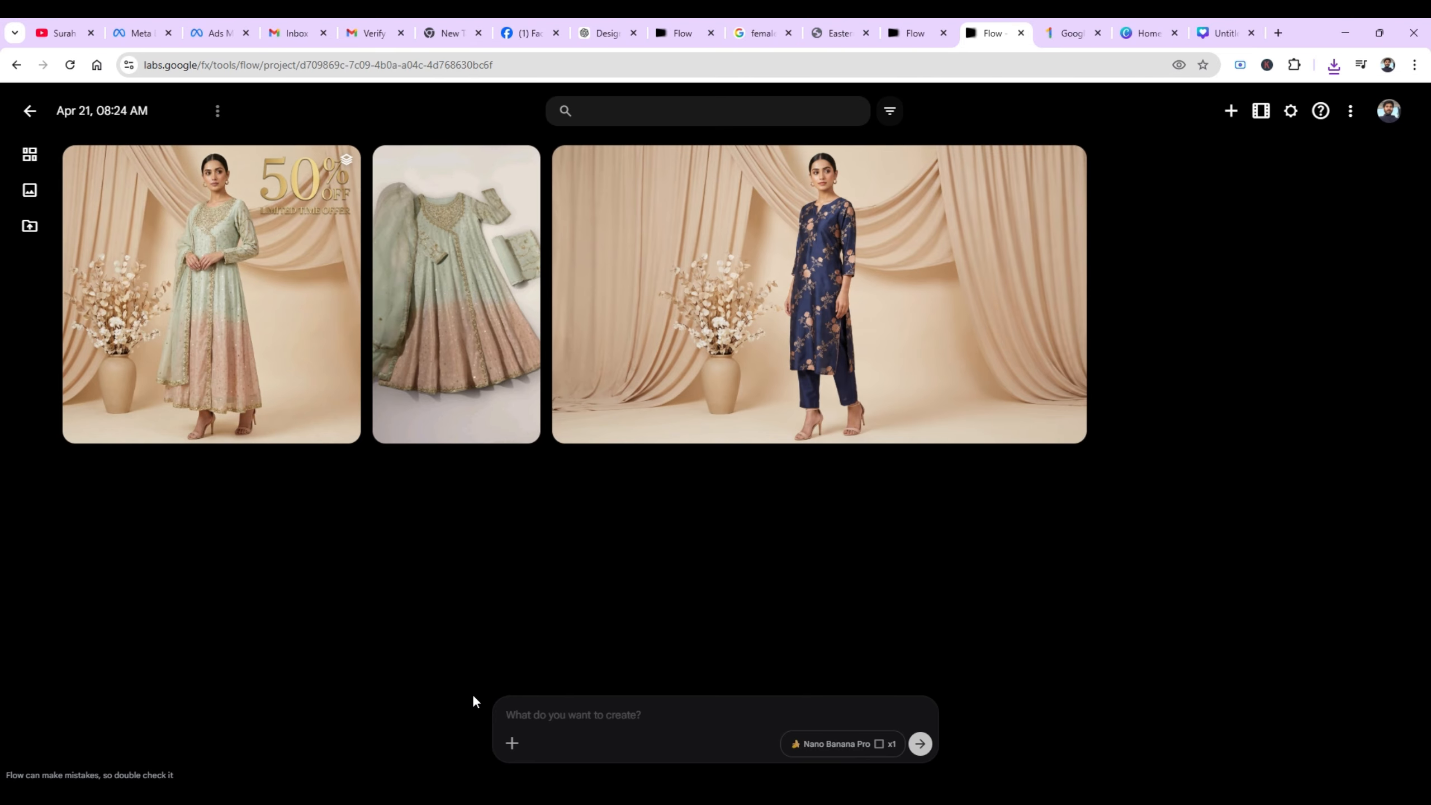
pyautogui.click(511, 744)
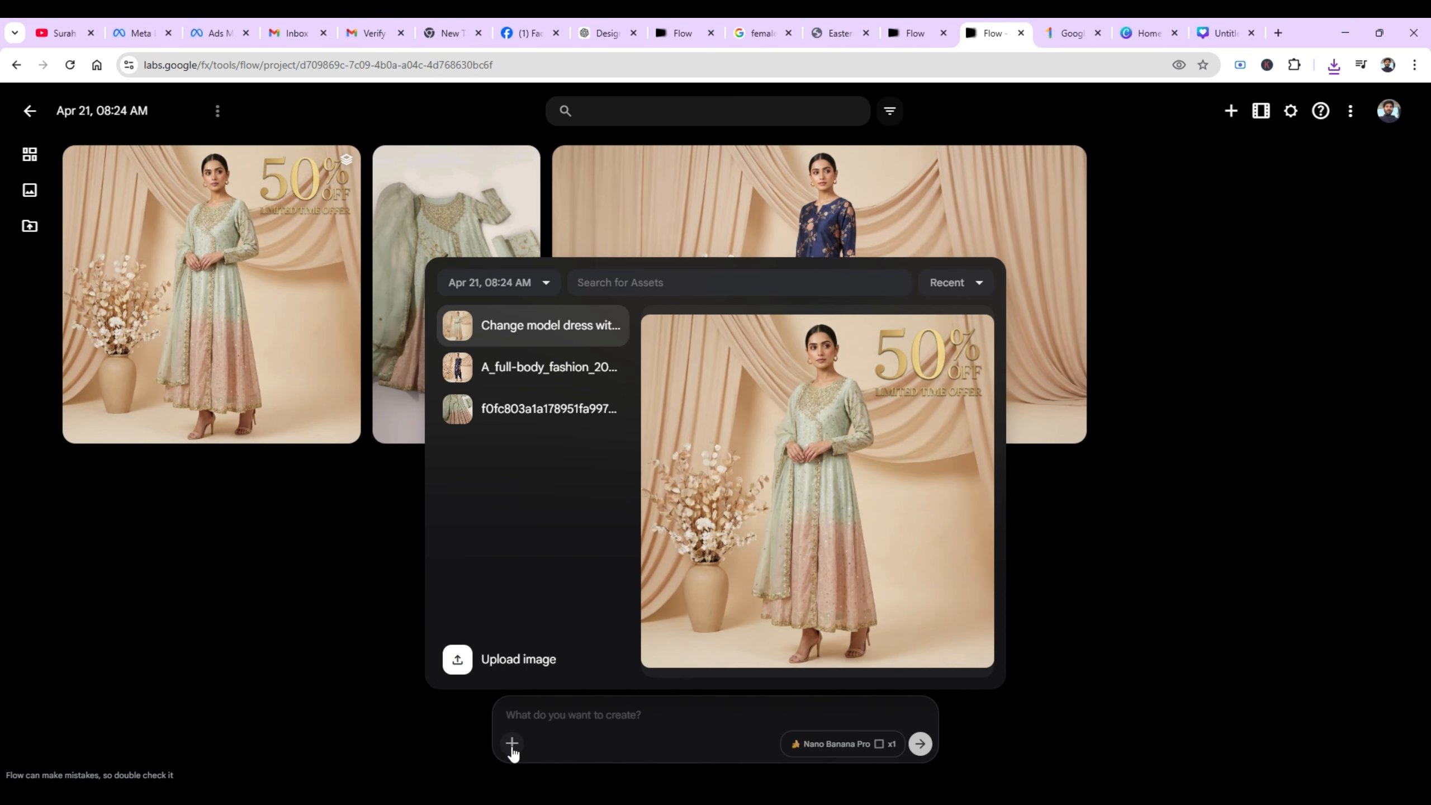
pyautogui.click(520, 661)
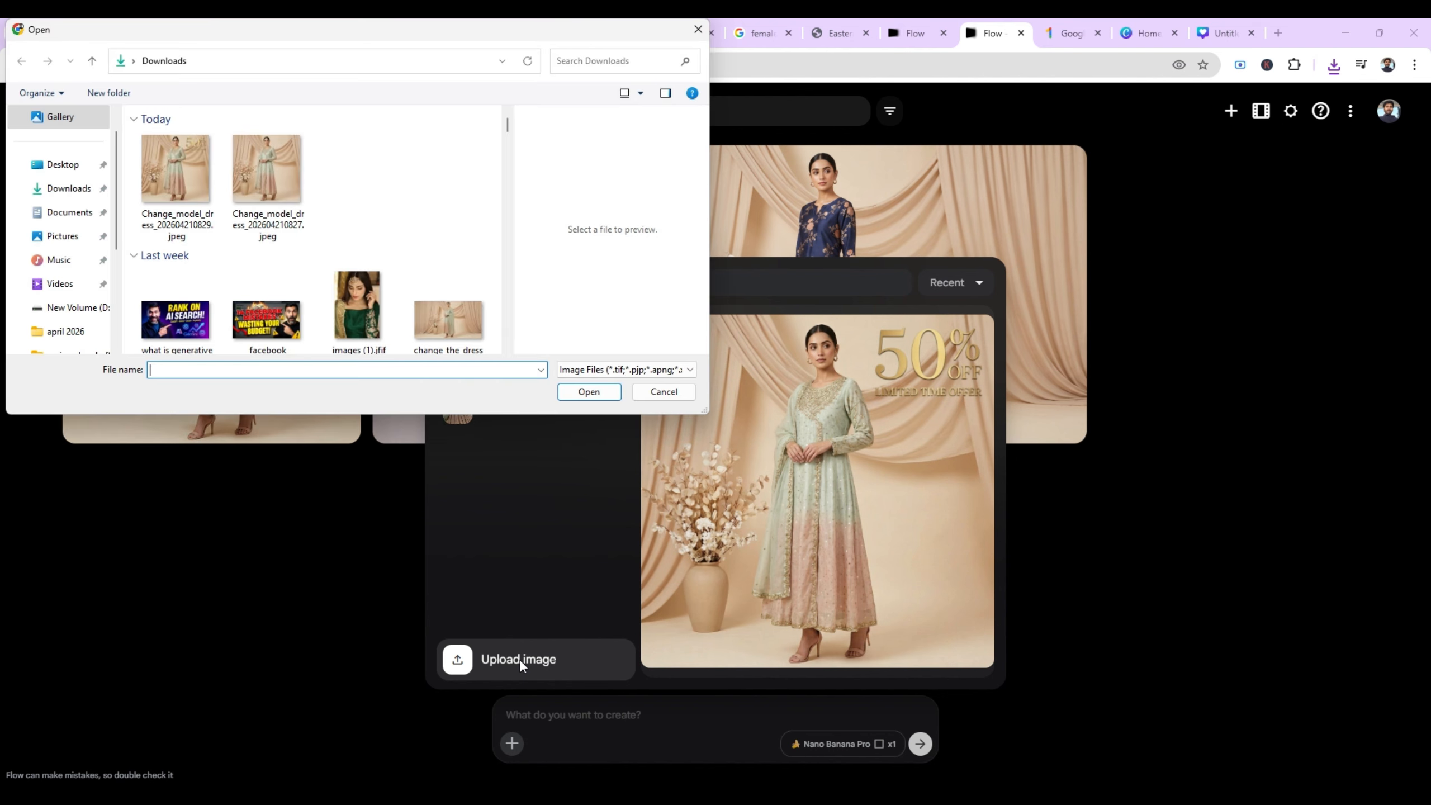
pyautogui.doubleClick(267, 169)
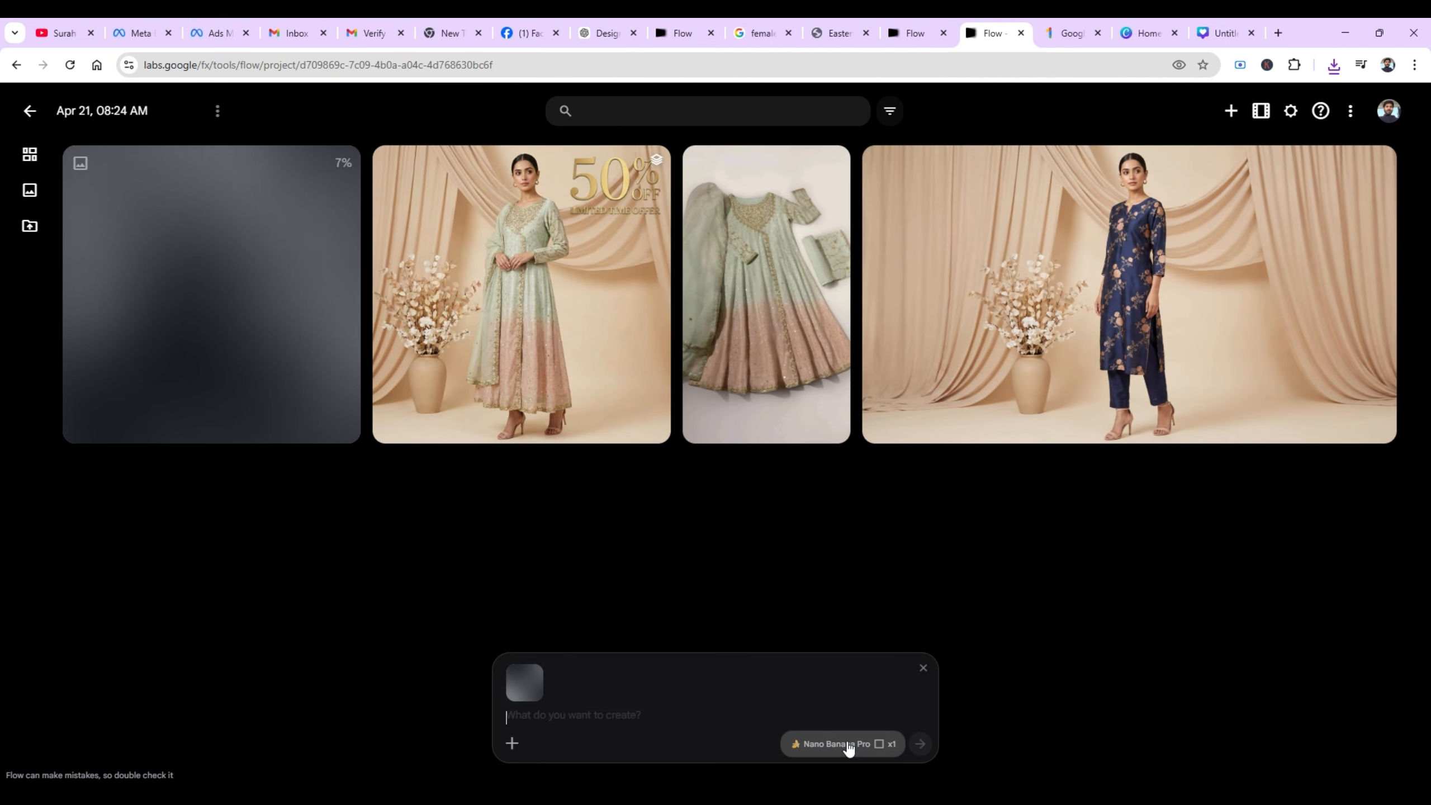
# Set the output to Video with Ingredients mode and a 9:16 aspect ratio.
pyautogui.click(849, 747)
pyautogui.click(854, 569)
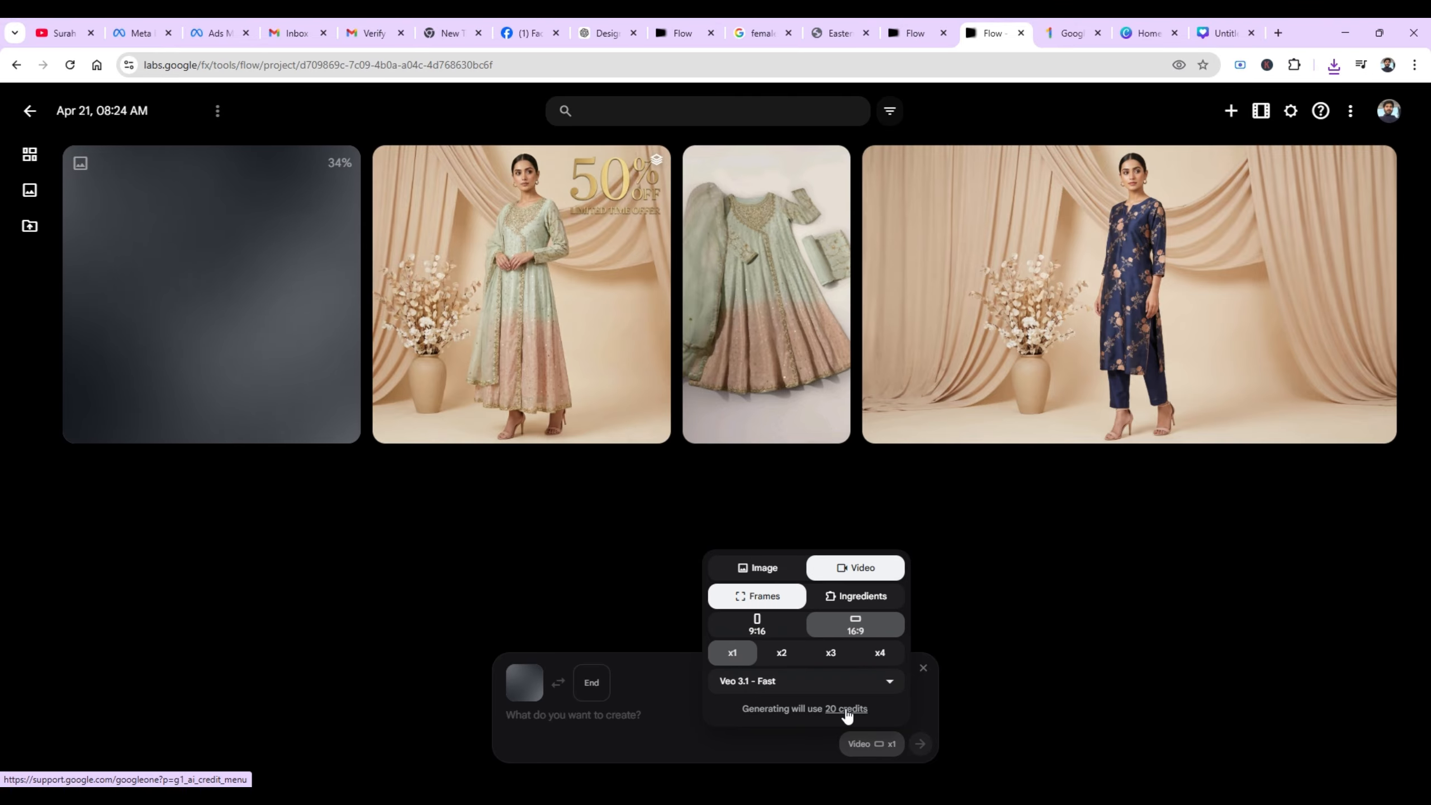
pyautogui.click(856, 597)
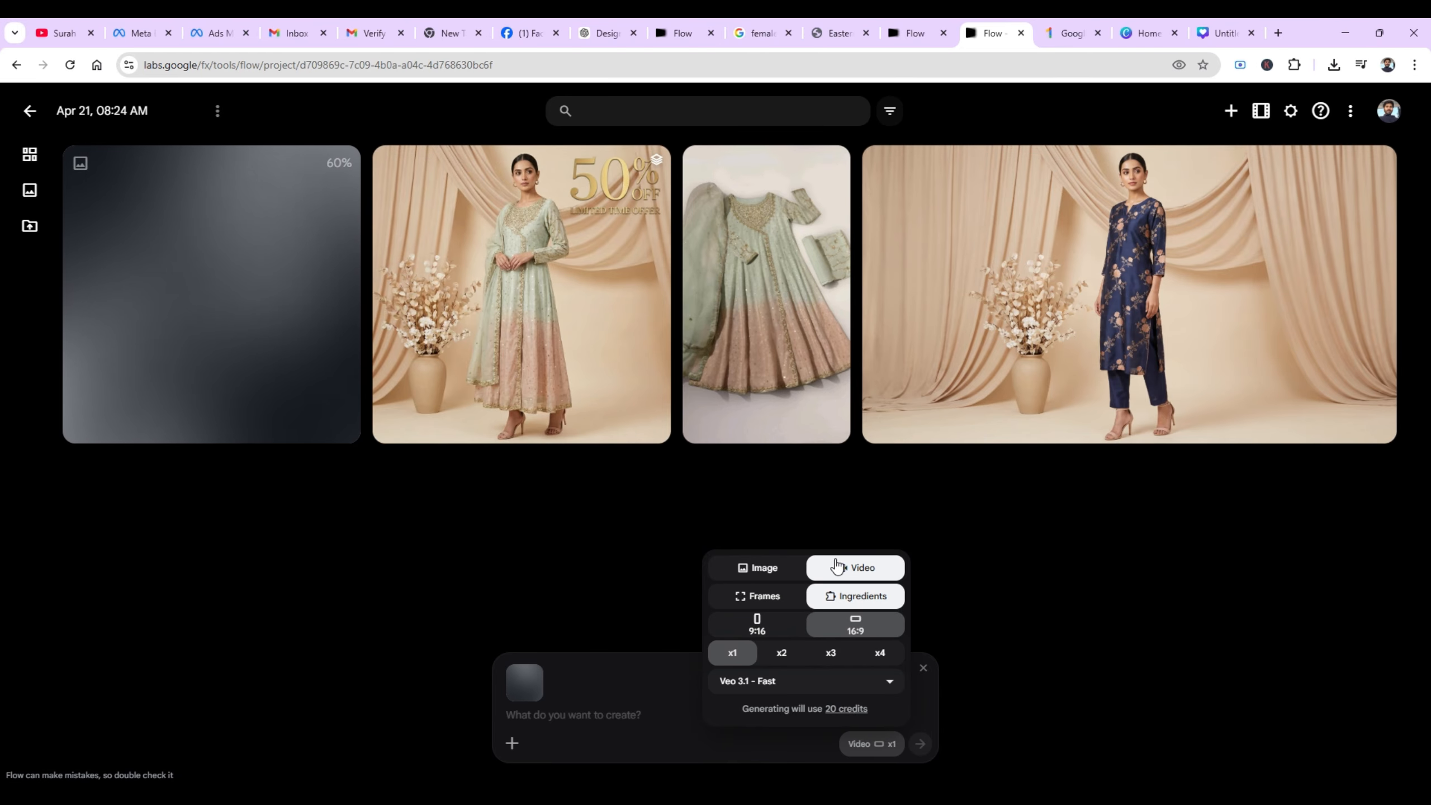
pyautogui.click(781, 630)
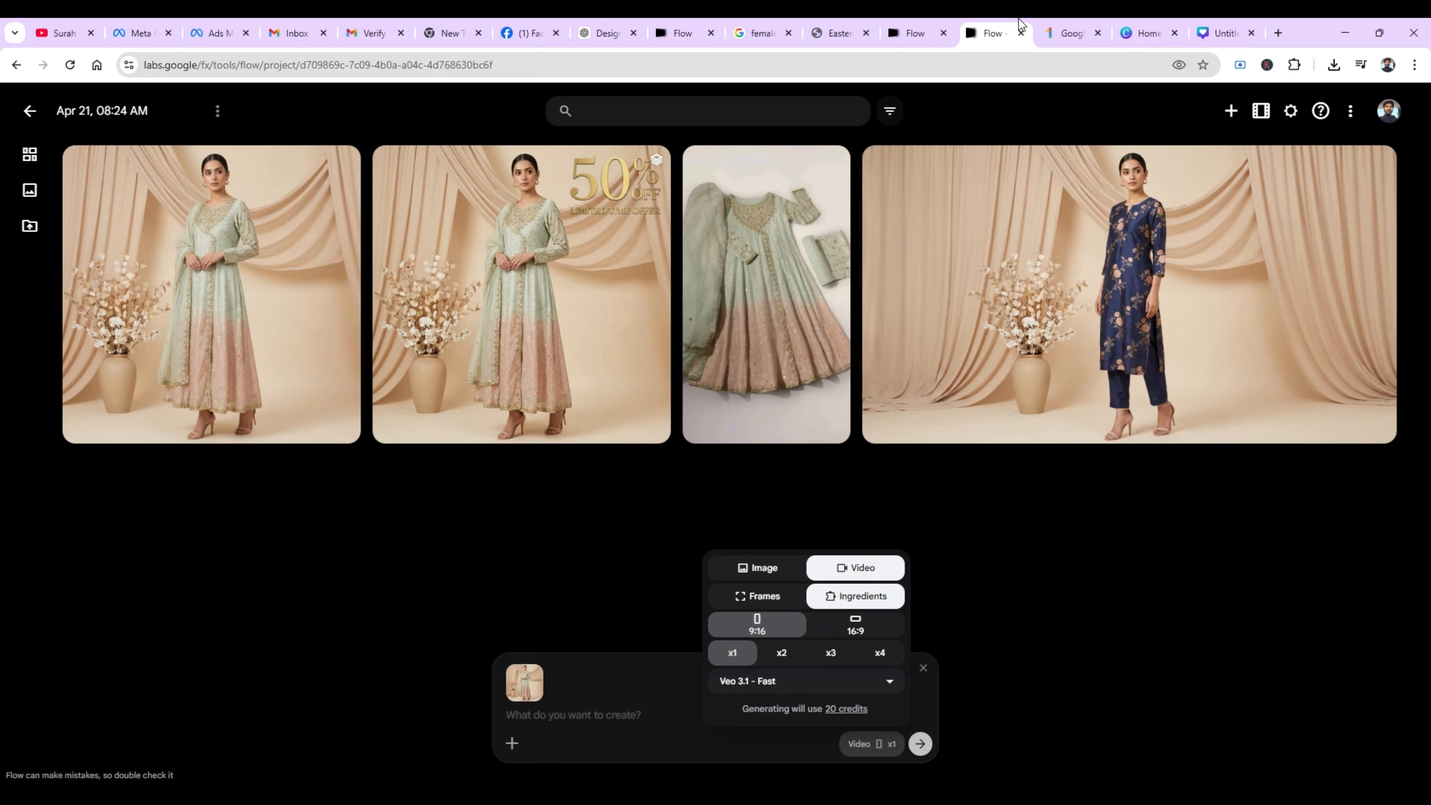
# Open Meta AI from the Facebook home page and log in with the existing Meta account.
pyautogui.click(539, 29)
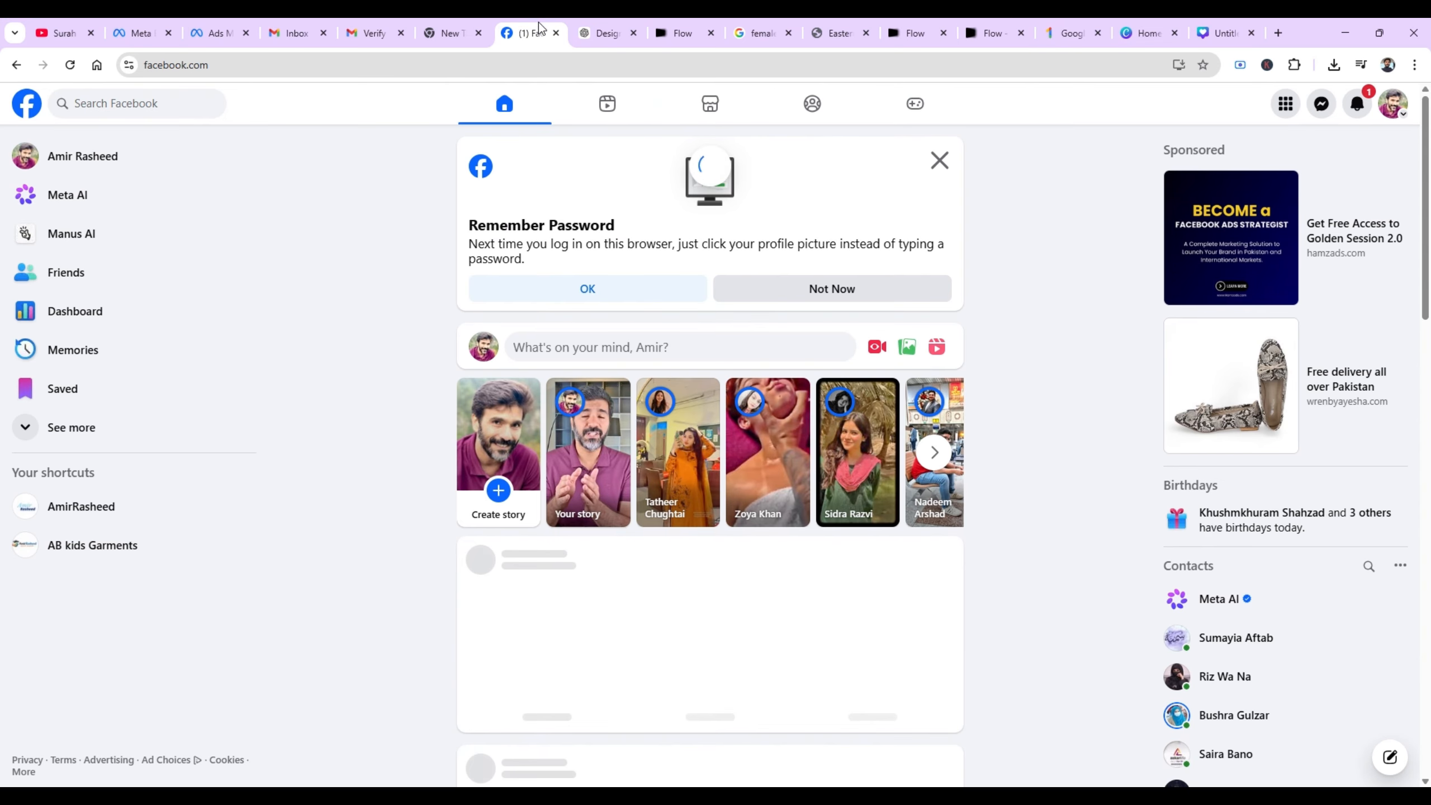
pyautogui.click(77, 208)
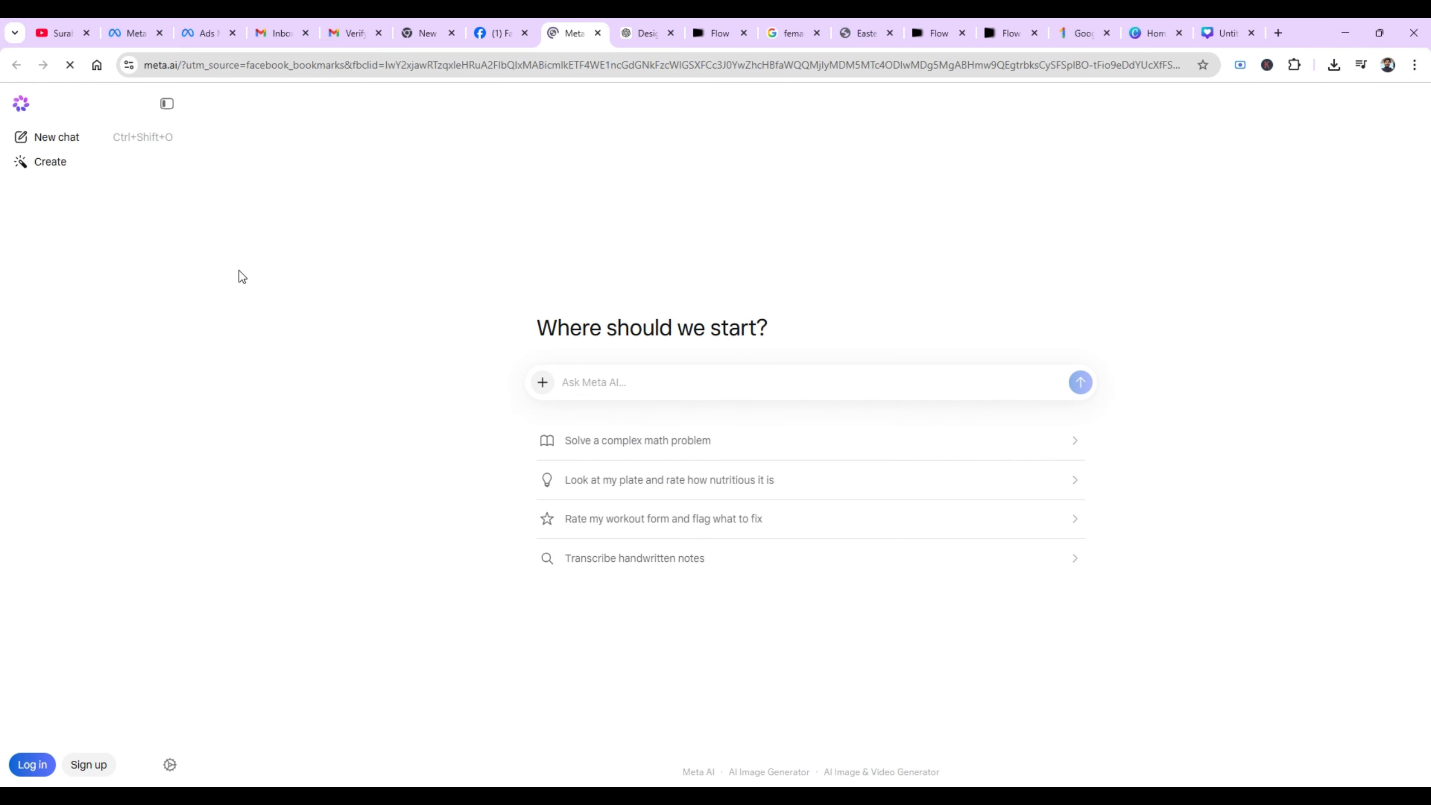
pyautogui.click(544, 389)
pyautogui.click(583, 417)
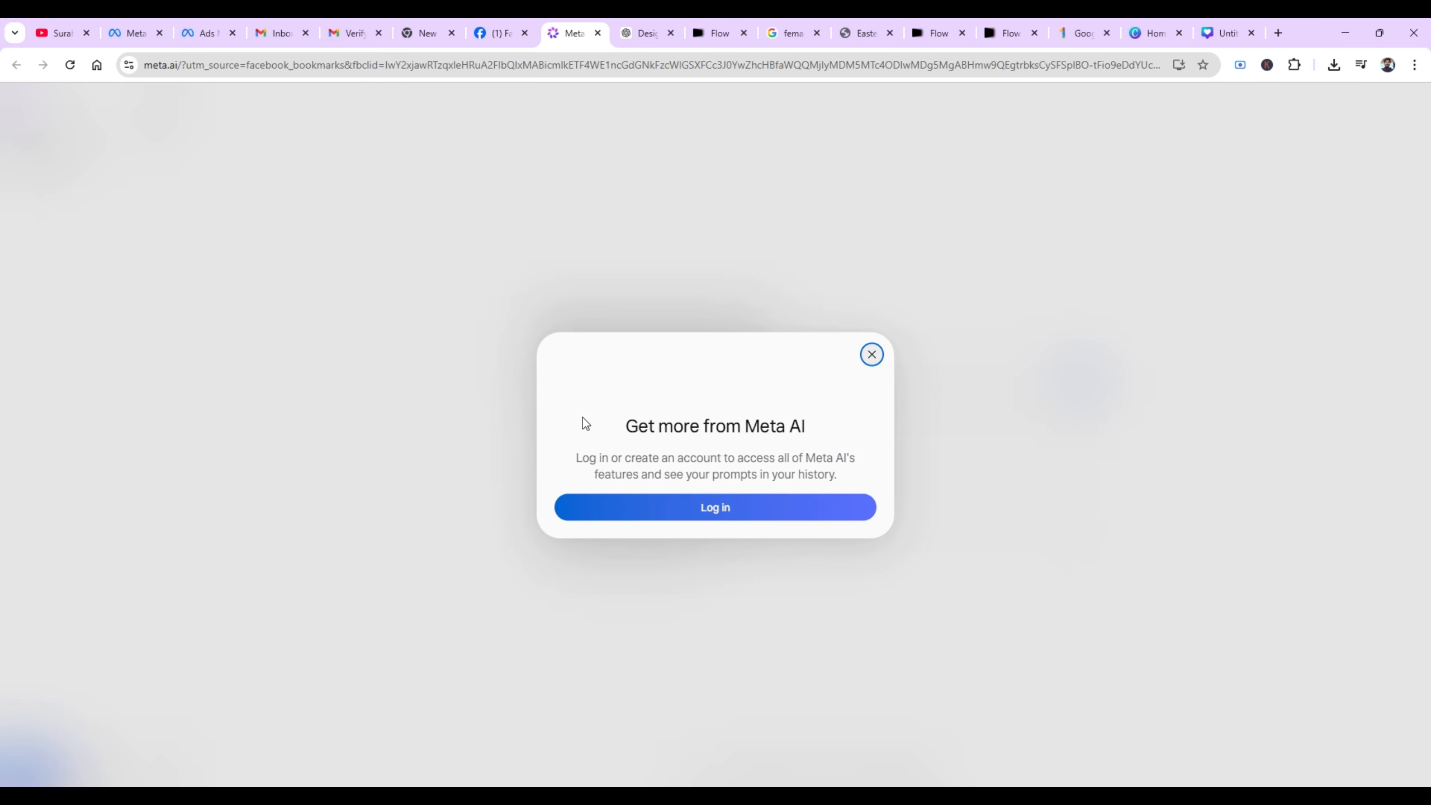
pyautogui.click(634, 507)
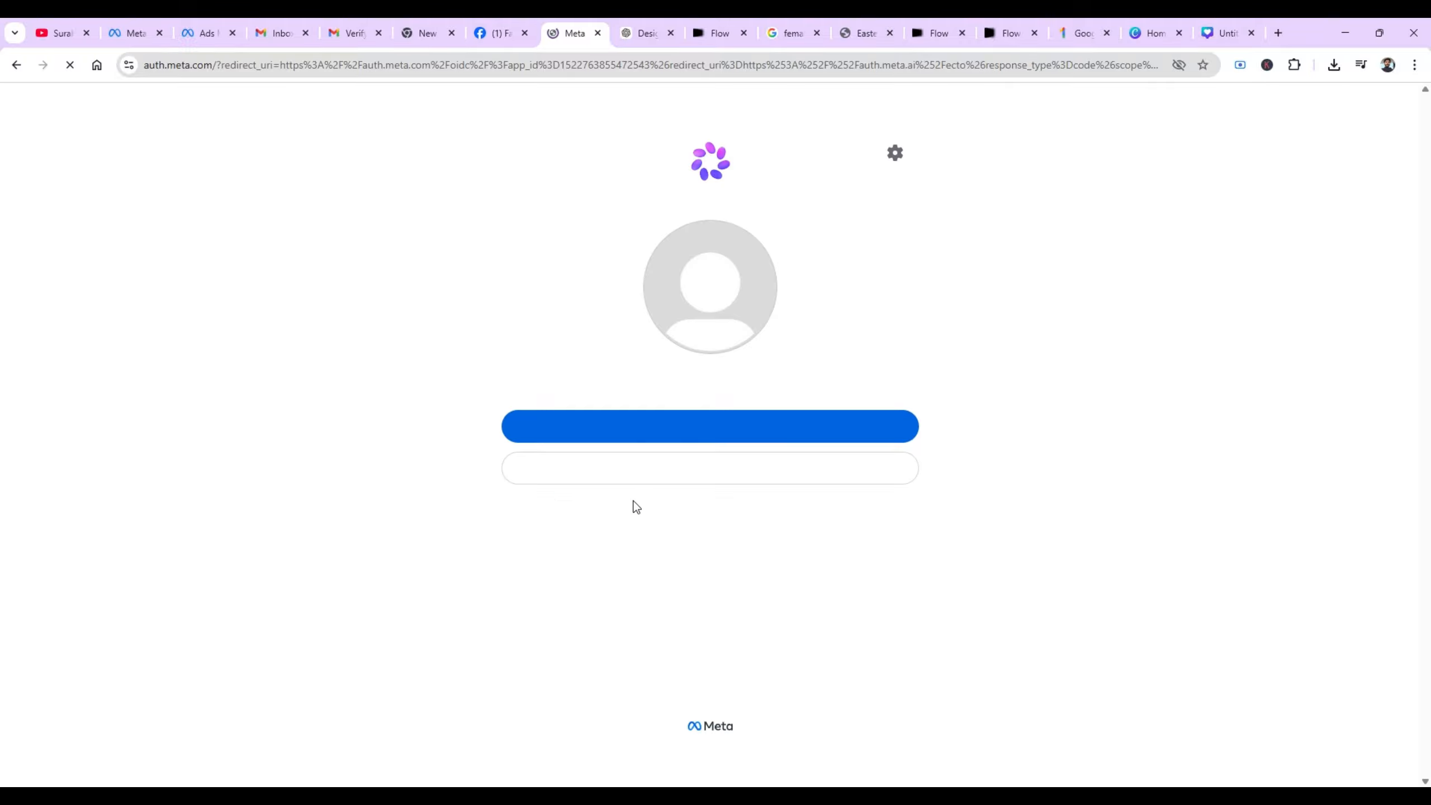
pyautogui.click(657, 424)
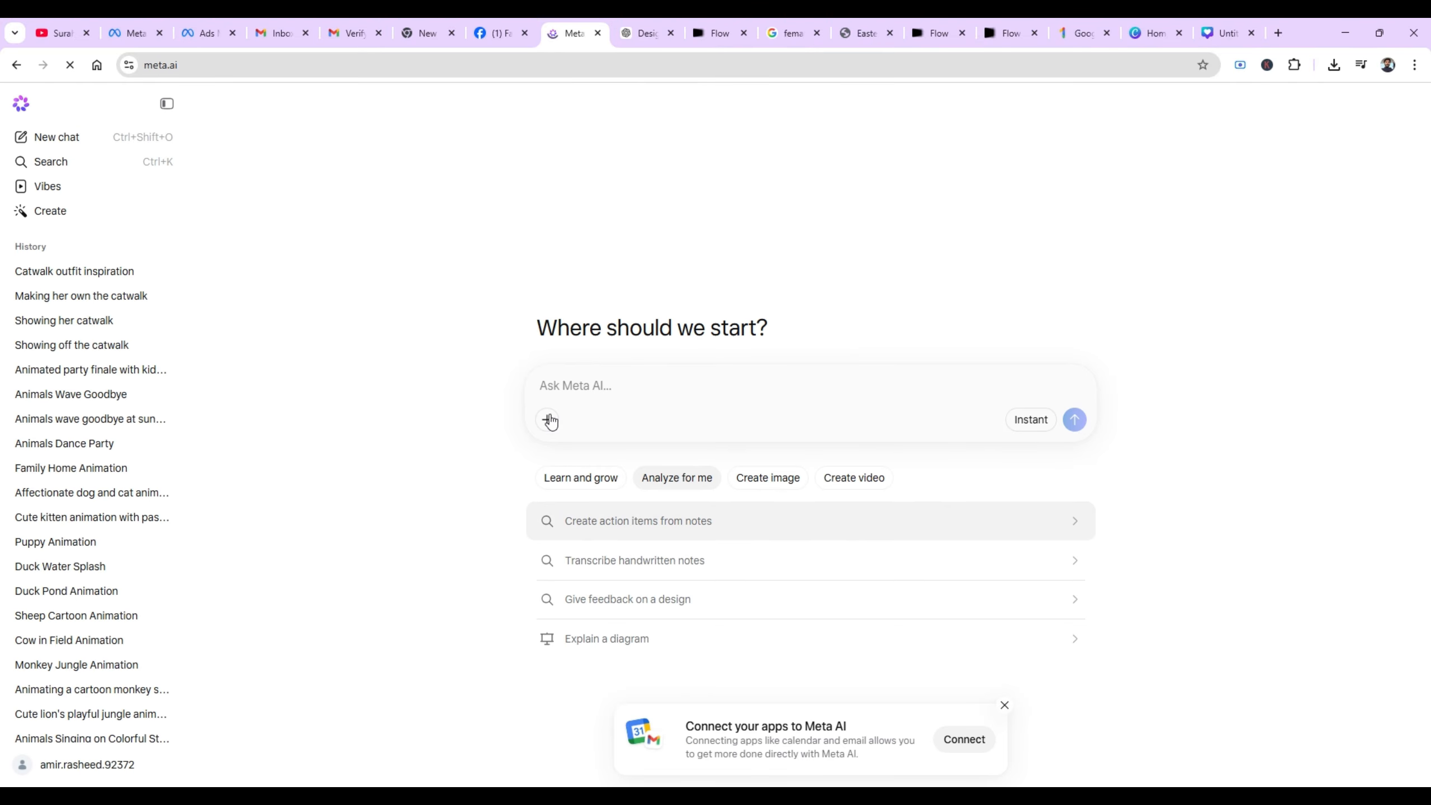
# Attach Change_model_dress_202604210829.jpeg from Downloads in Meta AI and submit the prompt "show her moving like catwalk".
pyautogui.click(548, 421)
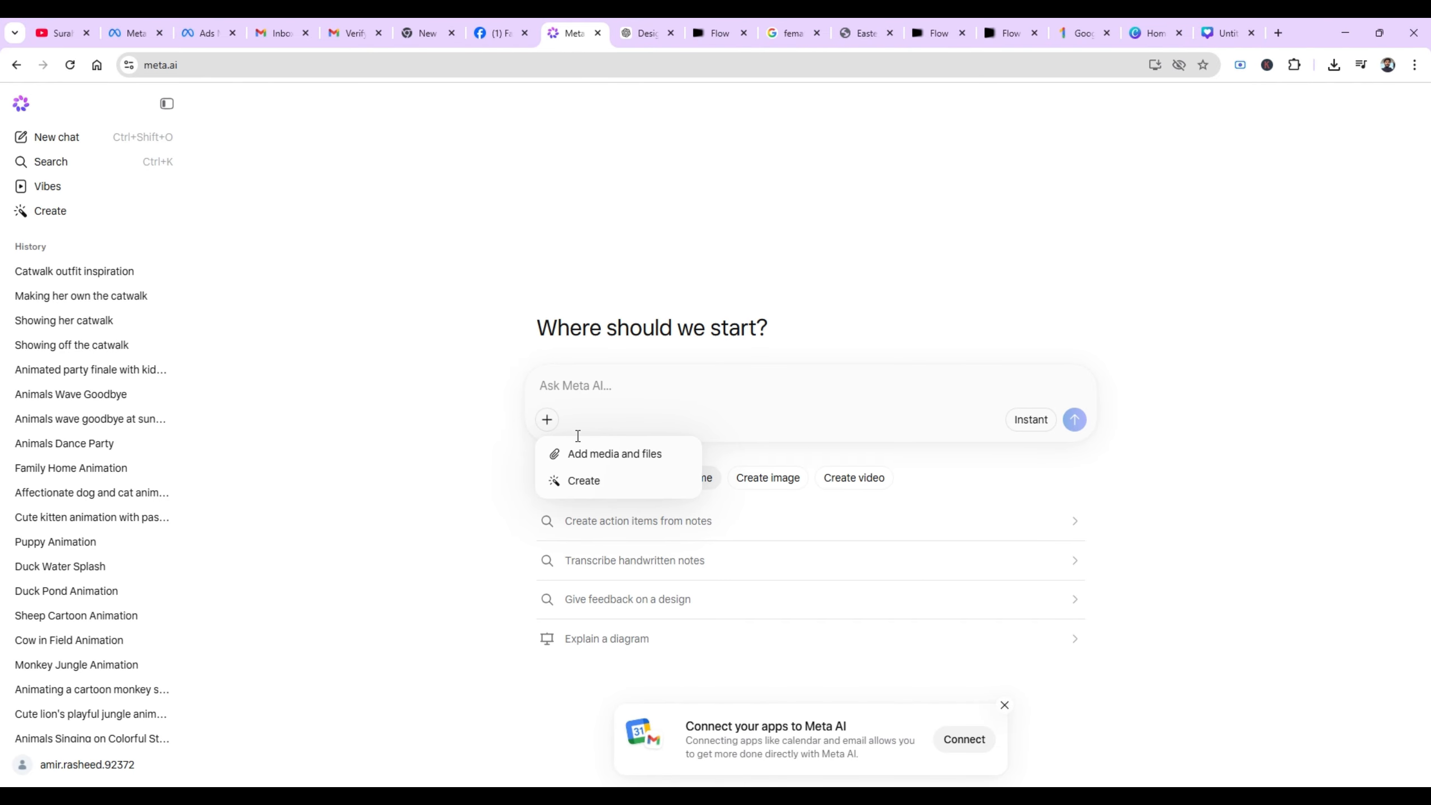
pyautogui.click(582, 456)
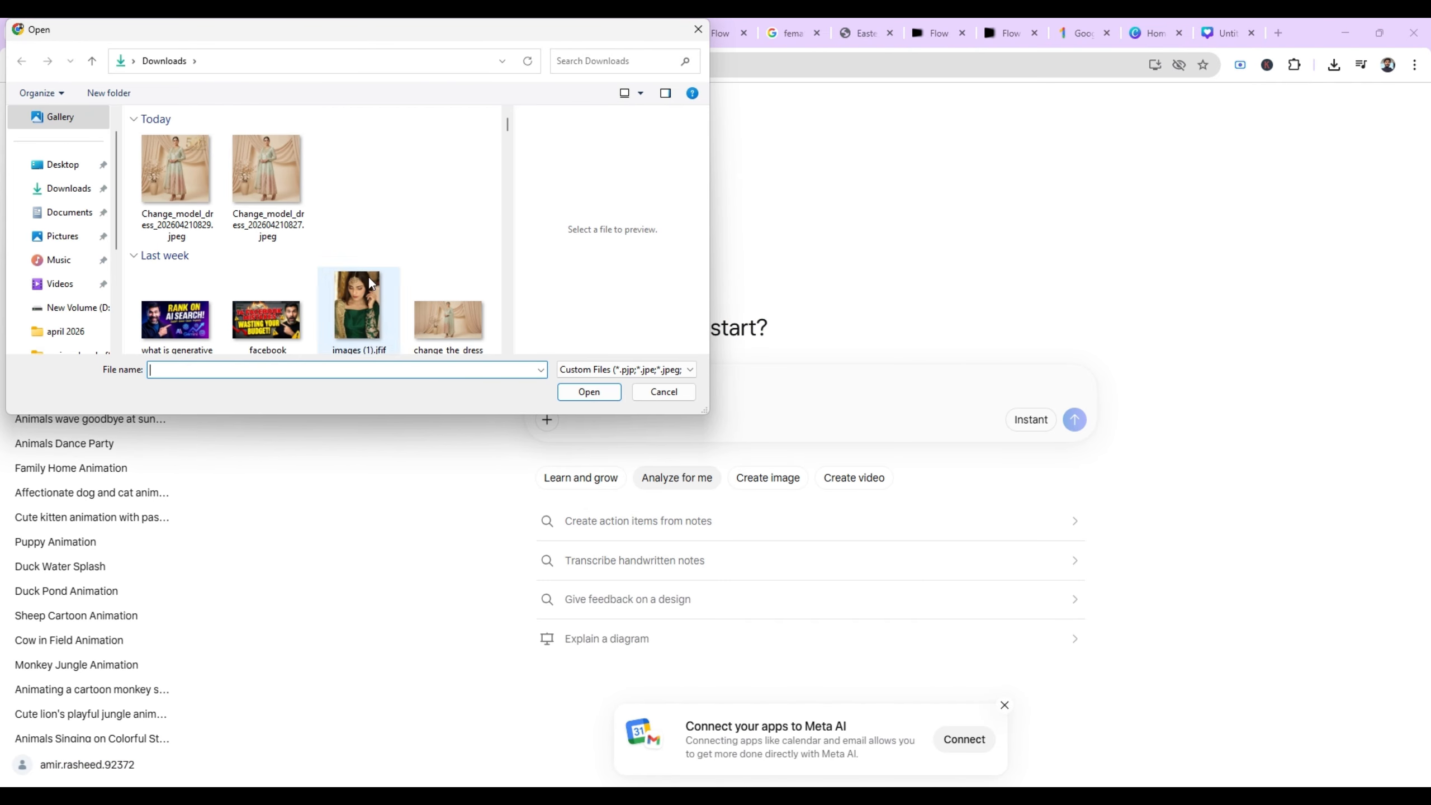
pyautogui.doubleClick(181, 179)
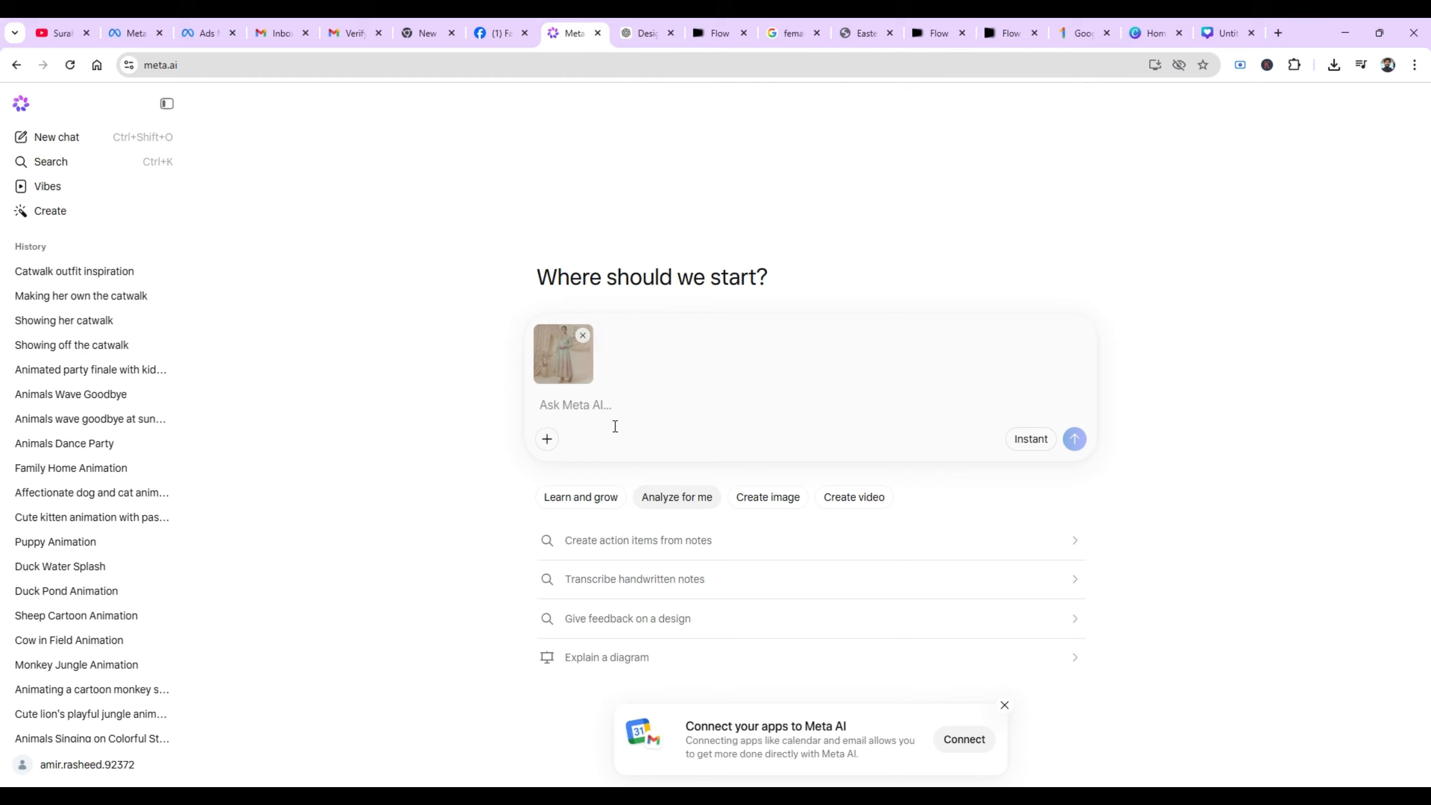
pyautogui.write('show her moving like catwalk')
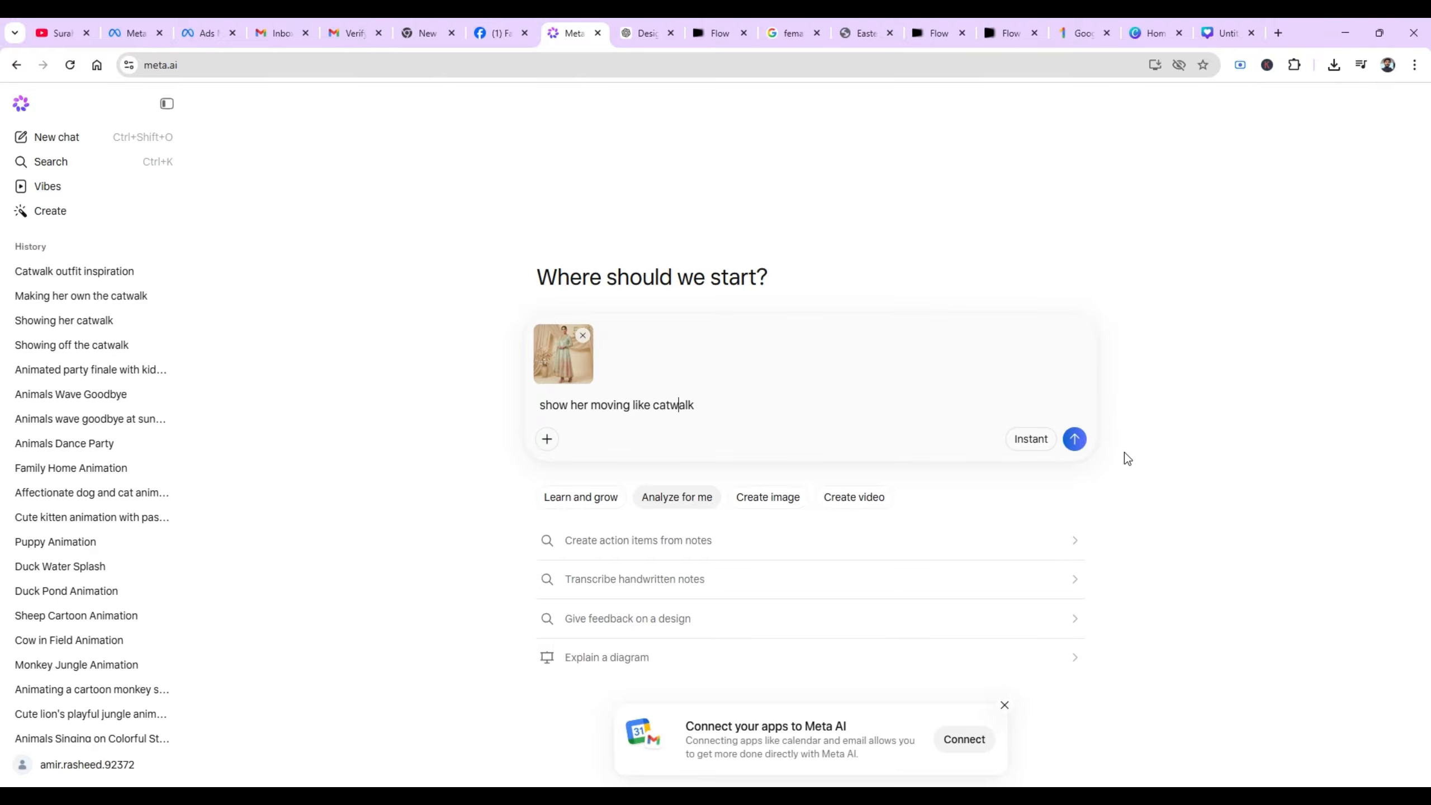
pyautogui.click(1074, 440)
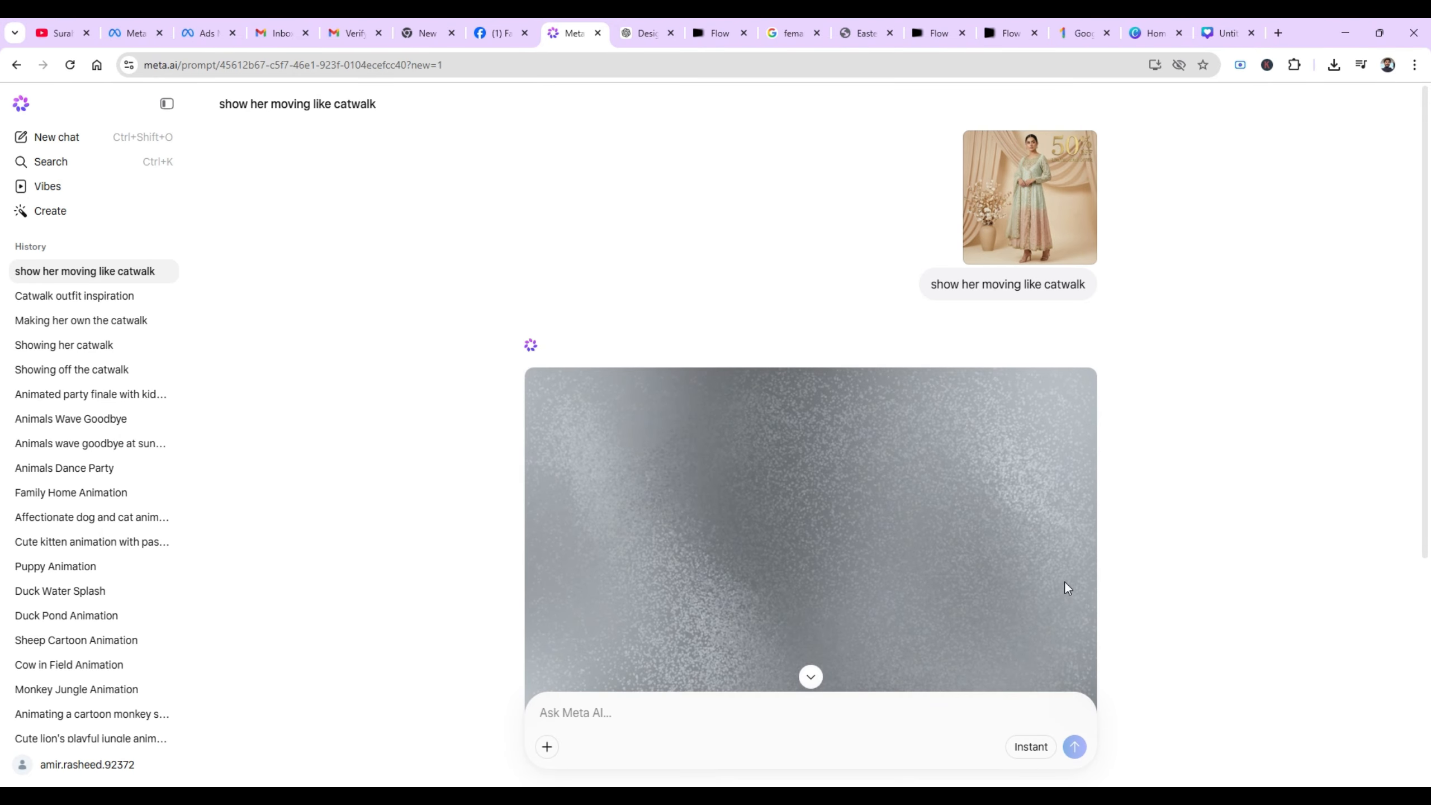
pyautogui.moveTo(1427, 295); pyautogui.dragTo(1389, 479)
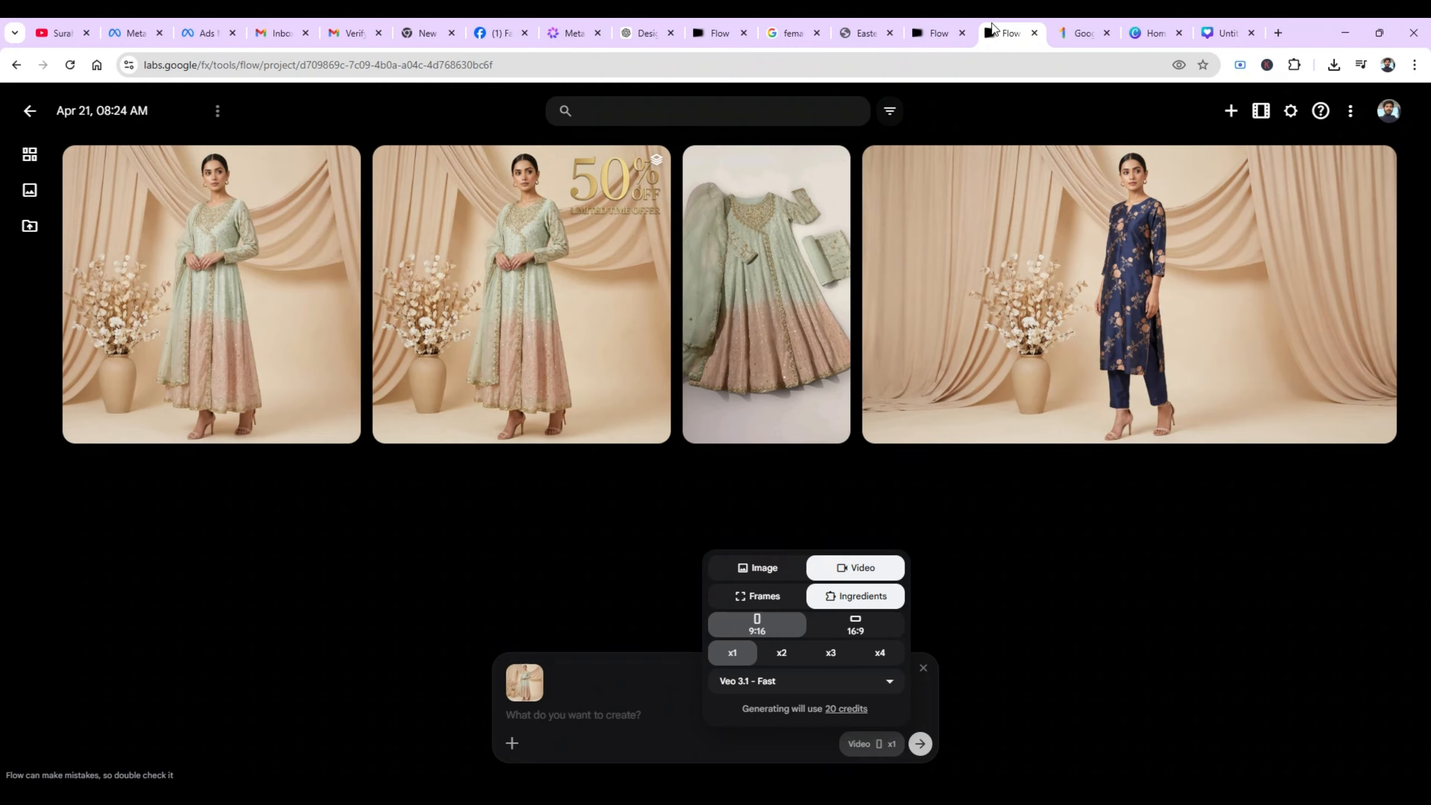
# Return to the Flow project Apr 21, 08:24 AM, set the output to Image, and upload download (2).jfif as a second prompt image.
pyautogui.click(1009, 32)
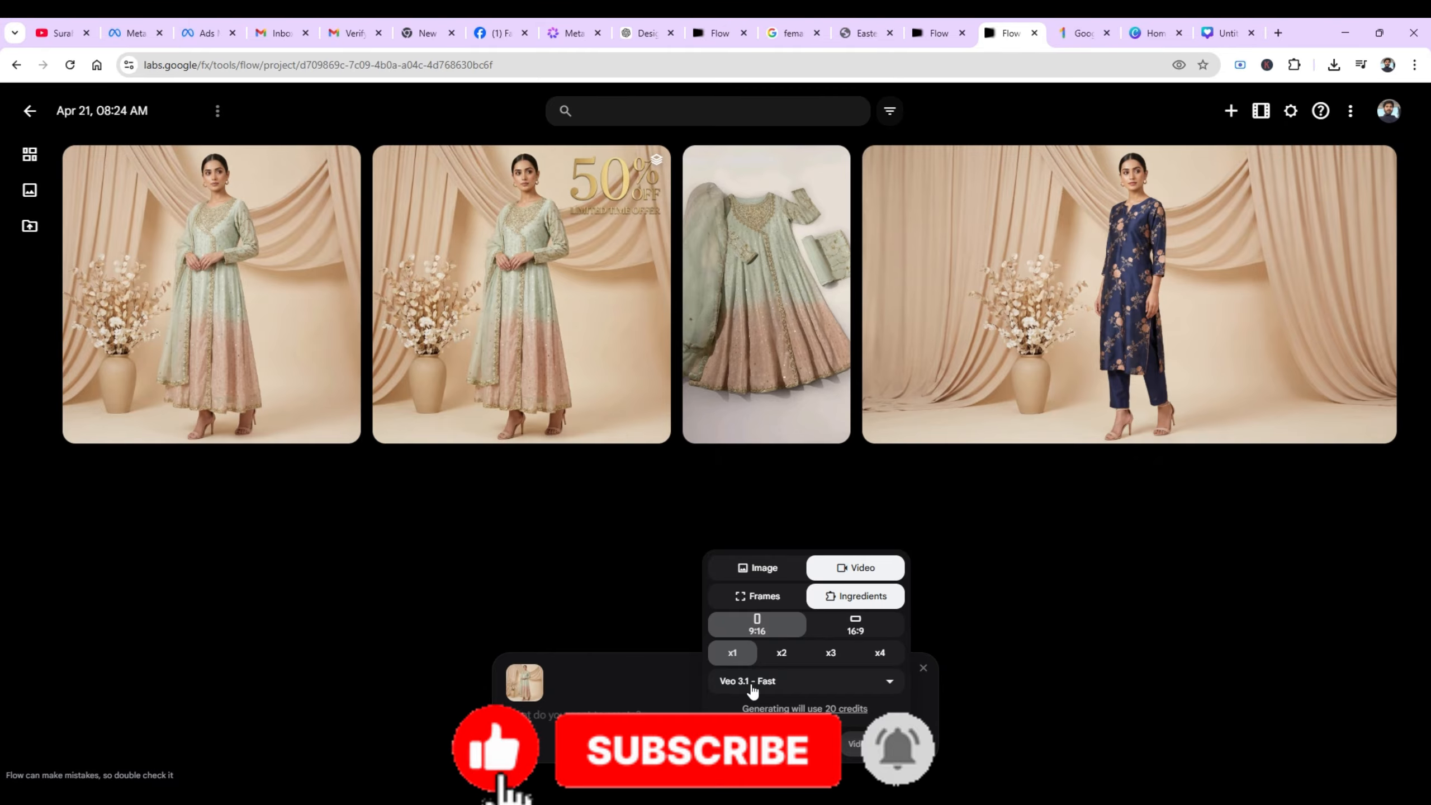
pyautogui.click(762, 573)
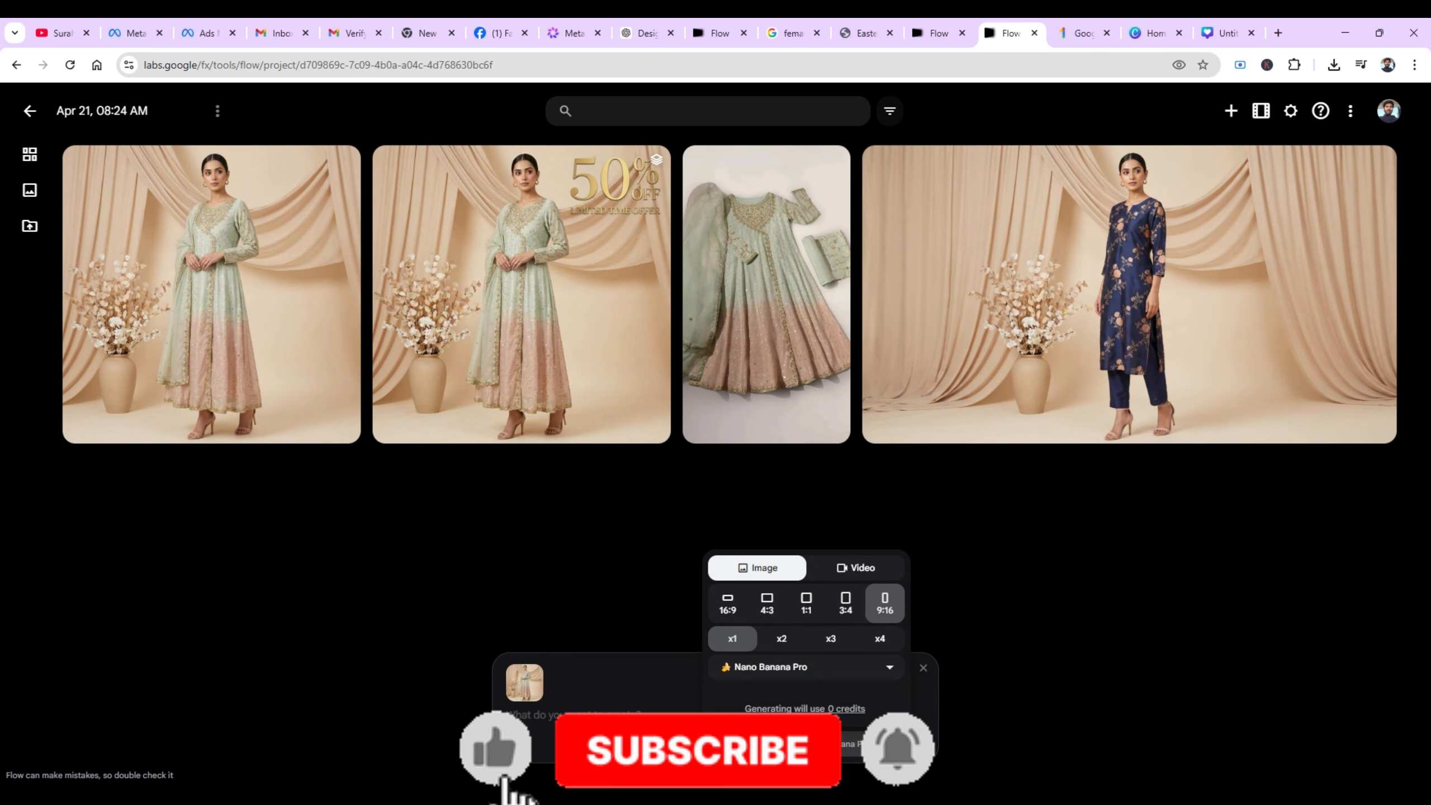
pyautogui.click(512, 743)
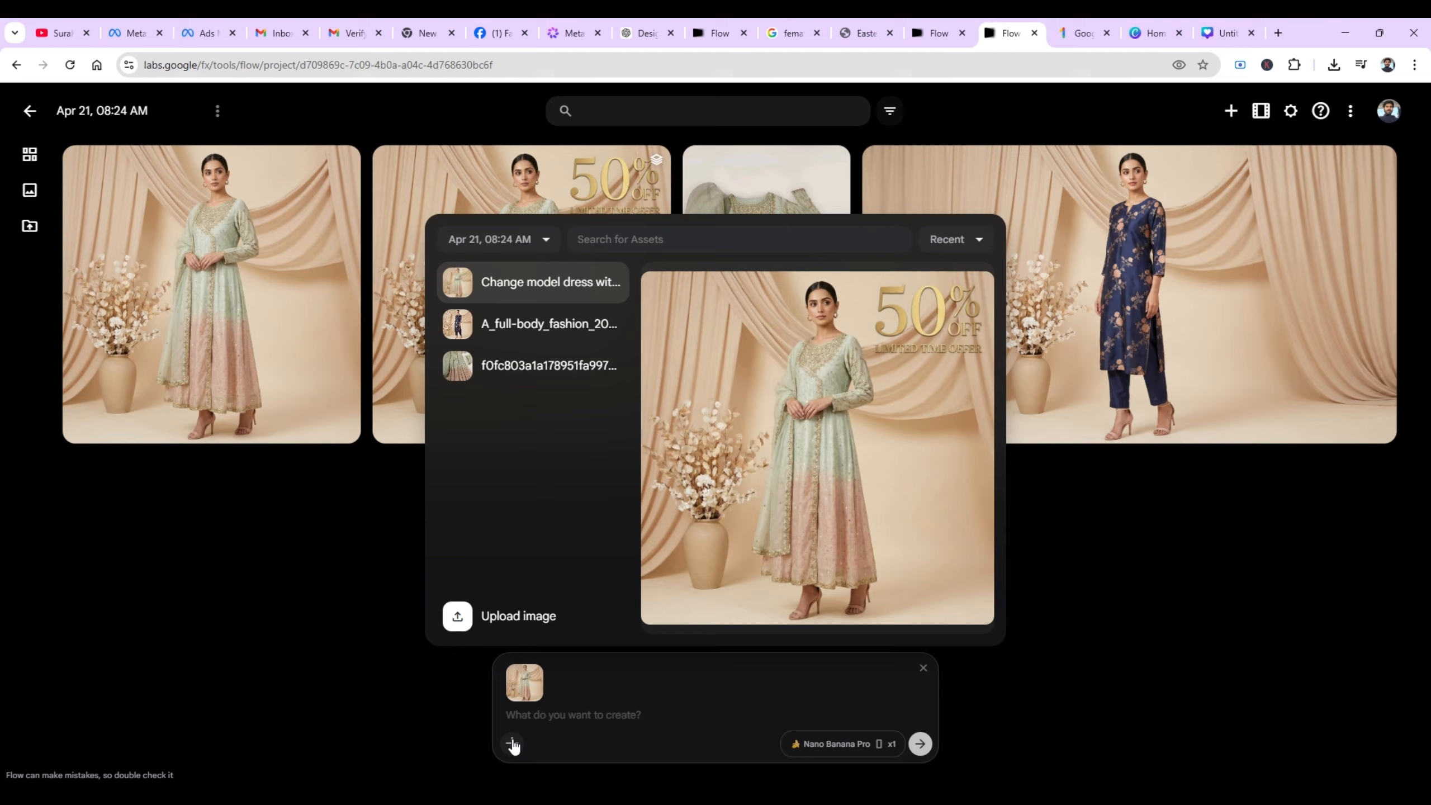
pyautogui.click(482, 620)
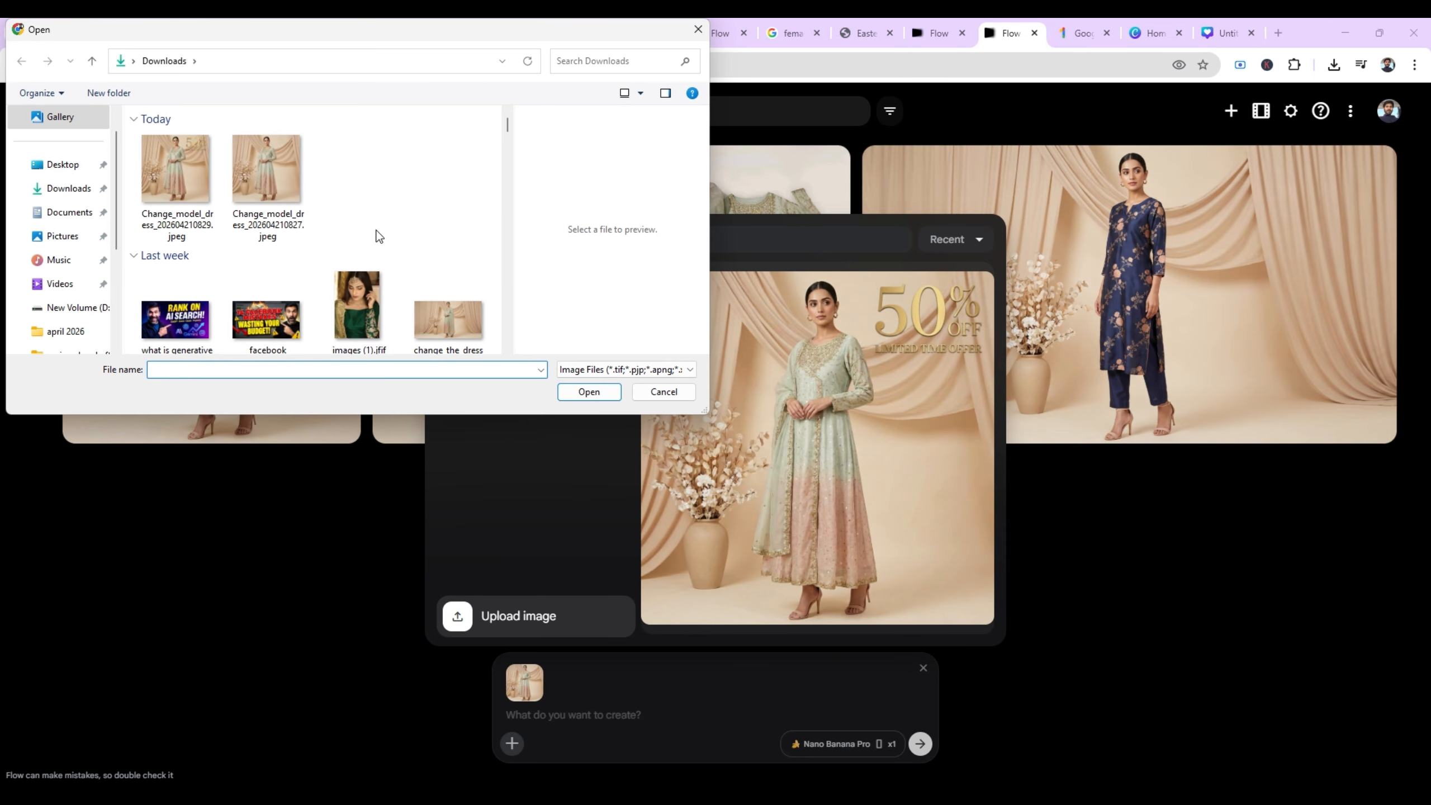
pyautogui.scroll(-6, 510, 297)
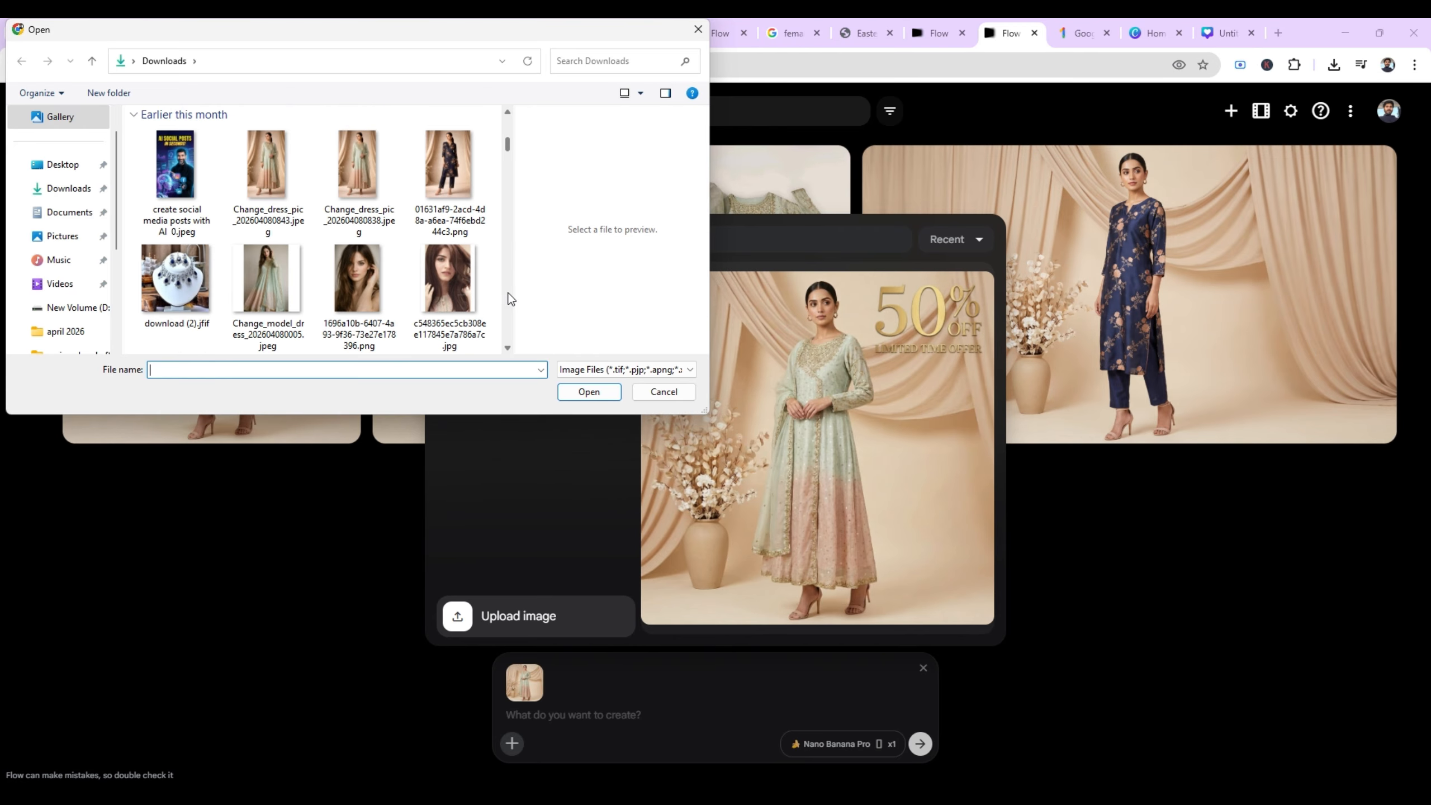
pyautogui.doubleClick(153, 289)
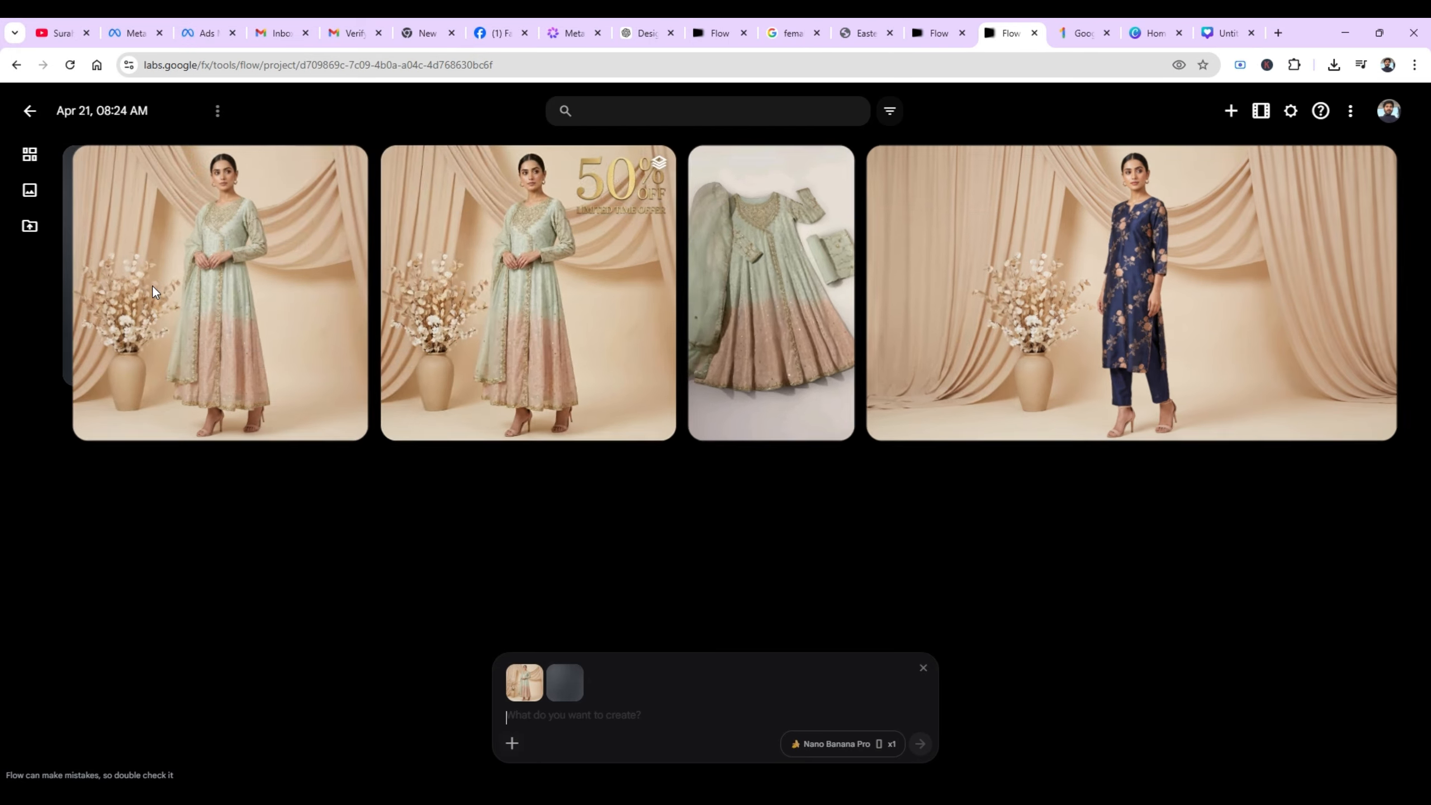
# Generate an image from the two attached images with the prompt "wear the model attached jewellery set".
pyautogui.click(547, 712)
pyautogui.write('wear')
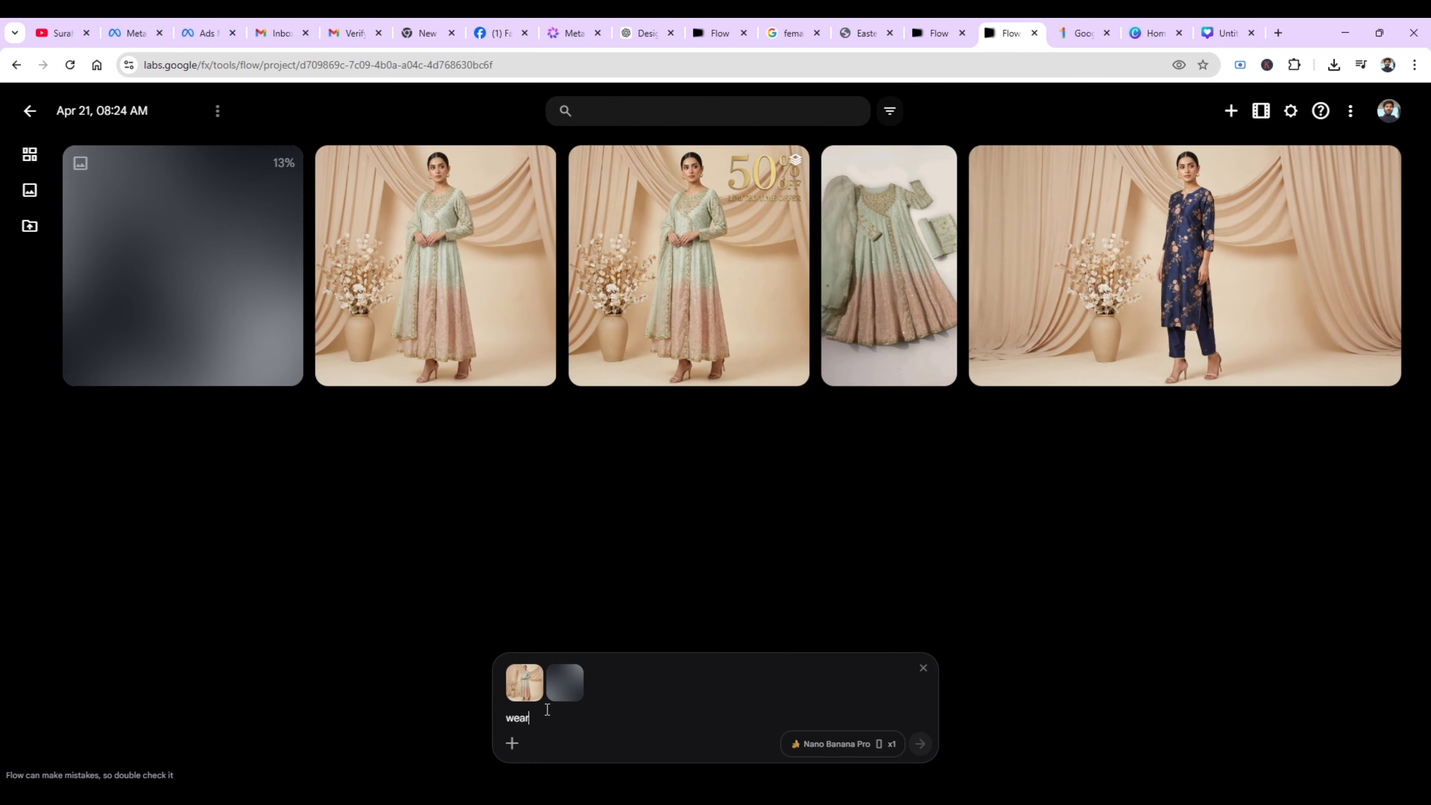
pyautogui.write(' the model attacvhed')
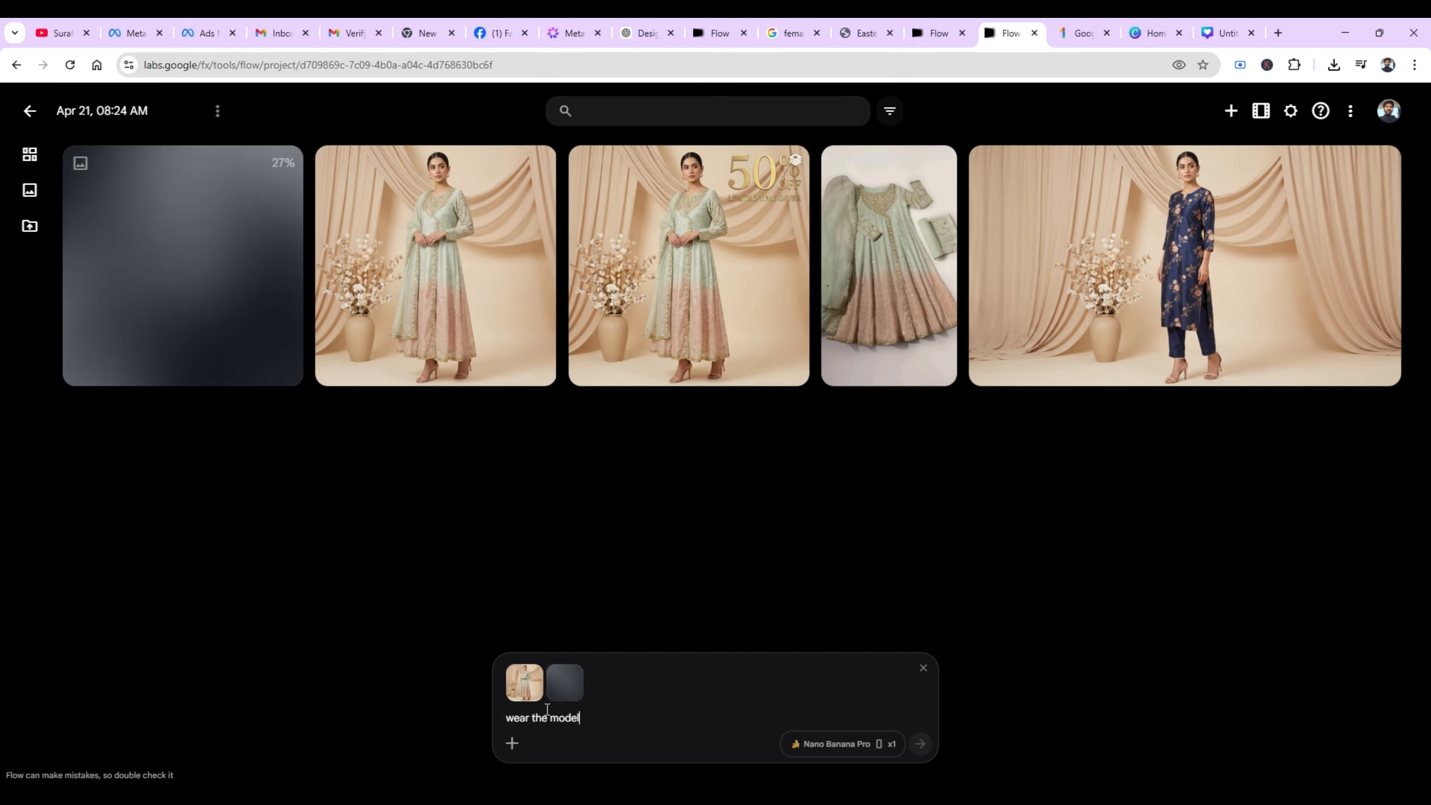
pyautogui.press('BackSpace')
pyautogui.press('BackSpace')
pyautogui.press('BackSpace')
pyautogui.press('BackSpace')
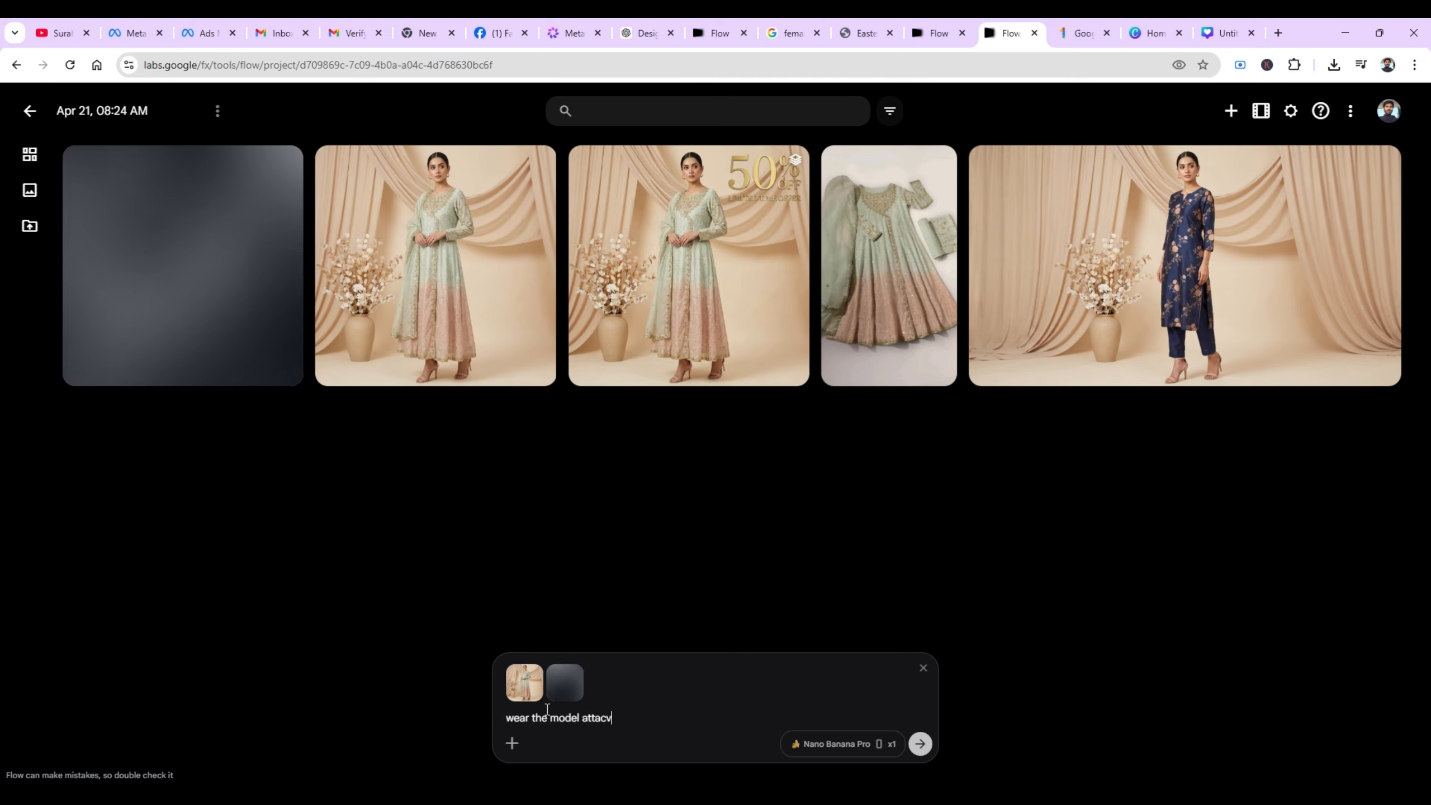
pyautogui.write('hed j')
pyautogui.write('ewellery set')
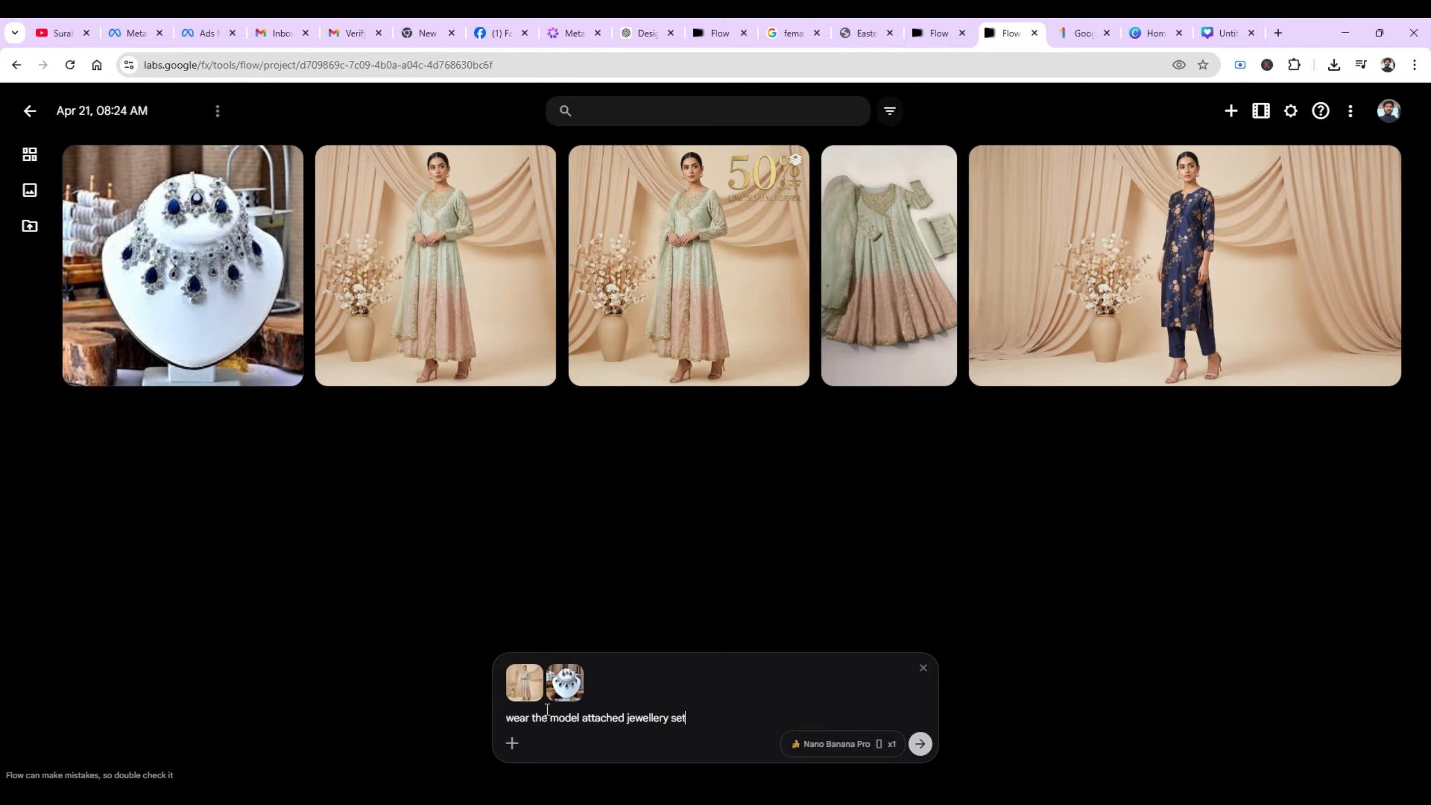
pyautogui.click(920, 744)
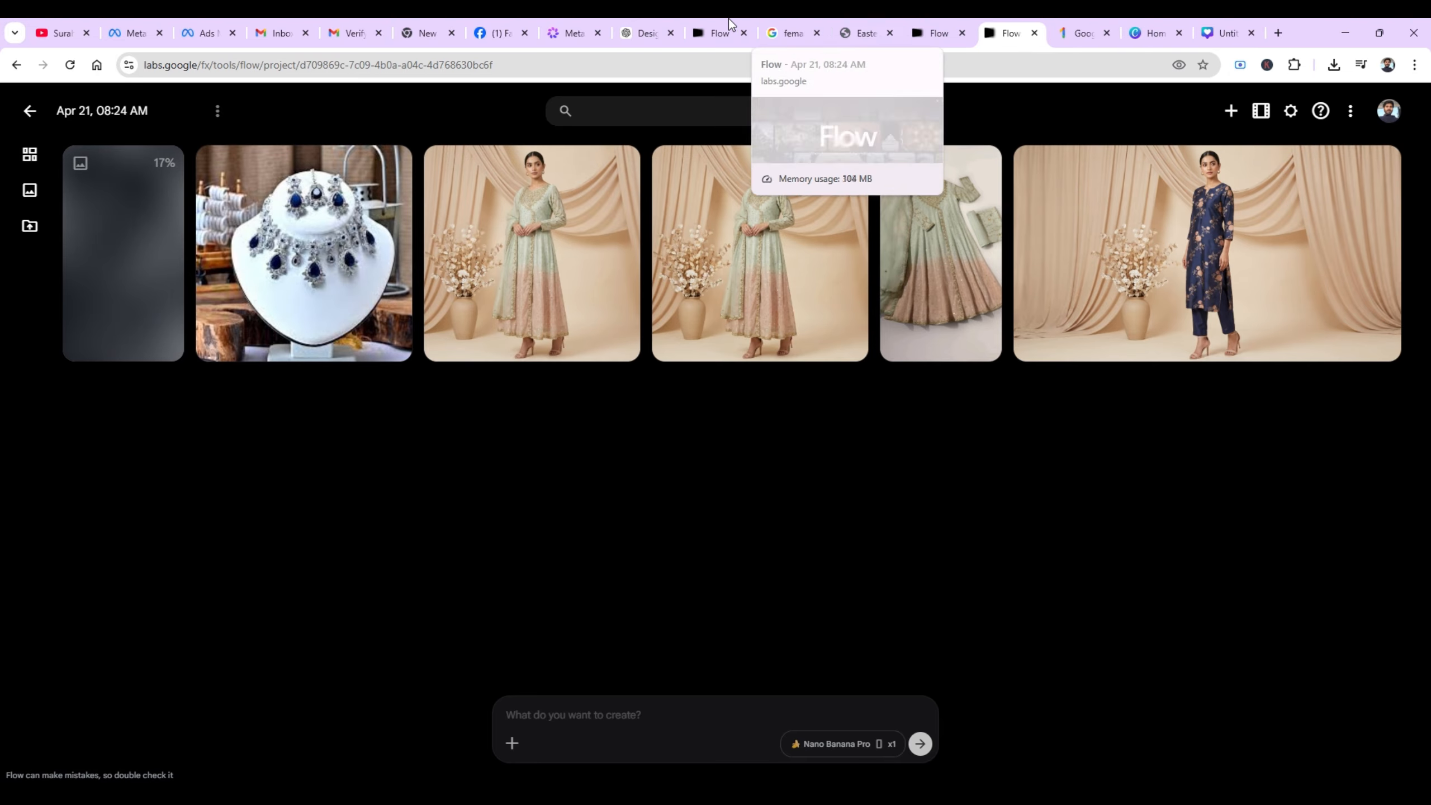
# Switch to Meta AI and view the generated catwalk video of the dress model.
pyautogui.click(570, 33)
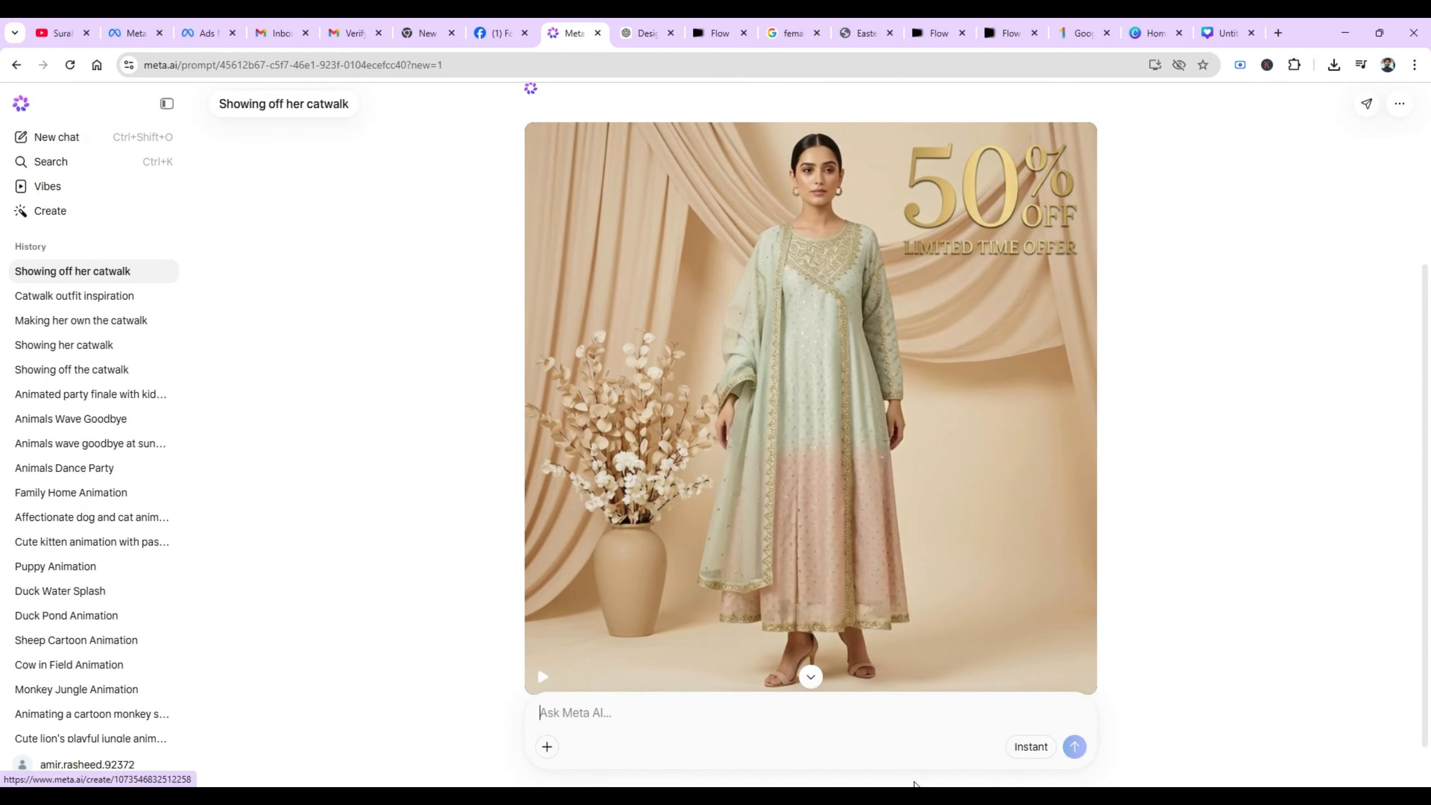
pyautogui.click(900, 797)
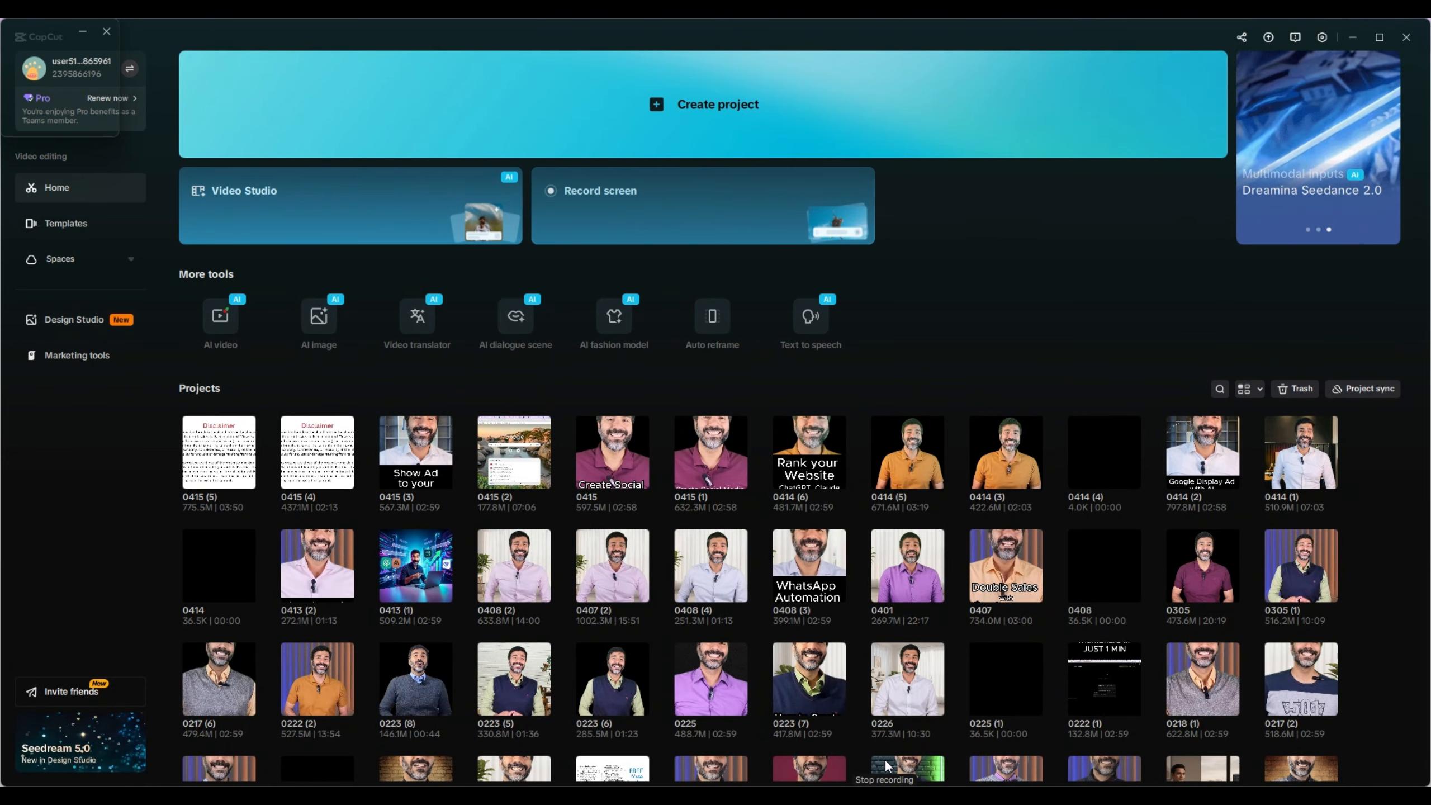
pyautogui.hotkey('alt', 'Tab')
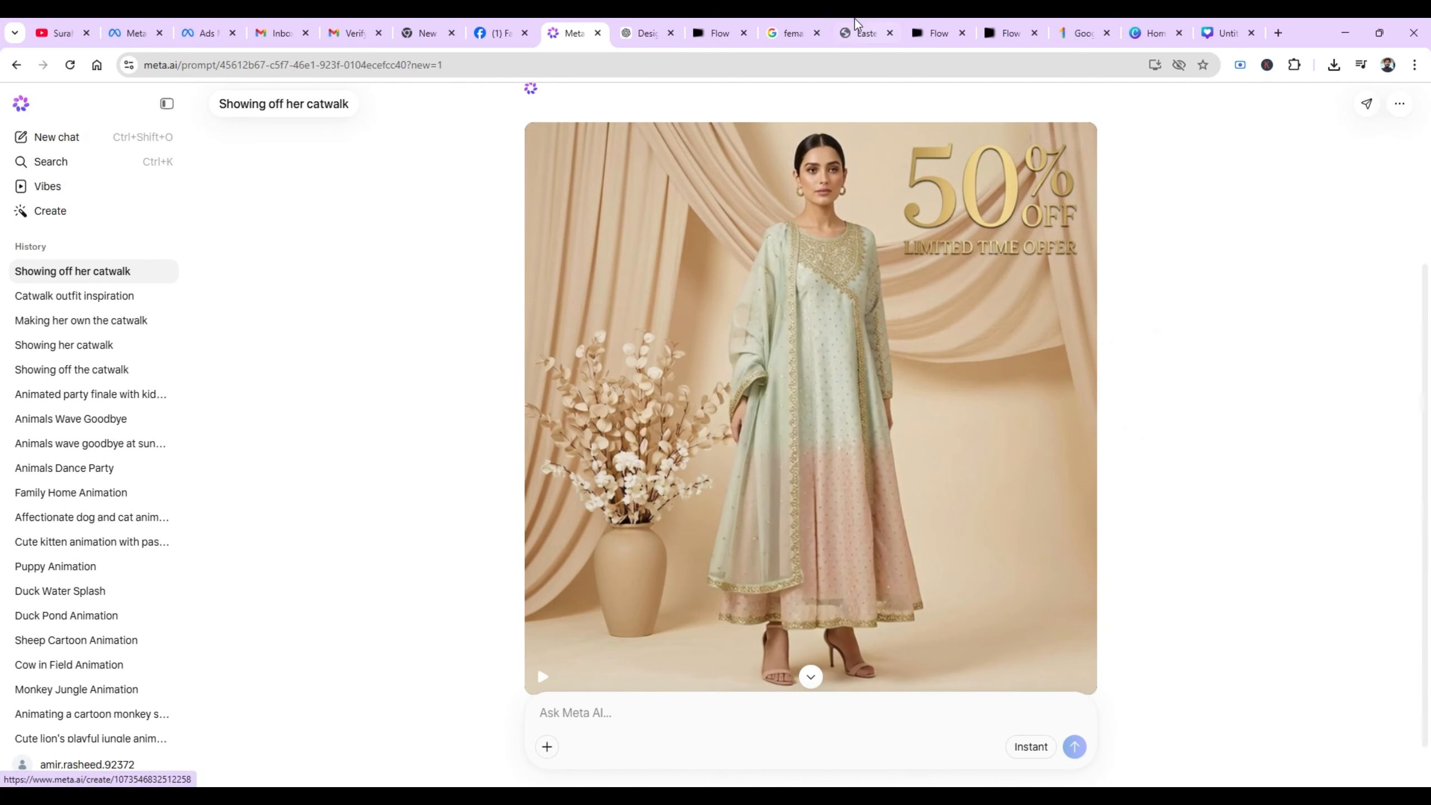
# Return to the Flow project and open the generated image of the model wearing the jewellery set.
pyautogui.click(1023, 29)
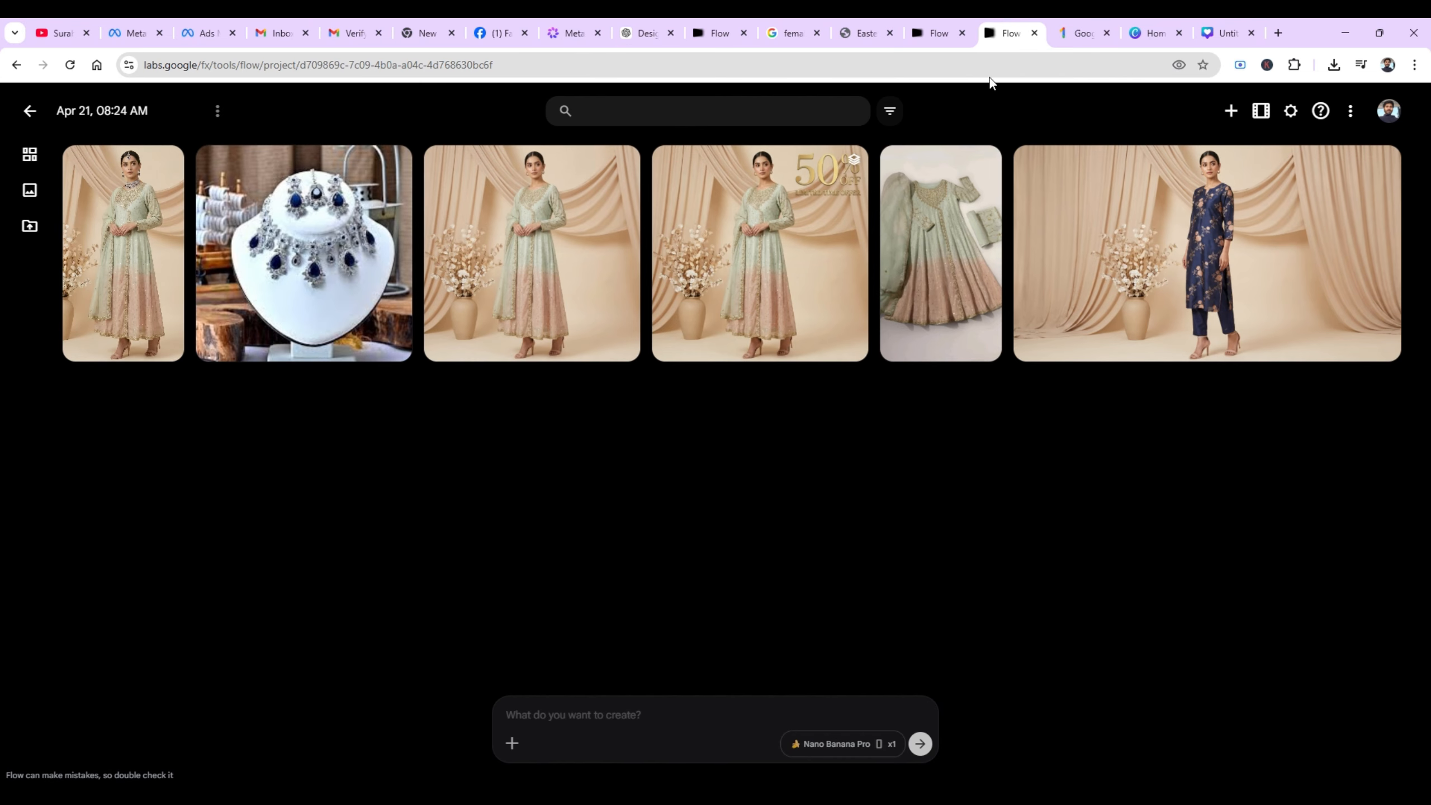
pyautogui.click(125, 254)
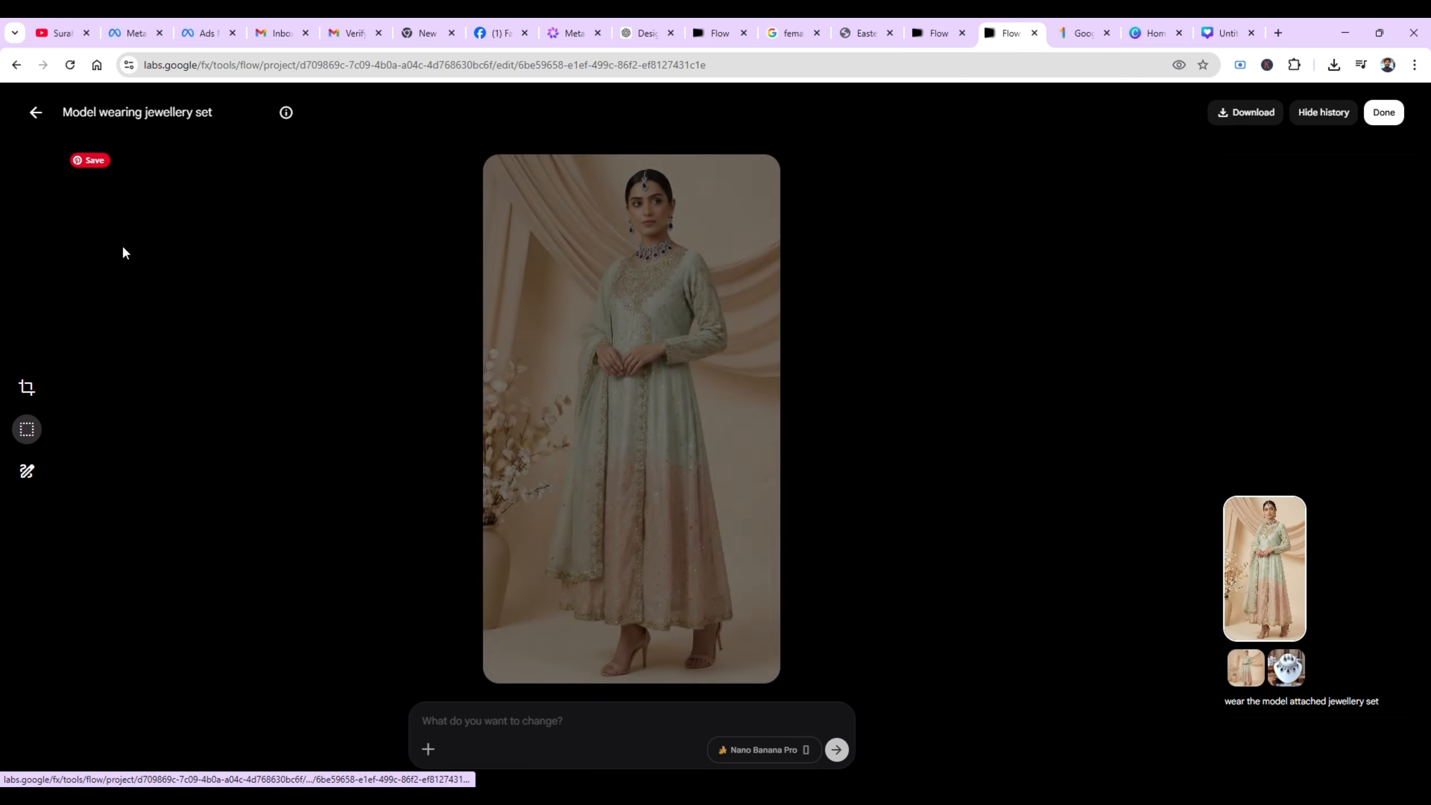